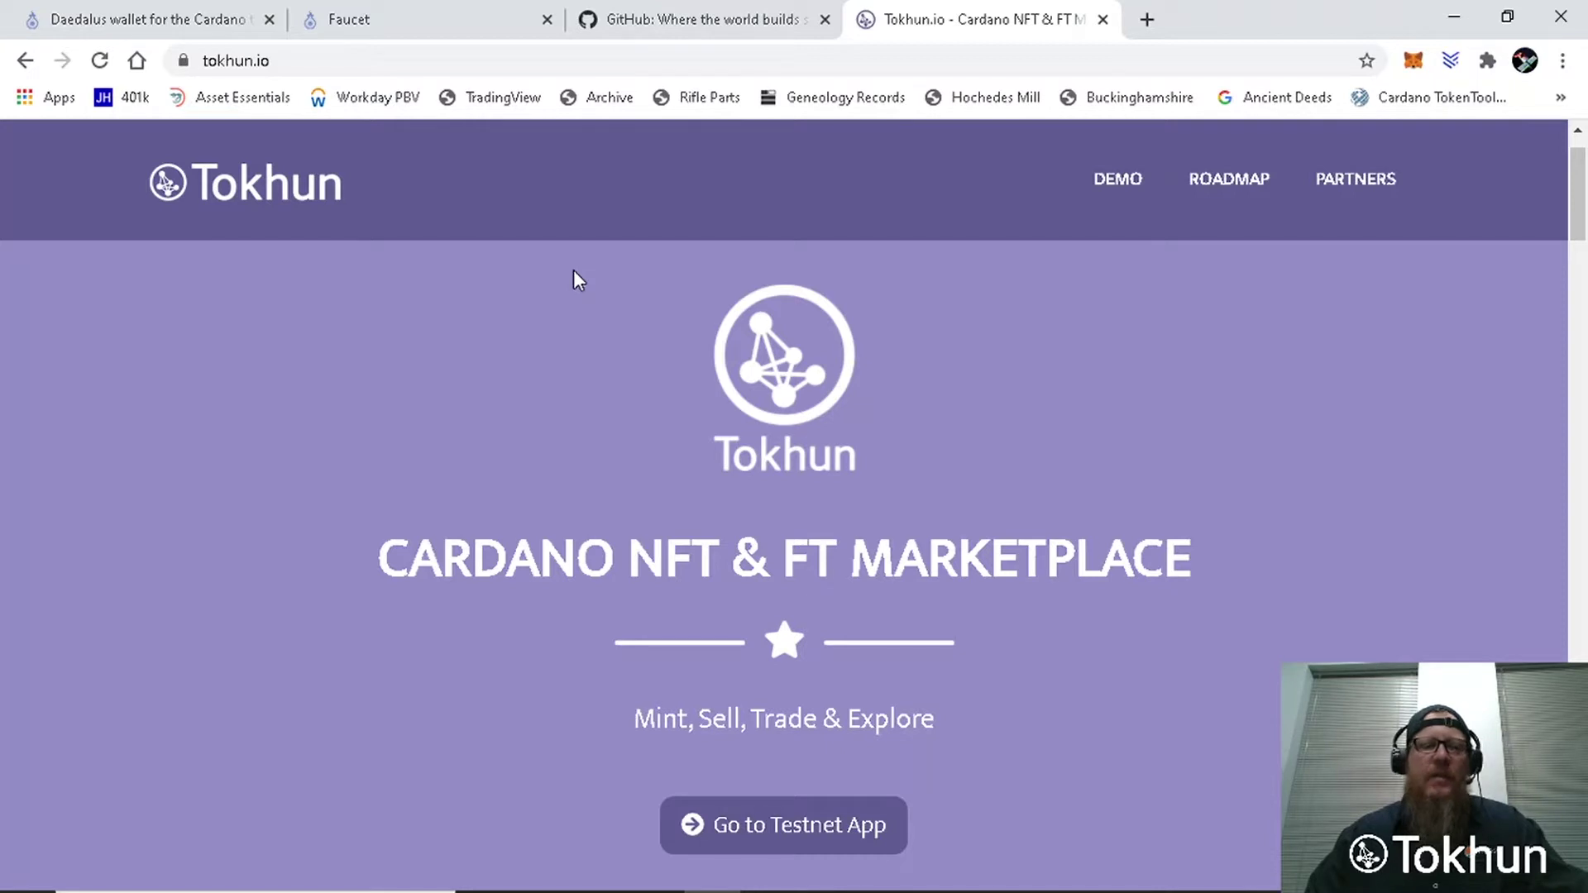
# Step: Review the hardware requirements and download options for the Daedalus testnet wallet on the Cardano Developers site
pyautogui.click(137, 18)
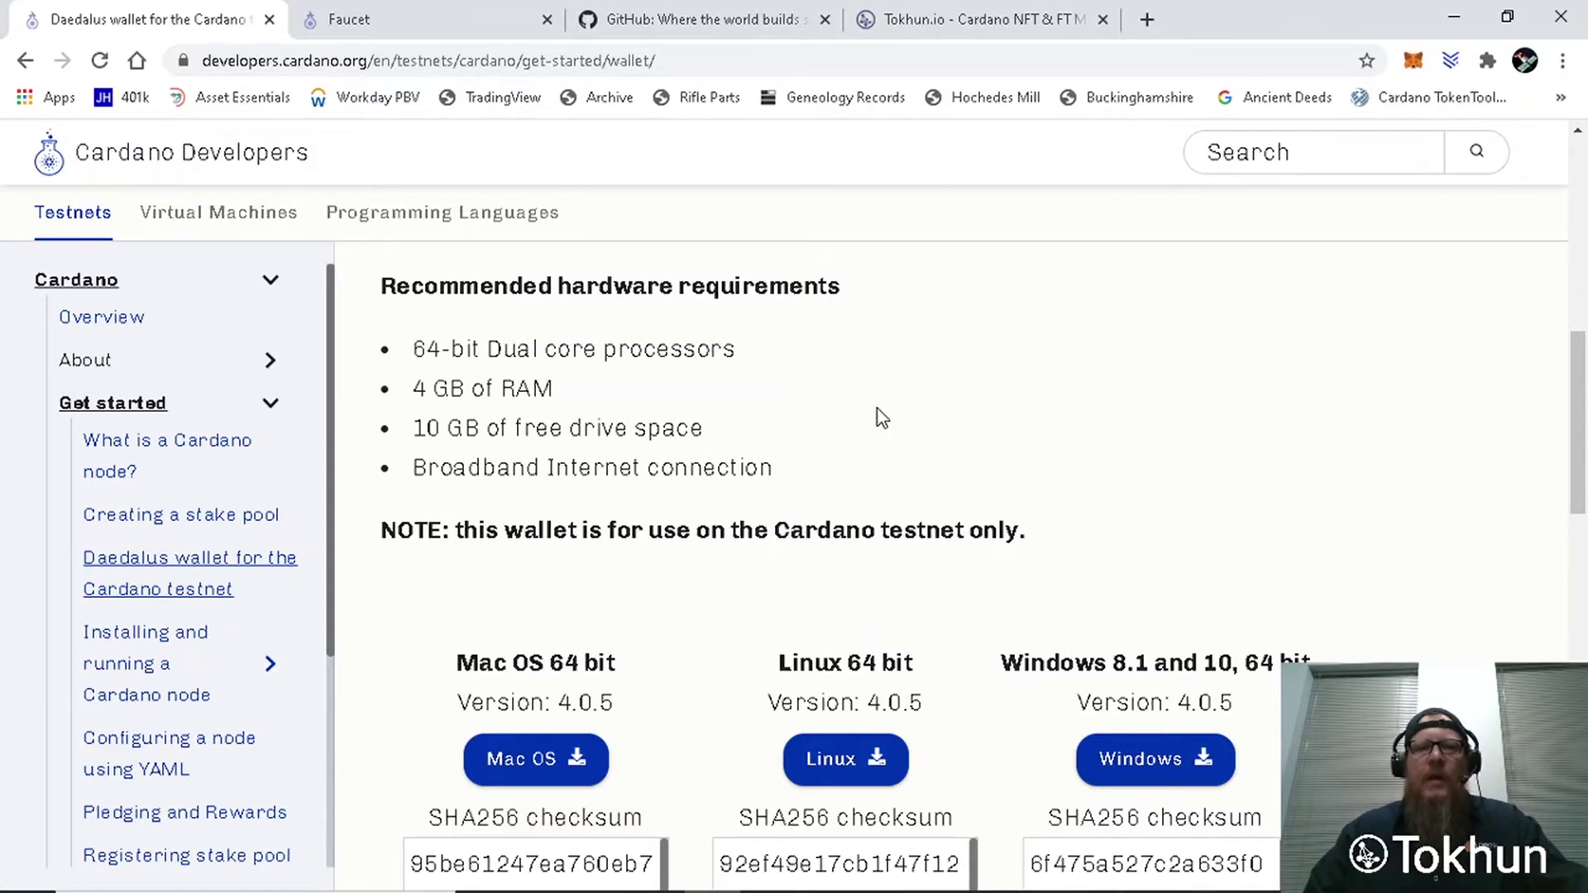
pyautogui.scroll(8, 877, 413)
pyautogui.scroll(-5, 987, 354)
pyautogui.scroll(-6, 987, 354)
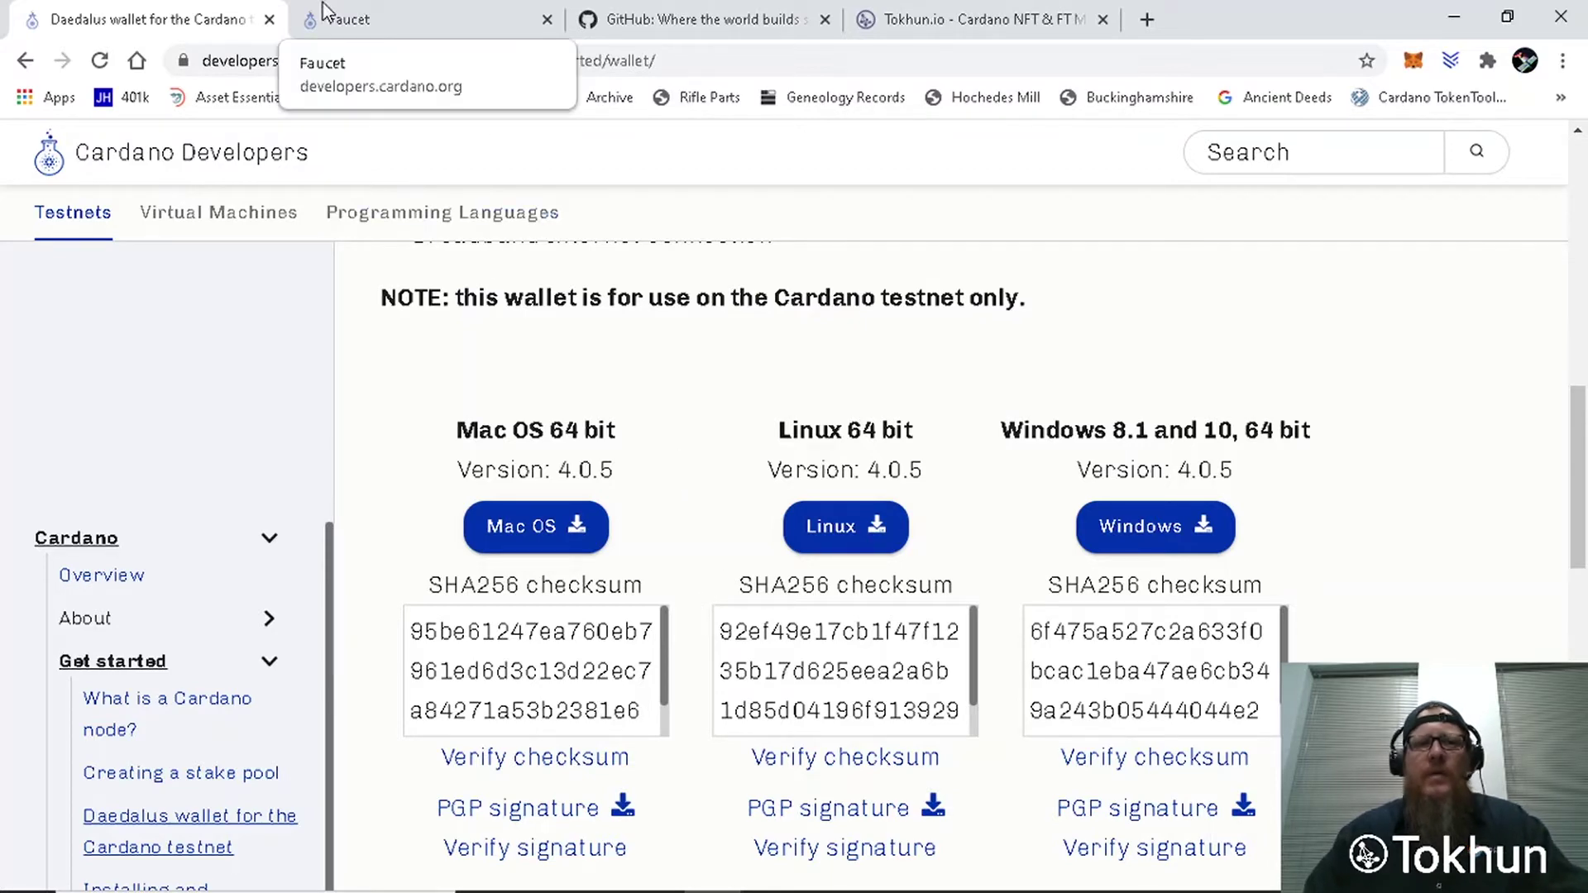
# Step: Bring up the testnet Faucet page, switch to Daedalus Testnet and copy the test wallet's first receiving address
pyautogui.click(378, 25)
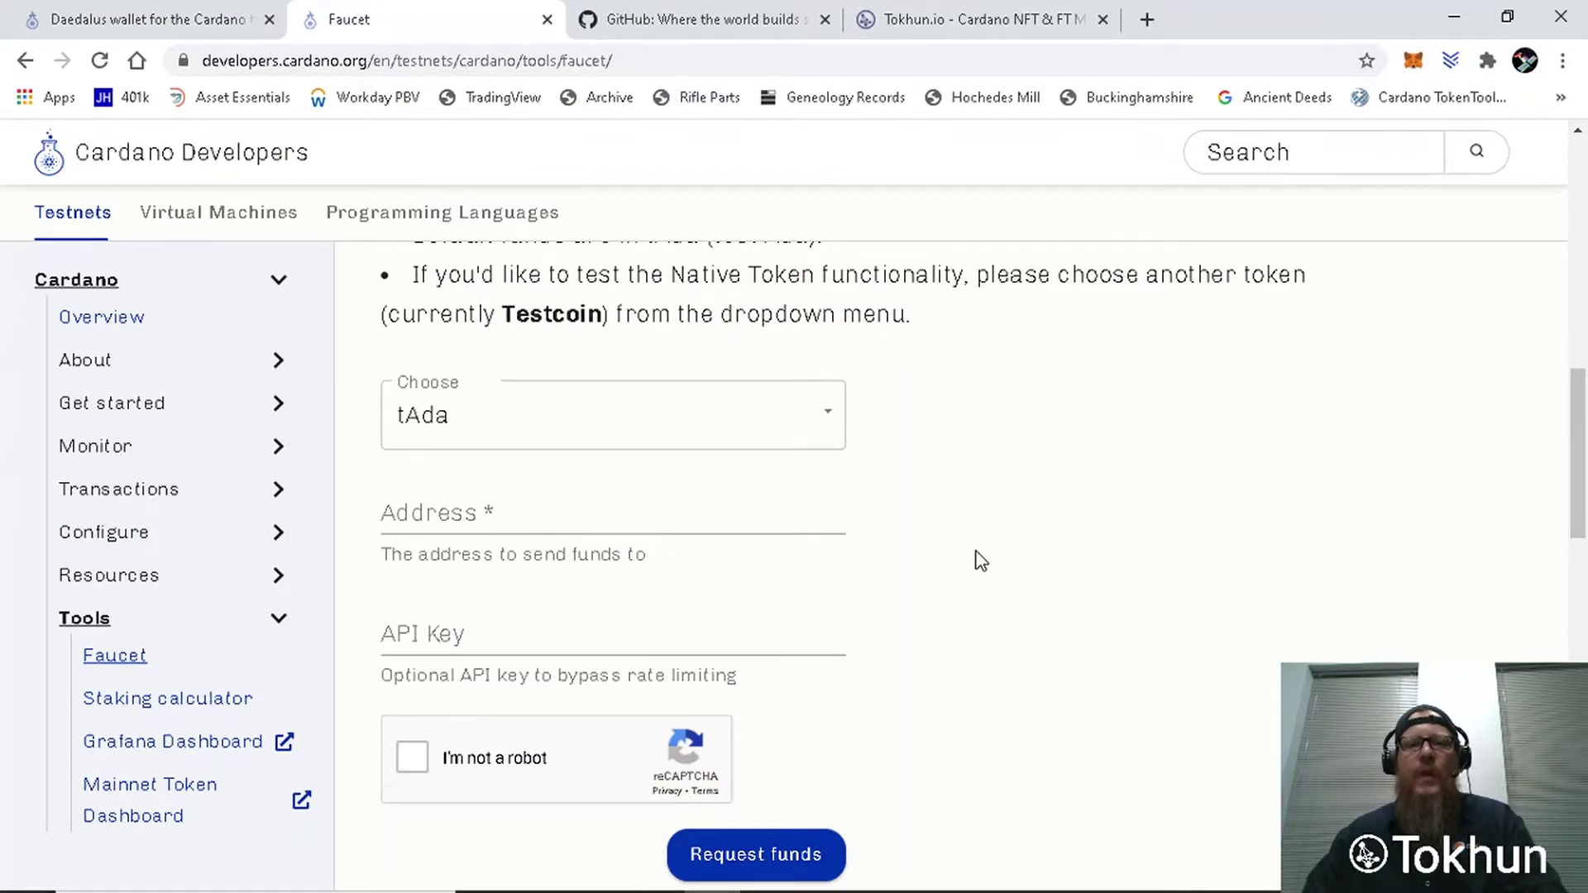
pyautogui.hotkey('alt', 'Tab')
pyautogui.hotkey('alt', 'Tab')
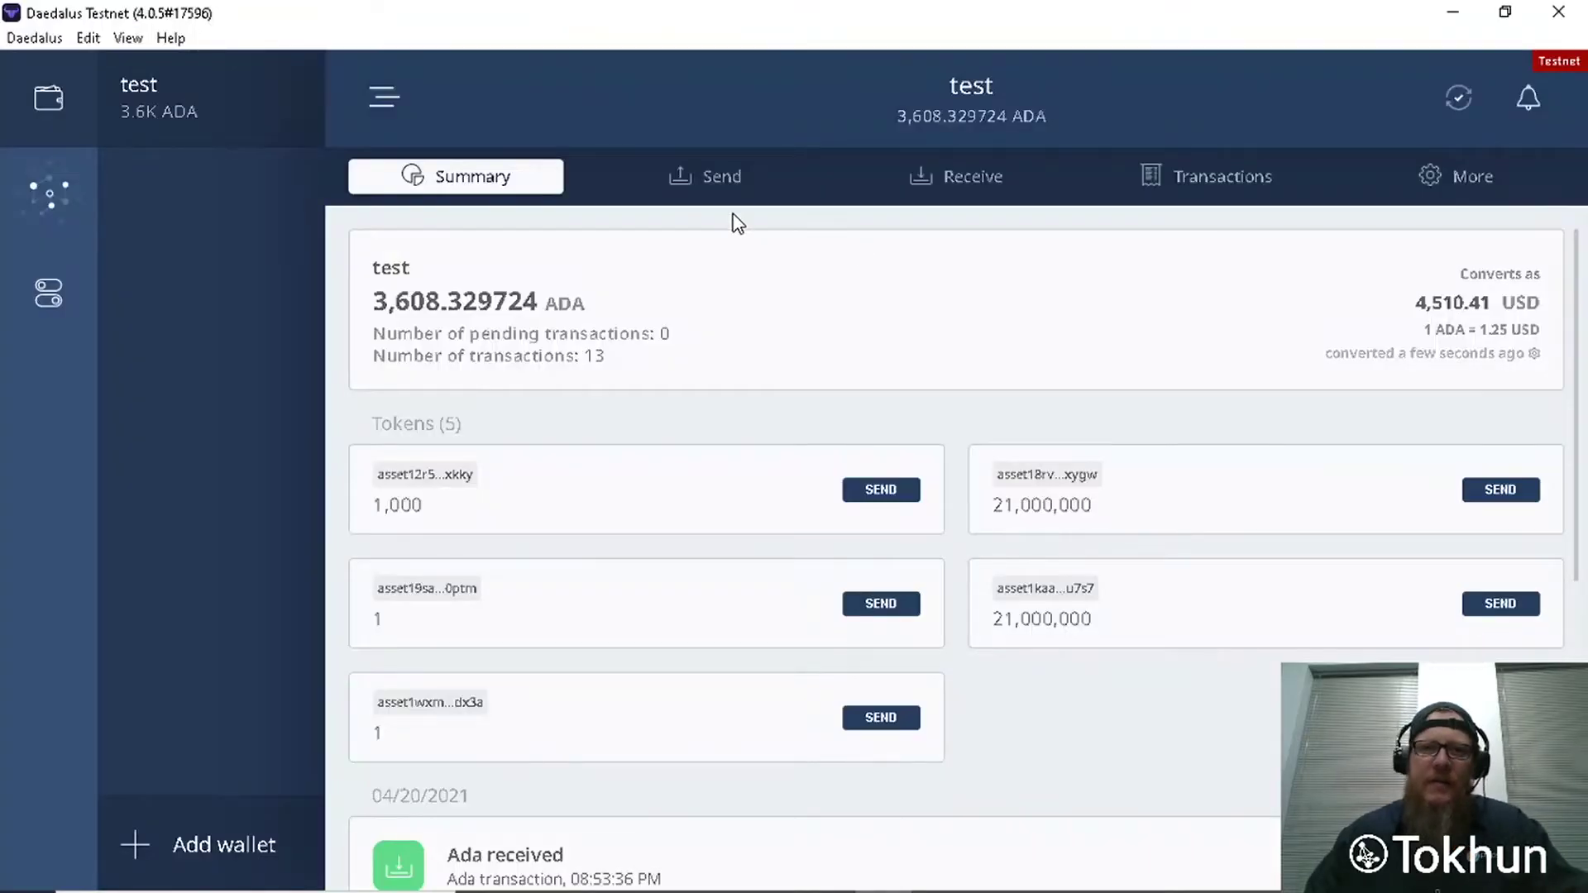
pyautogui.click(907, 174)
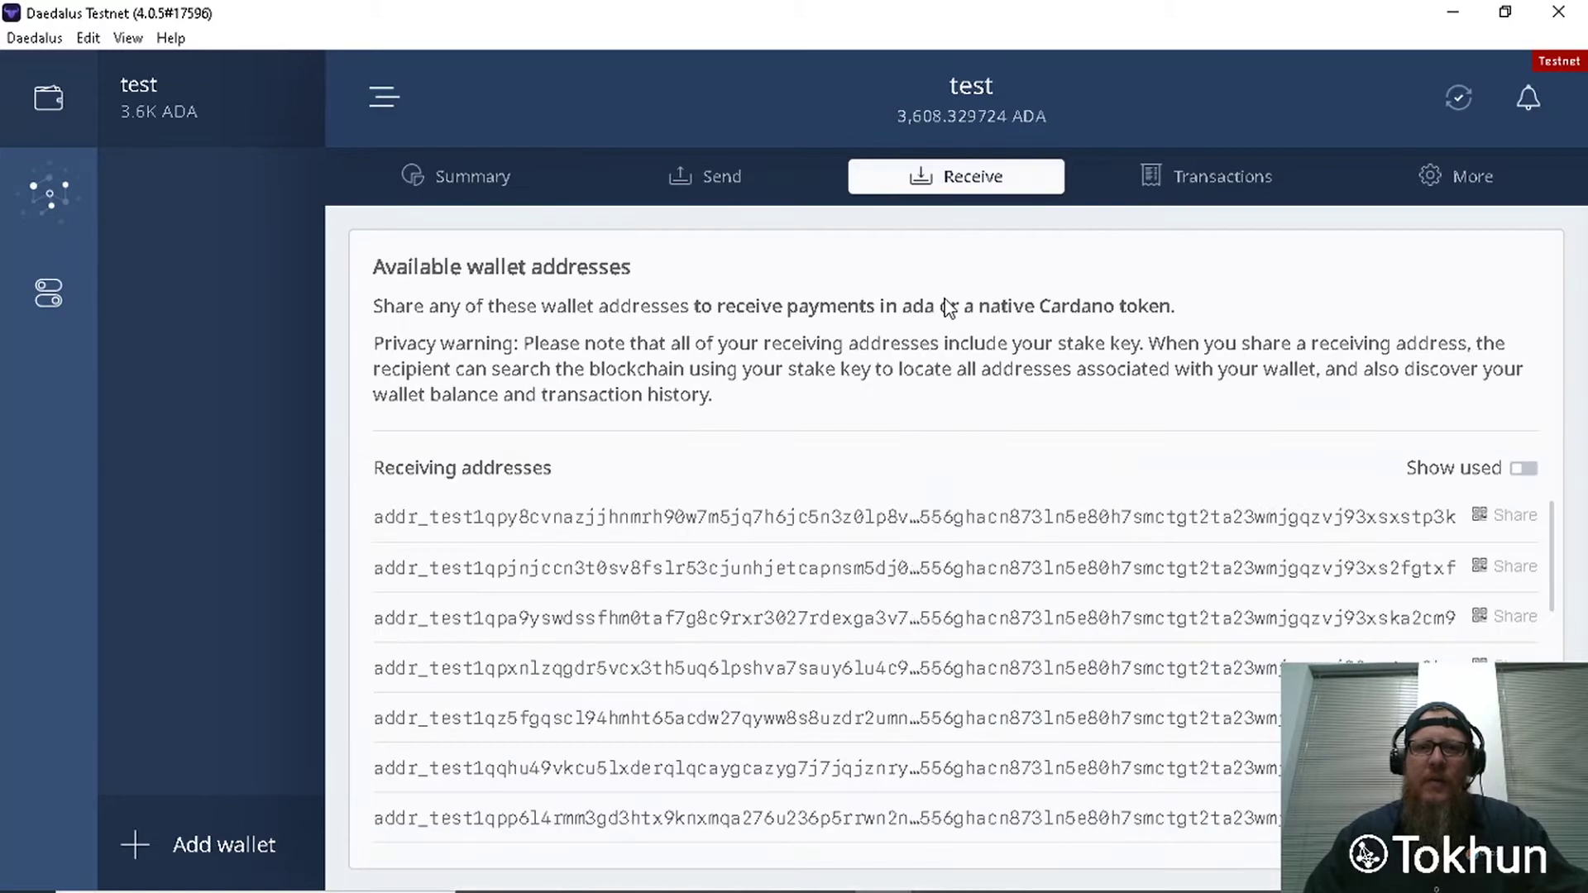
pyautogui.click(788, 520)
pyautogui.click(801, 561)
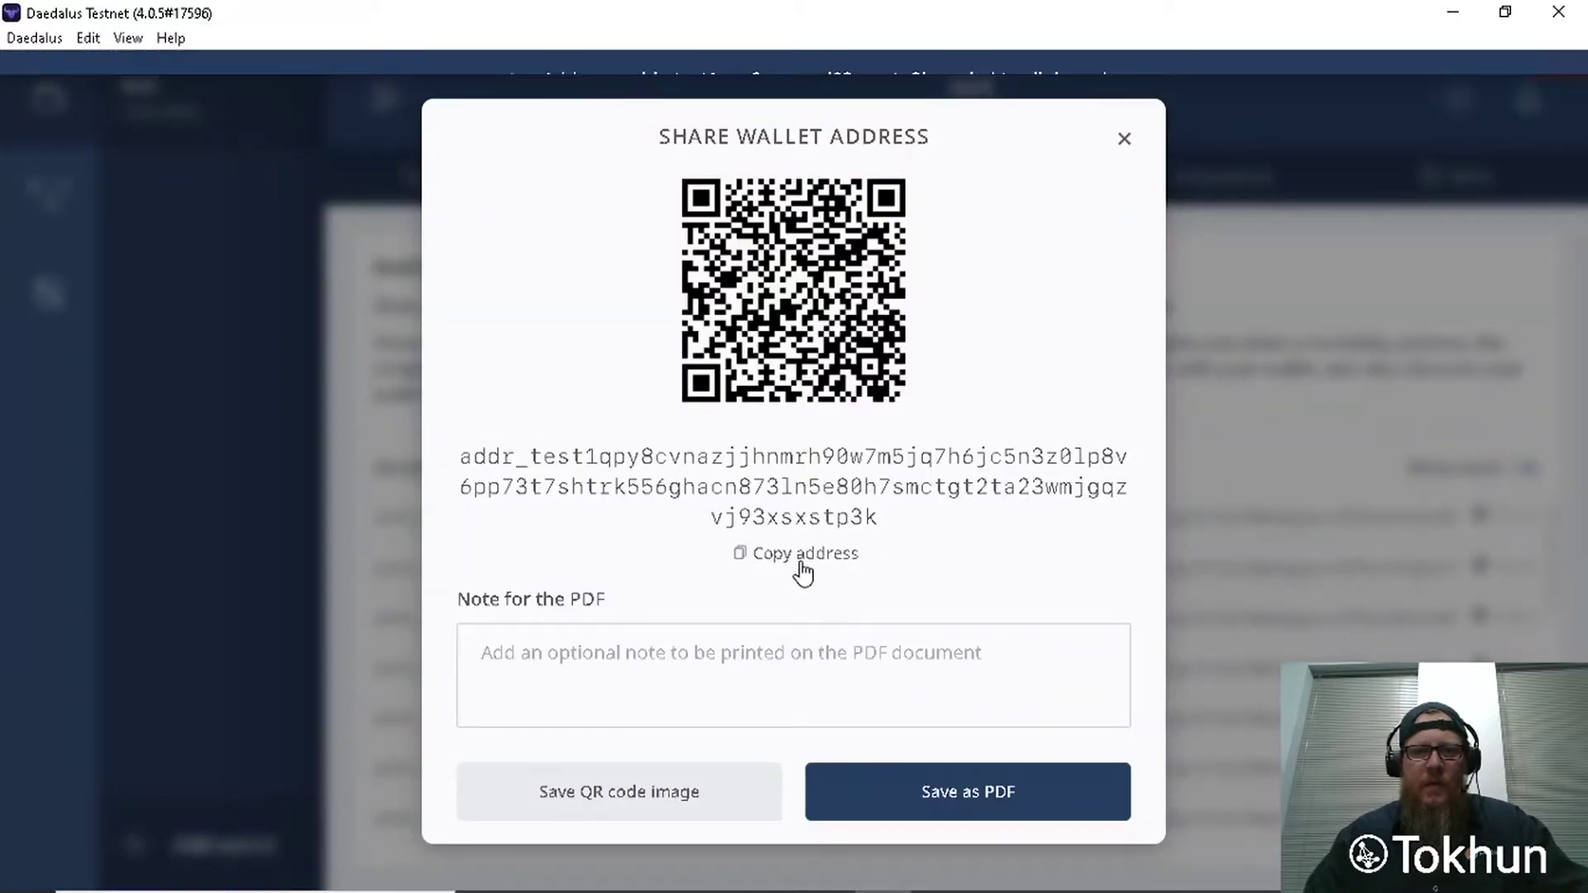
# Step: Switch to Chrome and try to request tAda from the faucet for the copied wallet address, completing the reCAPTCHA check
pyautogui.hotkey('alt', 'Tab')
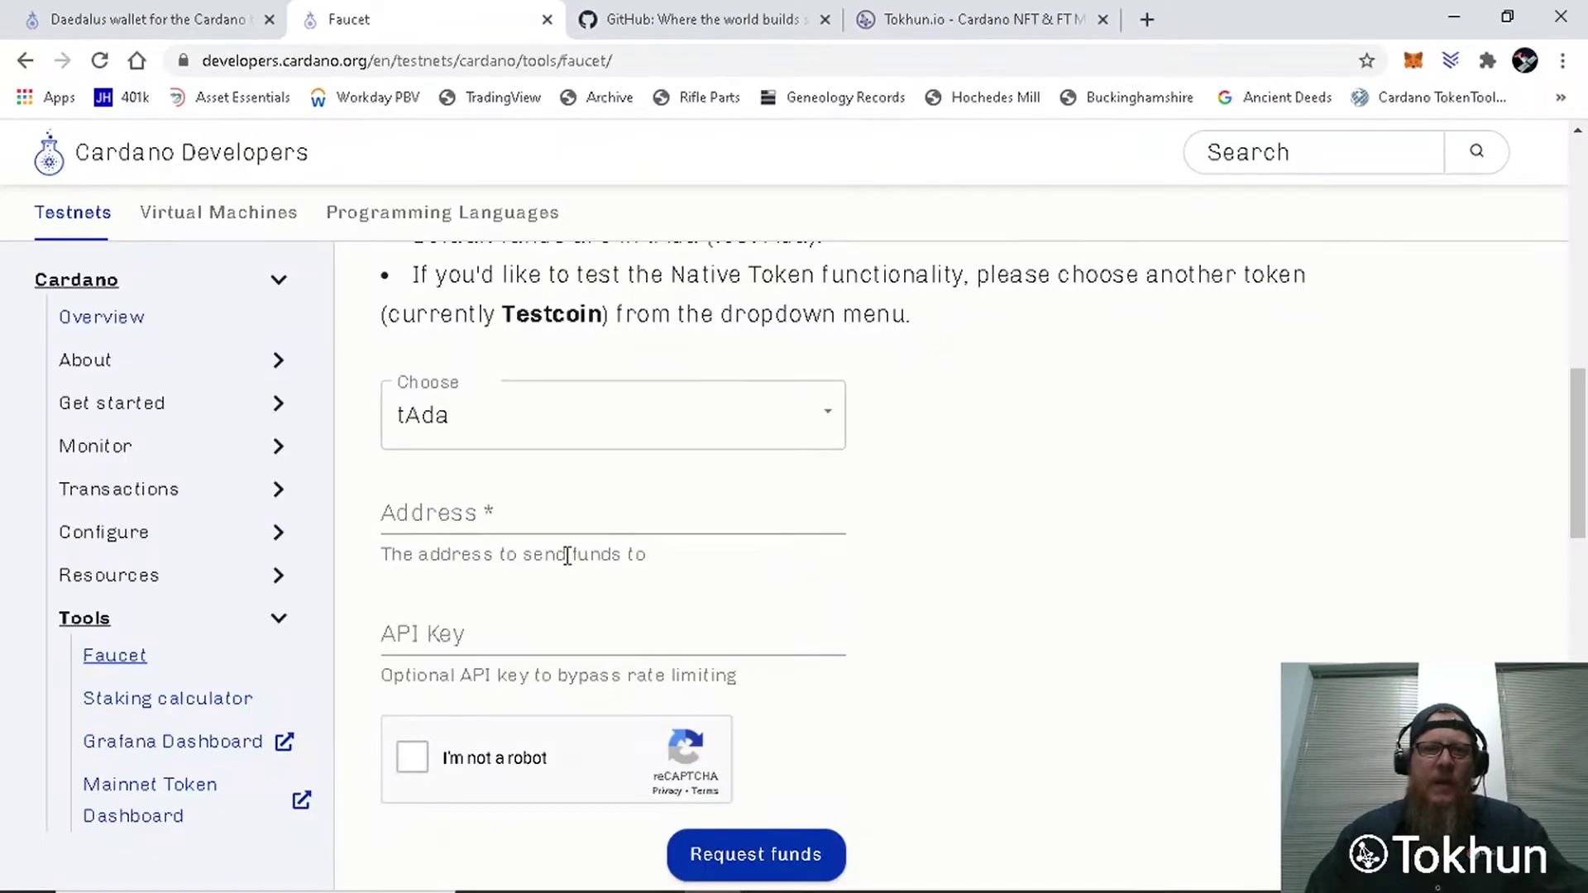
pyautogui.click(595, 512)
pyautogui.hotkey('ctrl', 'v')
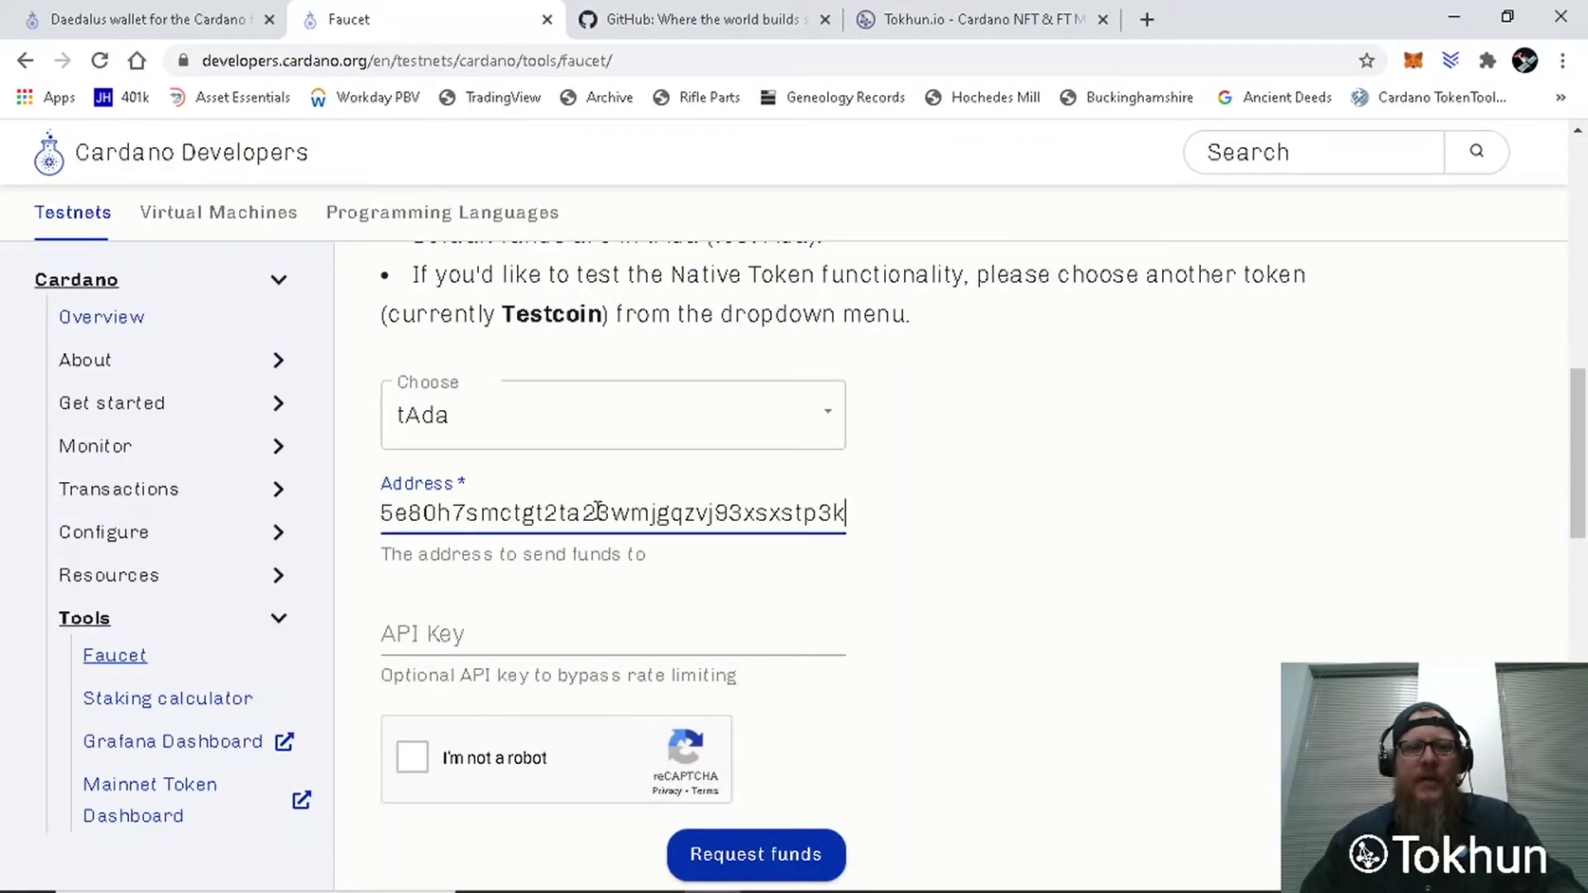
pyautogui.click(412, 757)
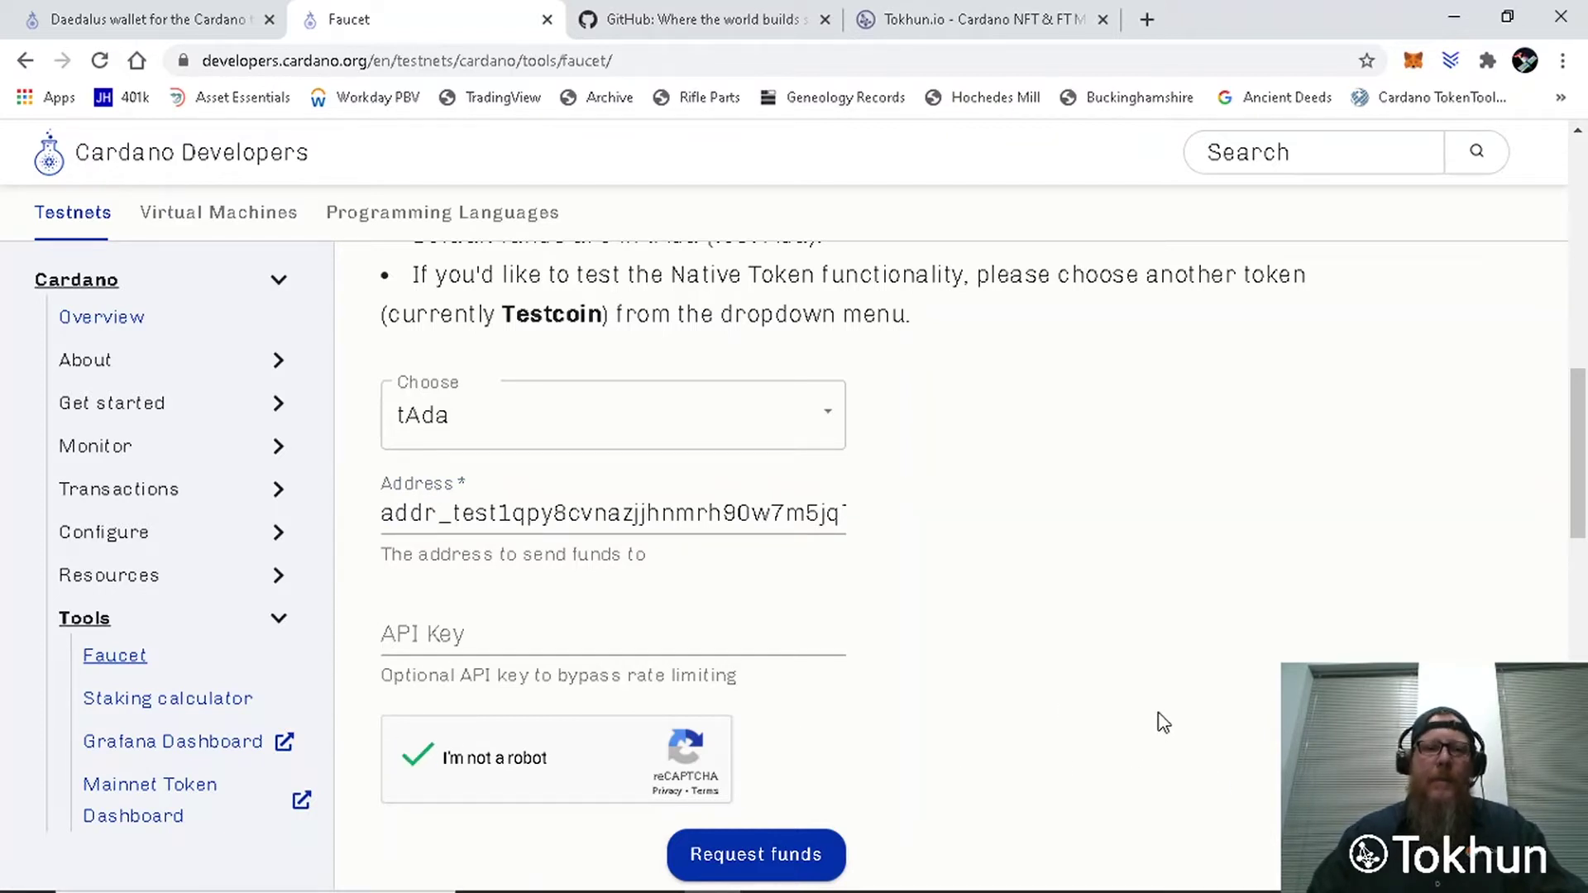
pyautogui.click(769, 858)
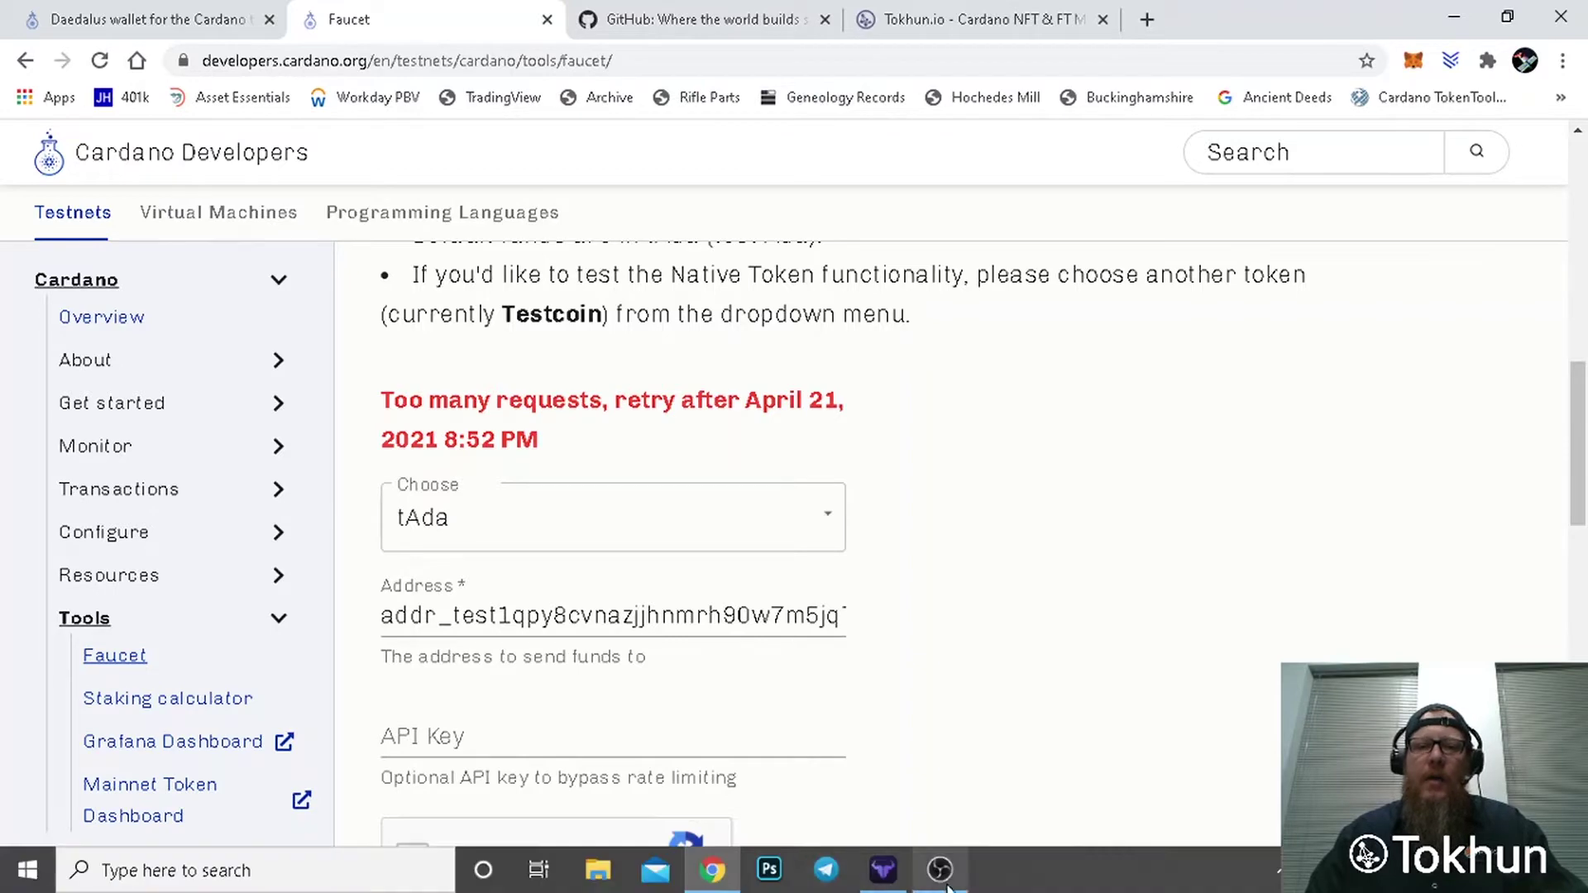
# Step: Switch to Daedalus Testnet, close the shared address and review the recent transactions in the wallet summary
pyautogui.click(941, 883)
pyautogui.click(883, 879)
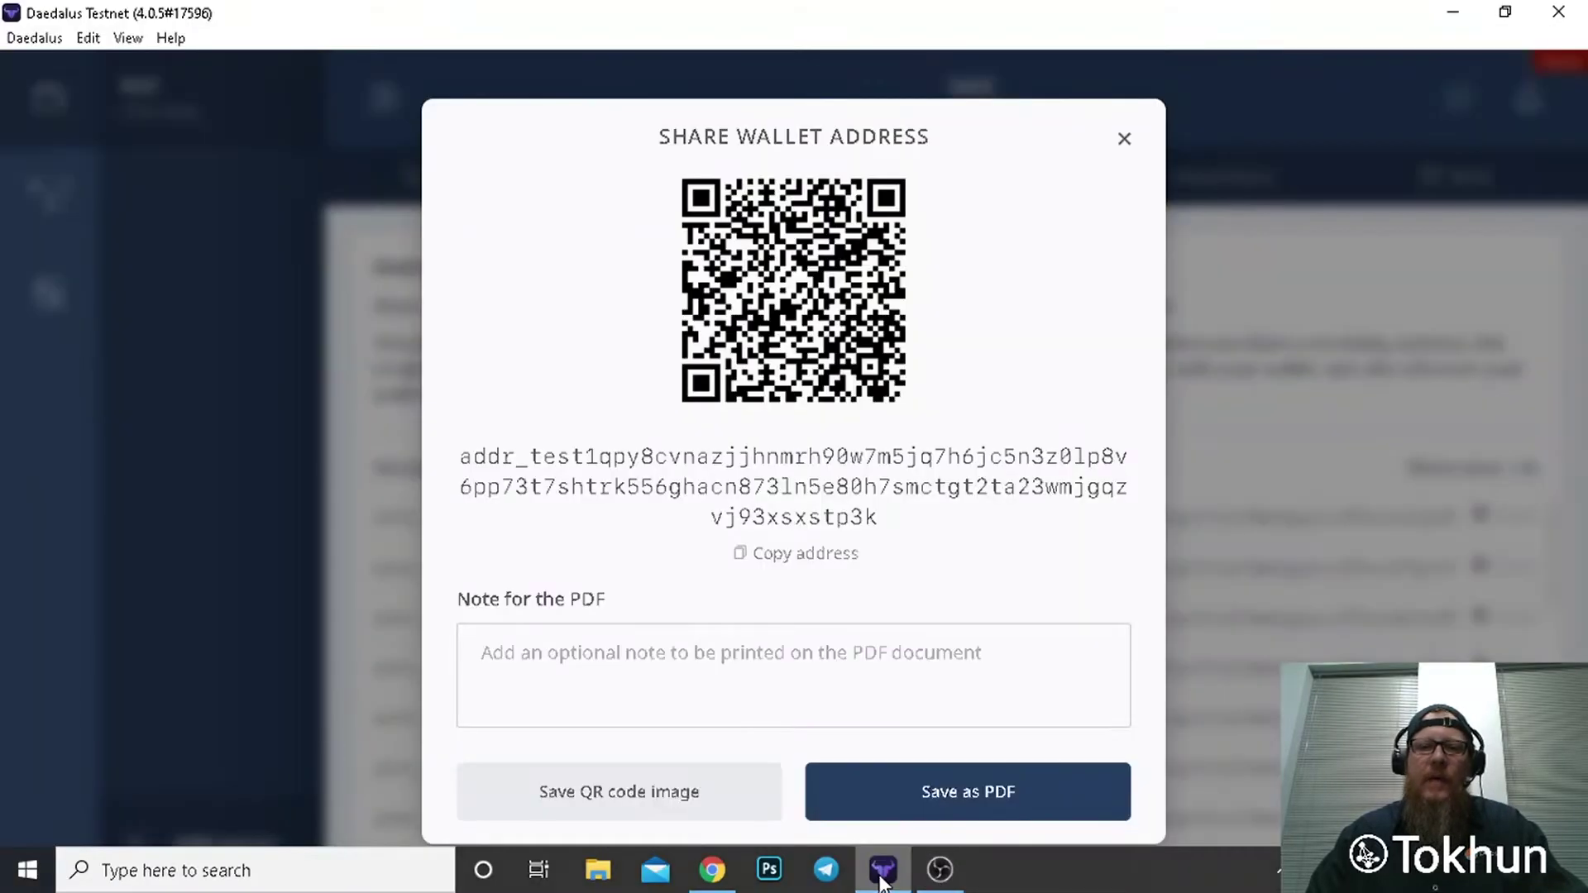
pyautogui.click(1125, 142)
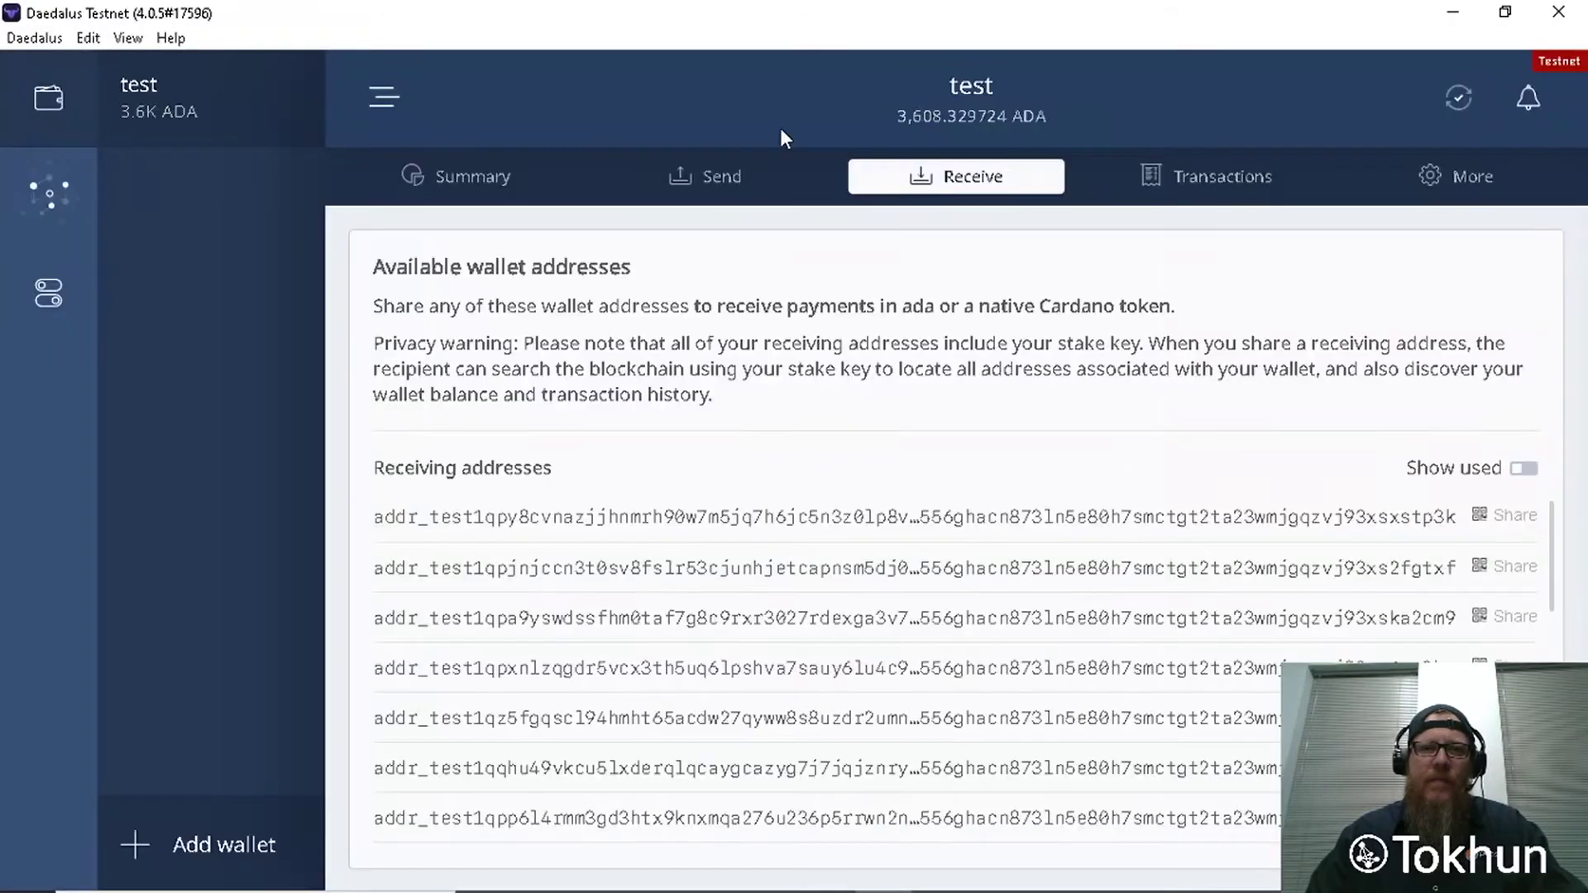
pyautogui.click(445, 183)
pyautogui.scroll(-4, 965, 493)
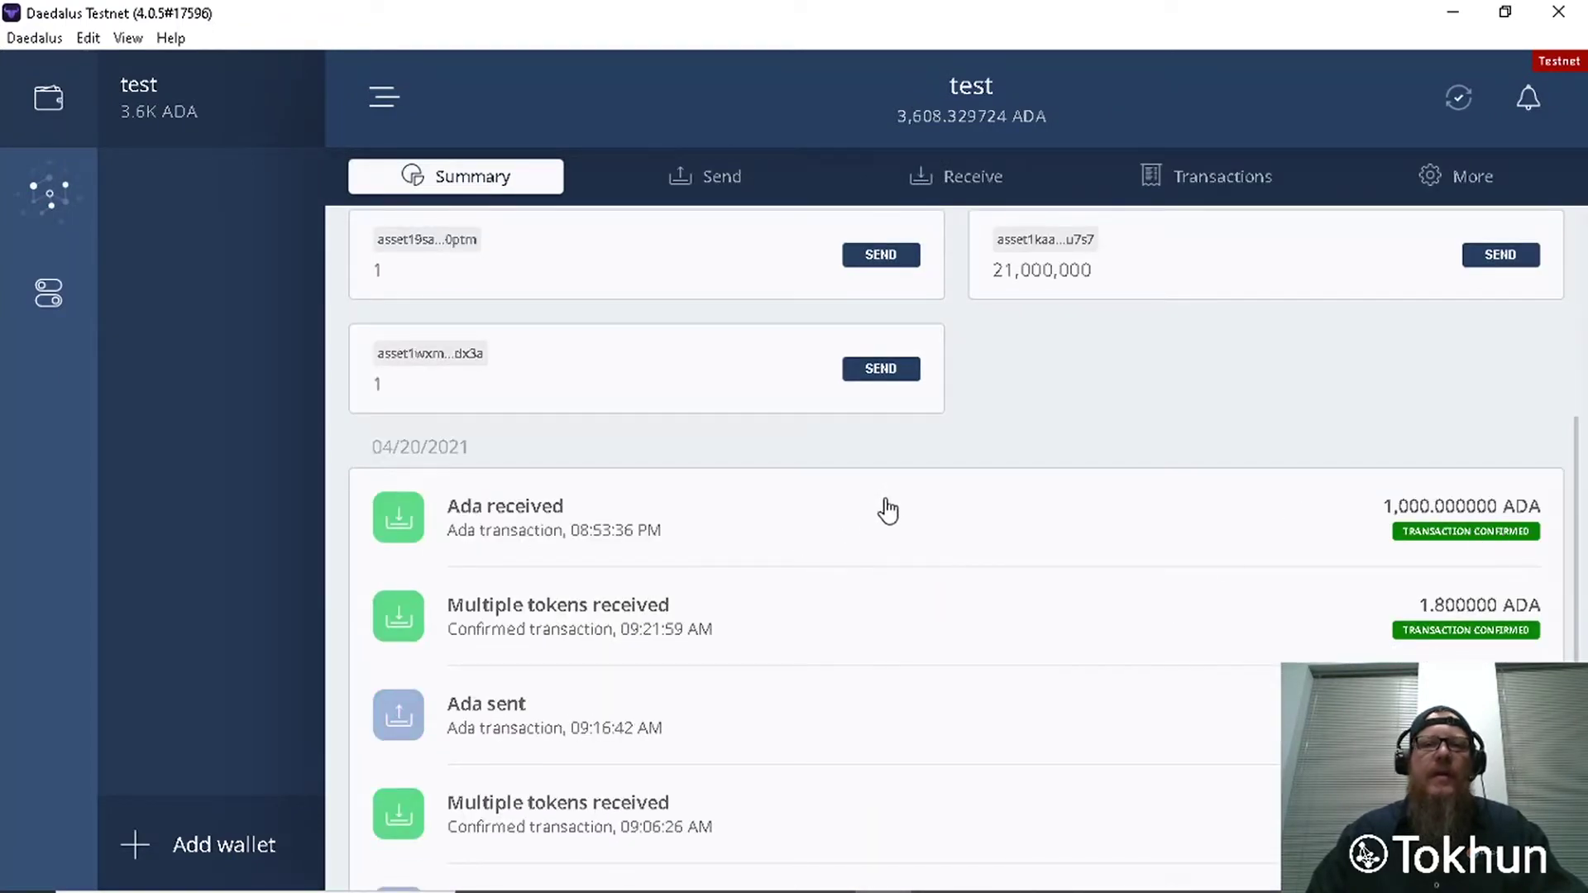
# Step: Switch to Chrome and sign in to GitHub with the account credentials and the device verification code
pyautogui.hotkey('alt', 'Tab')
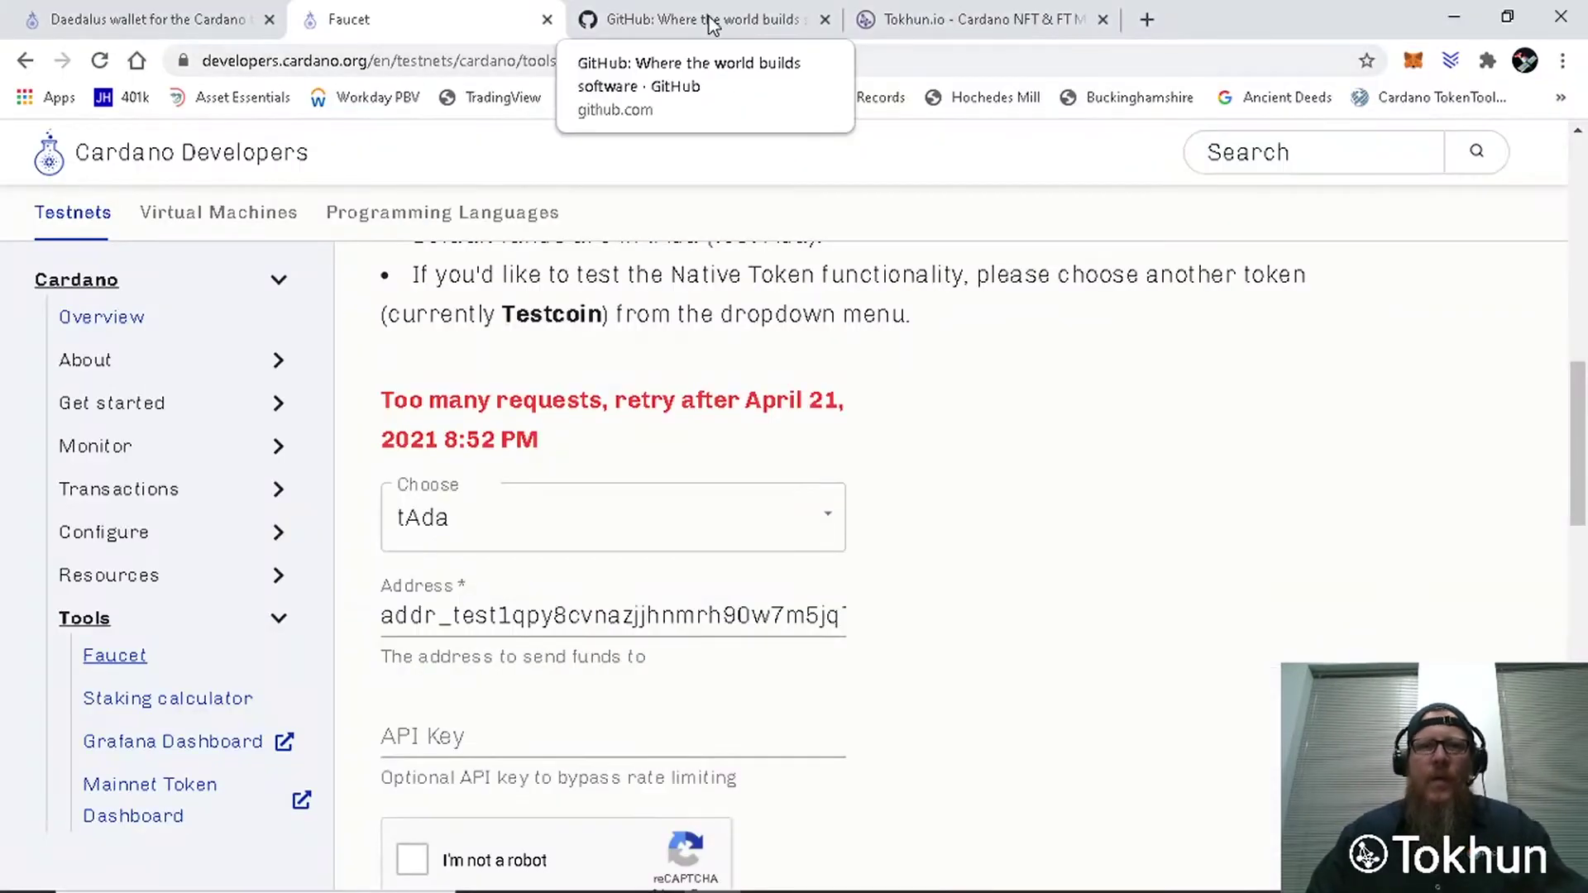
pyautogui.click(710, 24)
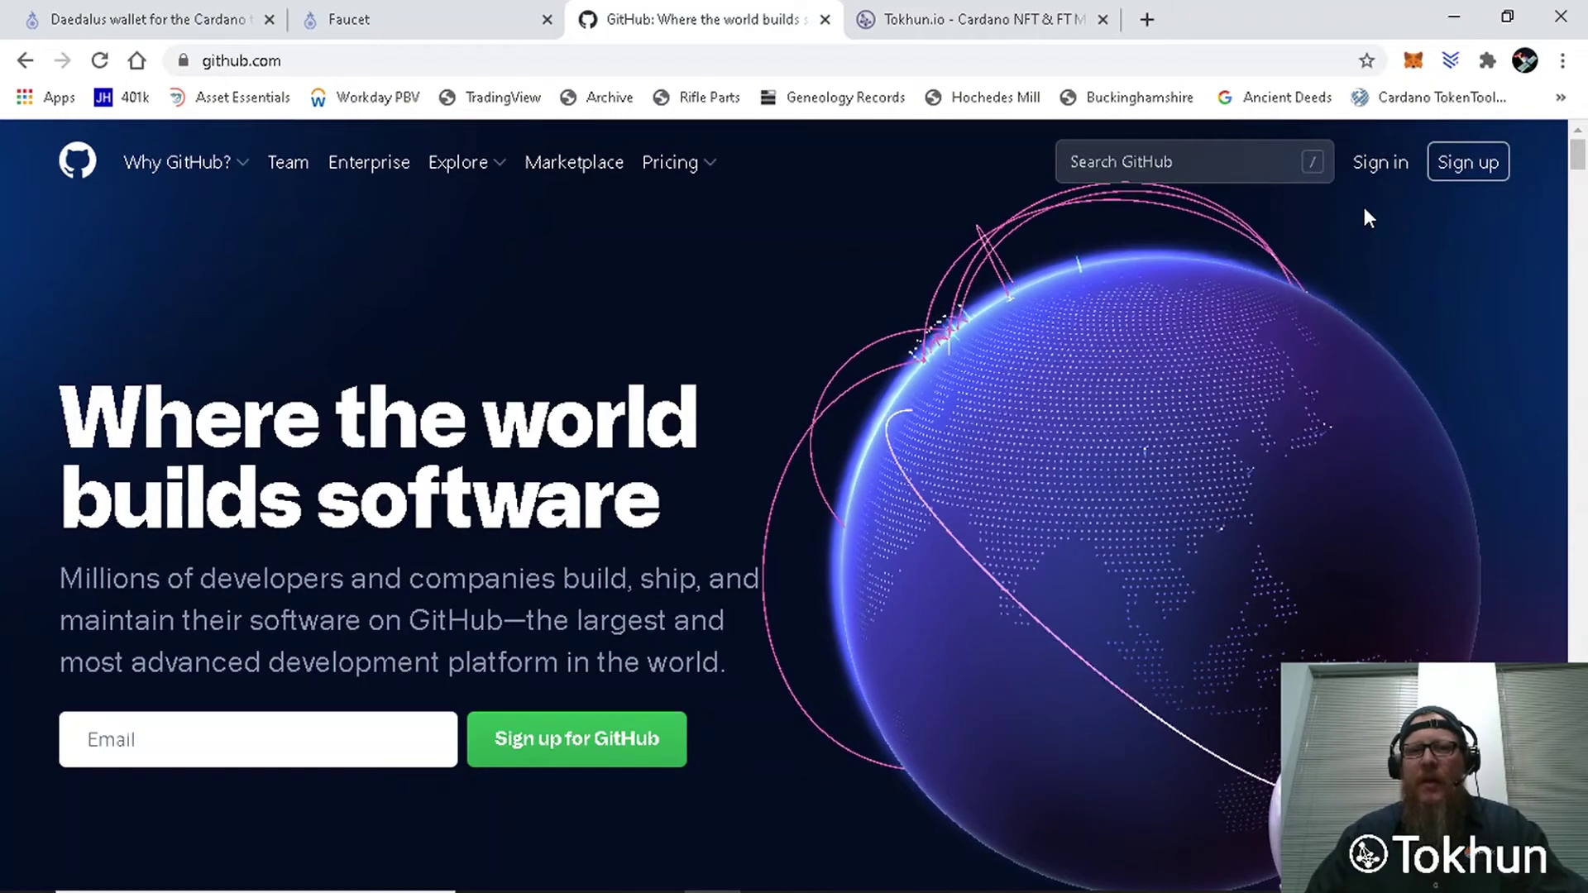
pyautogui.click(1384, 164)
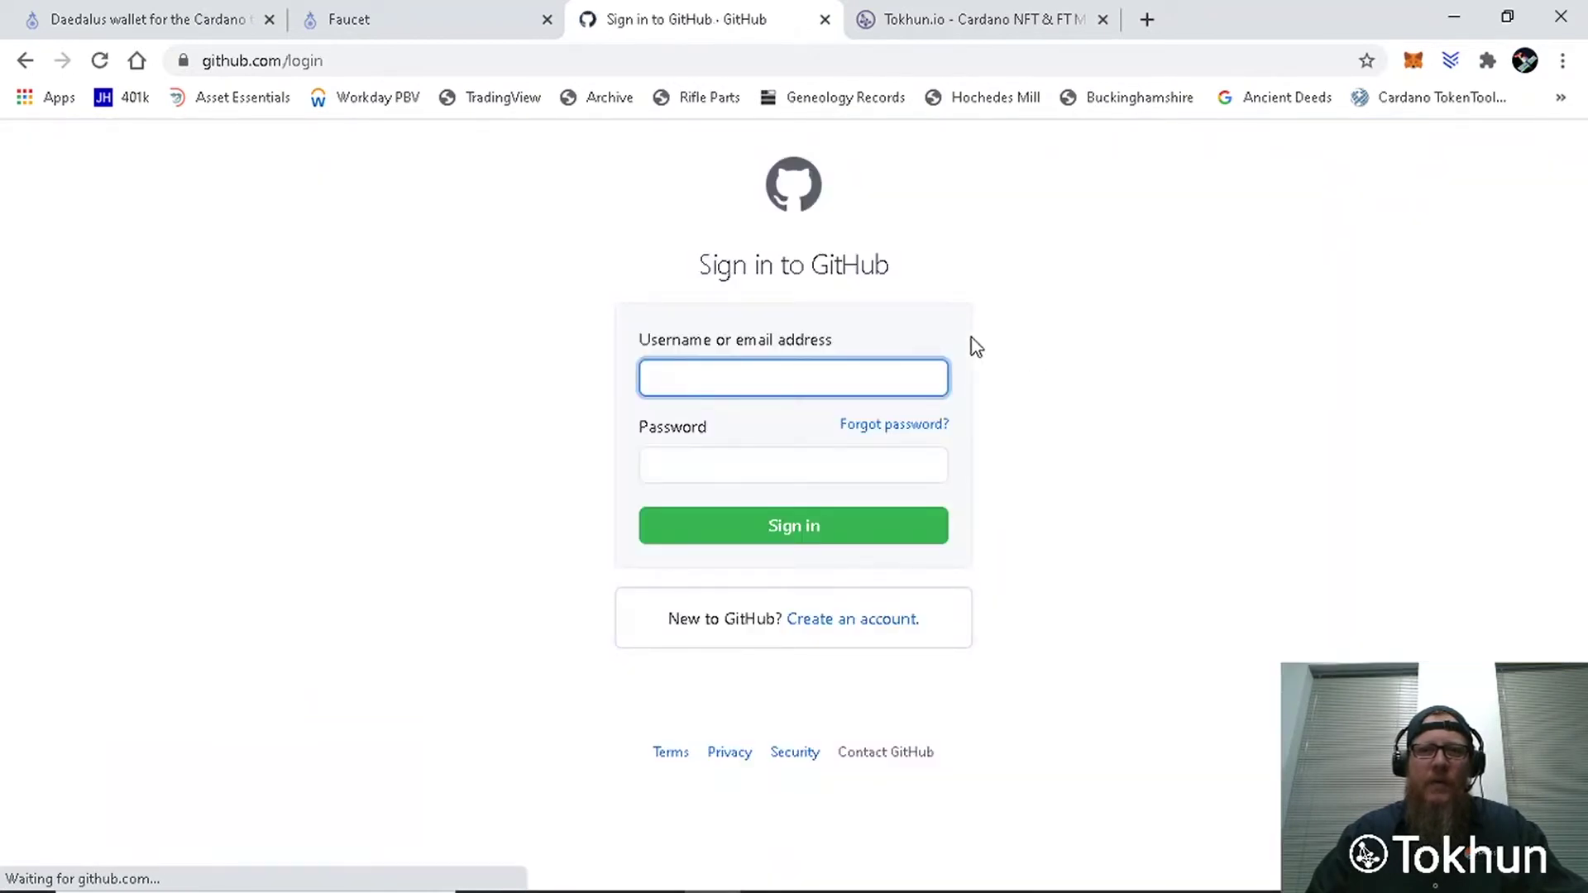
pyautogui.click(750, 534)
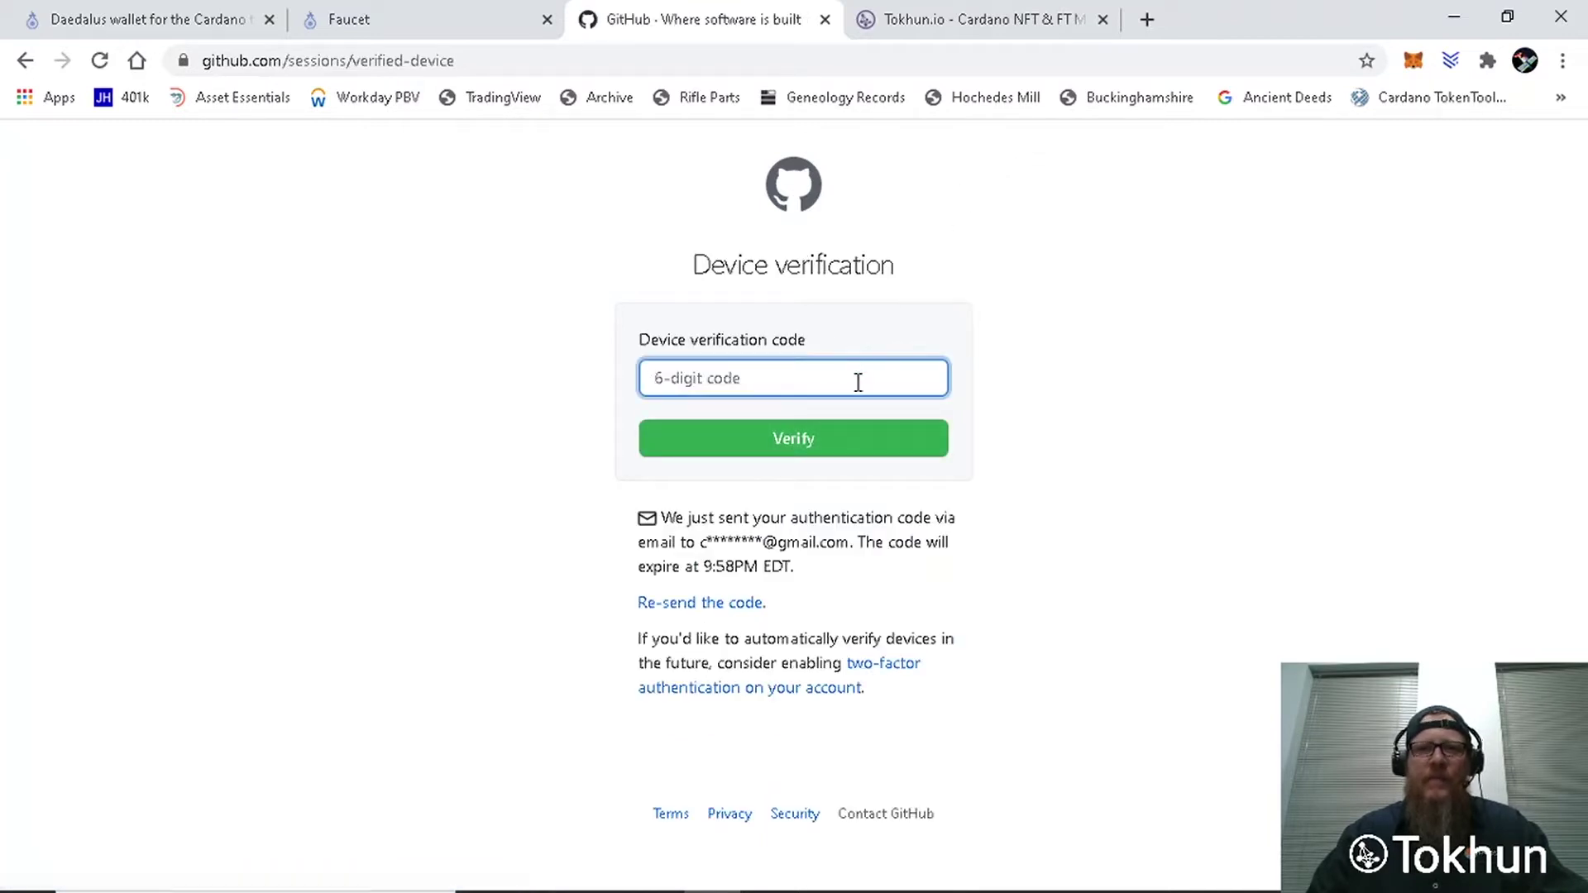
pyautogui.click(856, 383)
pyautogui.click(1153, 397)
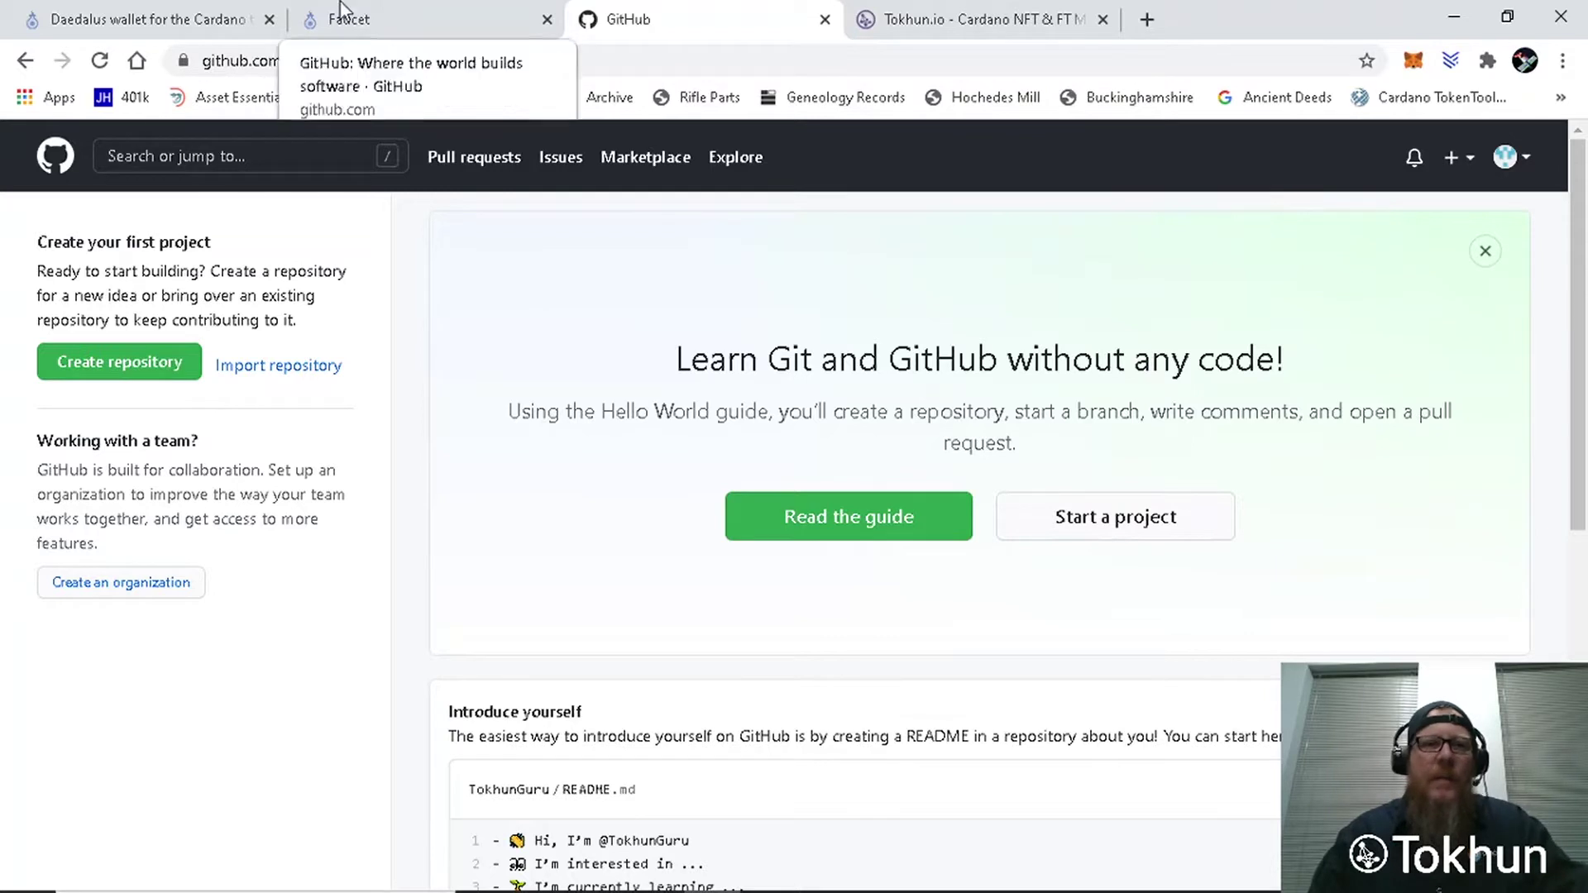
# Step: Open the Tokhun testnet app and sign out of the account that is currently signed in
pyautogui.click(972, 19)
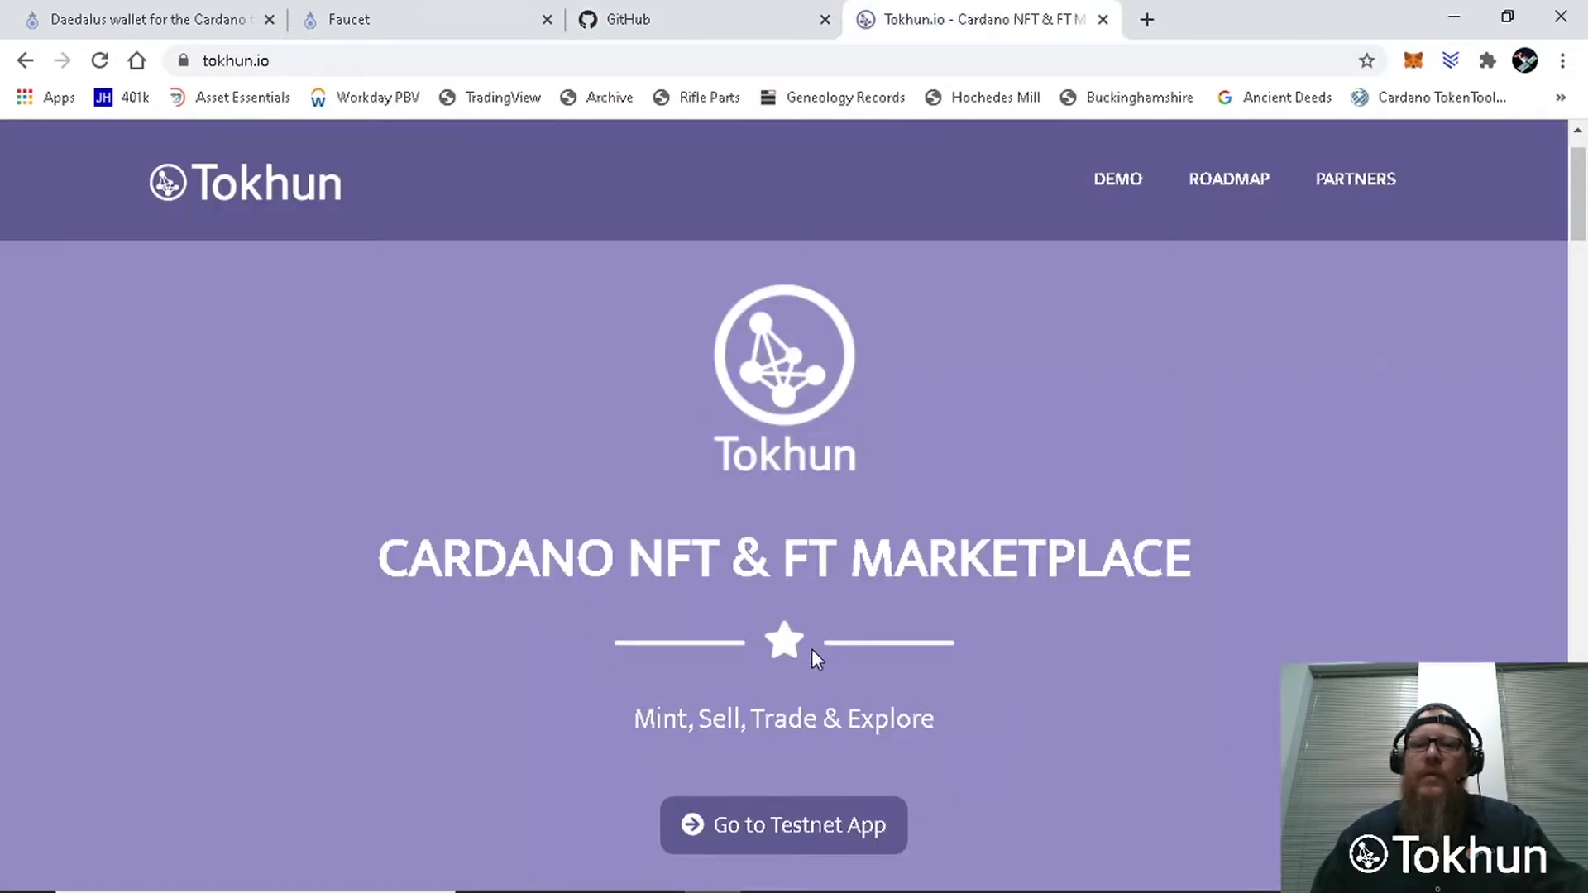
pyautogui.click(769, 841)
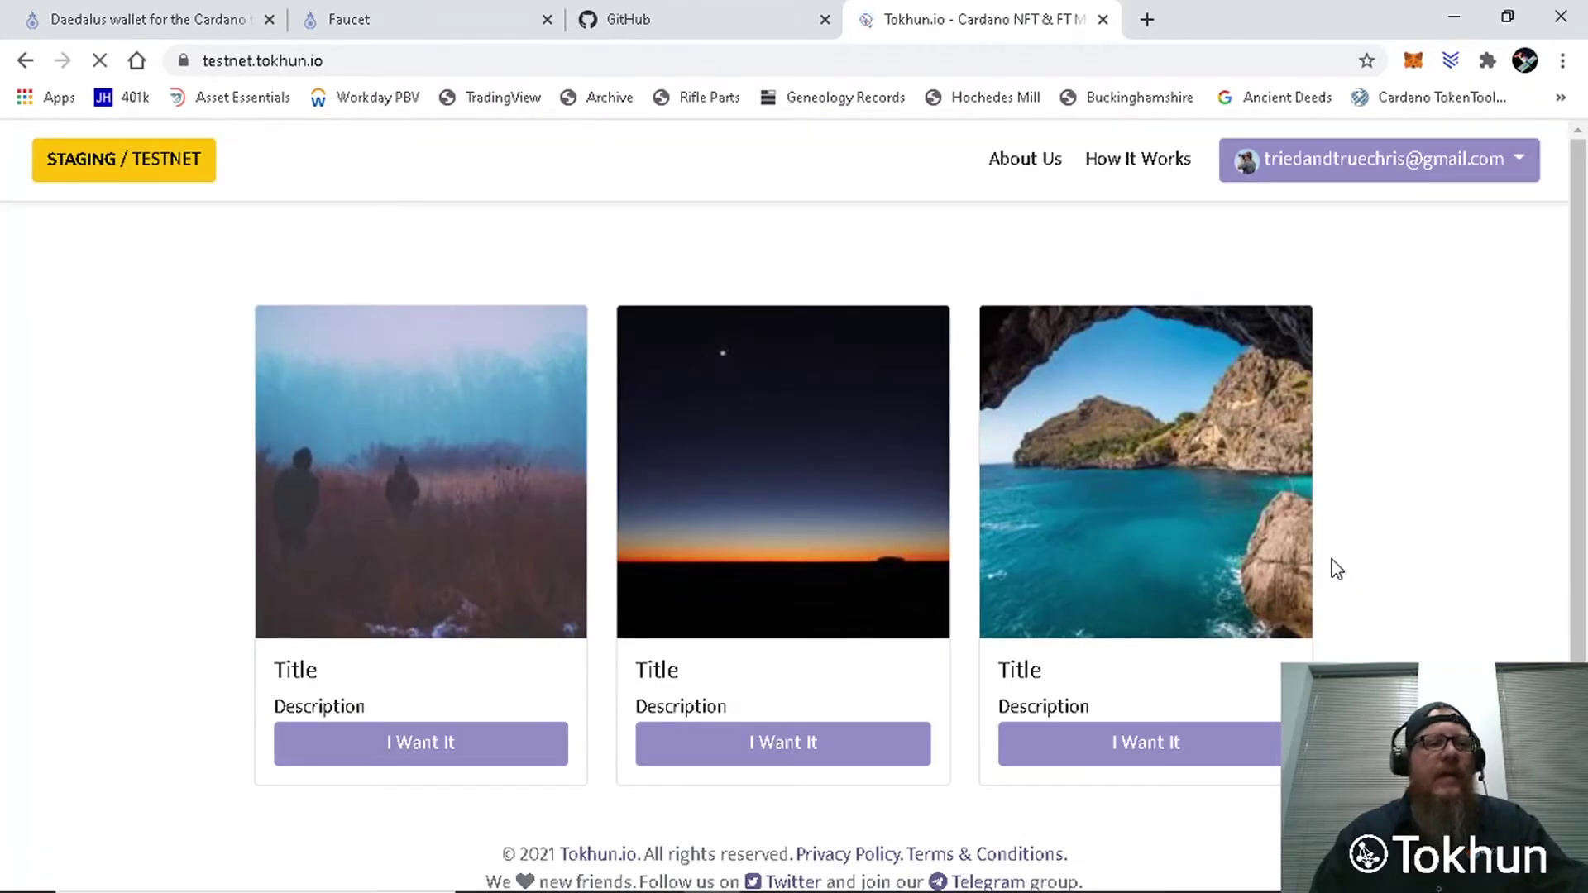
pyautogui.click(1493, 165)
pyautogui.click(1358, 385)
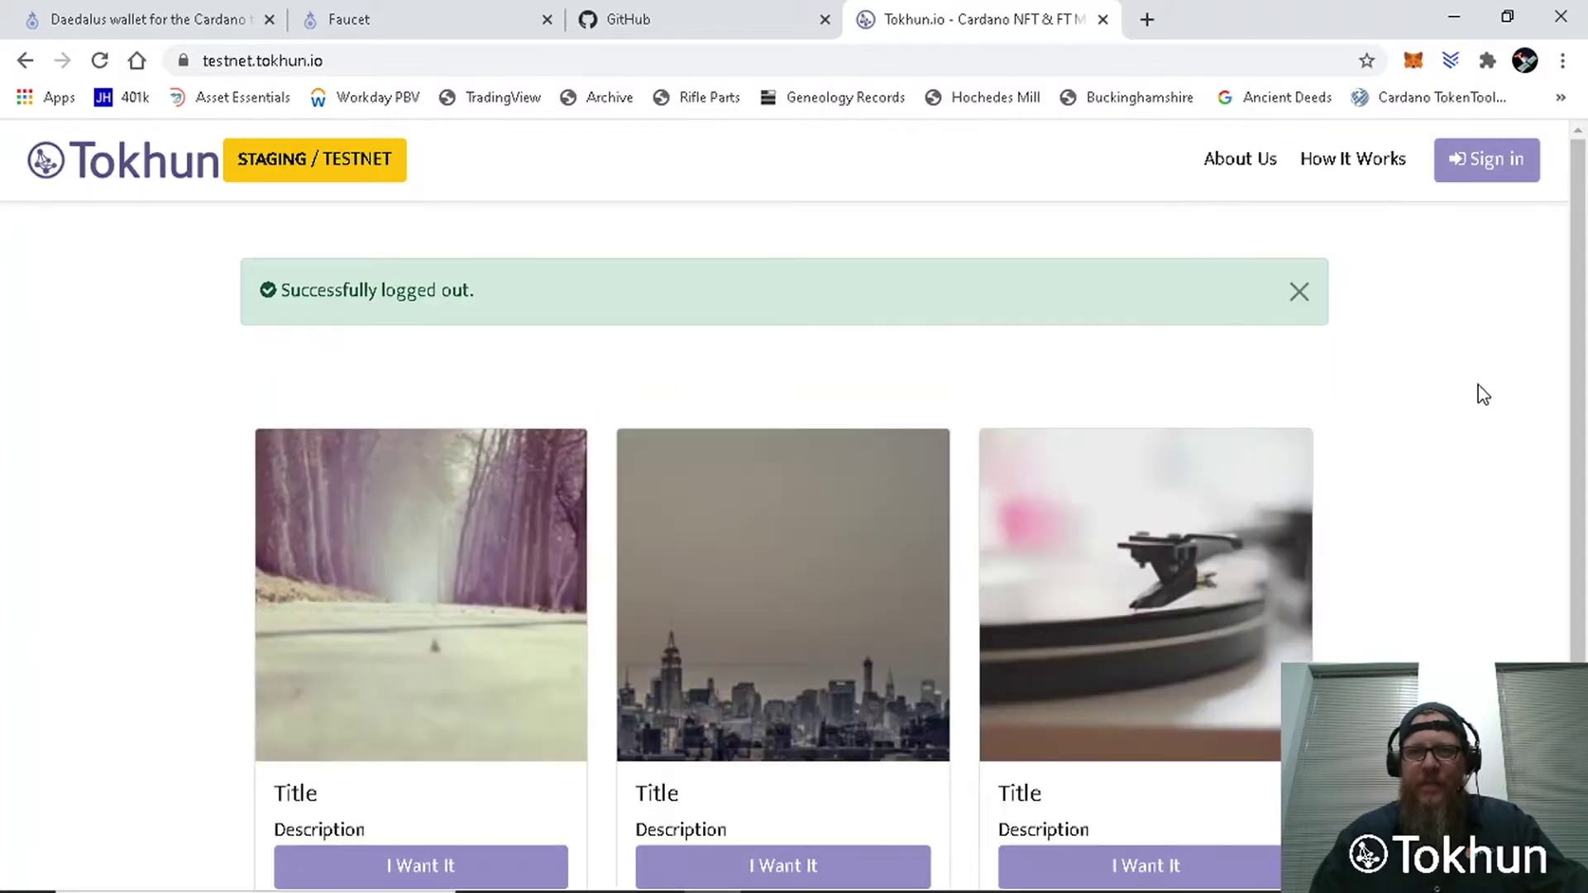
# Step: Sign in to the Tokhun testnet app with GitHub and authorize Tokhun Staging / Testnet to access the account
pyautogui.click(1489, 182)
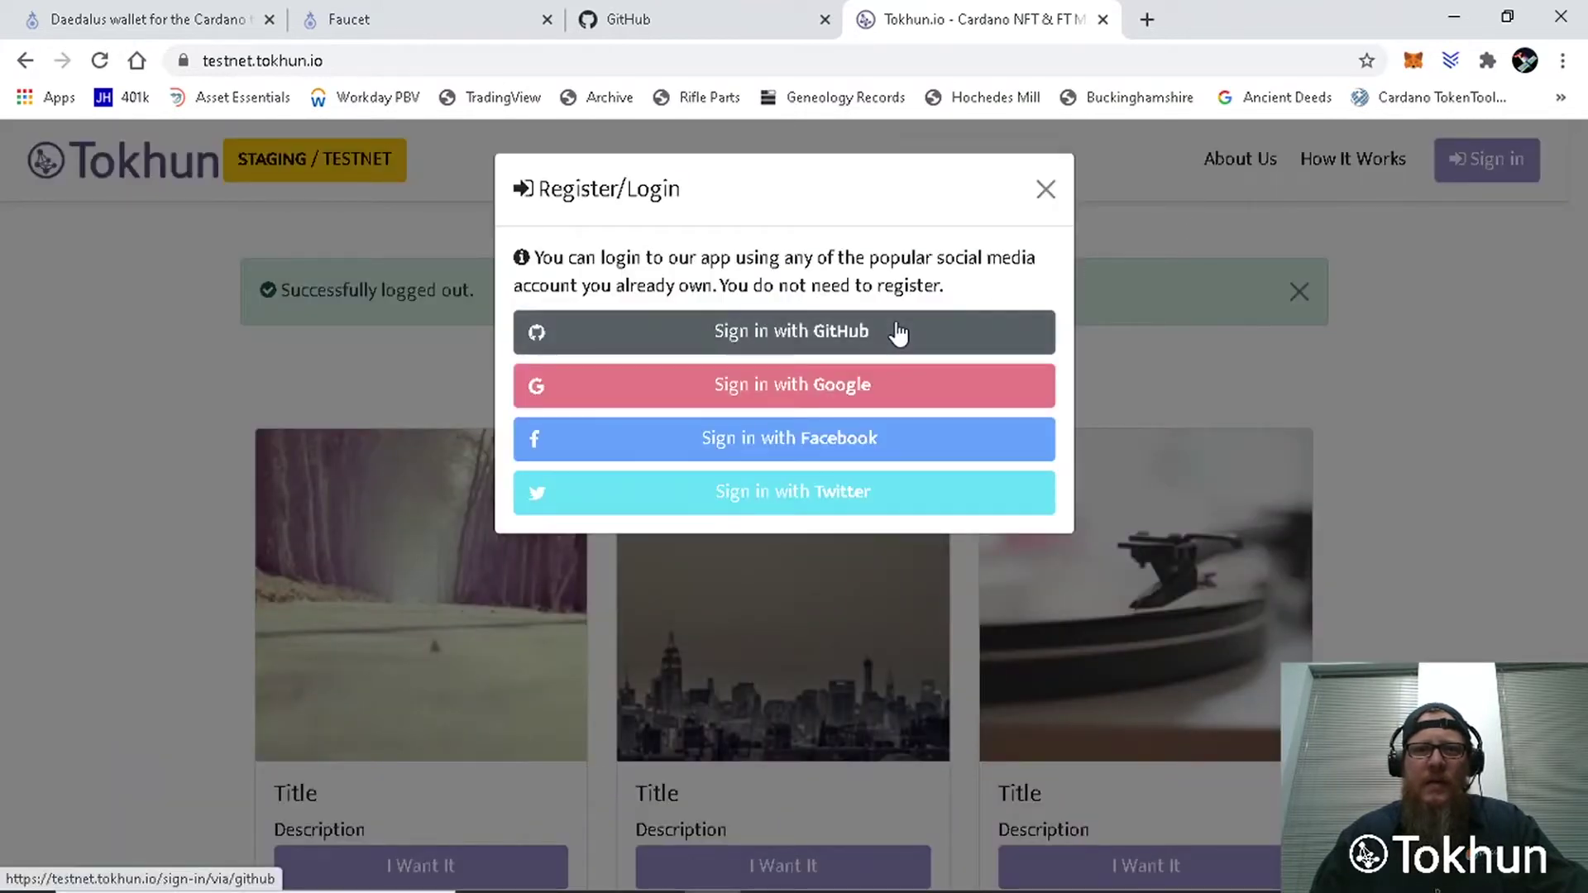
pyautogui.click(902, 331)
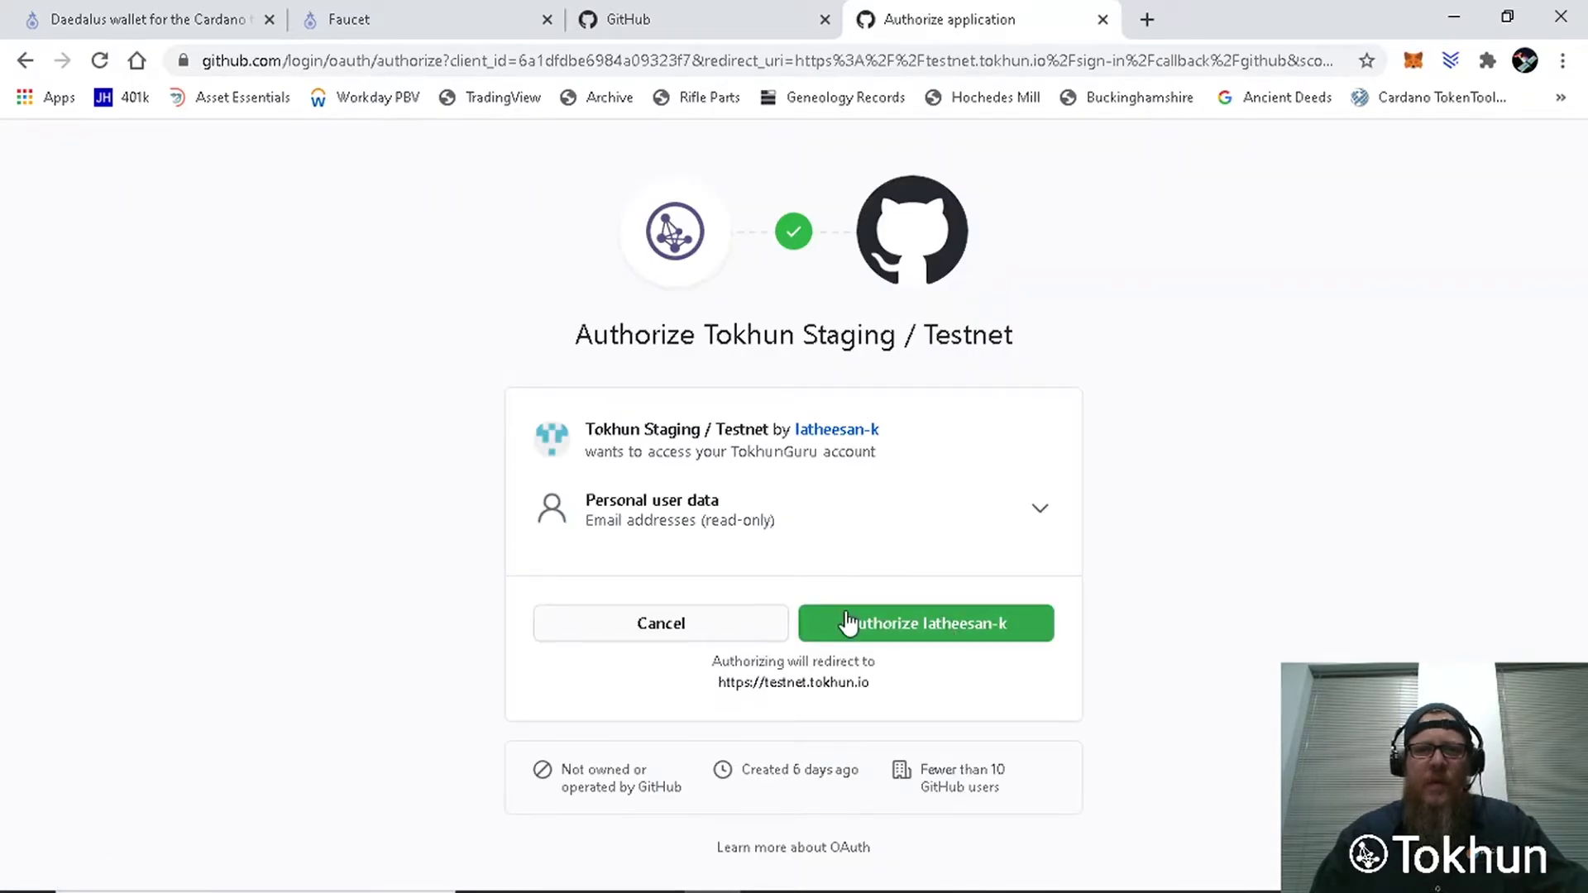
pyautogui.click(952, 641)
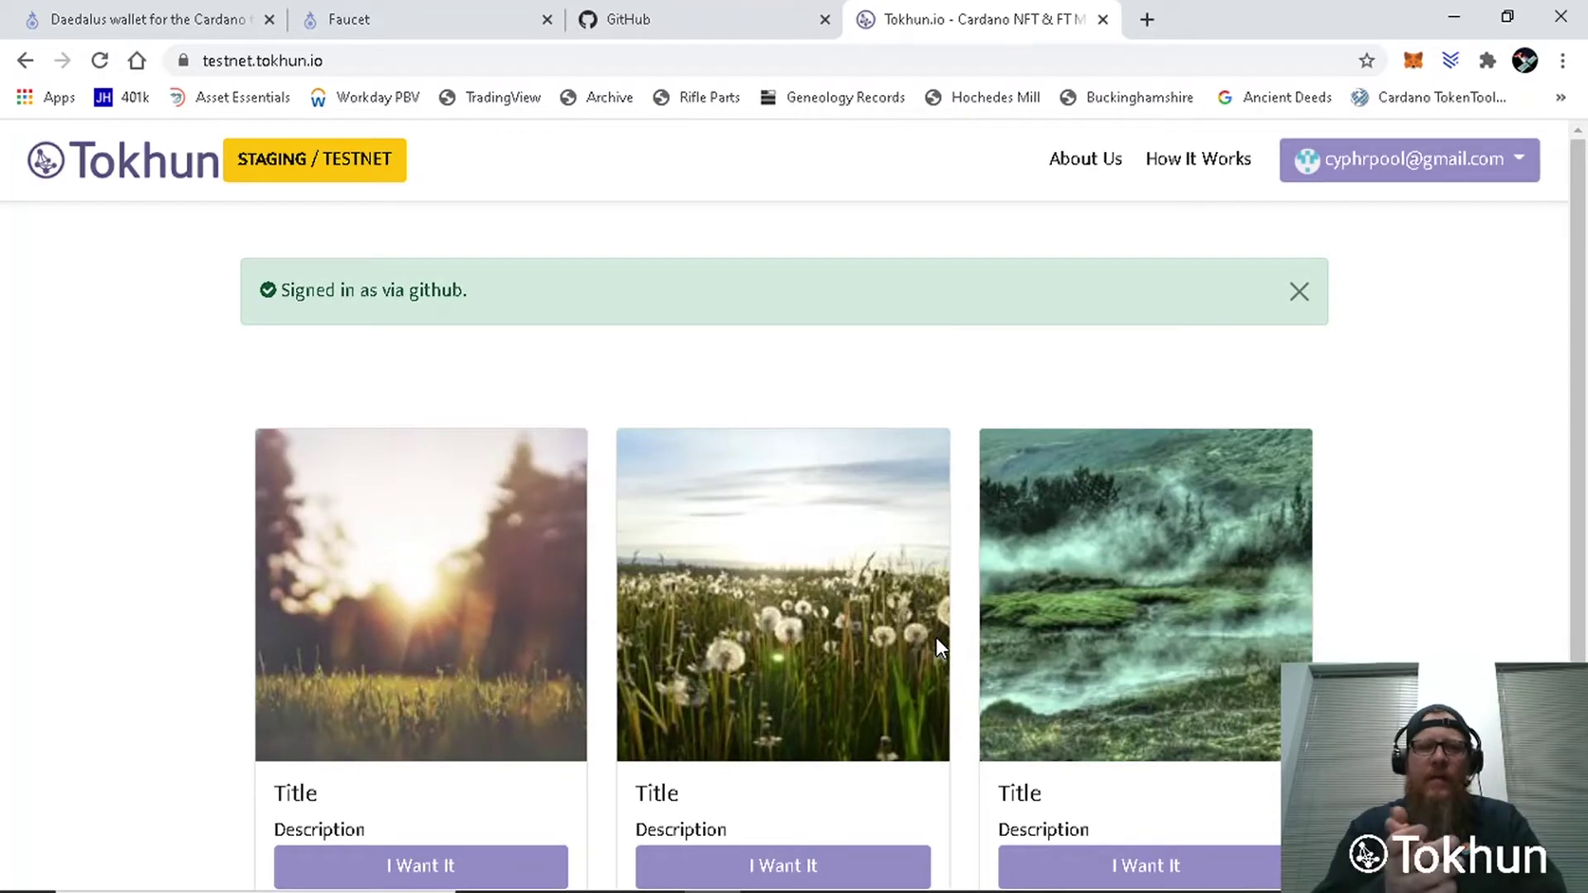
# Step: Open the Tokhun account's wallet and examine its balance, address, minting requirement, passphrase notice and transaction history
pyautogui.click(1453, 173)
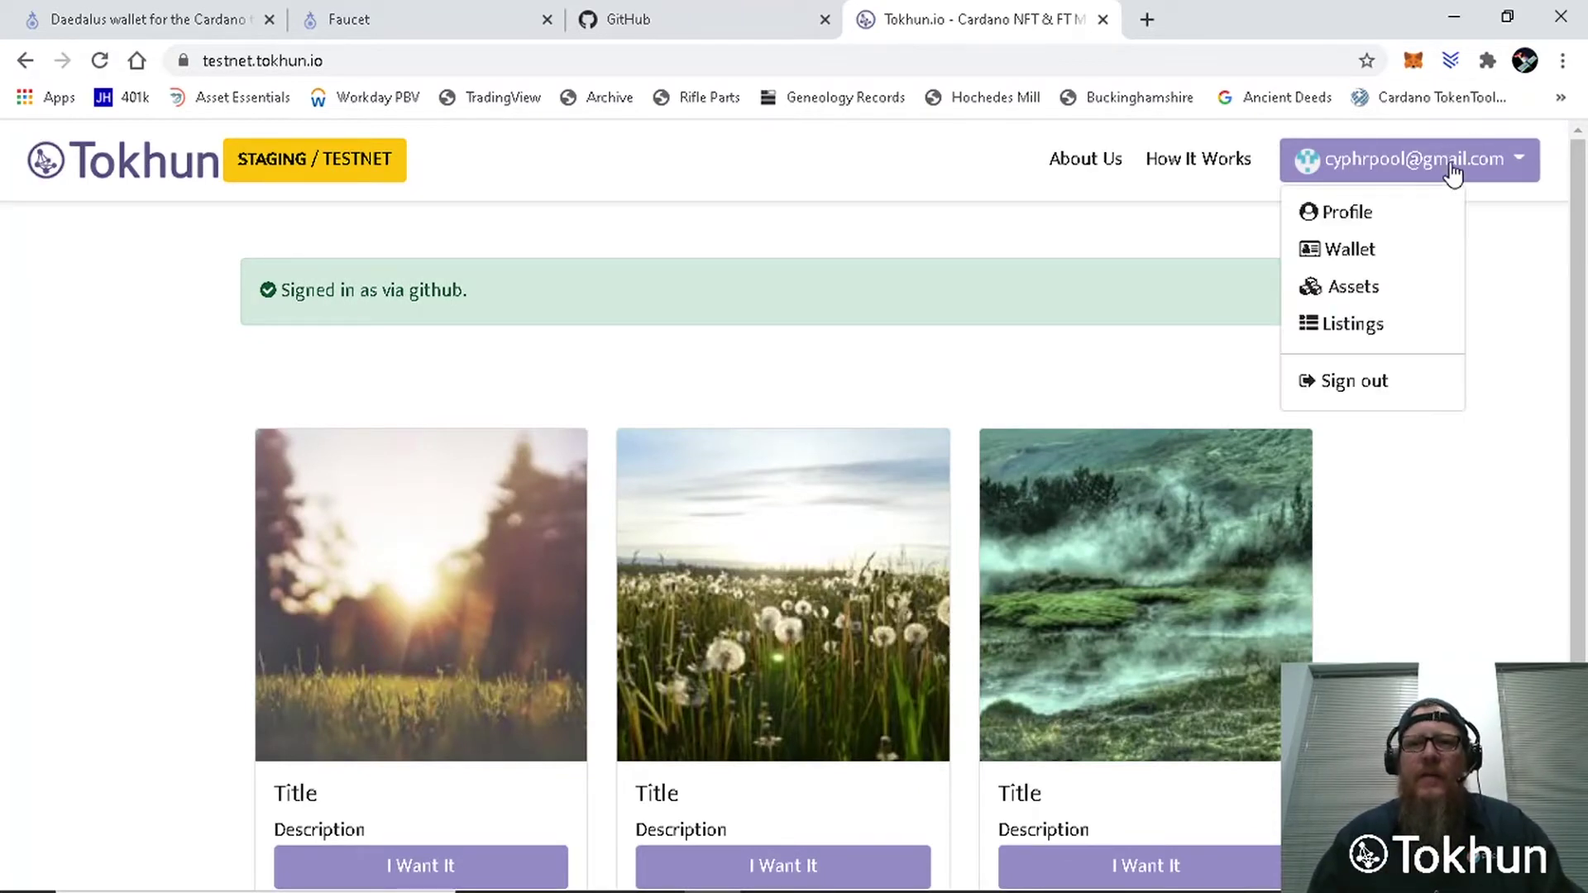
pyautogui.click(1371, 263)
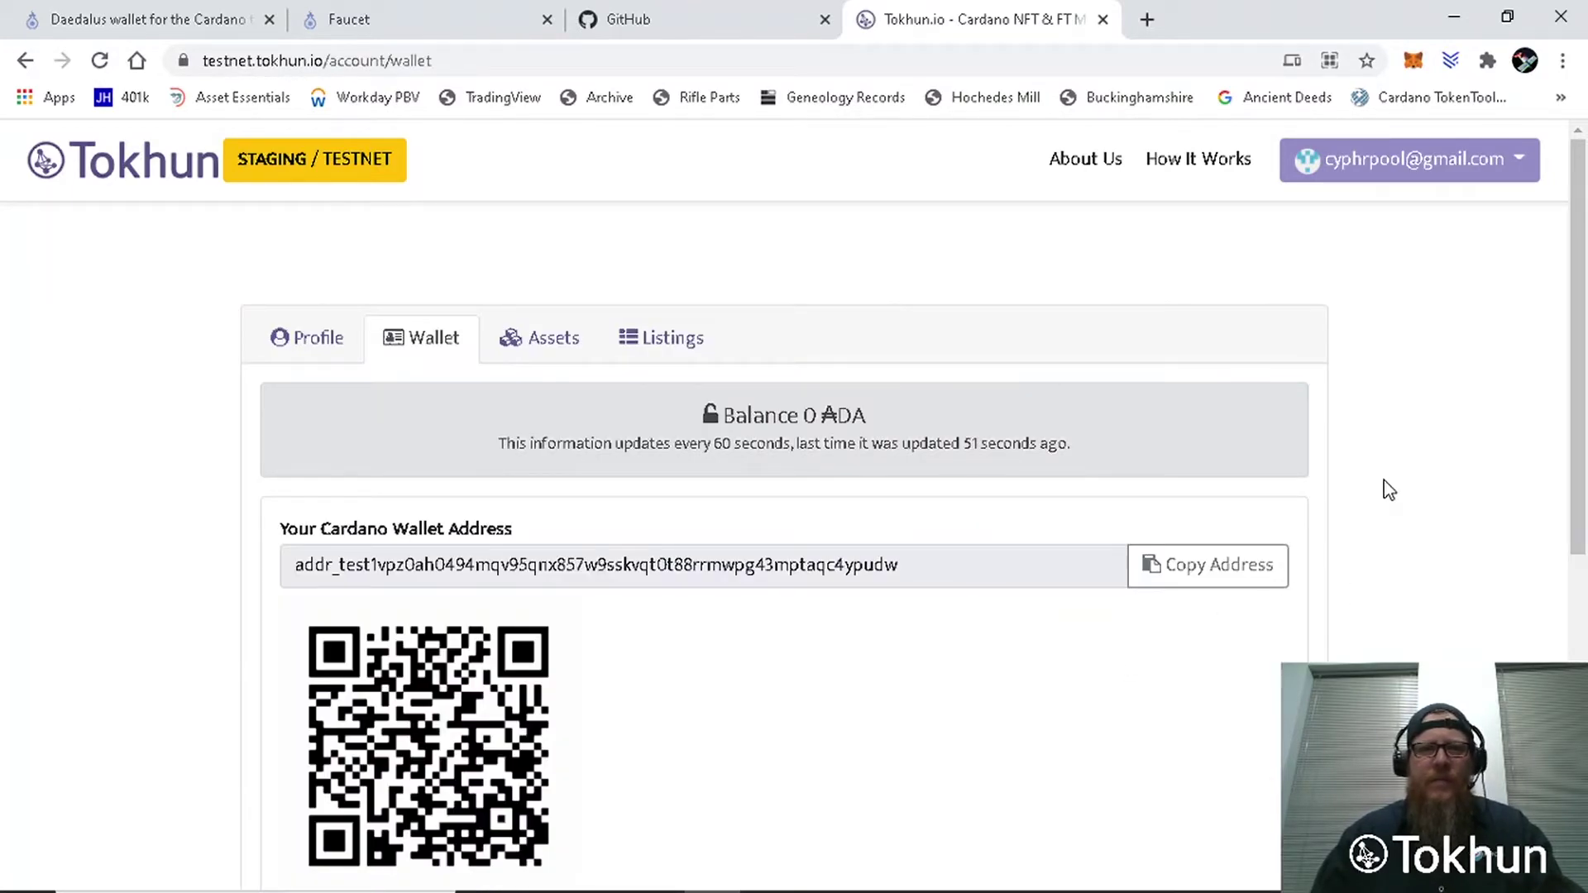
pyautogui.scroll(-5, 1392, 493)
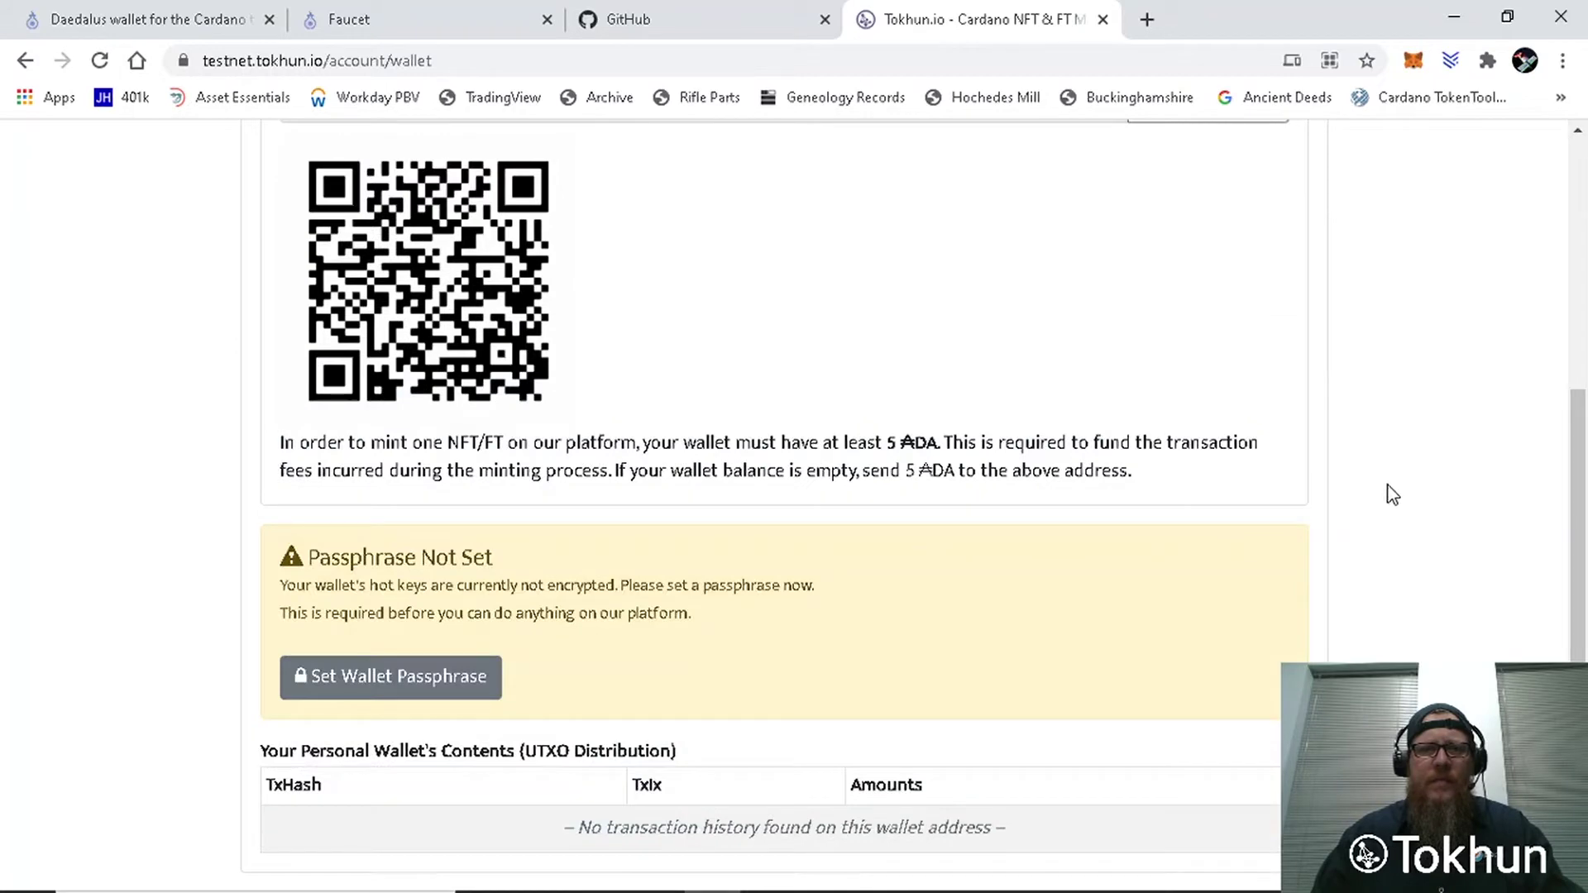
pyautogui.scroll(5, 1393, 493)
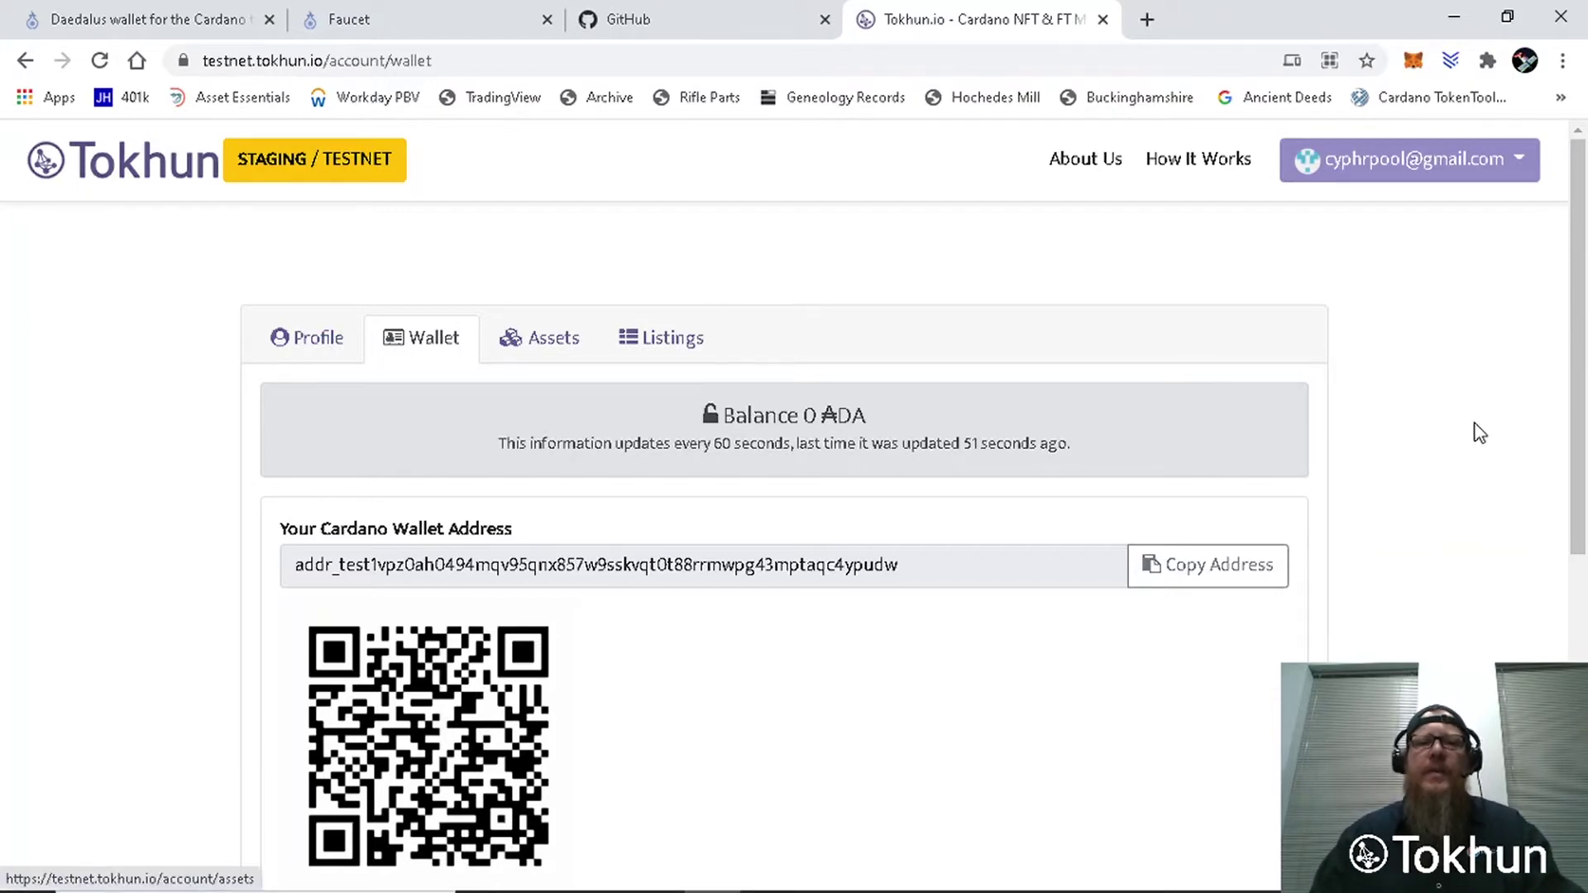
pyautogui.scroll(-1, 1406, 411)
pyautogui.scroll(-3, 1398, 407)
pyautogui.scroll(-1, 1388, 404)
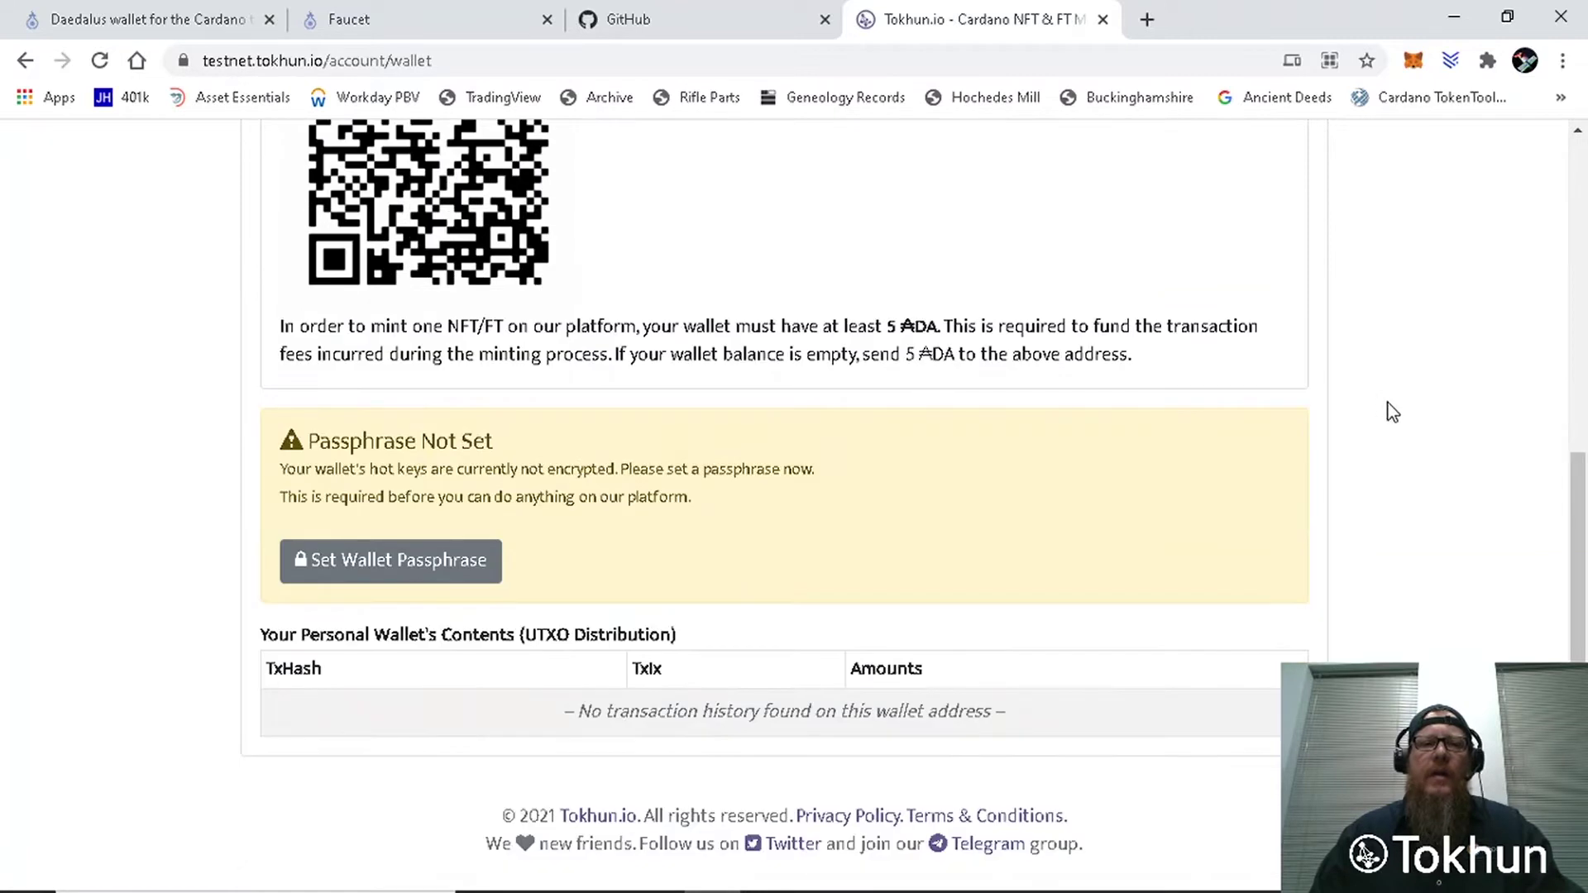
pyautogui.scroll(1, 1388, 402)
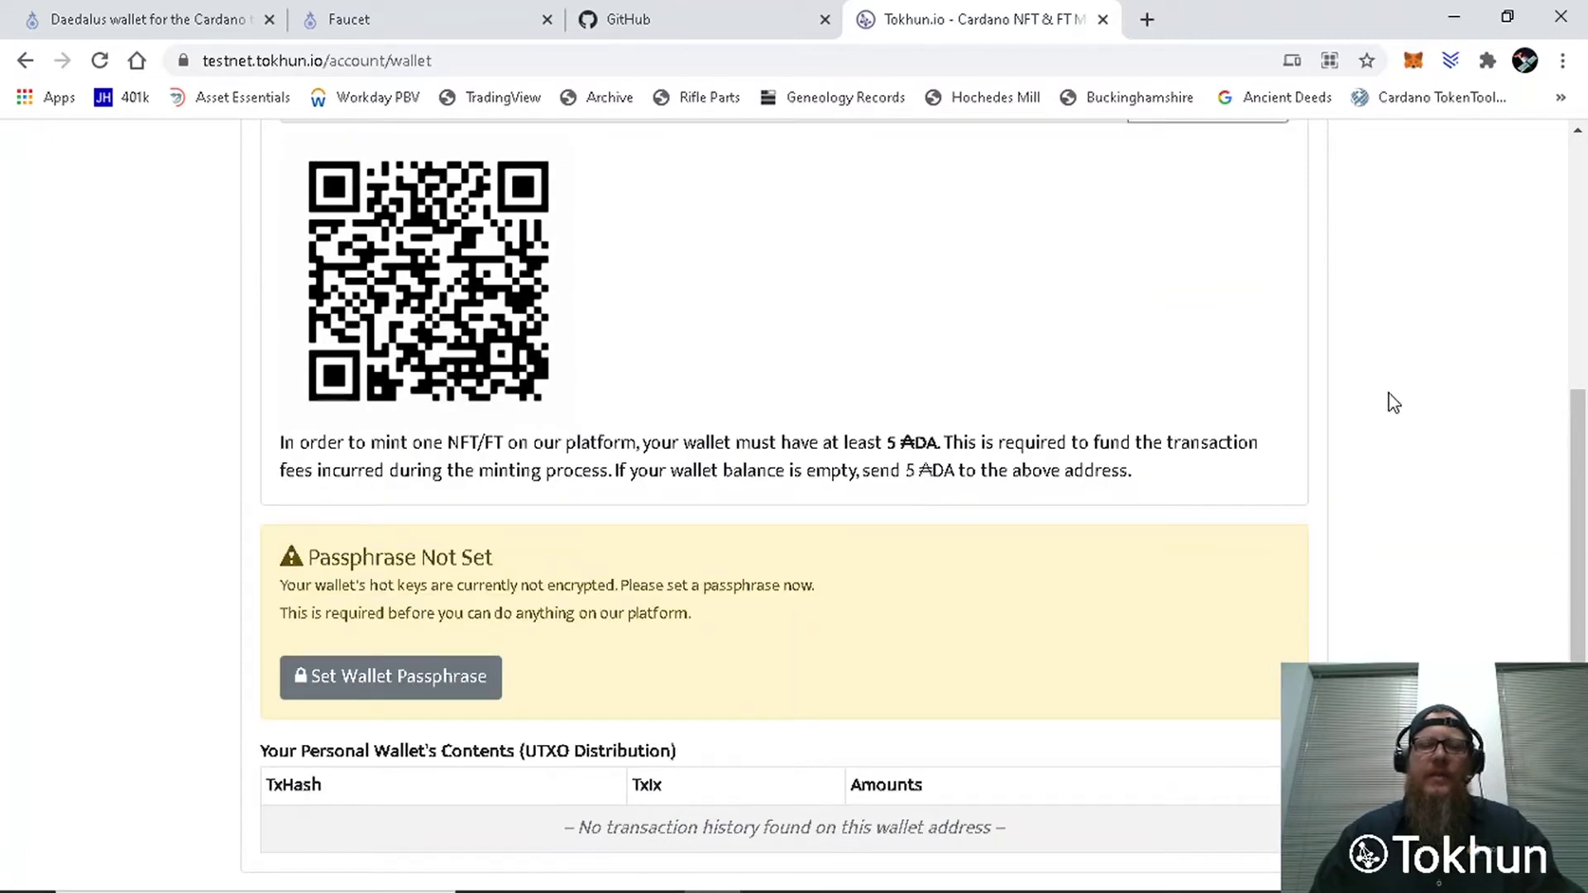
# Step: Set a new passphrase on the Tokhun wallet by entering and submitting the wallet passphrase
pyautogui.click(370, 684)
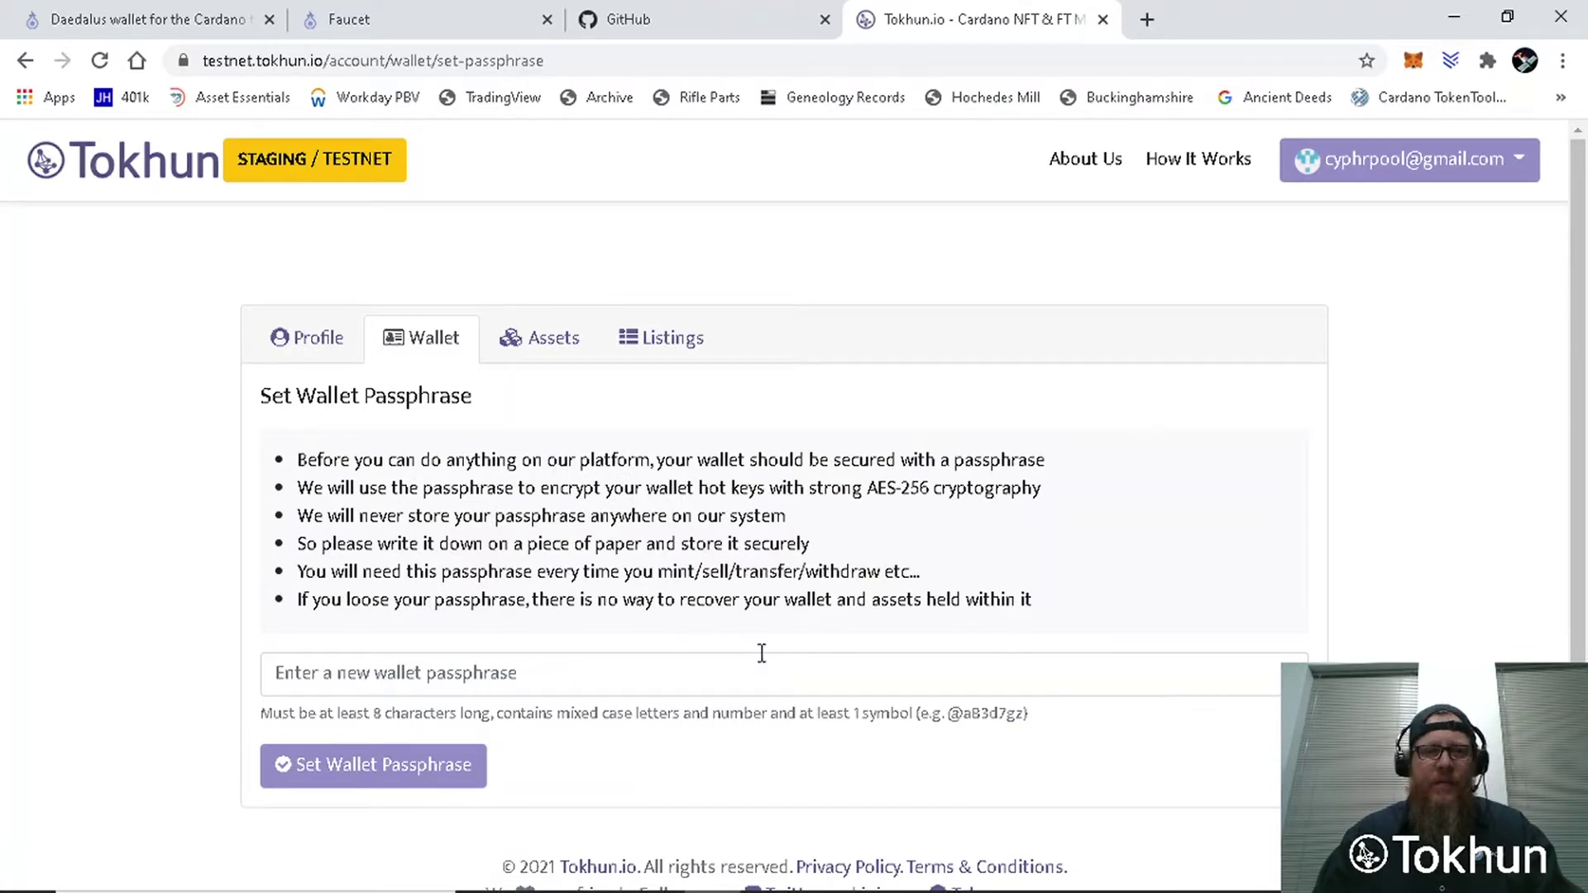
pyautogui.click(727, 681)
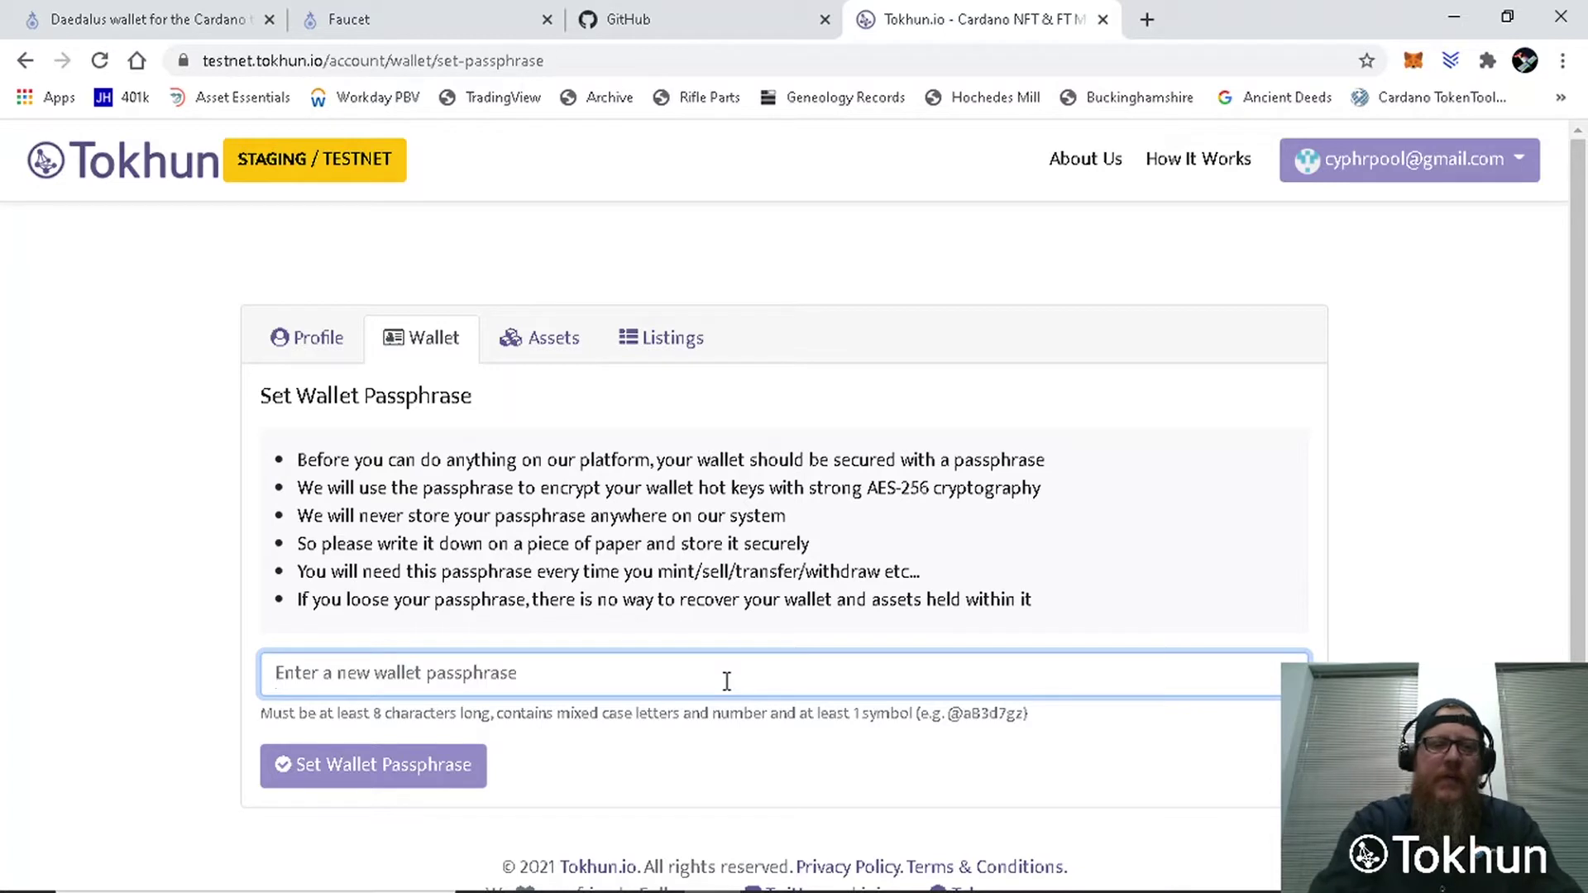
pyautogui.write('•')
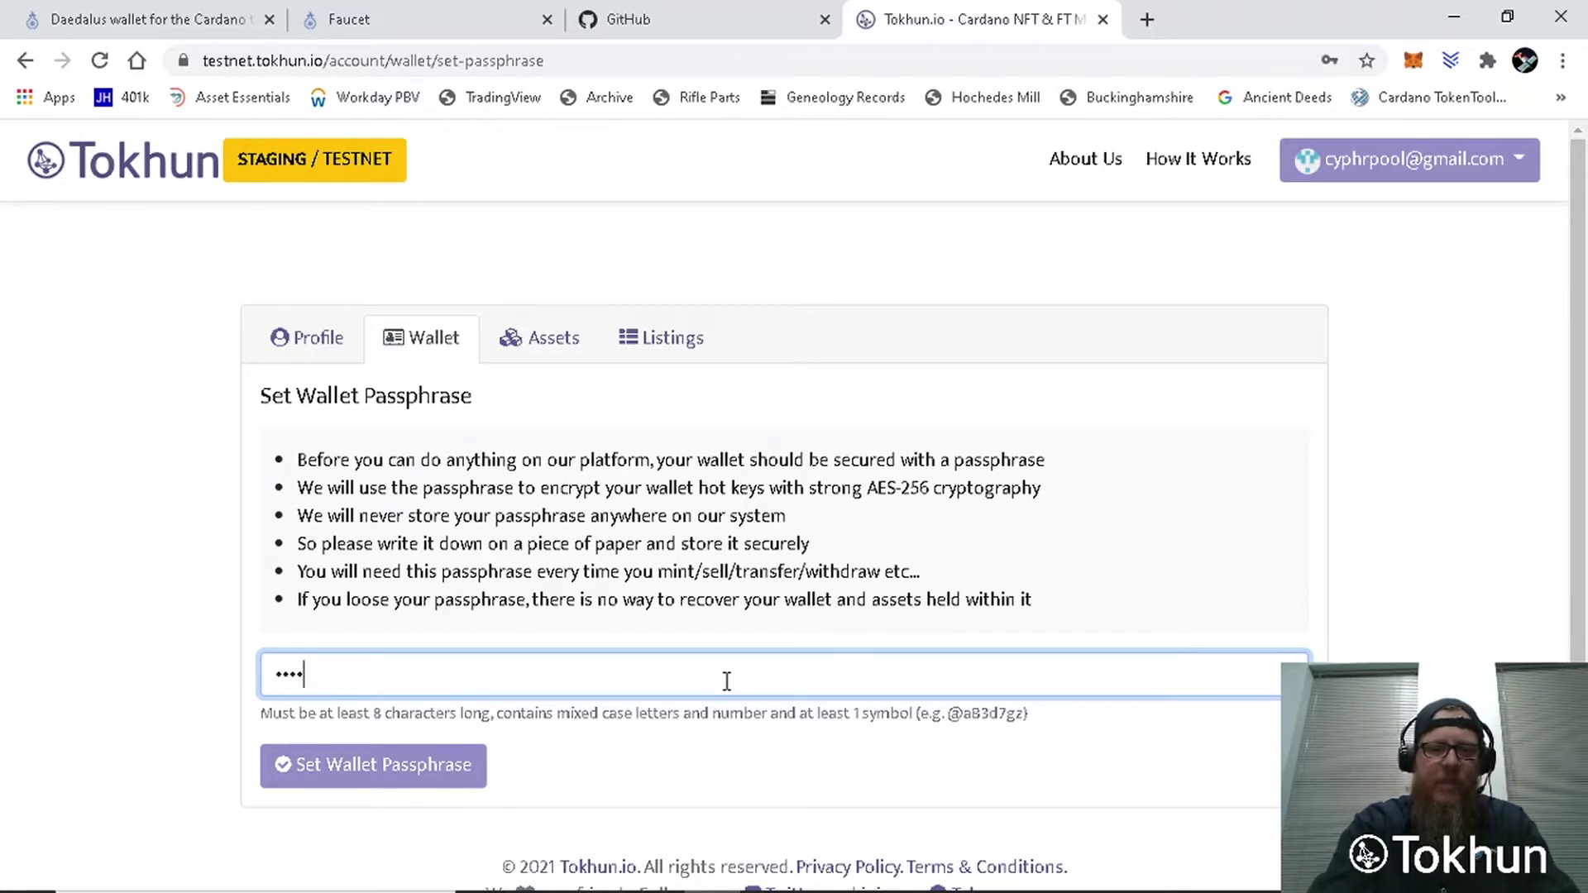
pyautogui.write('••')
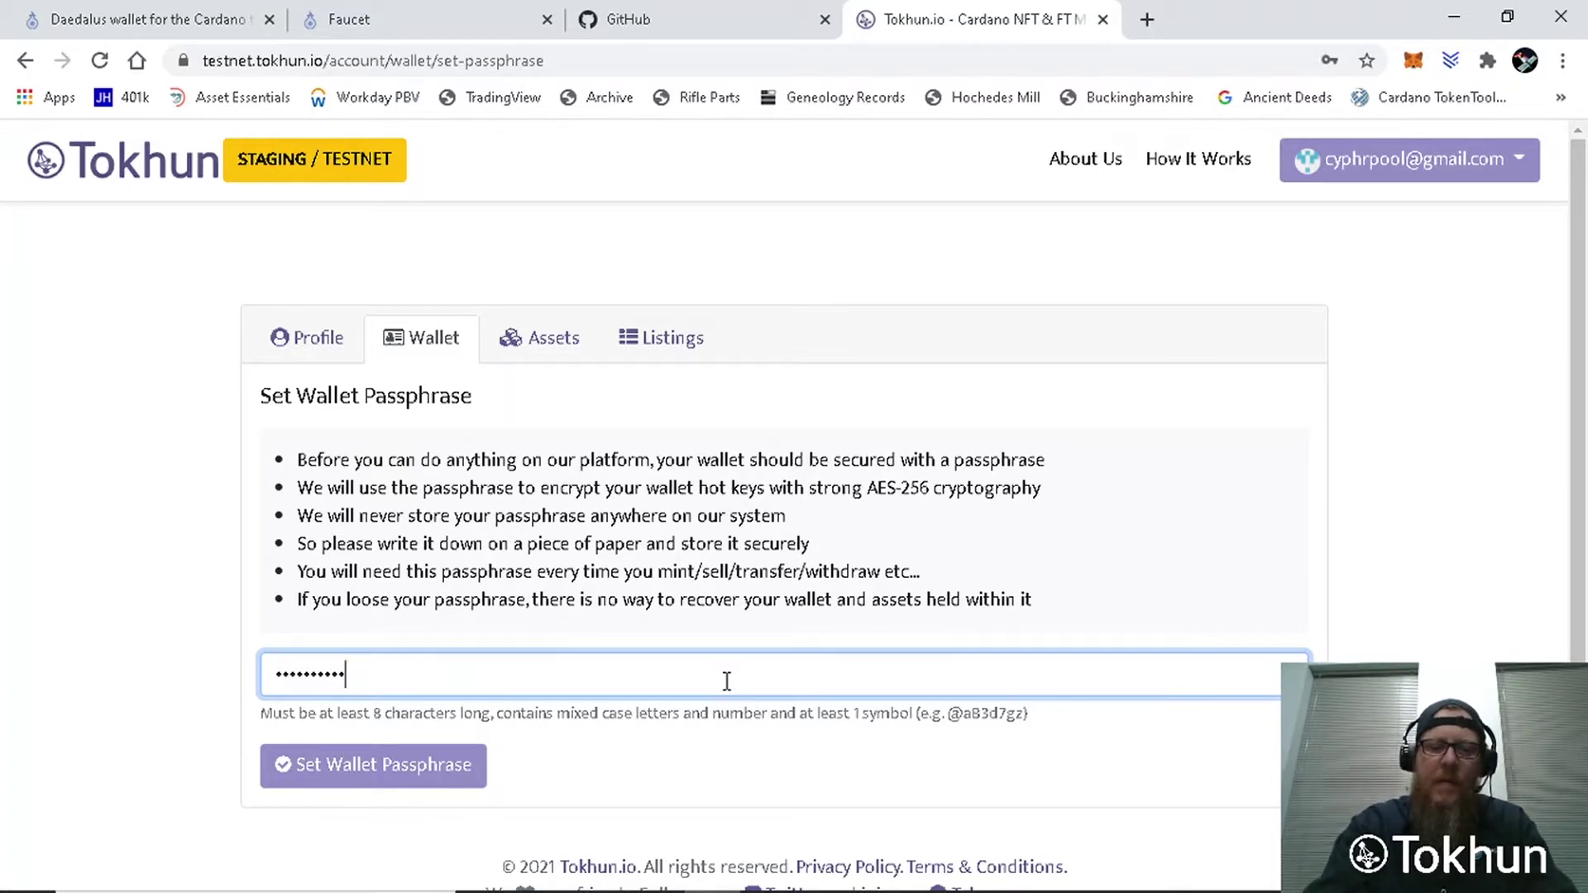
pyautogui.write('•')
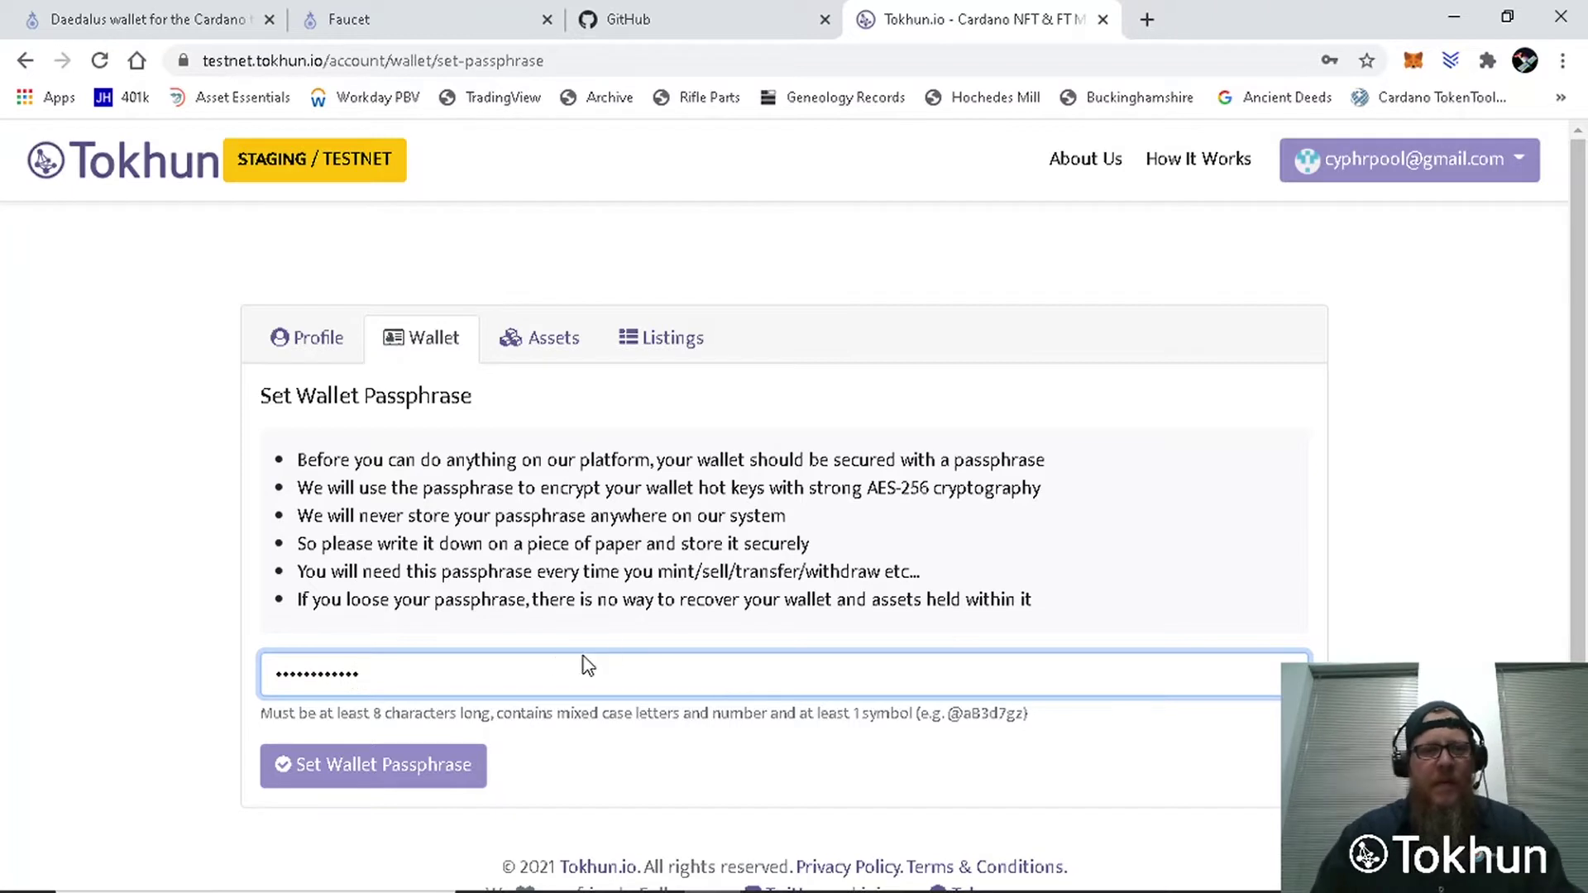
pyautogui.click(404, 768)
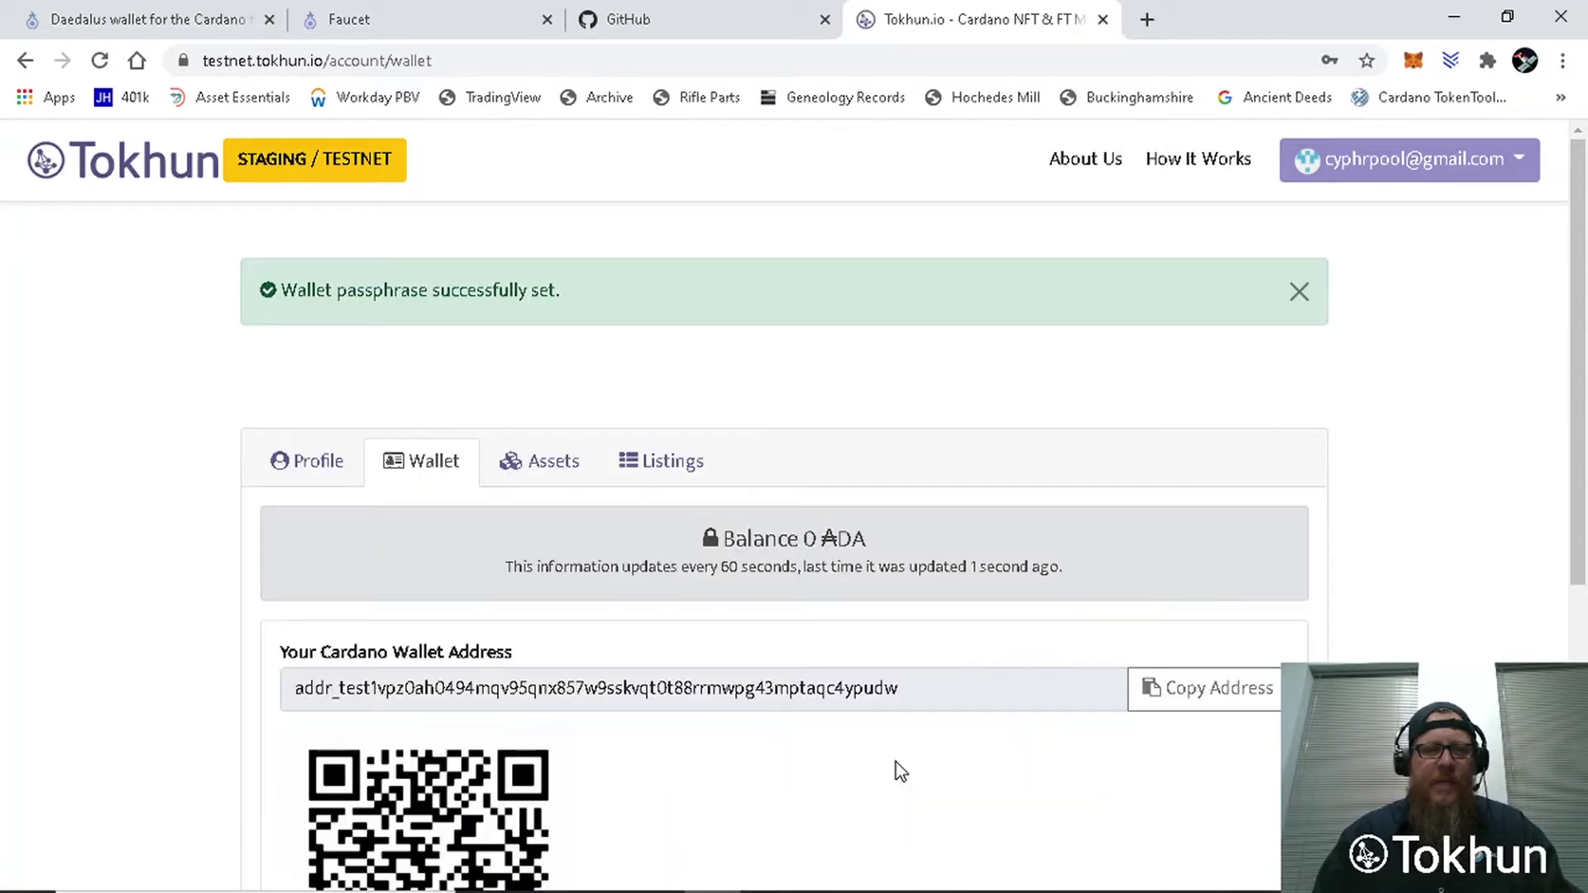
# Step: Copy the Tokhun account's Cardano wallet address and switch to Daedalus Testnet
pyautogui.scroll(-3, 903, 752)
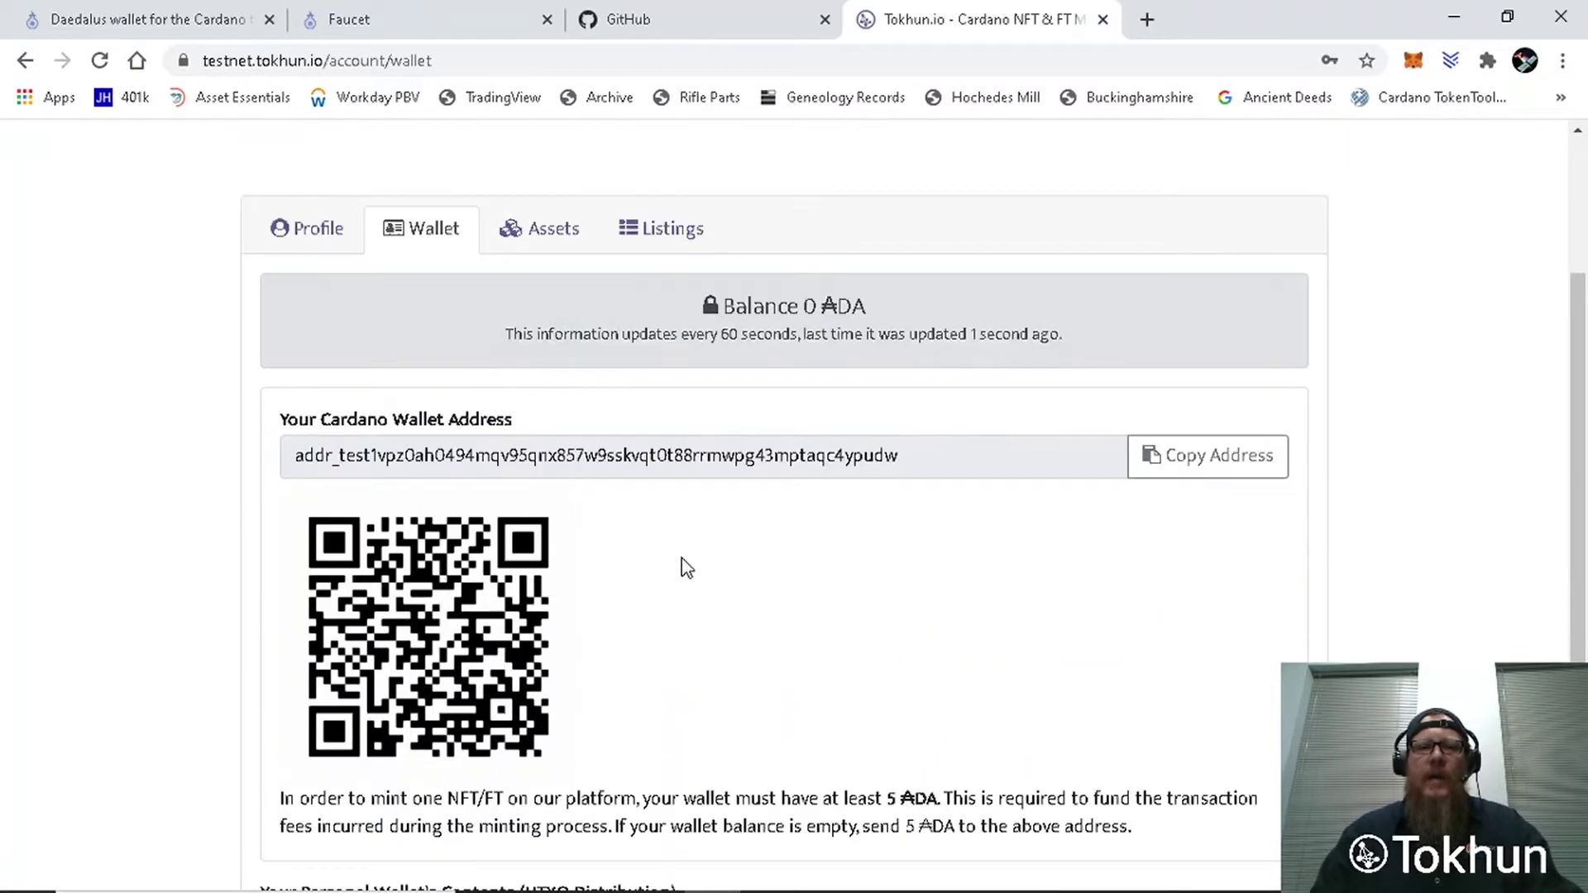
pyautogui.click(1189, 466)
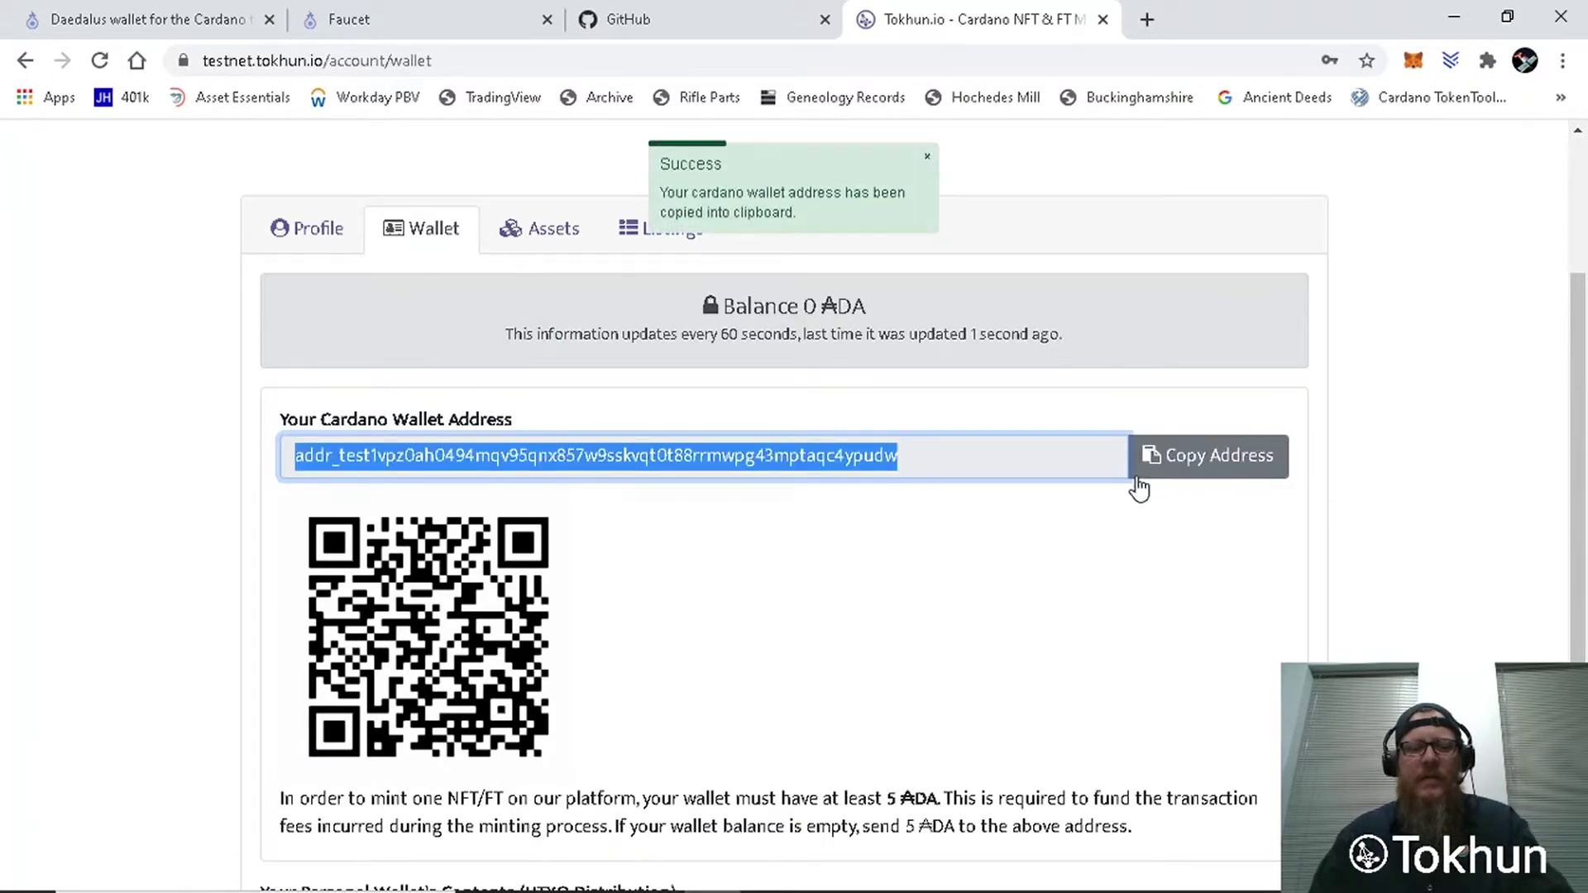
pyautogui.hotkey('alt', 'Tab')
pyautogui.hotkey('alt', 'Tab')
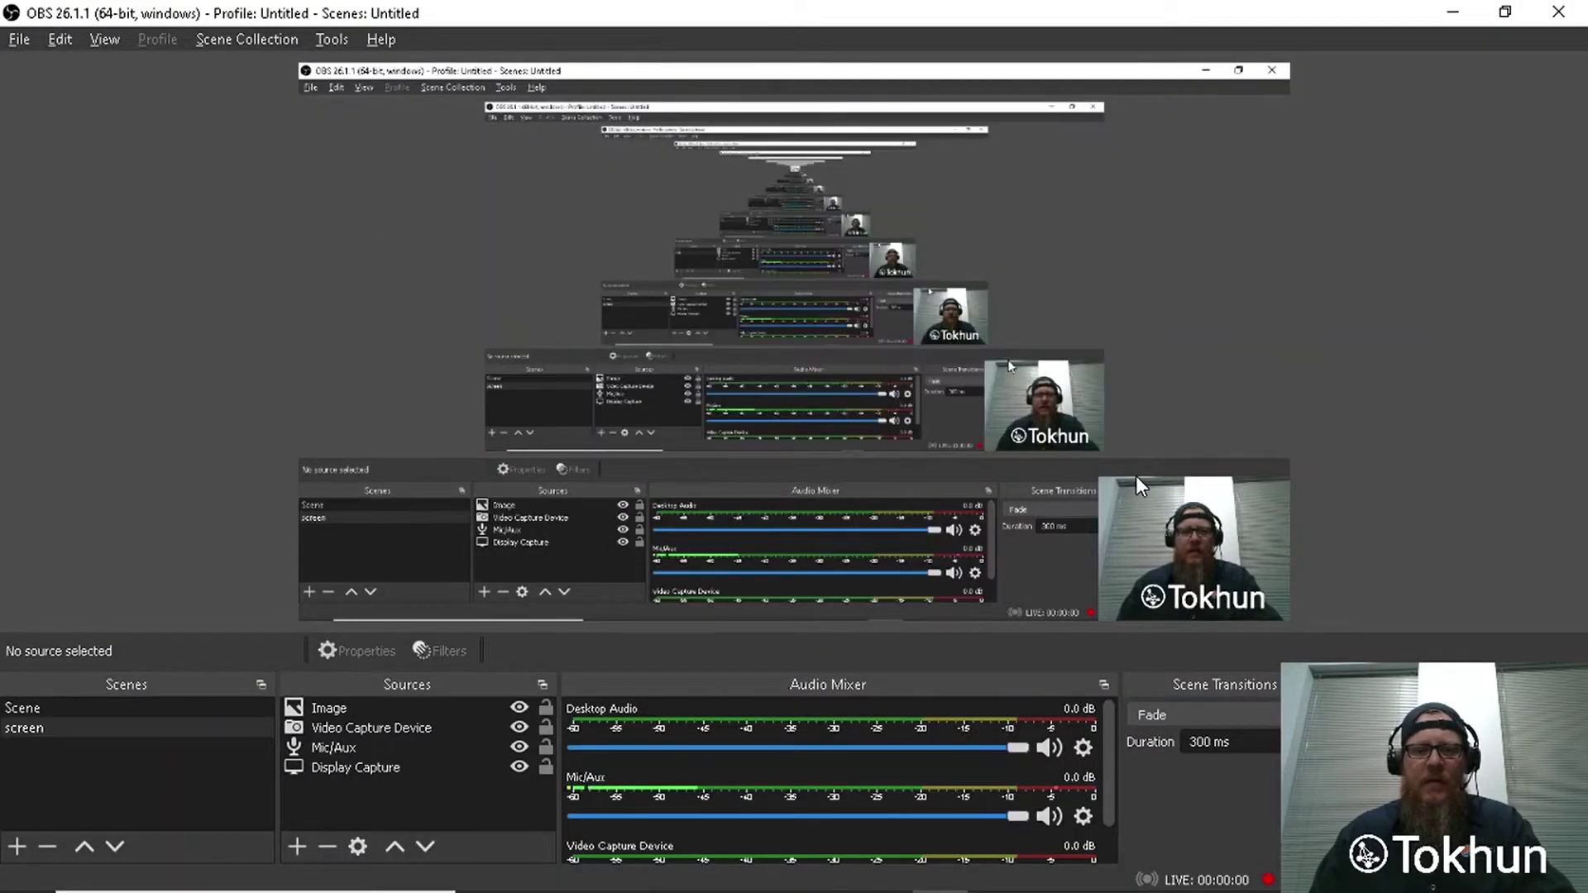
pyautogui.hotkey('alt', 'Tab')
pyautogui.hotkey('alt', 'Tab')
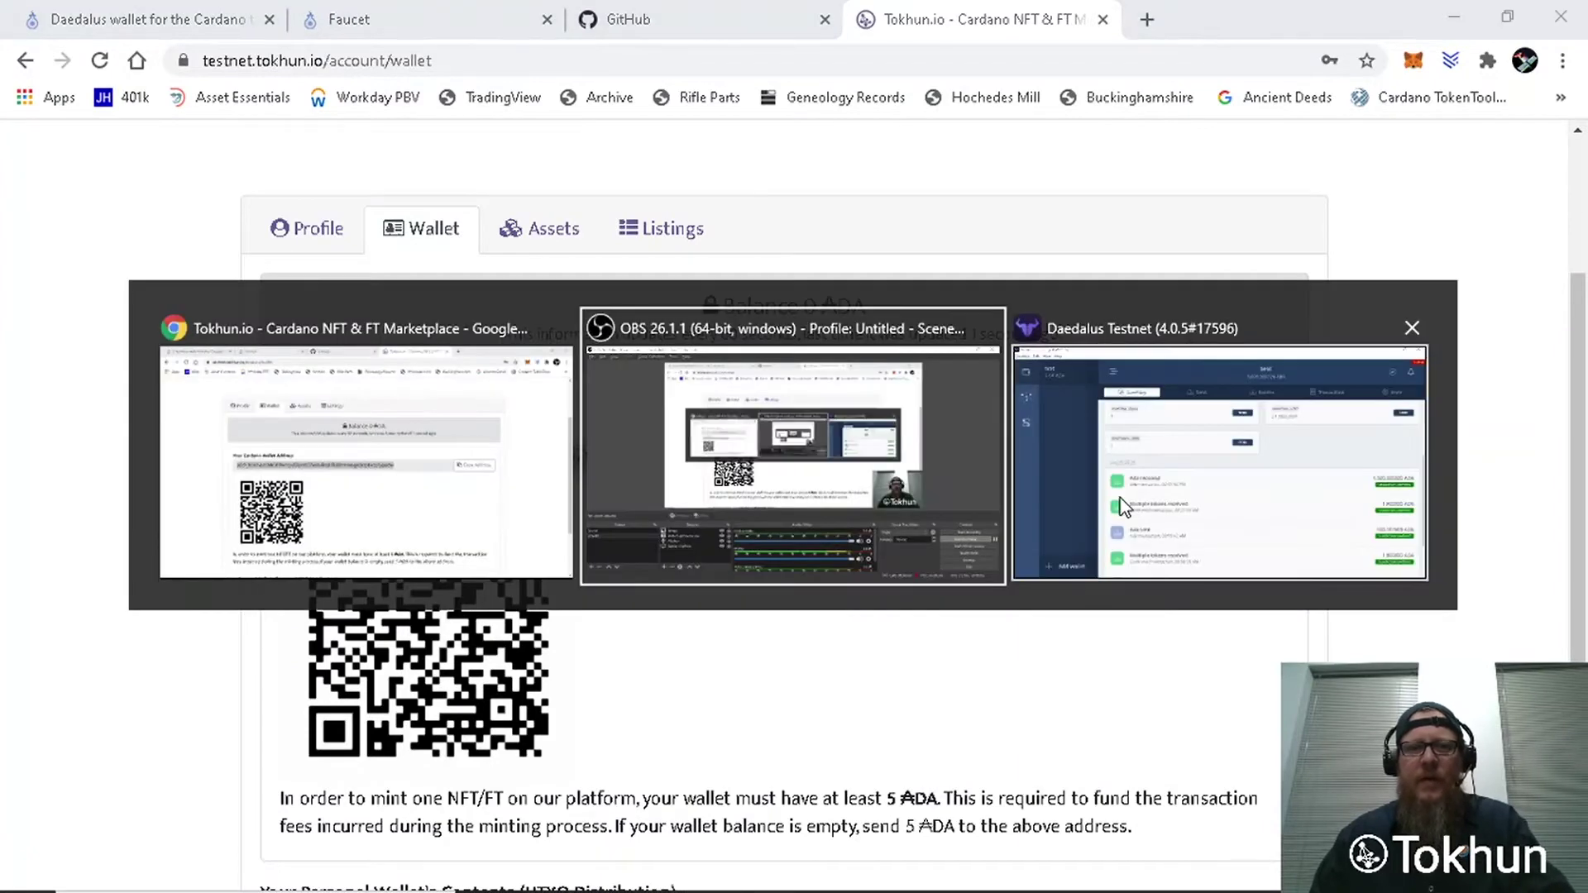
pyautogui.hotkey('alt', 'Tab')
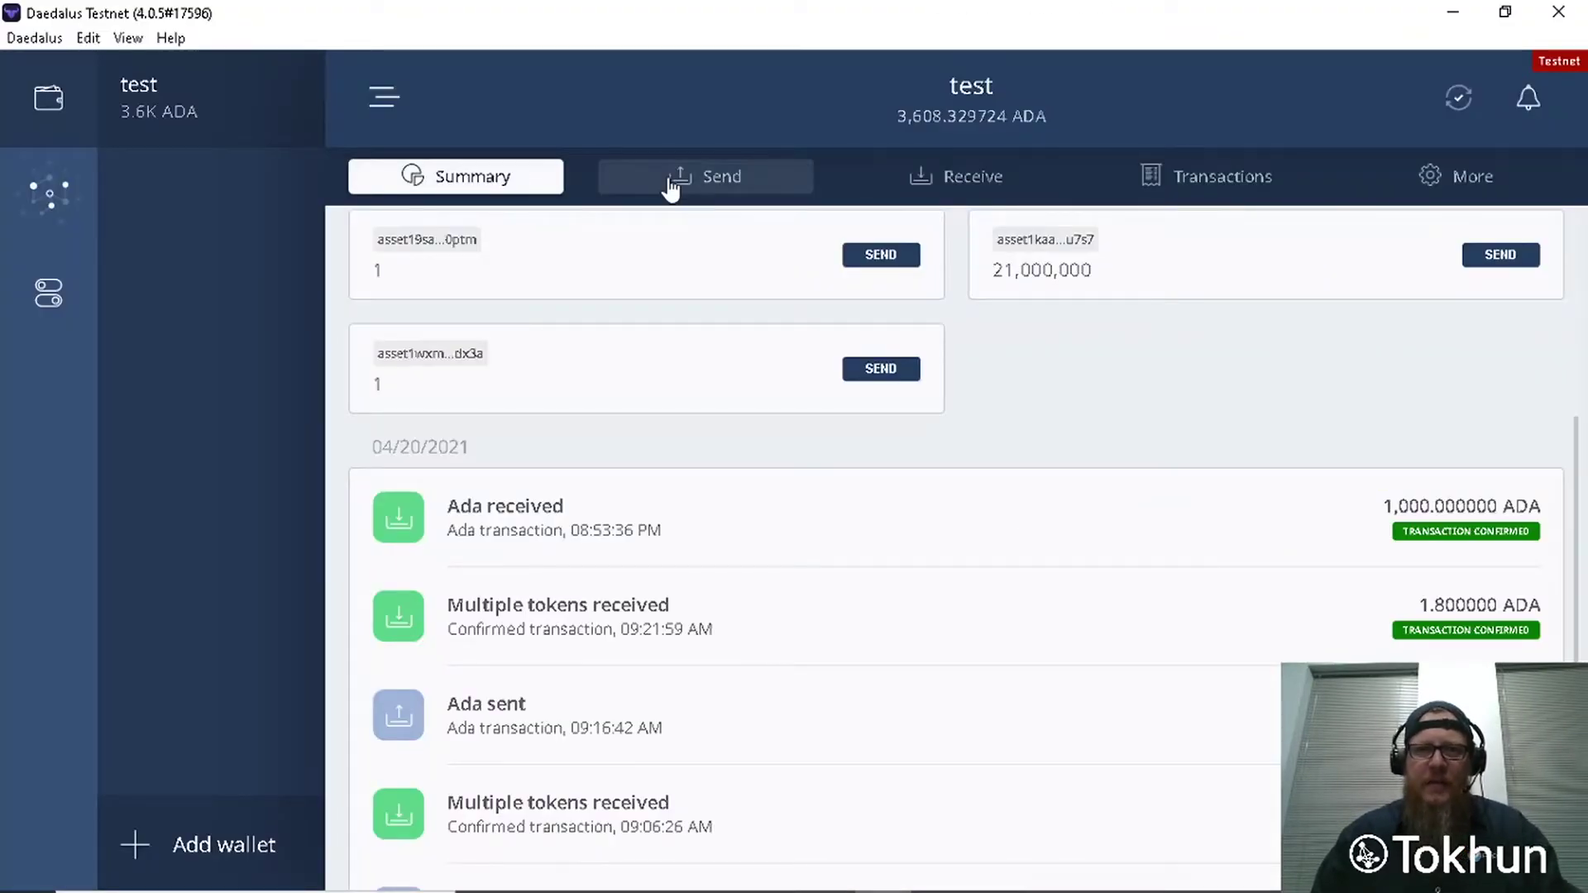
# Step: Prepare a payment of 100 ADA from the test wallet to the copied Tokhun wallet address
pyautogui.click(674, 189)
pyautogui.click(488, 335)
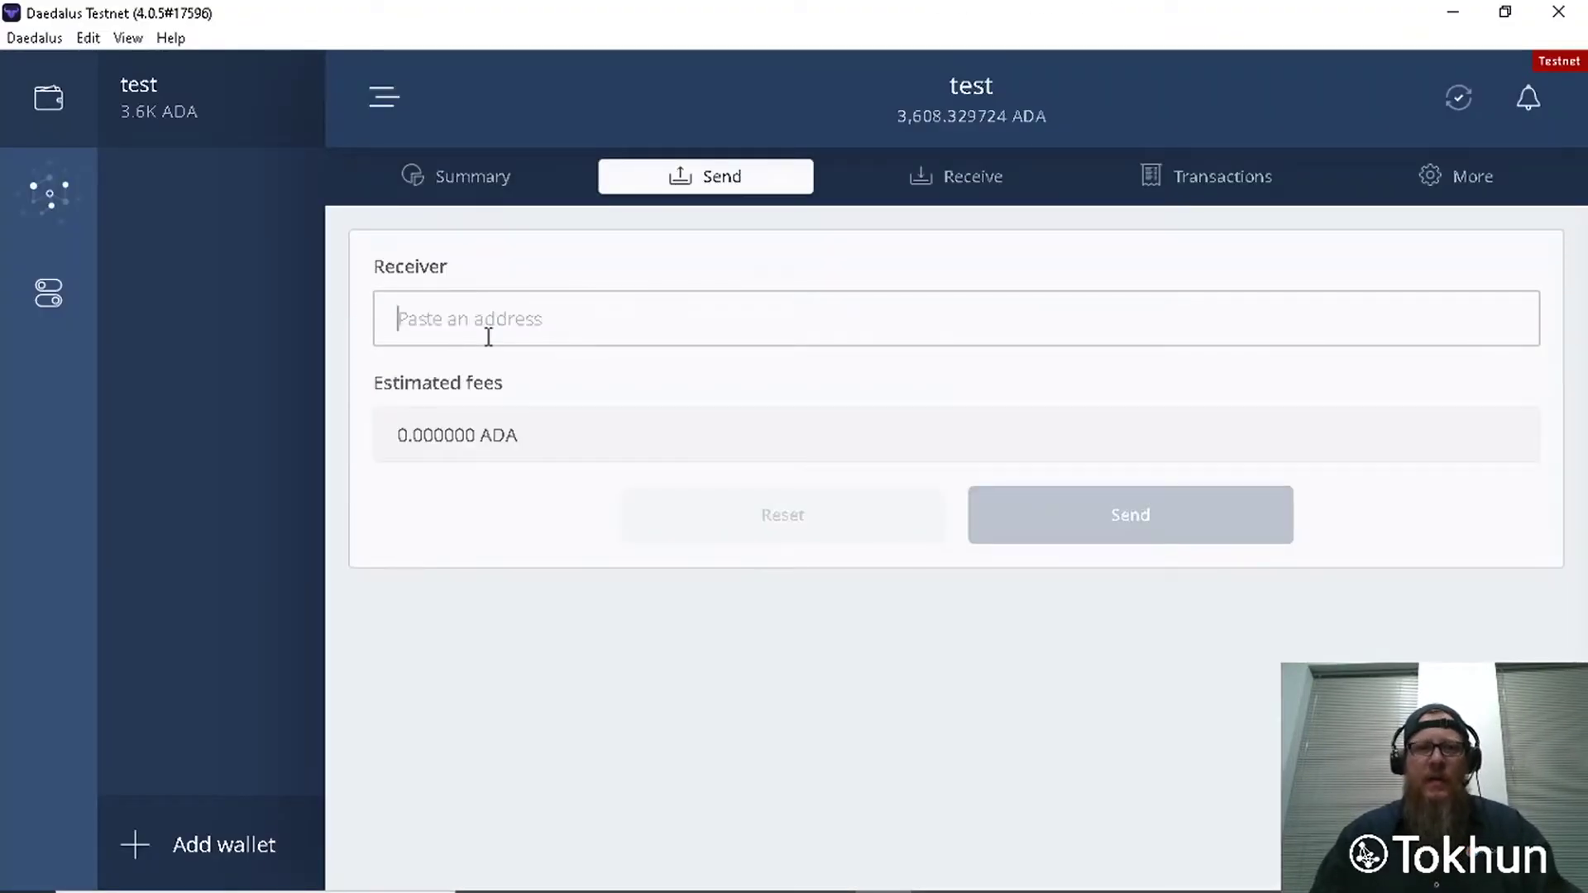
pyautogui.hotkey('ctrl', 'v')
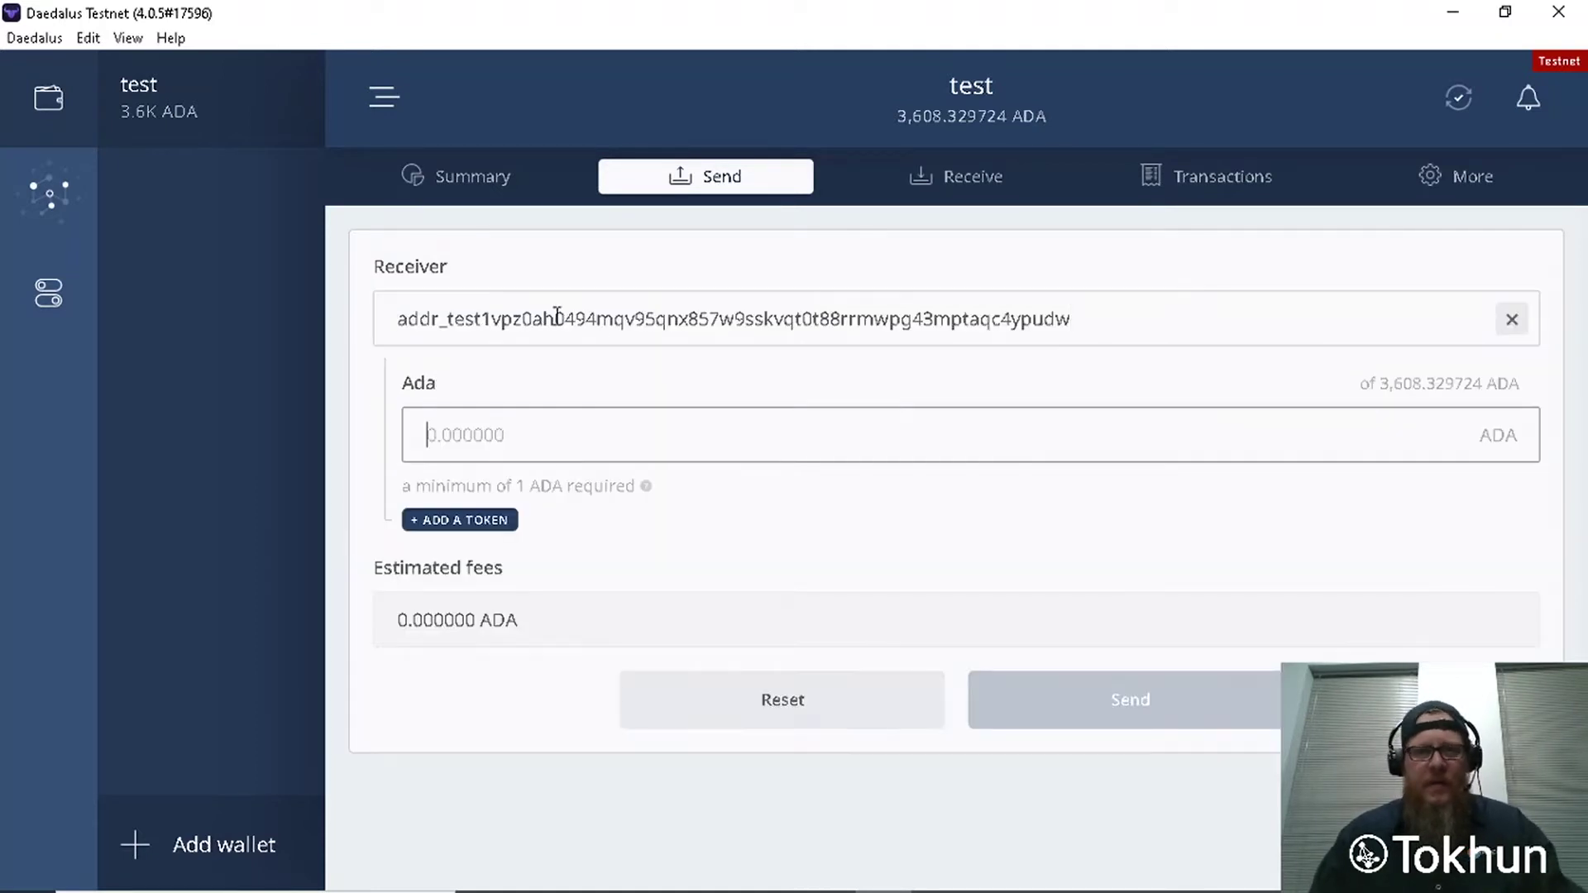
pyautogui.write('1')
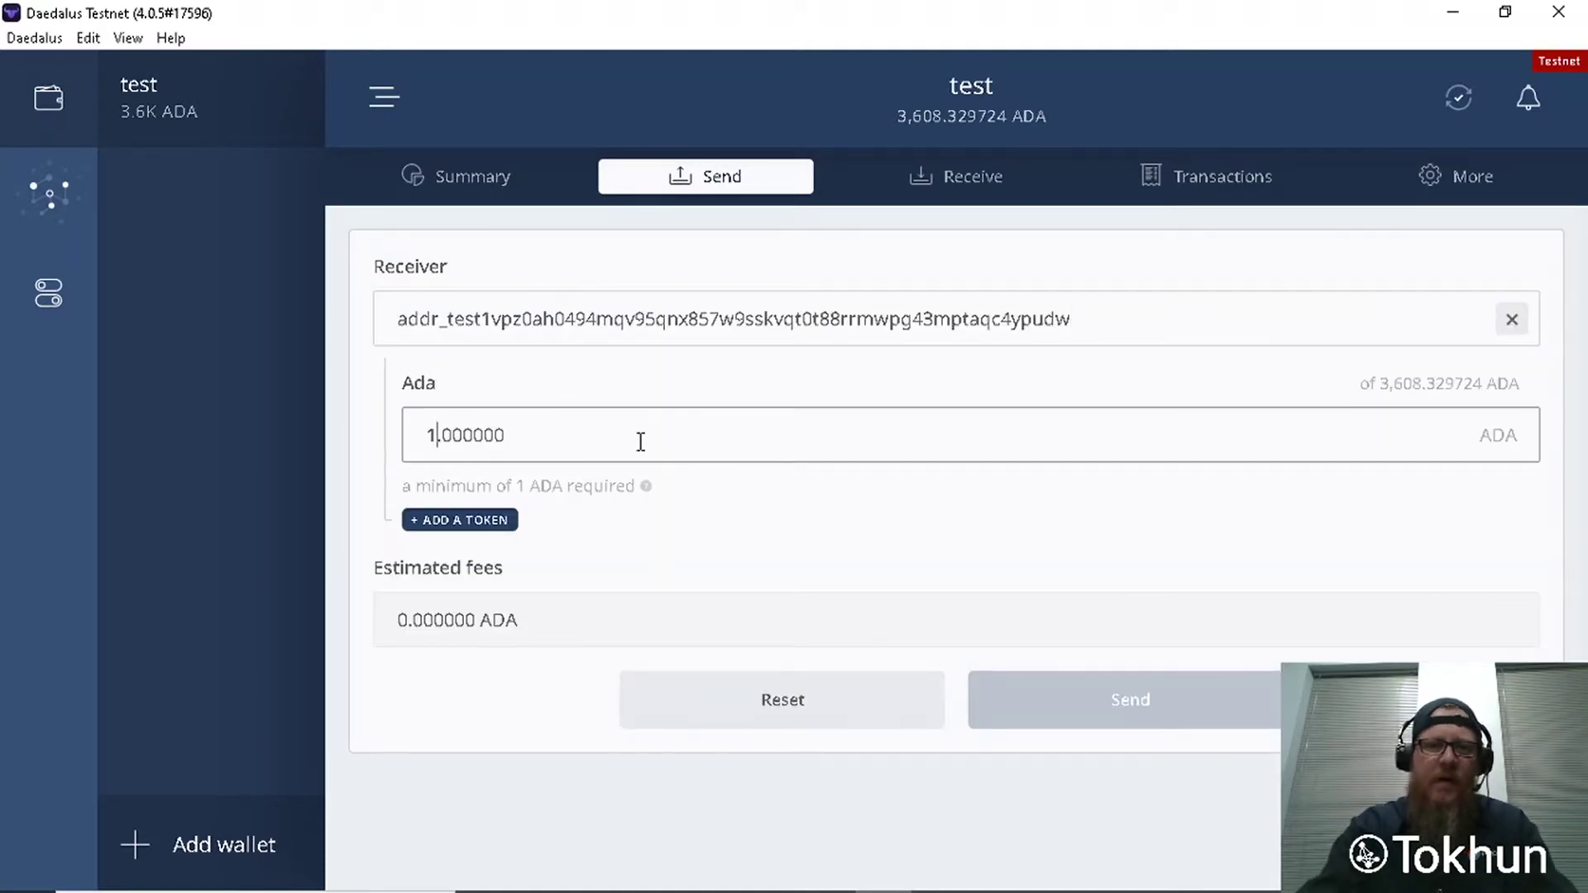
pyautogui.write('00')
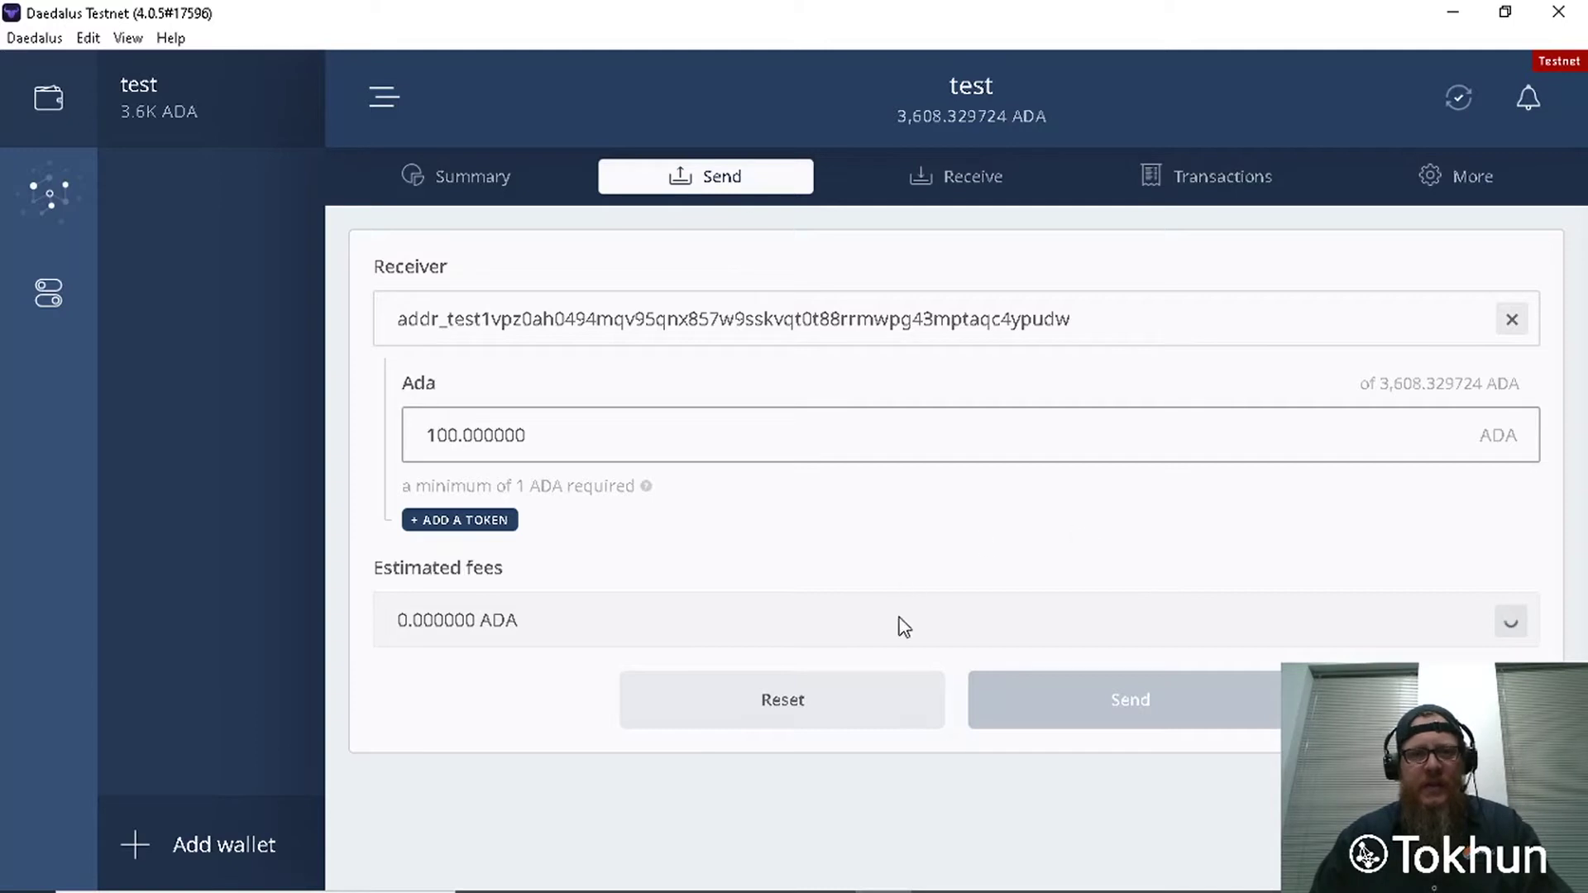
# Step: Submit the prepared ADA payment and confirm the transaction with the wallet's spending password
pyautogui.click(1176, 787)
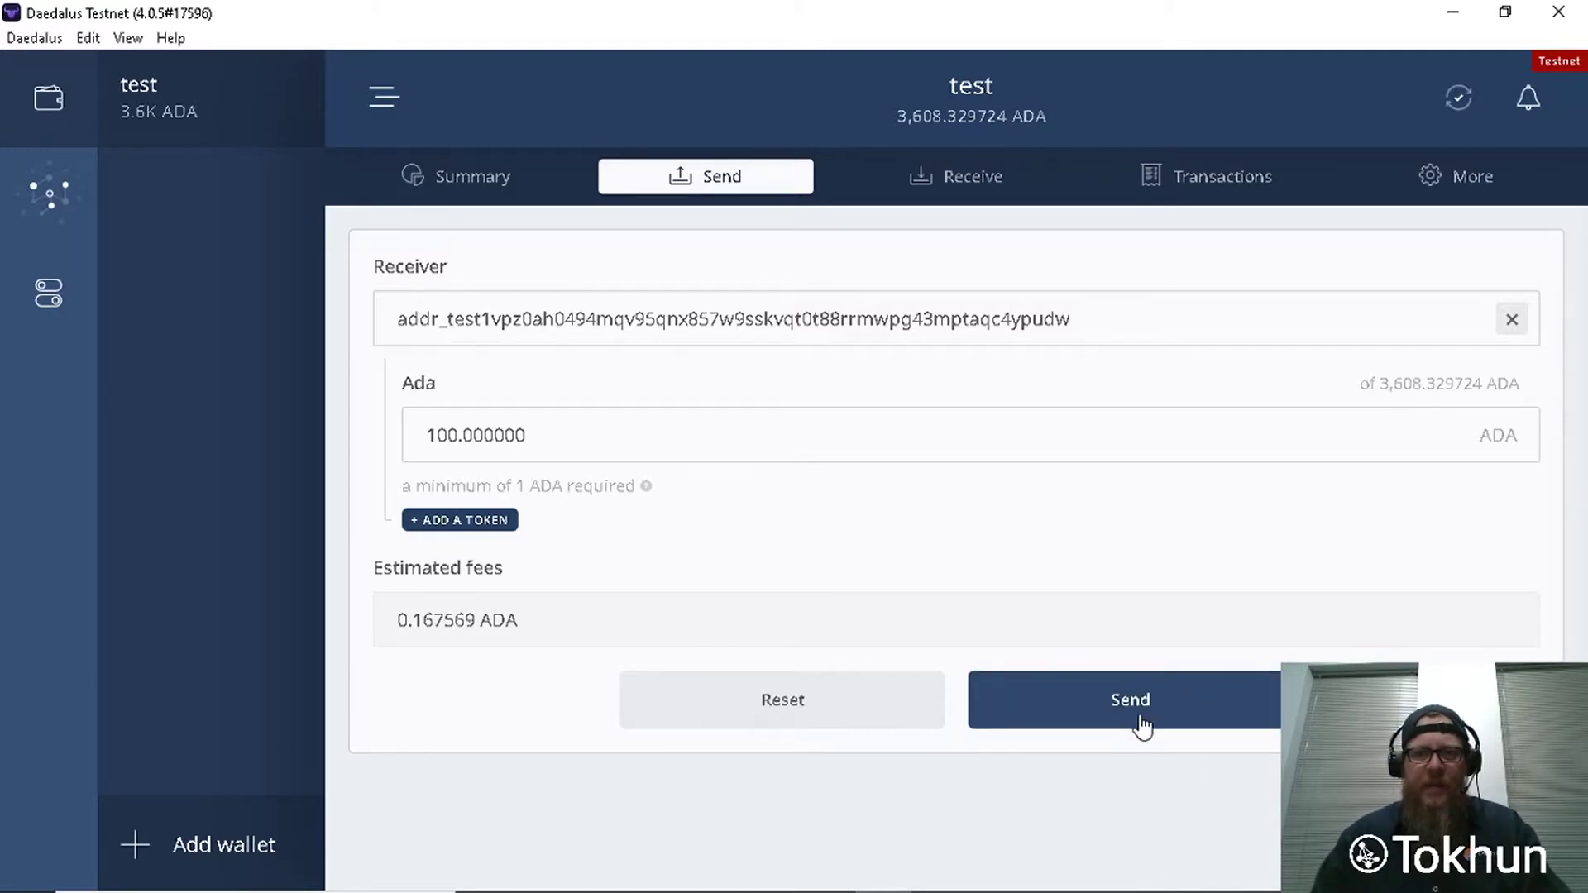
pyautogui.click(1140, 718)
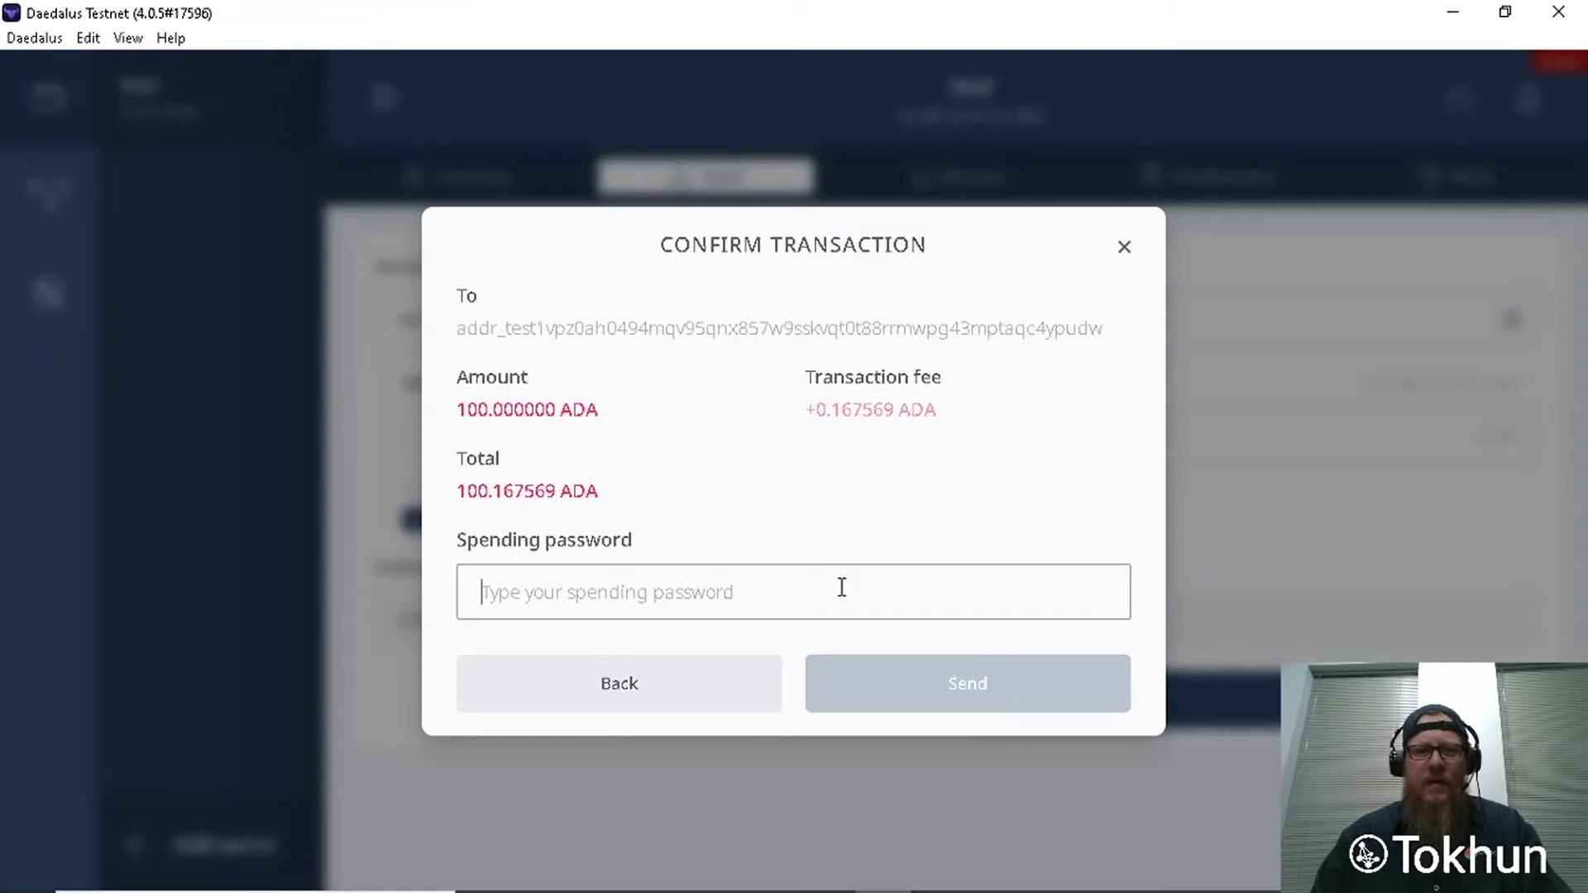
pyautogui.write('******')
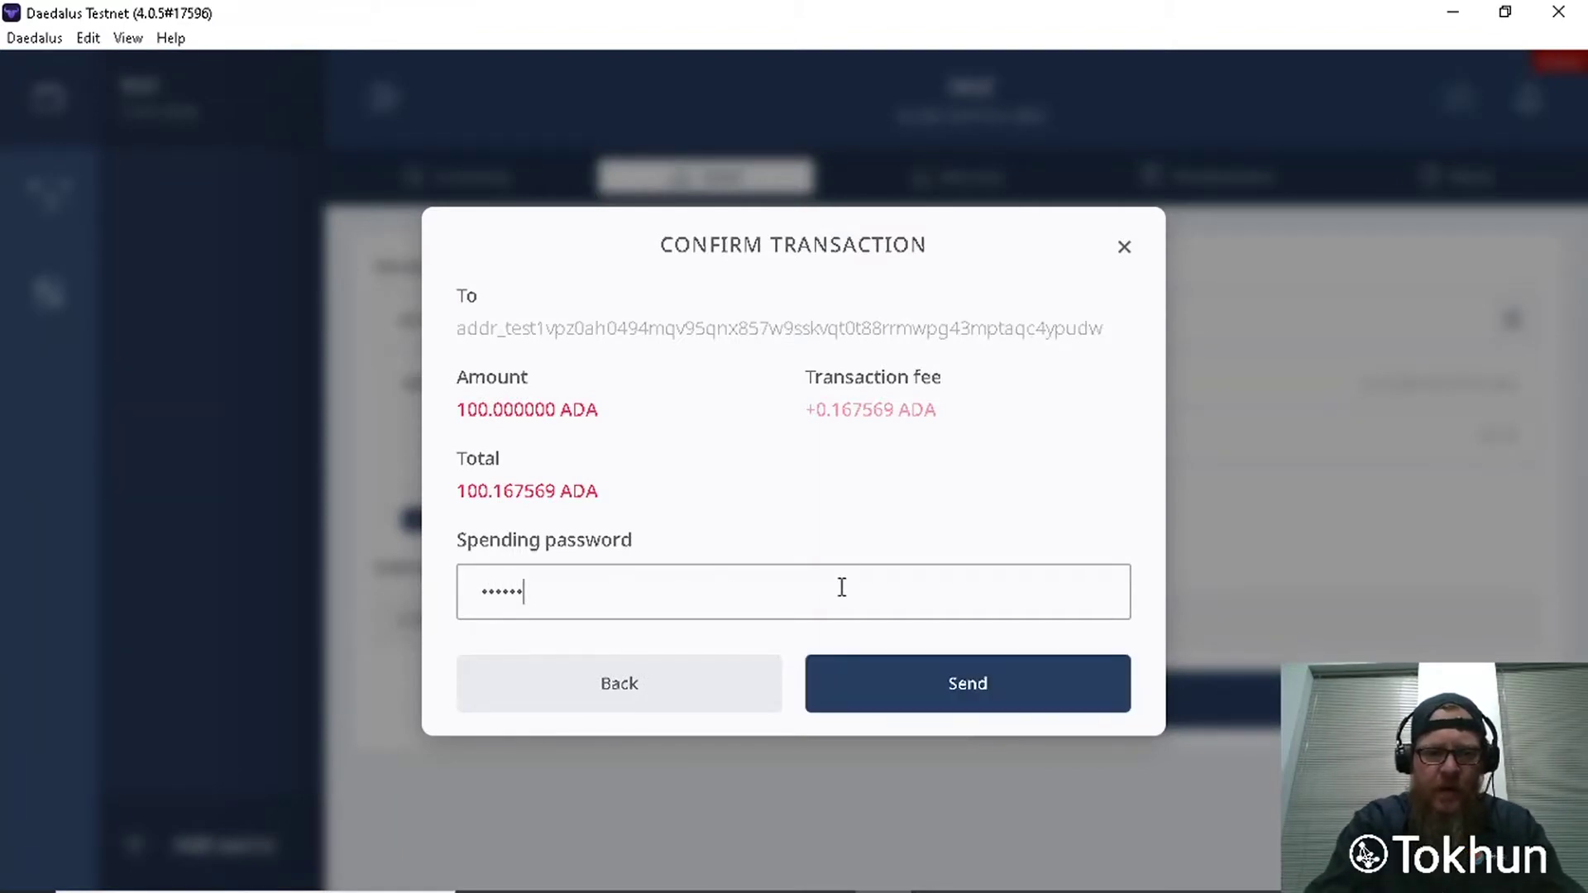
pyautogui.write('****')
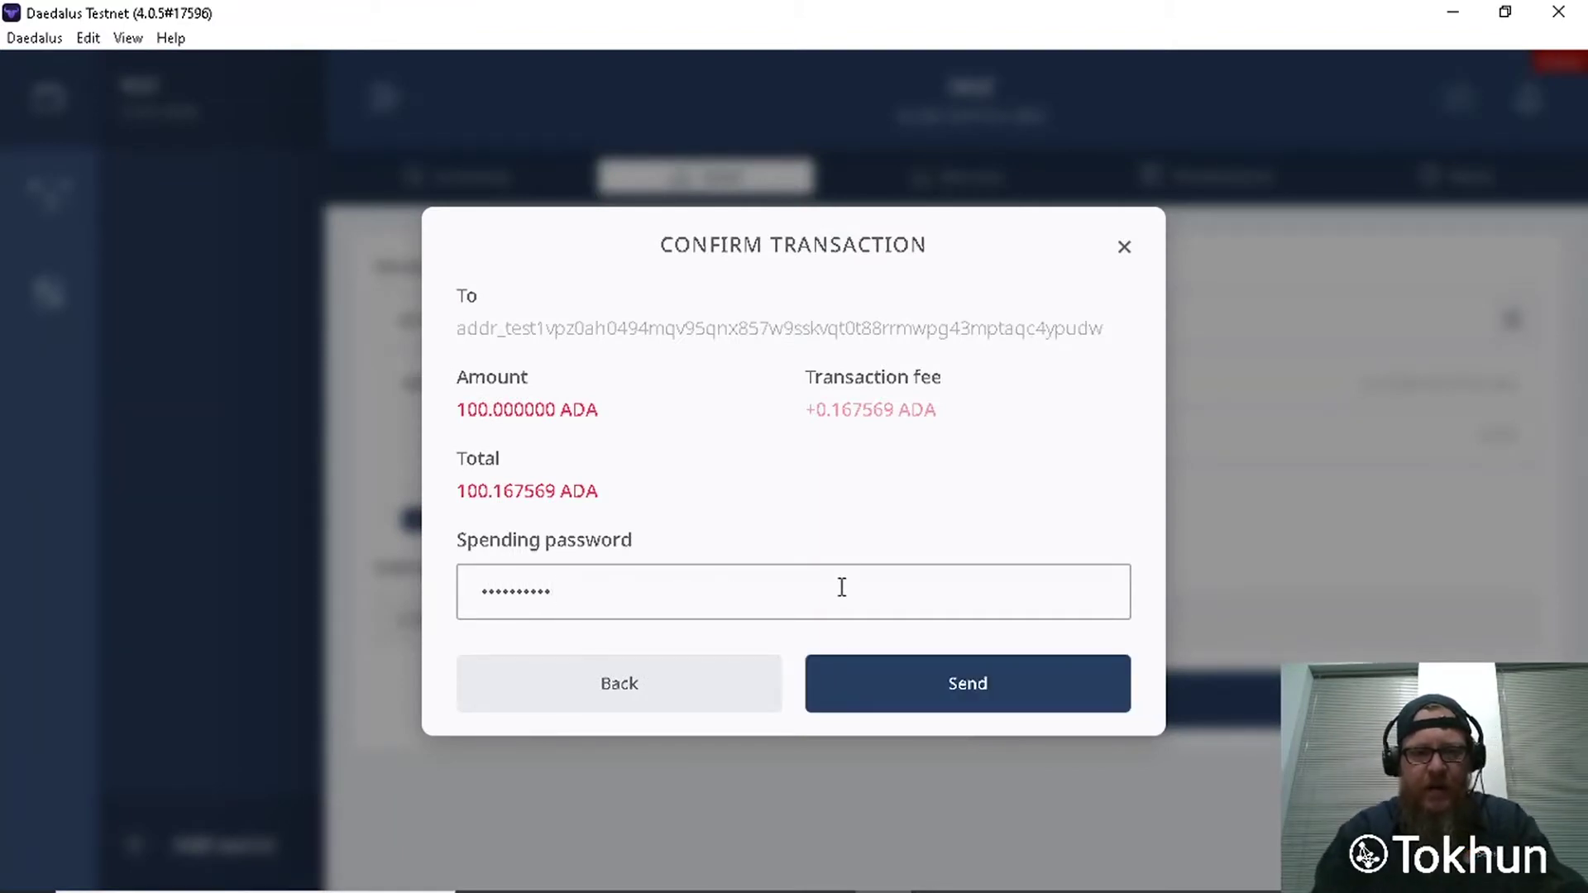
pyautogui.write('**')
pyautogui.click(973, 683)
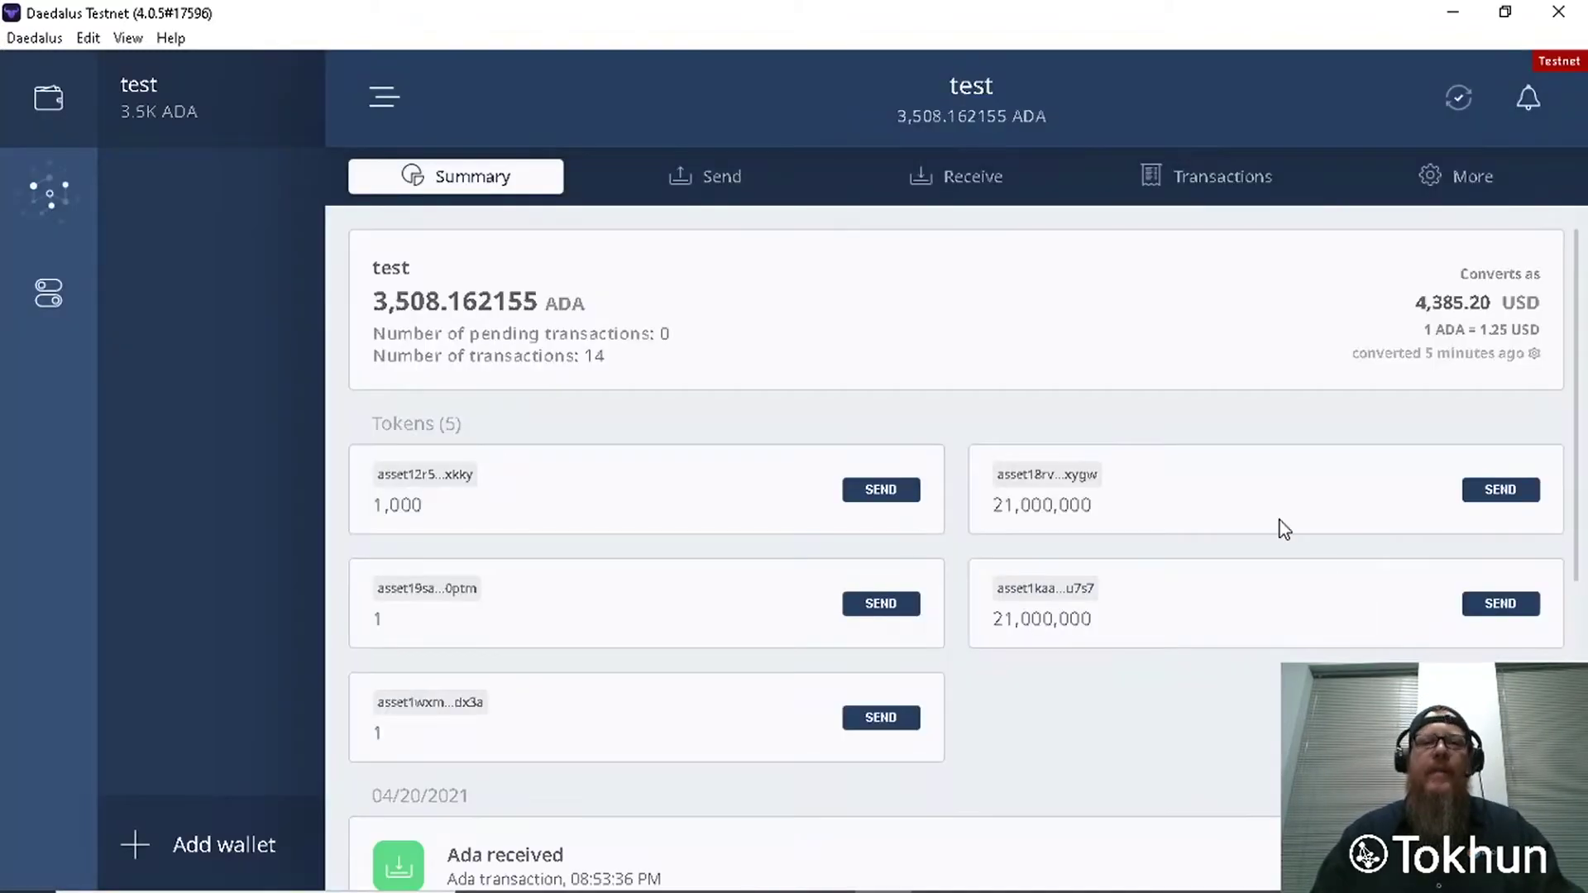
# Step: Switch back to Chrome, reload the Tokhun wallet page and check the wallet's balance and UTXO contents
pyautogui.scroll(-2, 1149, 546)
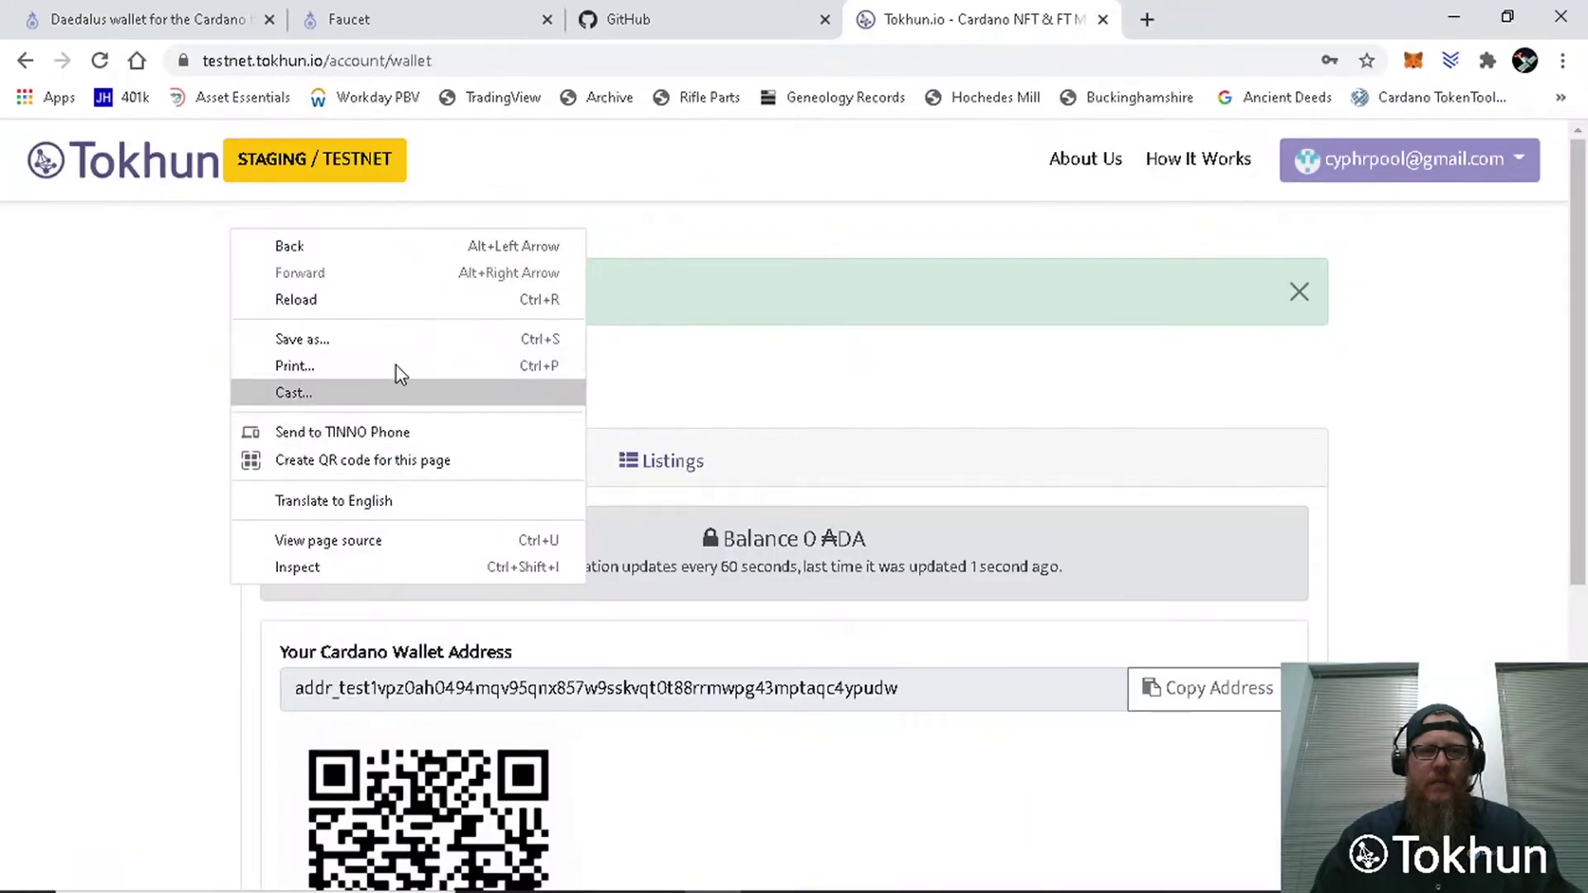
pyautogui.click(432, 303)
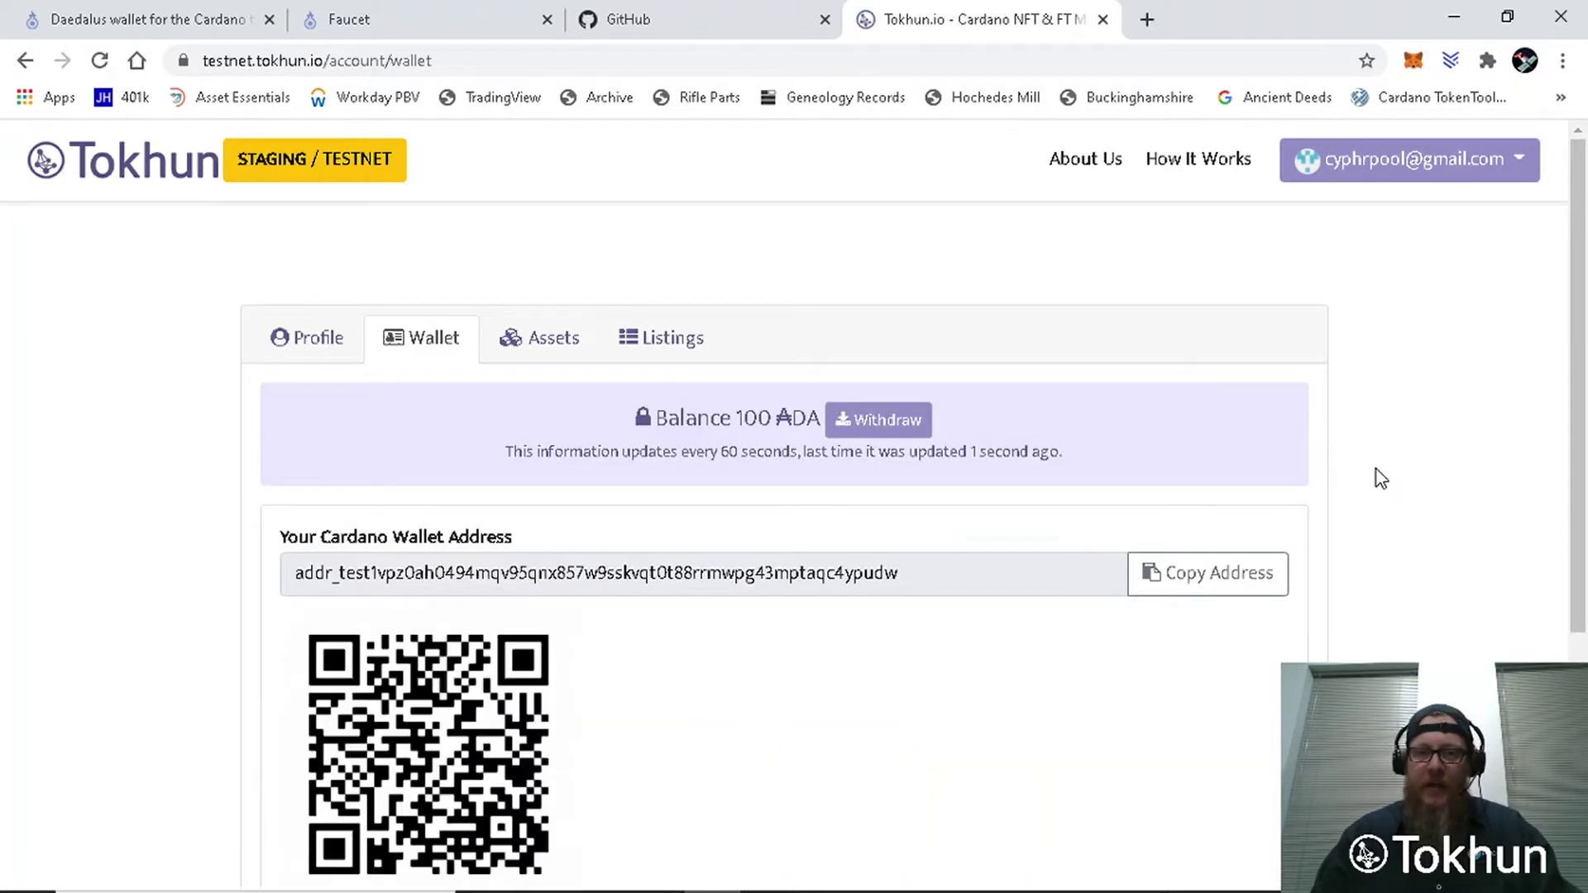
pyautogui.scroll(-1, 1429, 550)
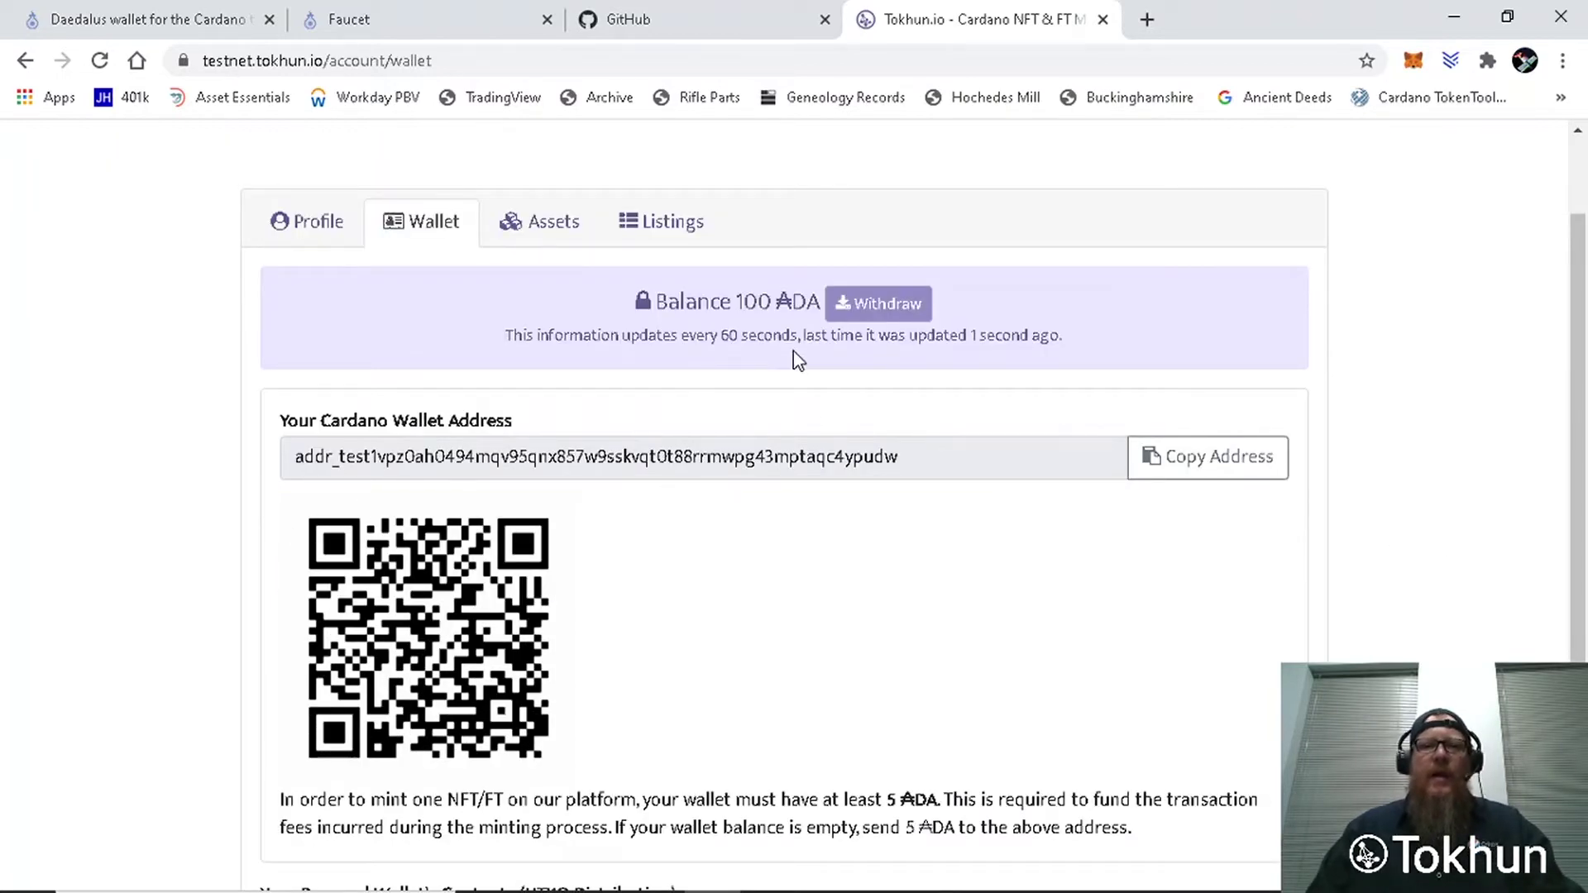
pyautogui.scroll(-1, 945, 617)
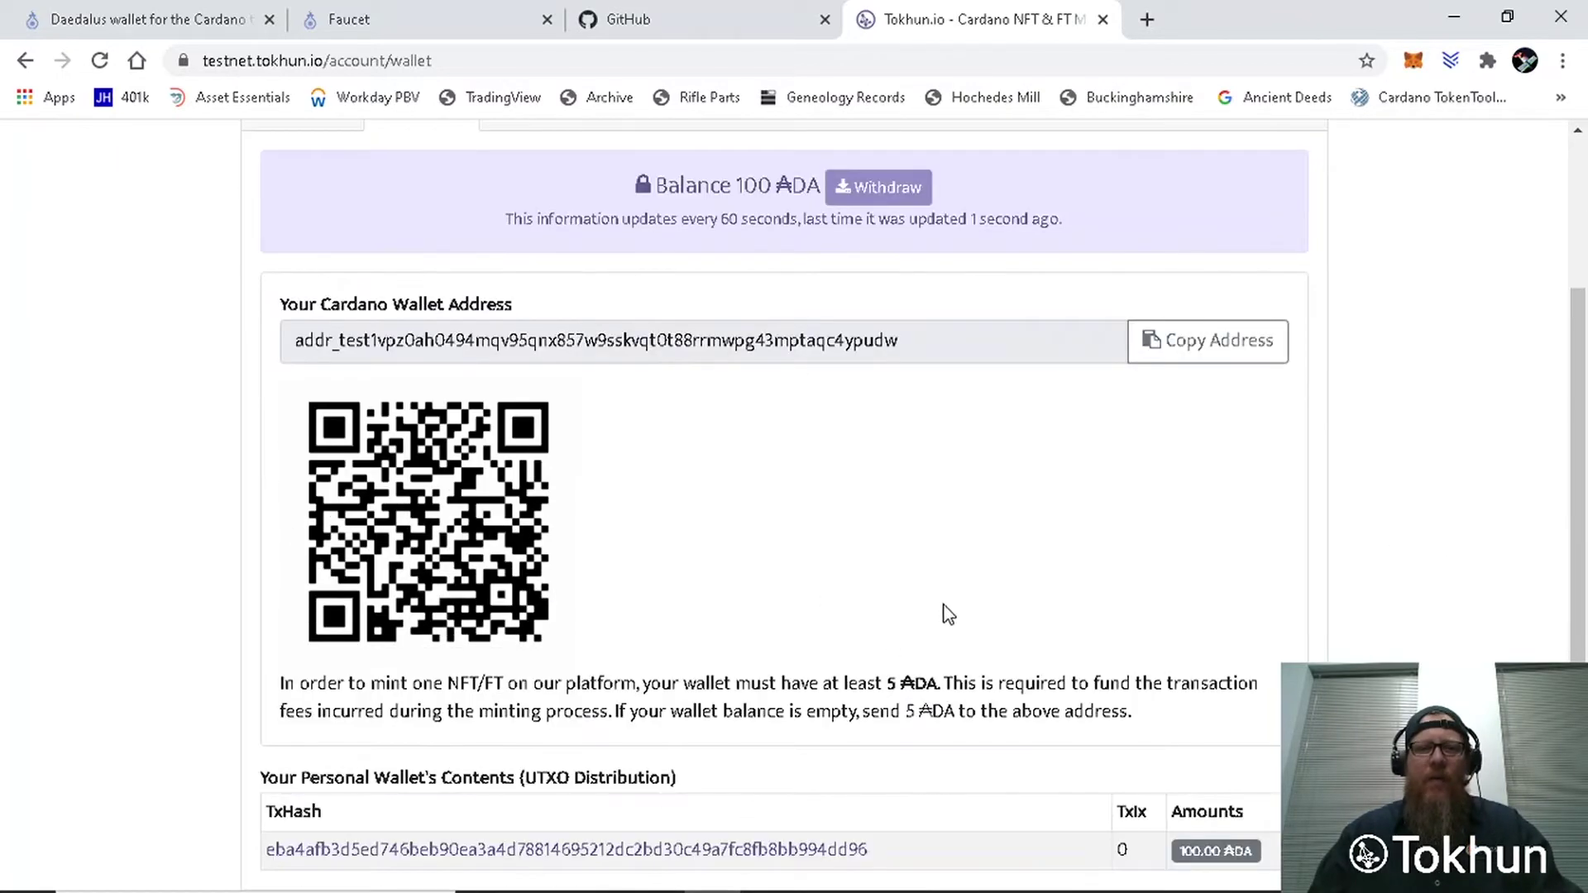
pyautogui.scroll(2, 926, 629)
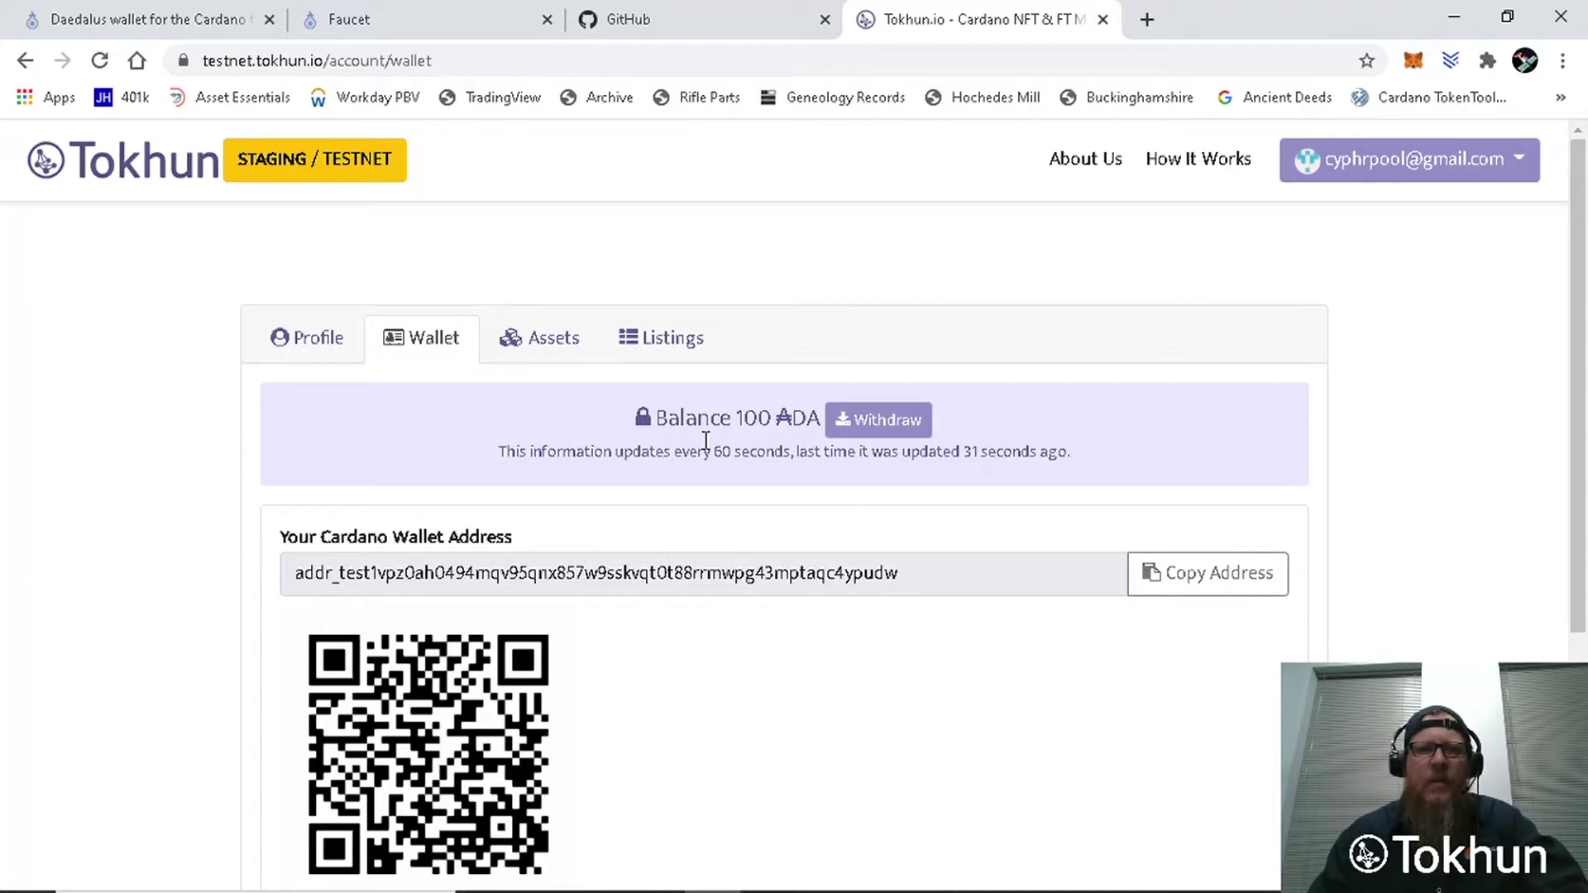
# Step: Start minting a new asset from the account's assets, compare the FT type, and choose NFT to reach the minting form
pyautogui.click(539, 339)
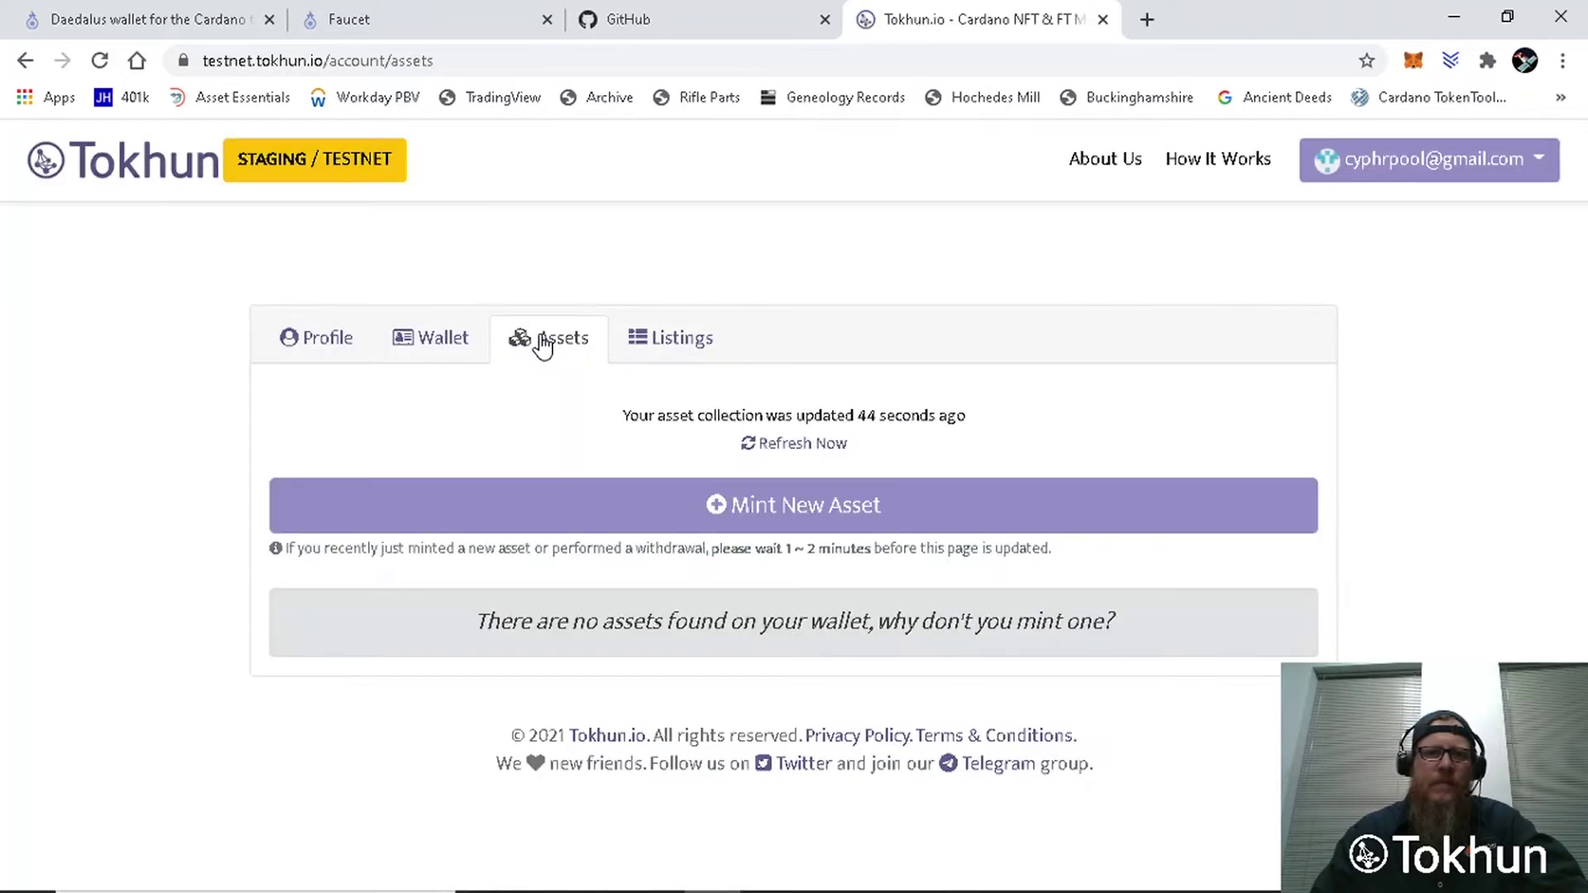
pyautogui.click(809, 515)
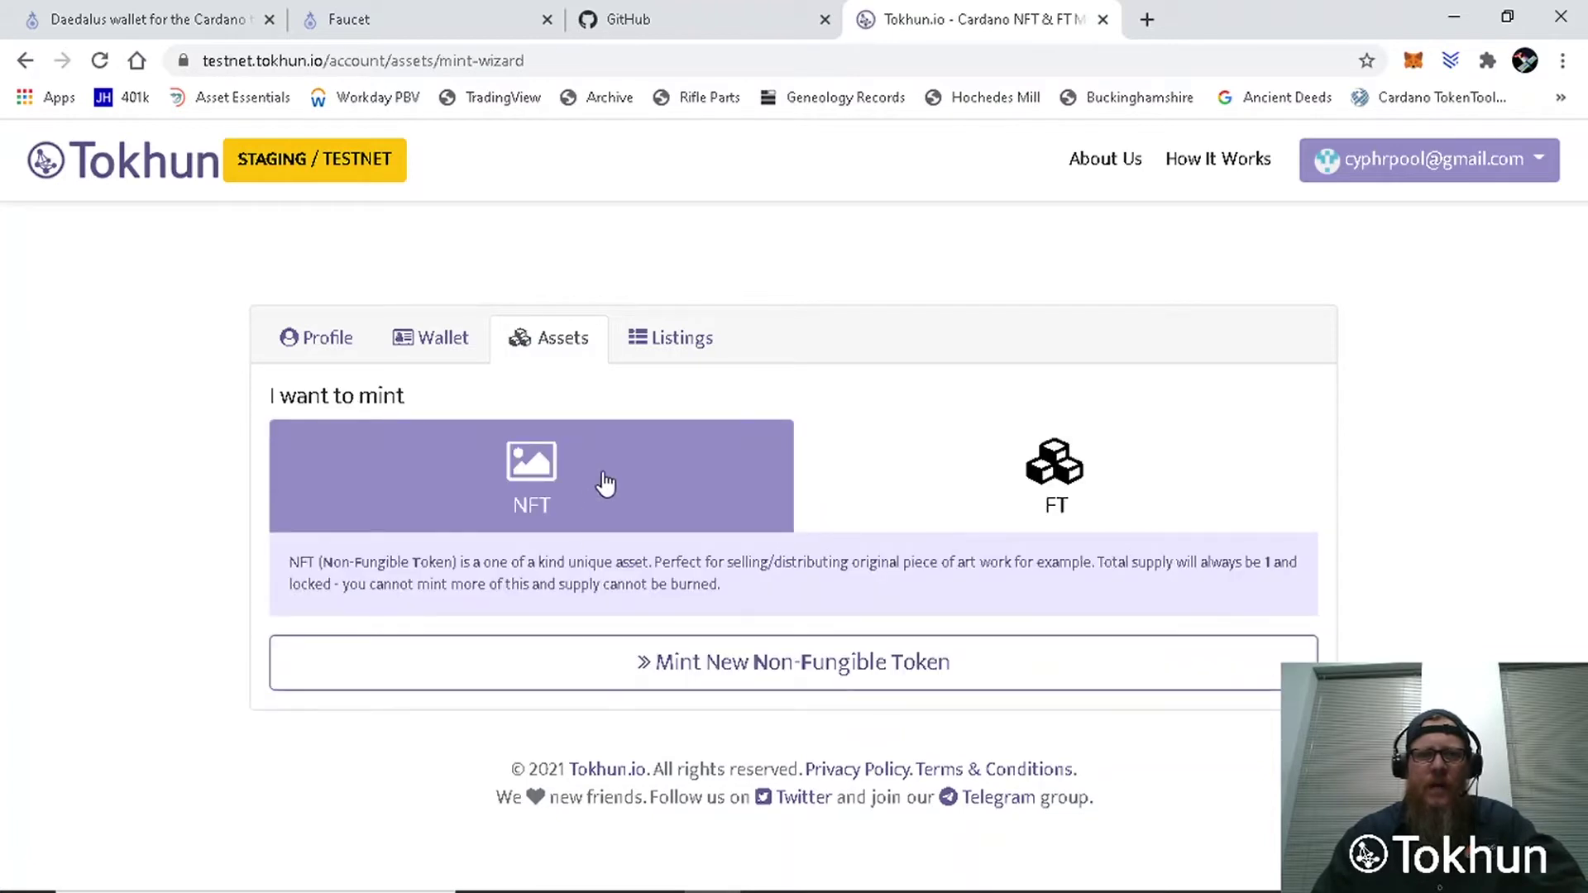
pyautogui.click(984, 486)
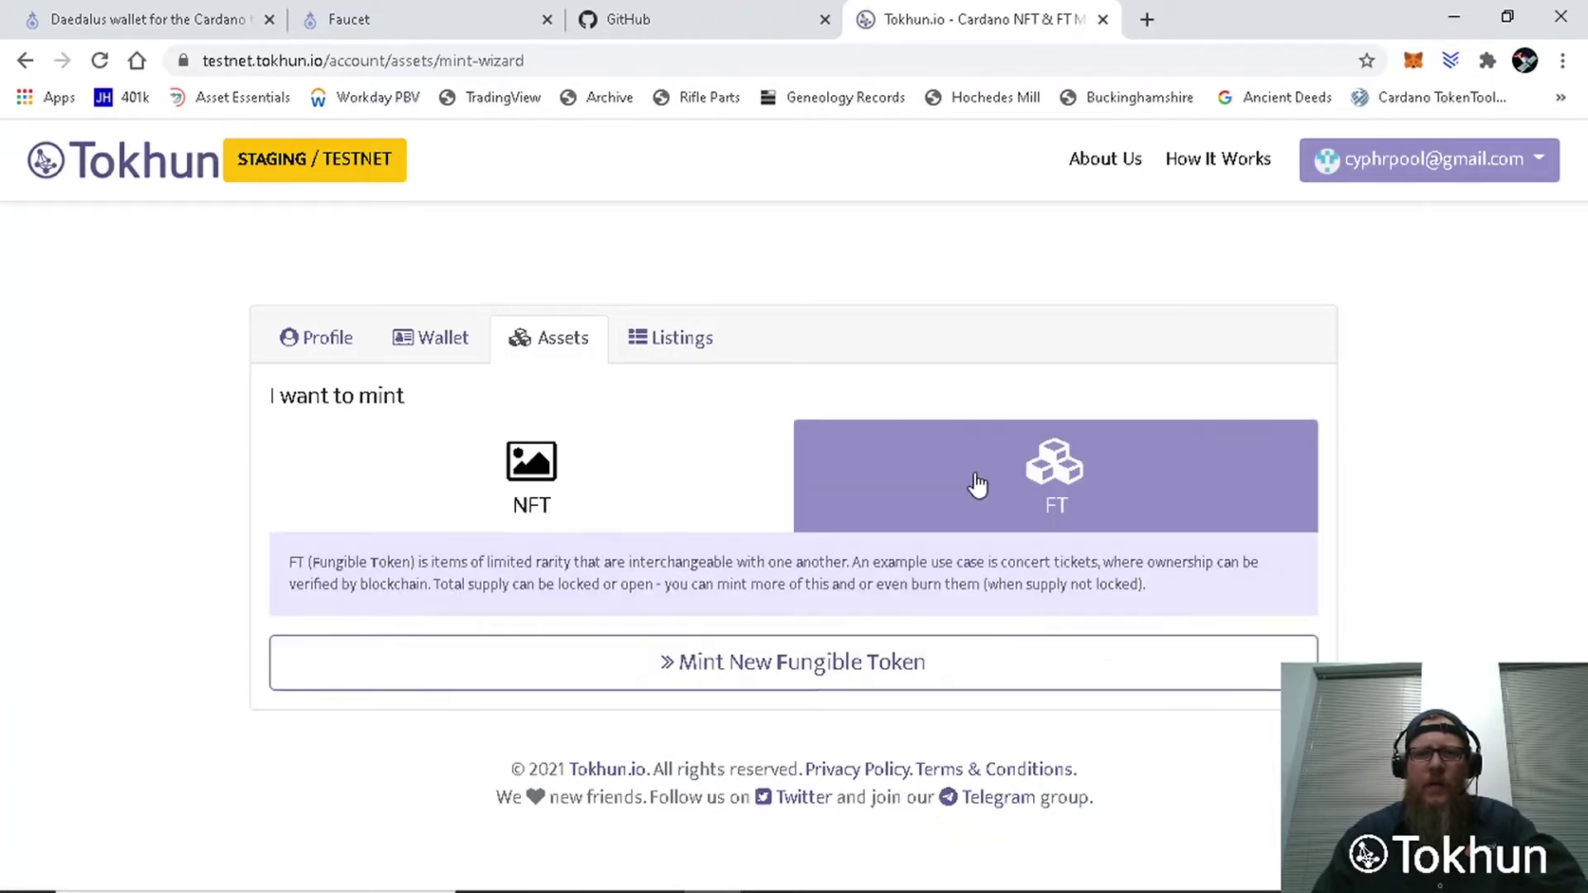
pyautogui.click(591, 504)
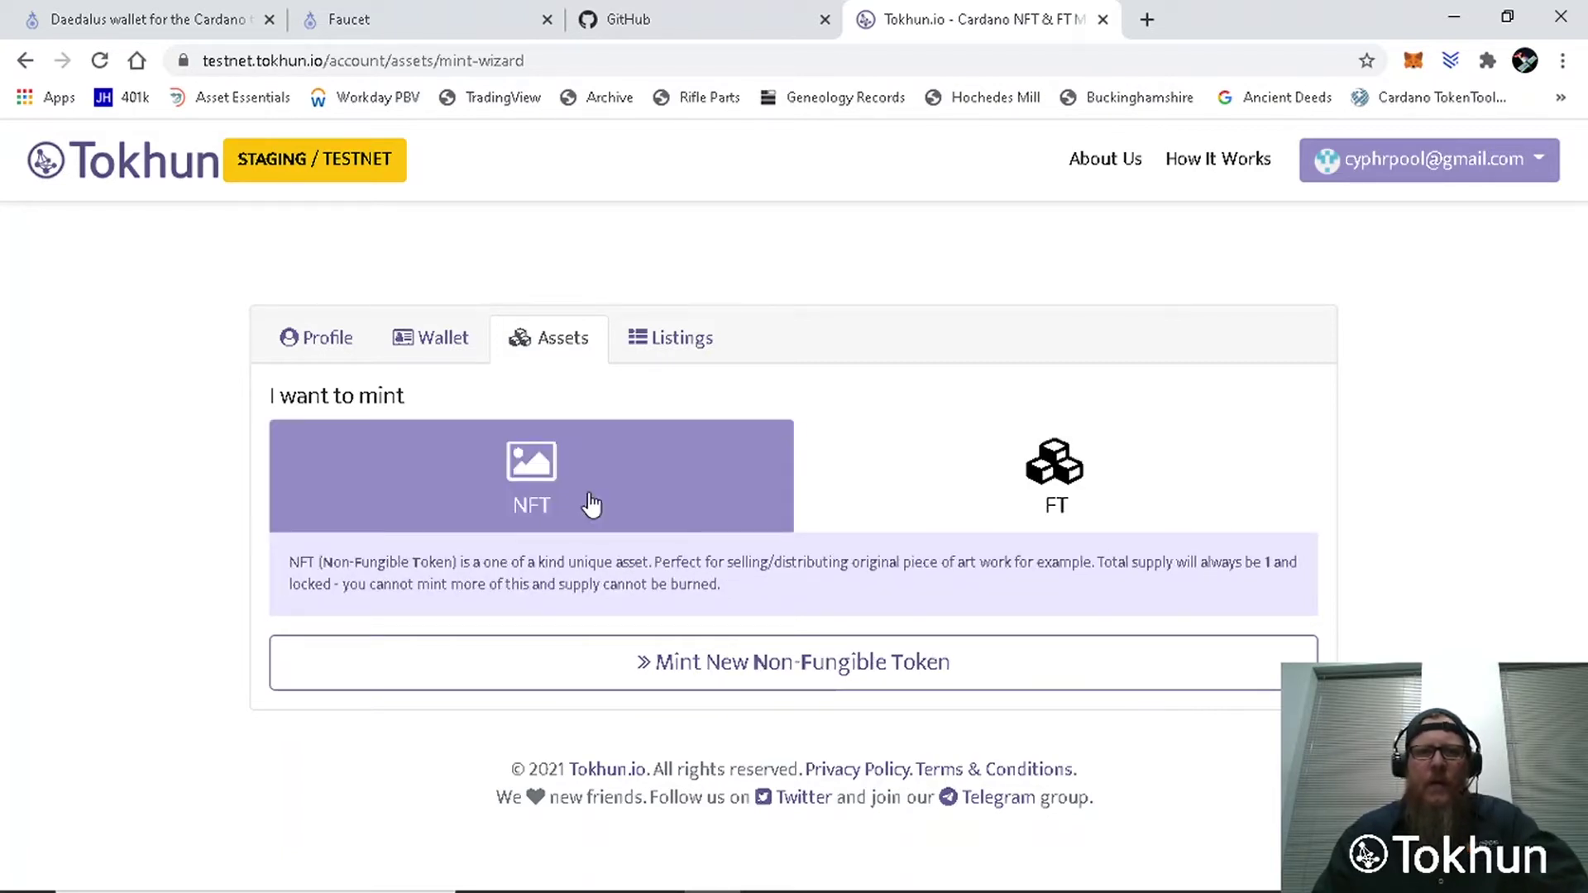
pyautogui.click(740, 676)
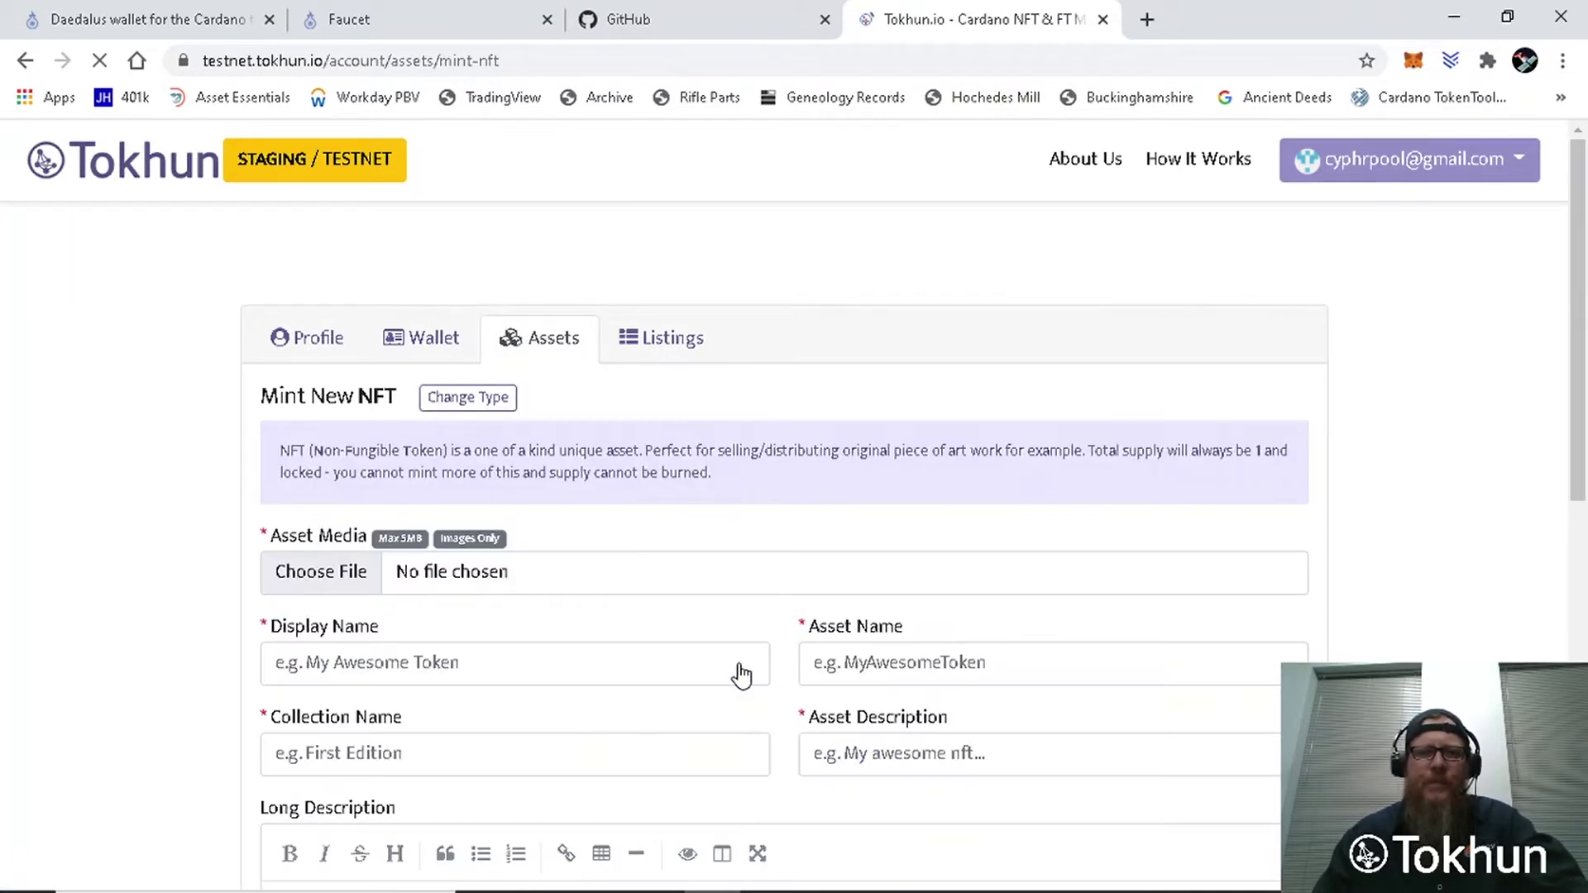
# Step: Choose the image igordev_ from the spacecoins folder on the Desktop as the NFT's asset media
pyautogui.click(348, 576)
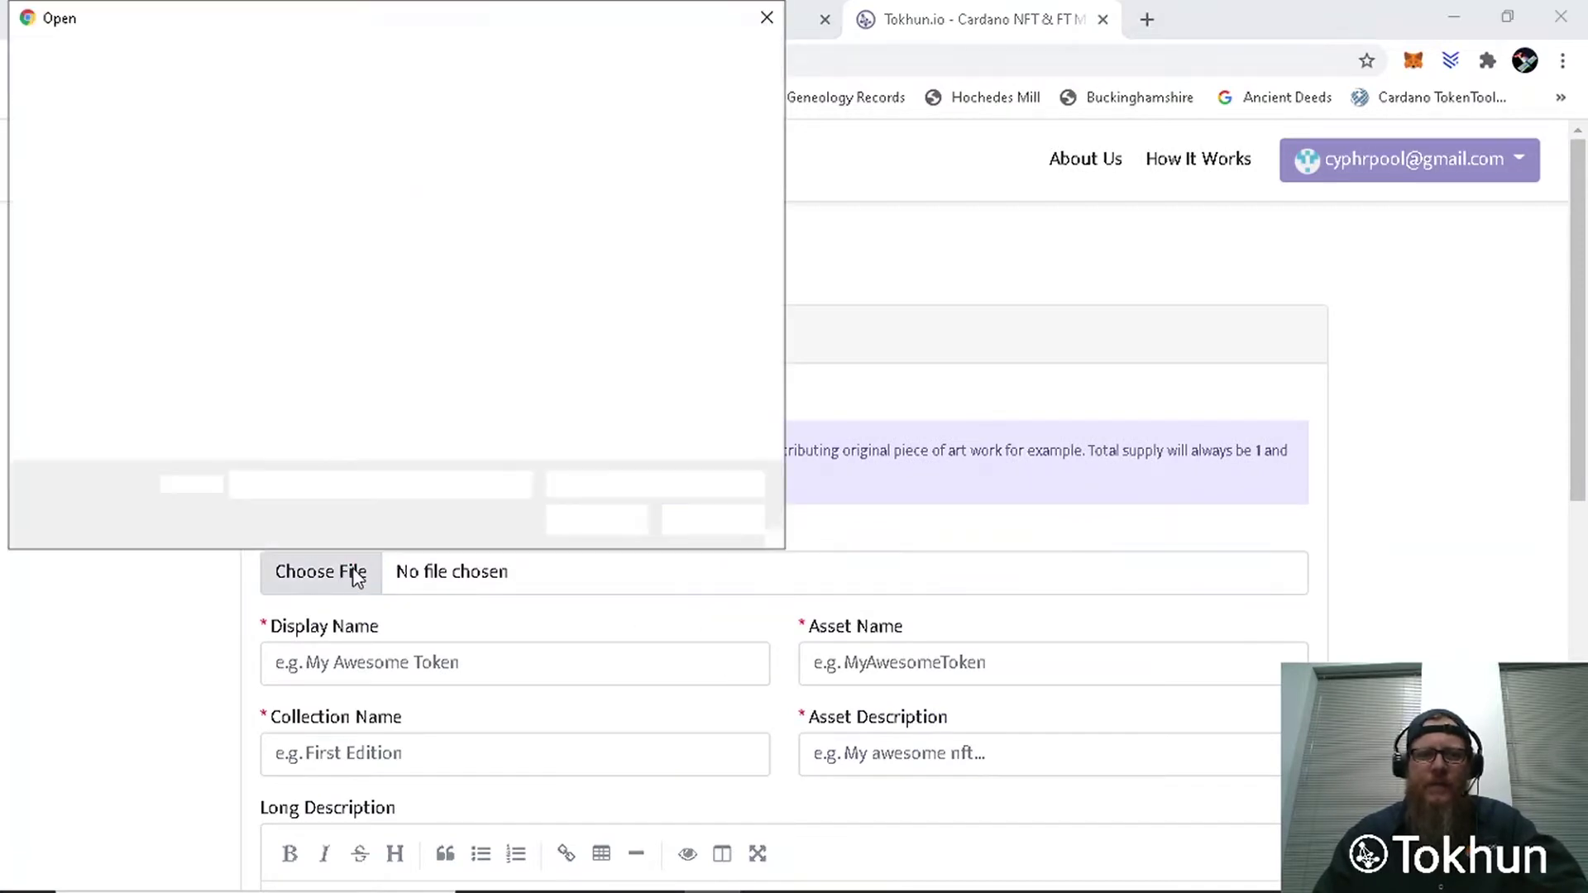
pyautogui.moveTo(770, 166); pyautogui.dragTo(780, 314)
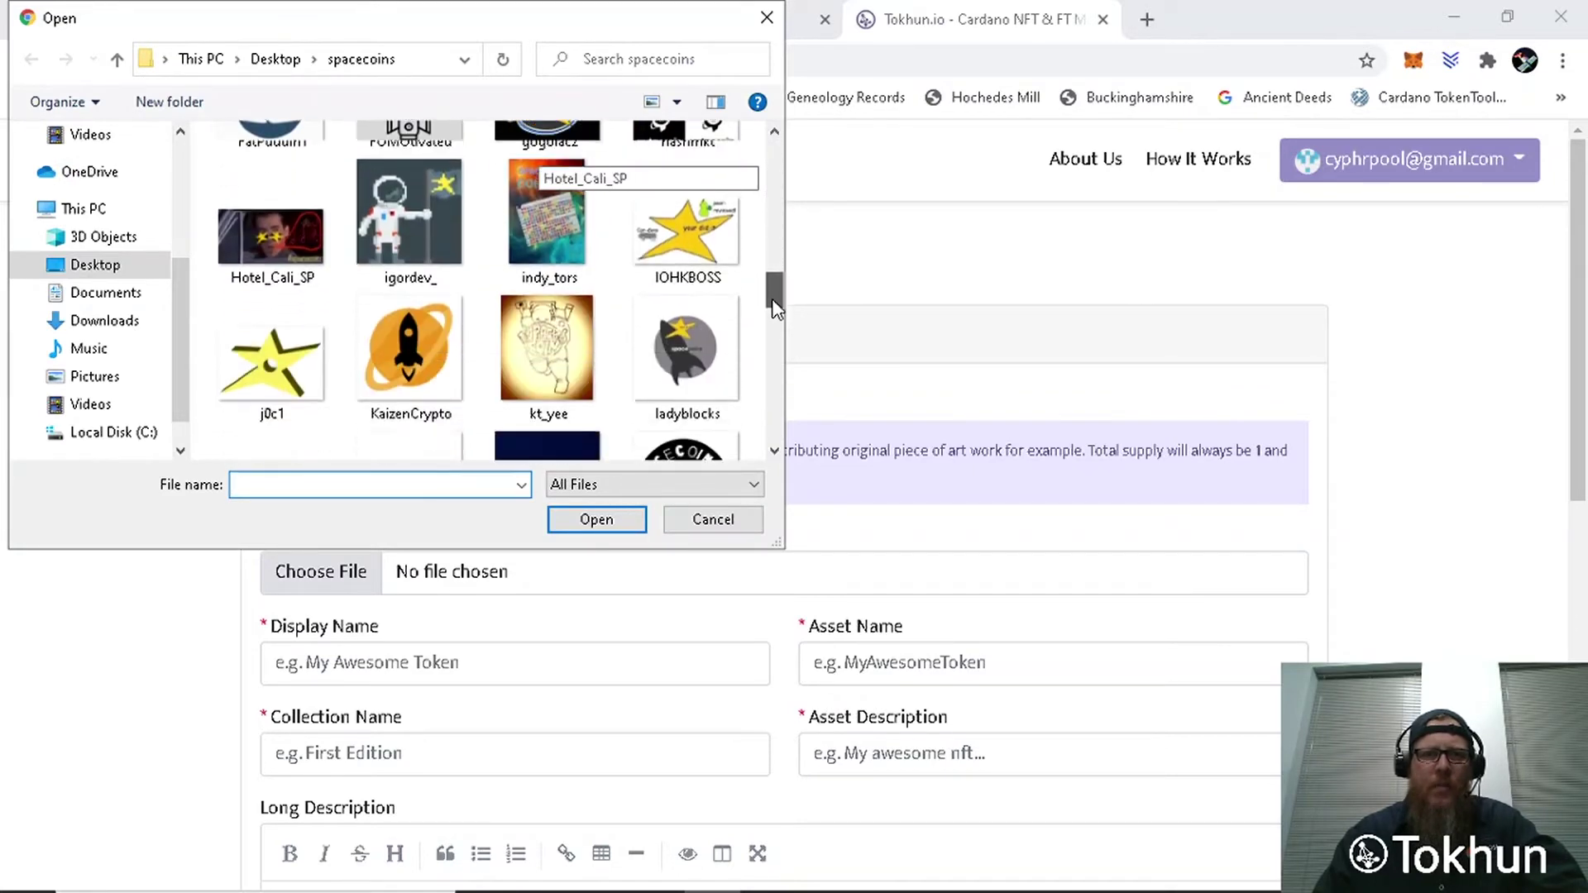
pyautogui.click(425, 190)
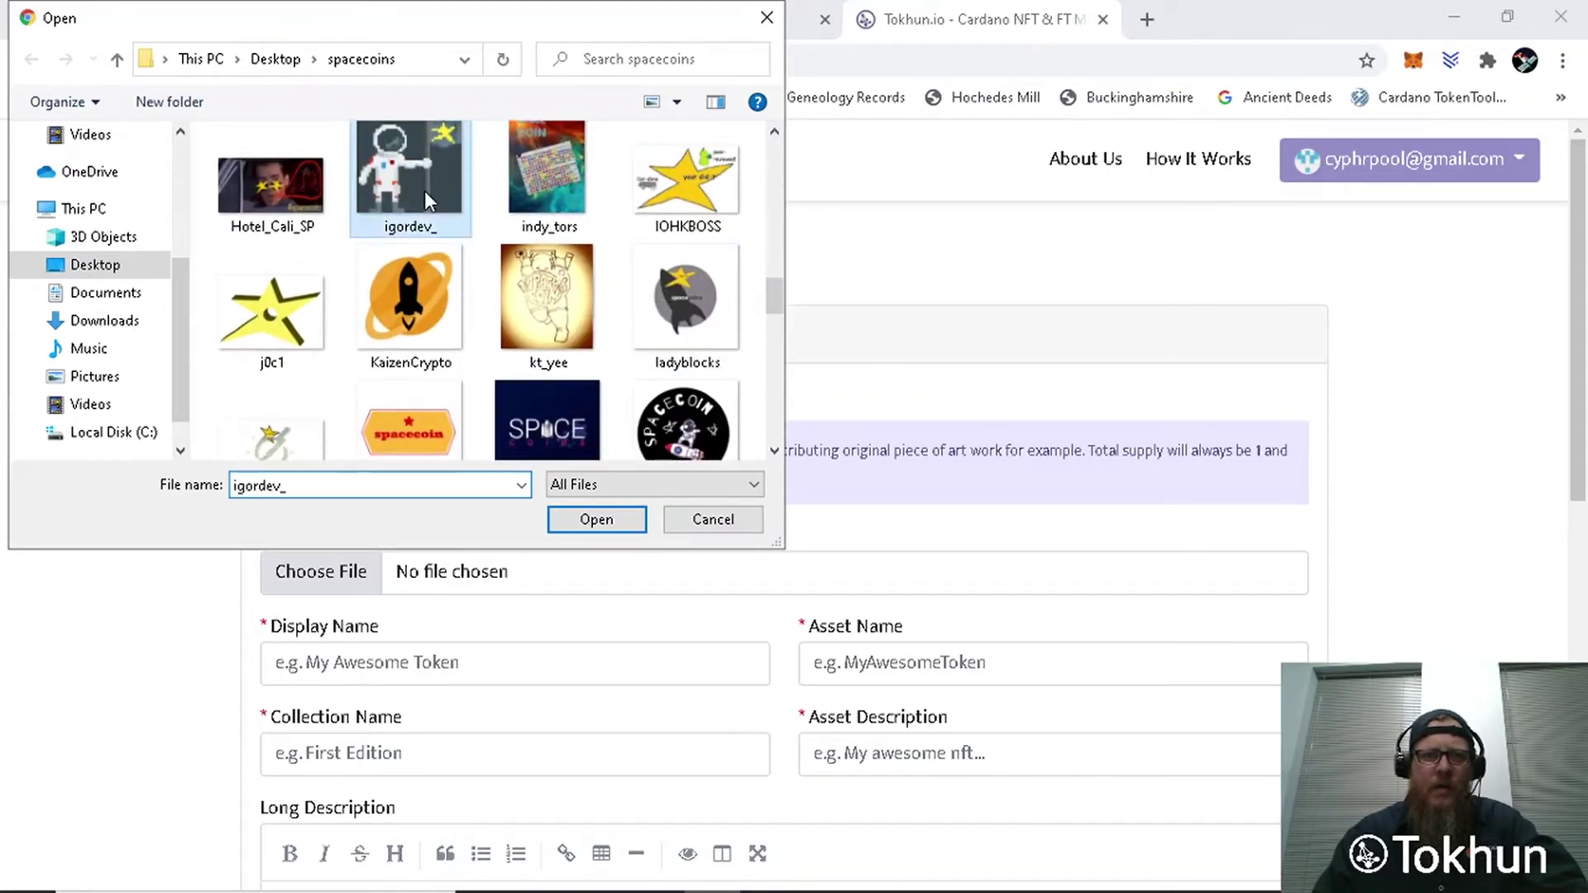
pyautogui.click(597, 521)
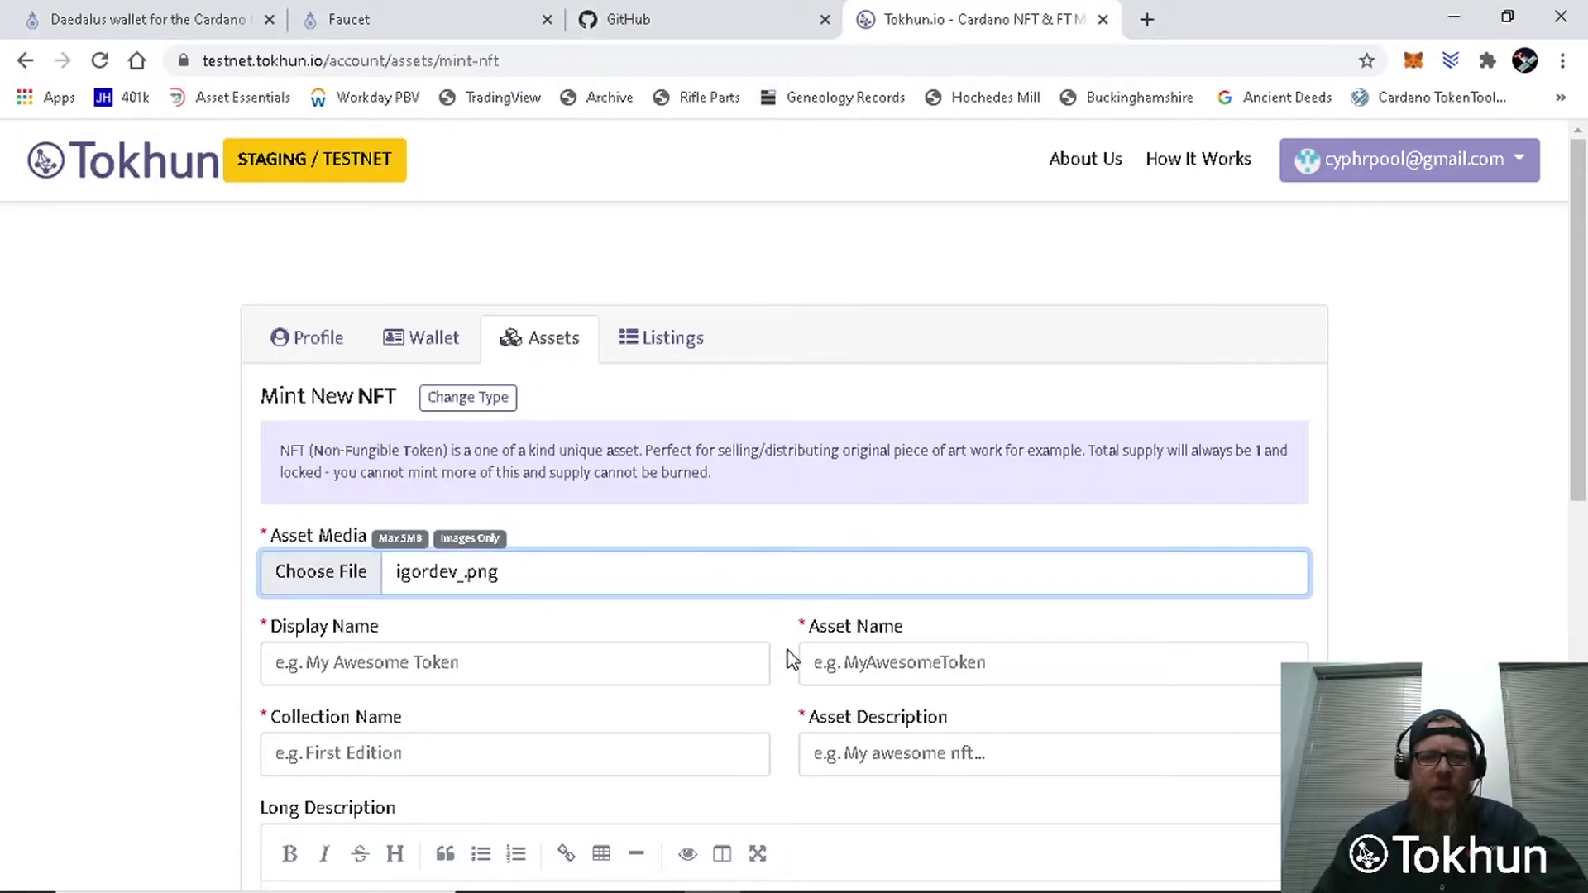
# Step: Enter the NFT's display name in stylised characters as †oƘHυǸŢÊ₳ɱ, replacing the gap after the first character with an o
pyautogui.scroll(-1, 790, 659)
pyautogui.click(479, 550)
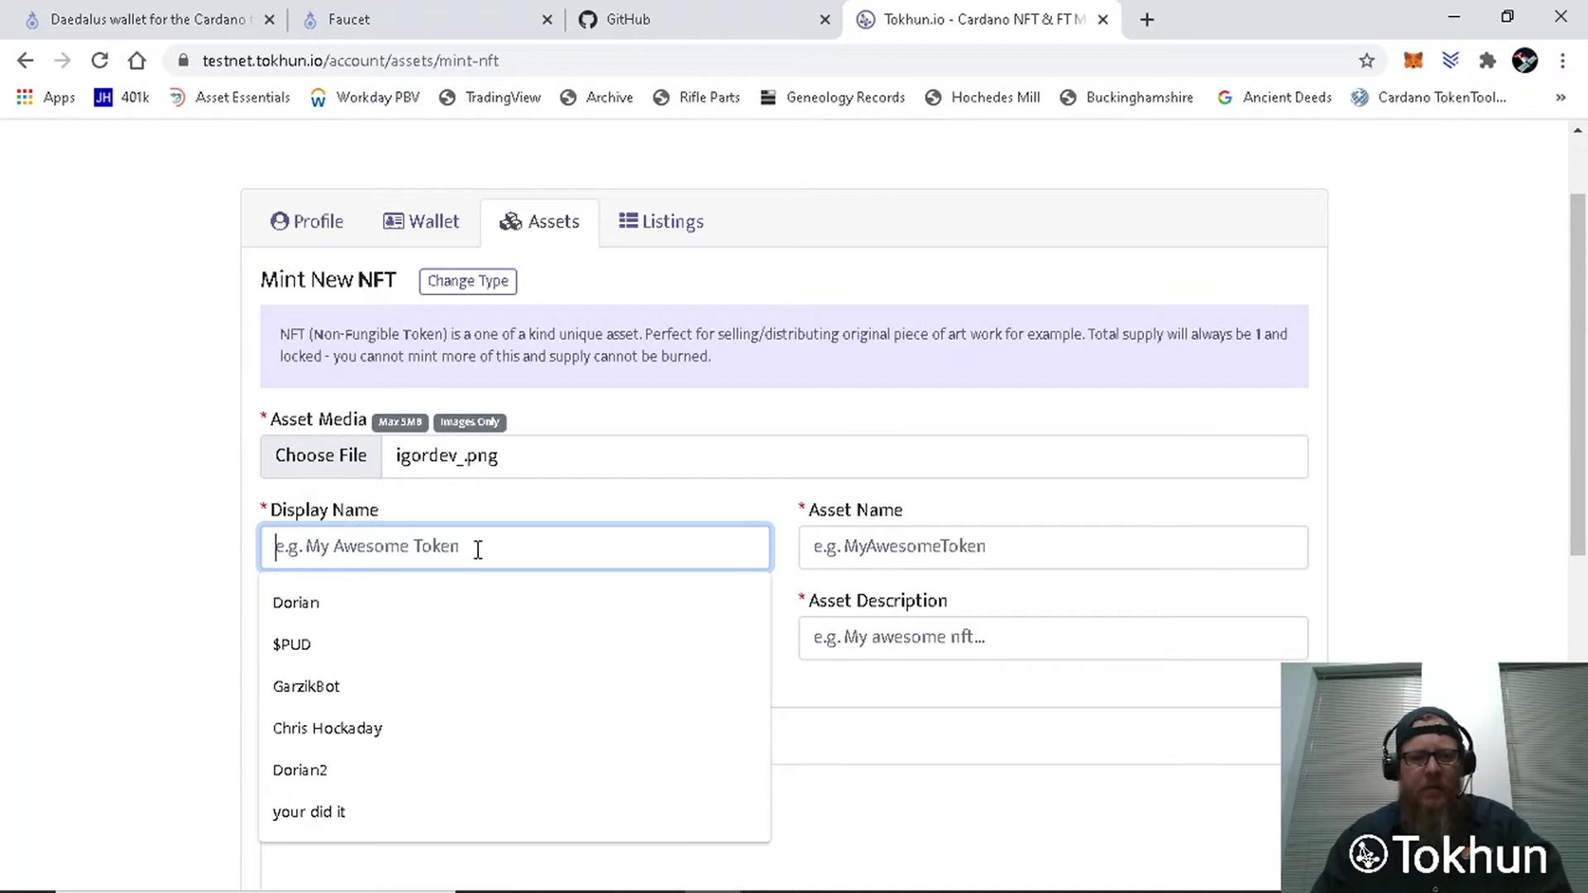
pyautogui.write('†   ƘHυǸŢÊ₳ɱ')
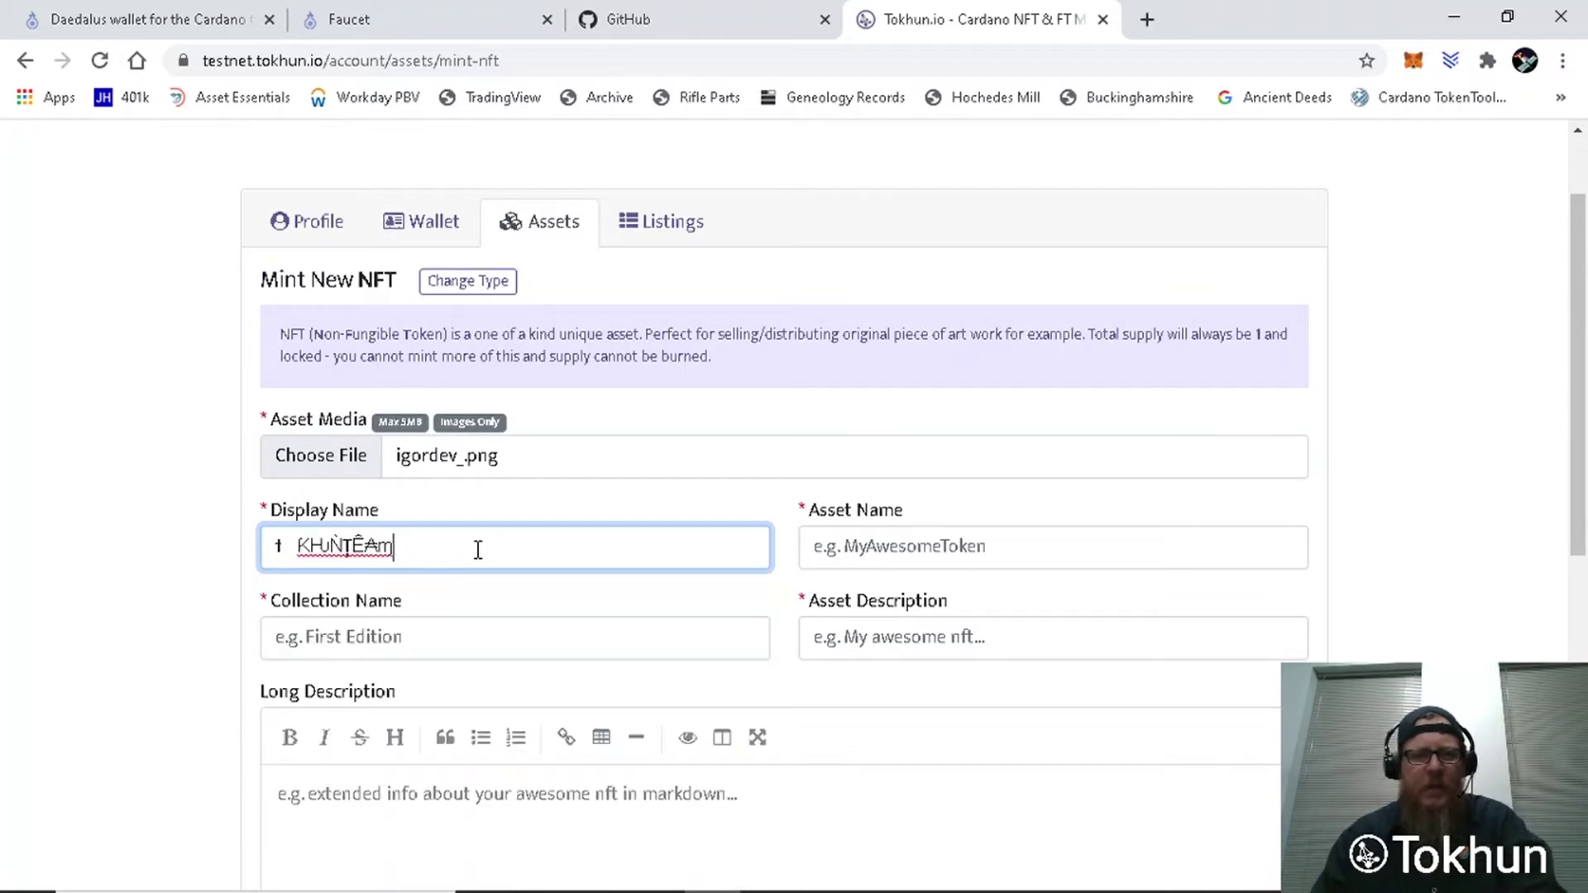
pyautogui.click(296, 547)
pyautogui.press('BackSpace')
pyautogui.press('BackSpace')
pyautogui.press('BackSpace')
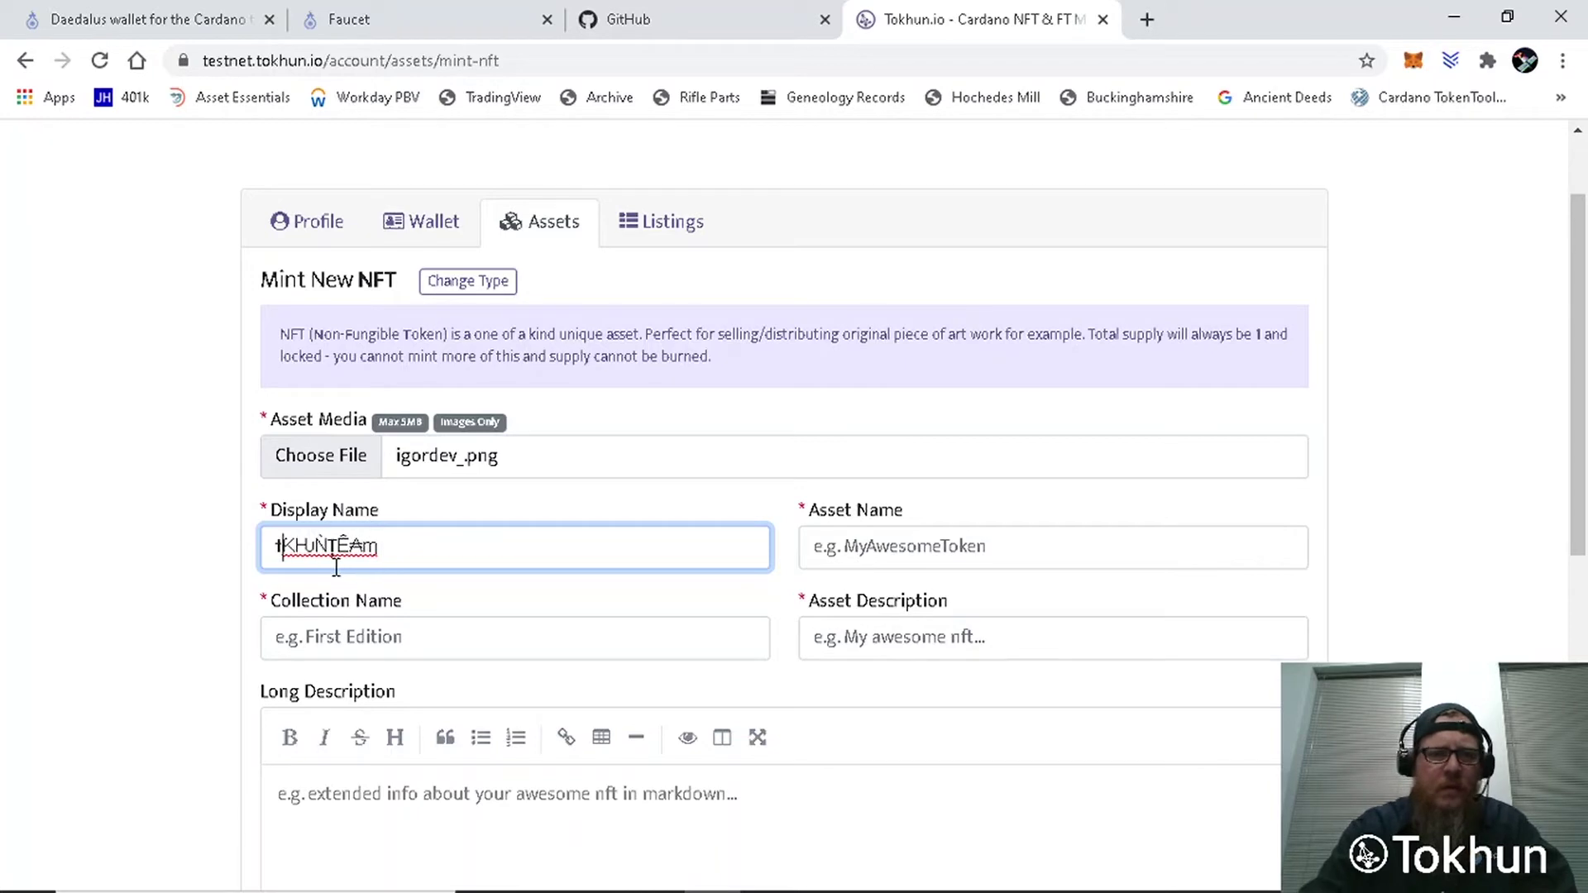
pyautogui.write('ok')
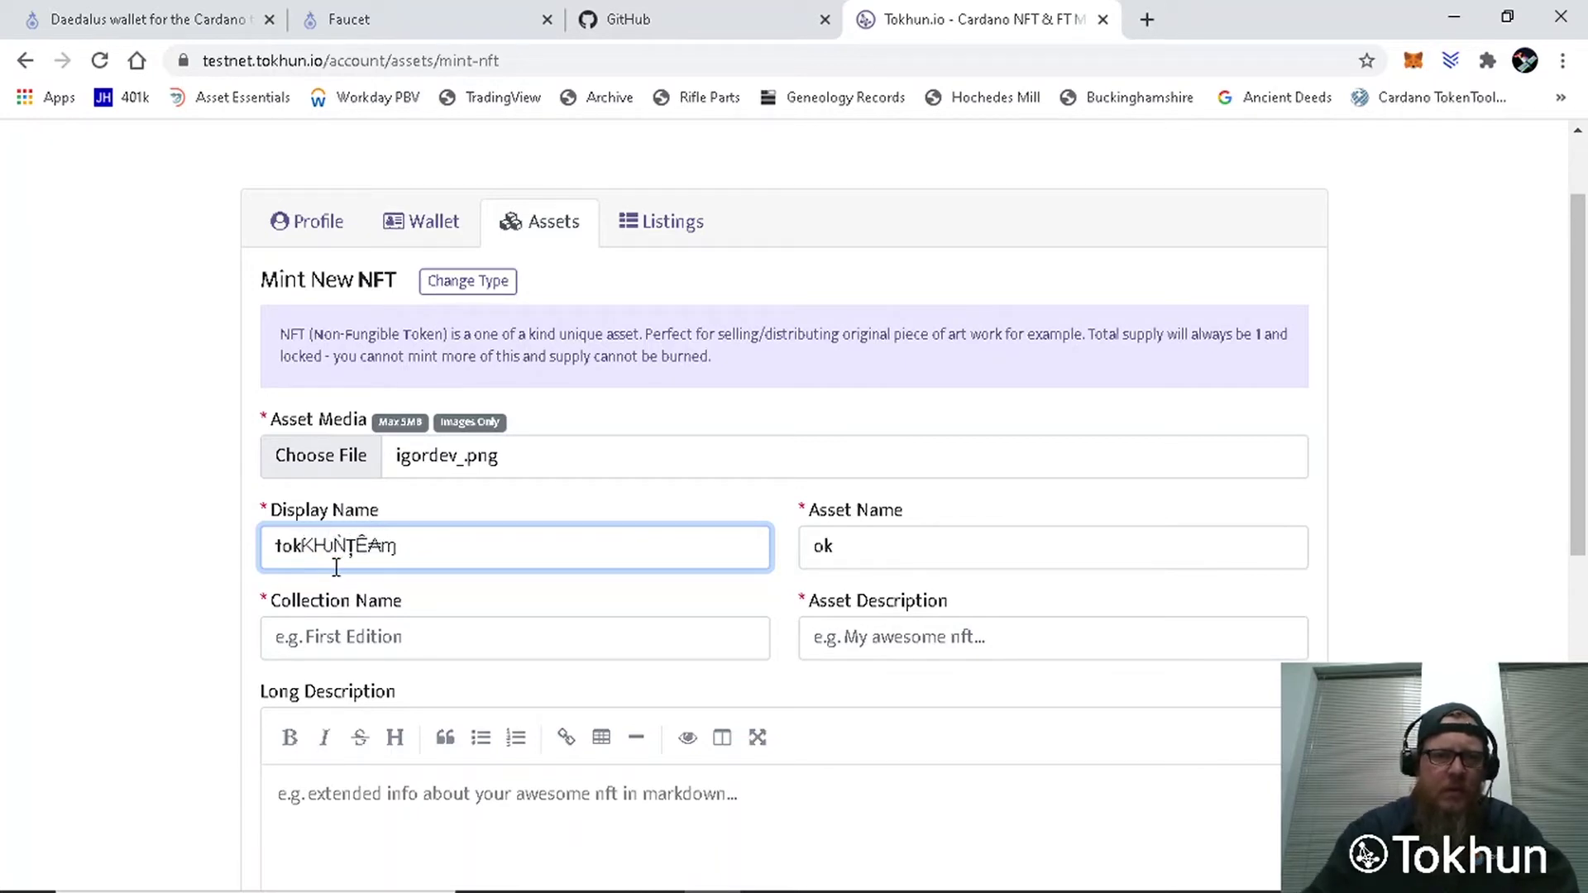
pyautogui.press('BackSpace')
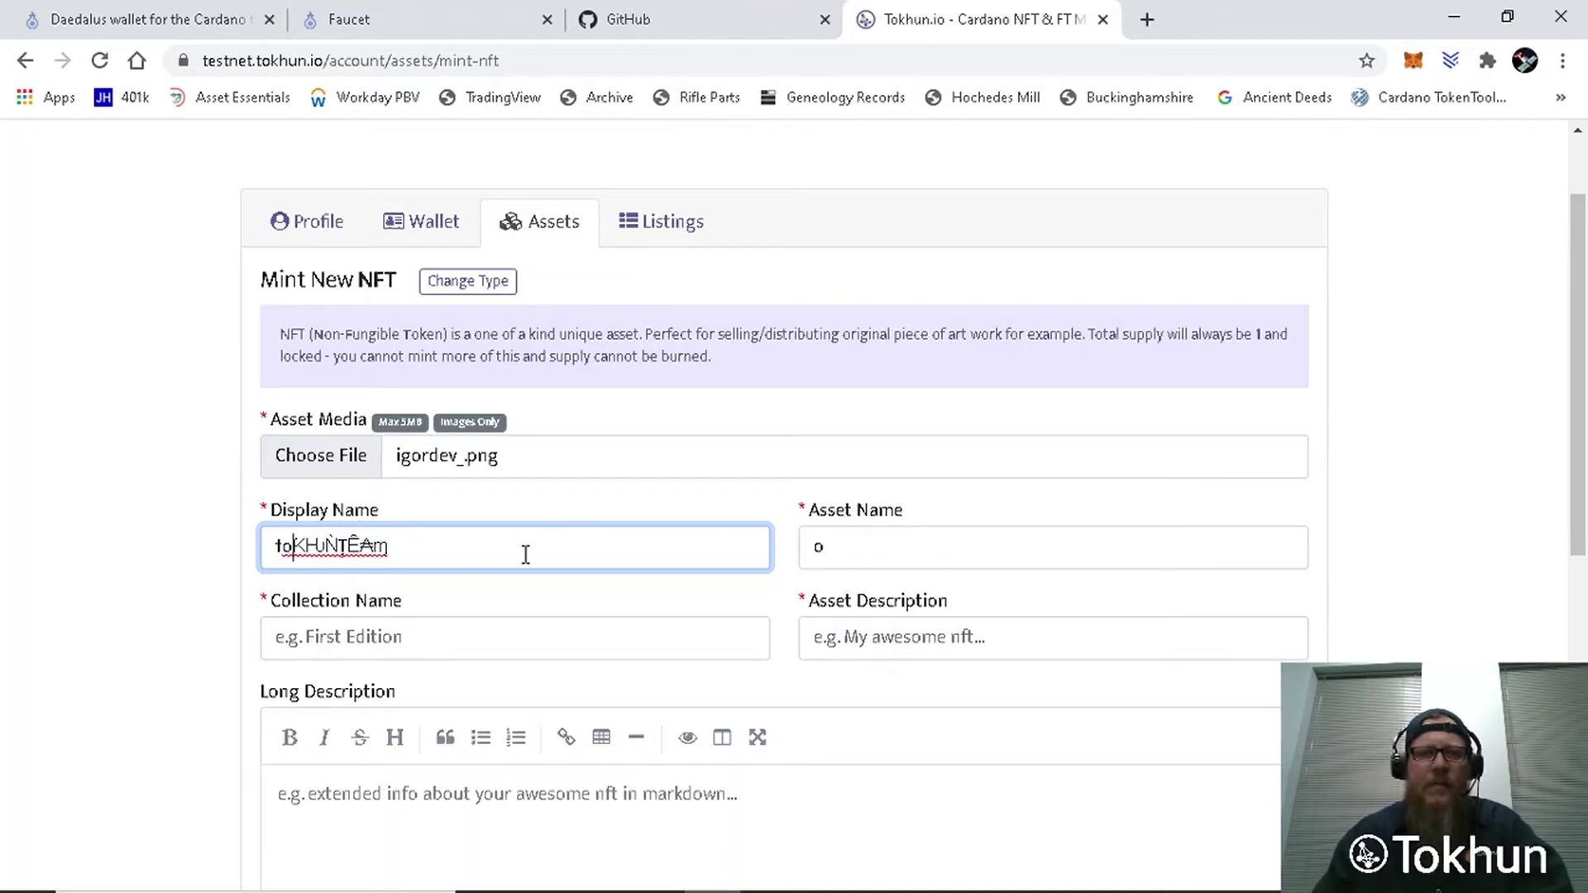
# Step: Replace the automatically filled asset name with IgorsSpaceman
pyautogui.click(855, 532)
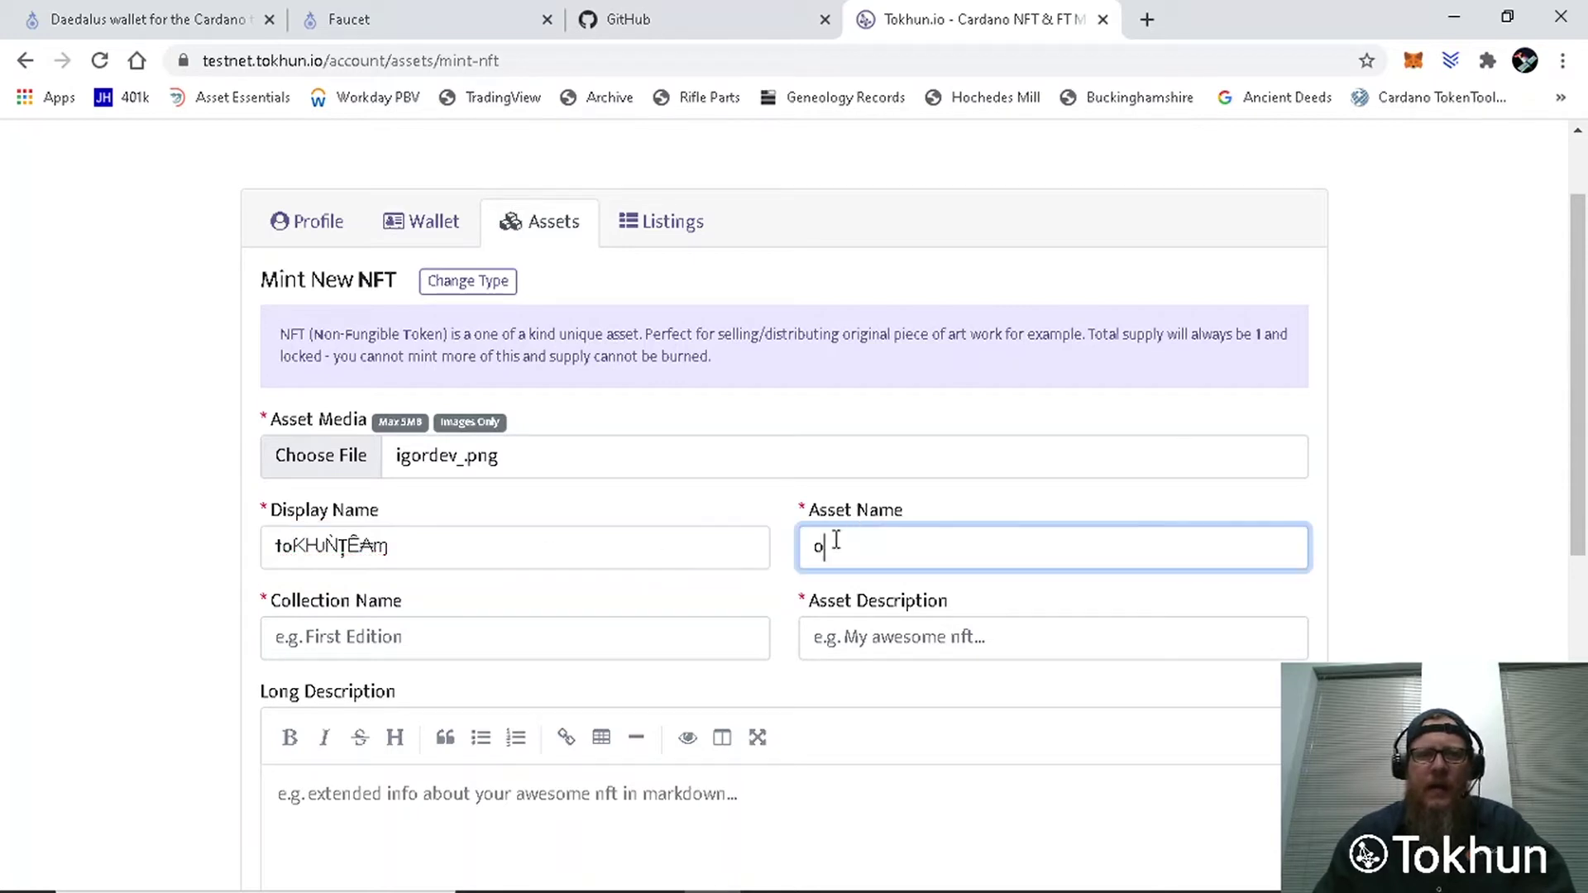
pyautogui.press('BackSpace')
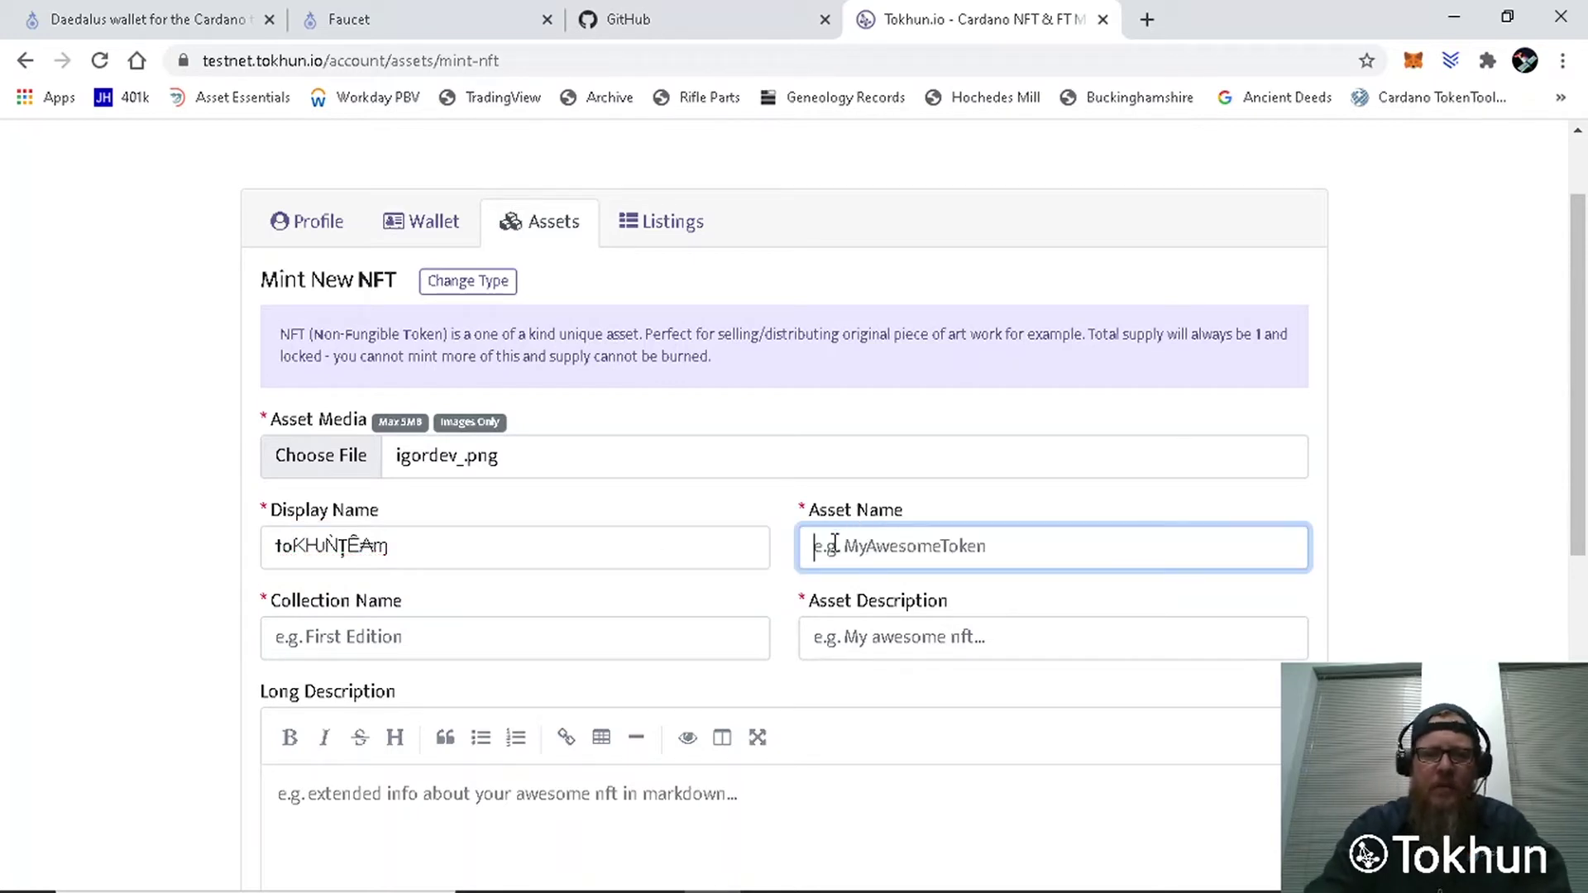
pyautogui.write('IgorsSpac')
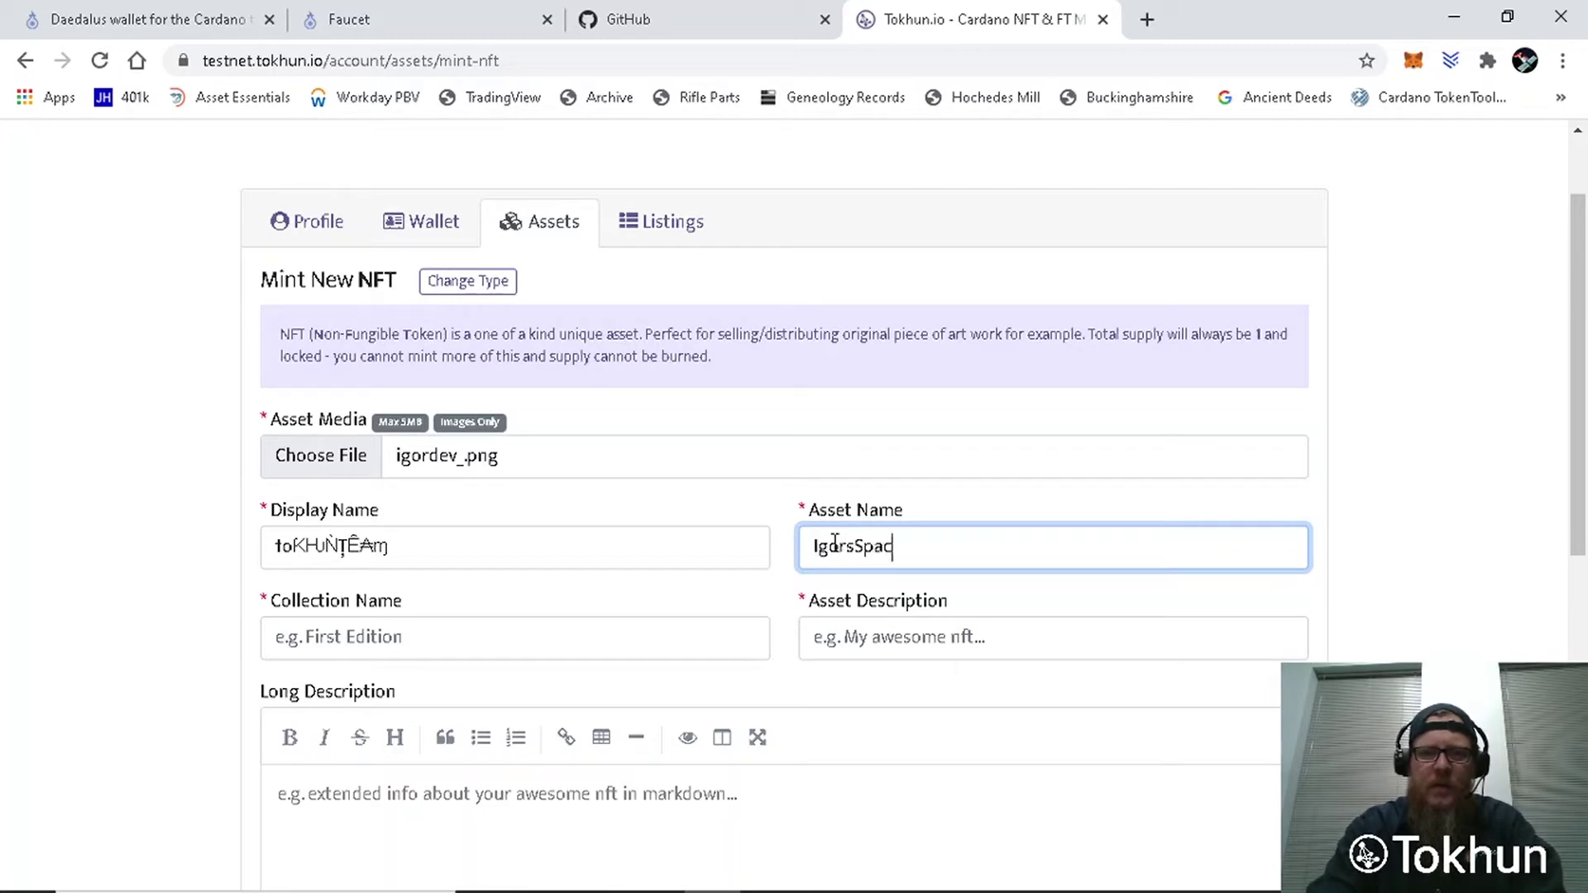
pyautogui.write('eman')
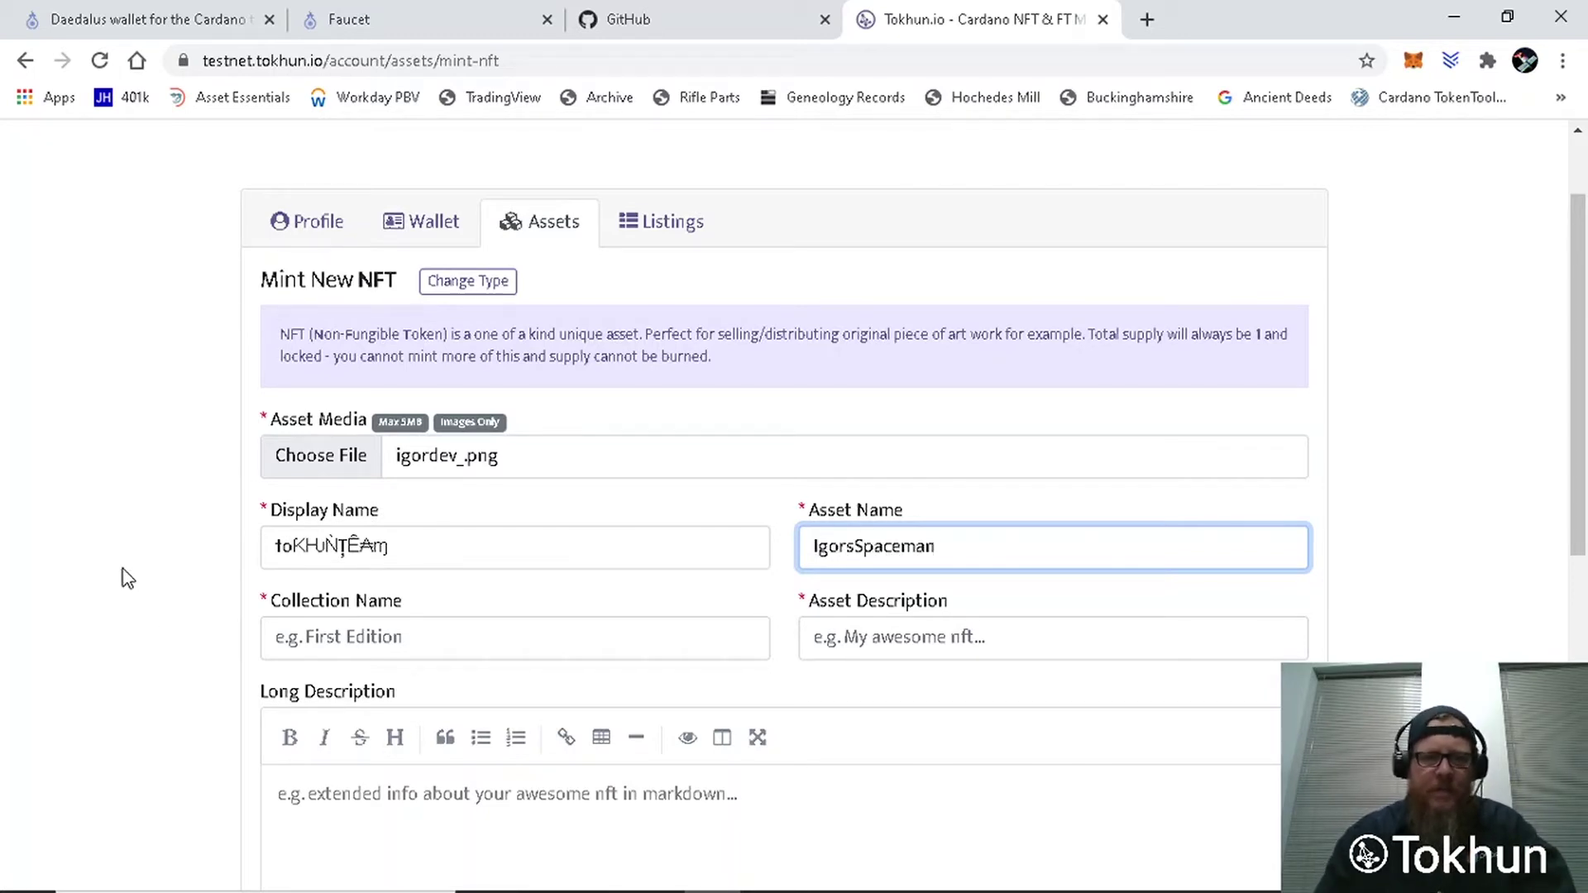
# Step: Set the NFT's collection name to the previously used entry "spacecoins mojo"
pyautogui.click(486, 645)
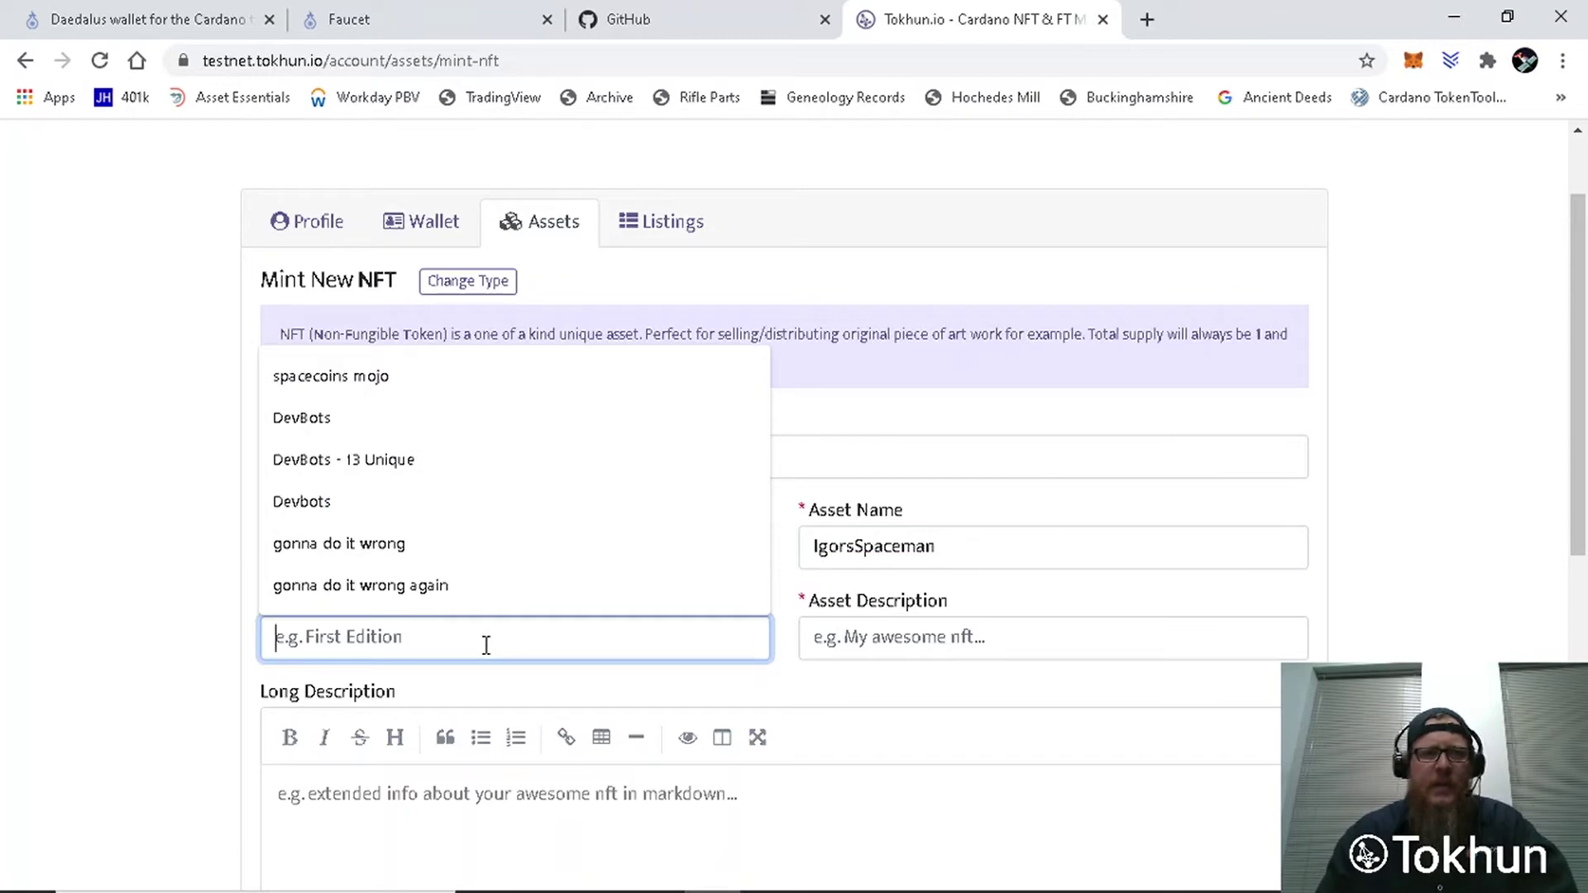
pyautogui.write('spac')
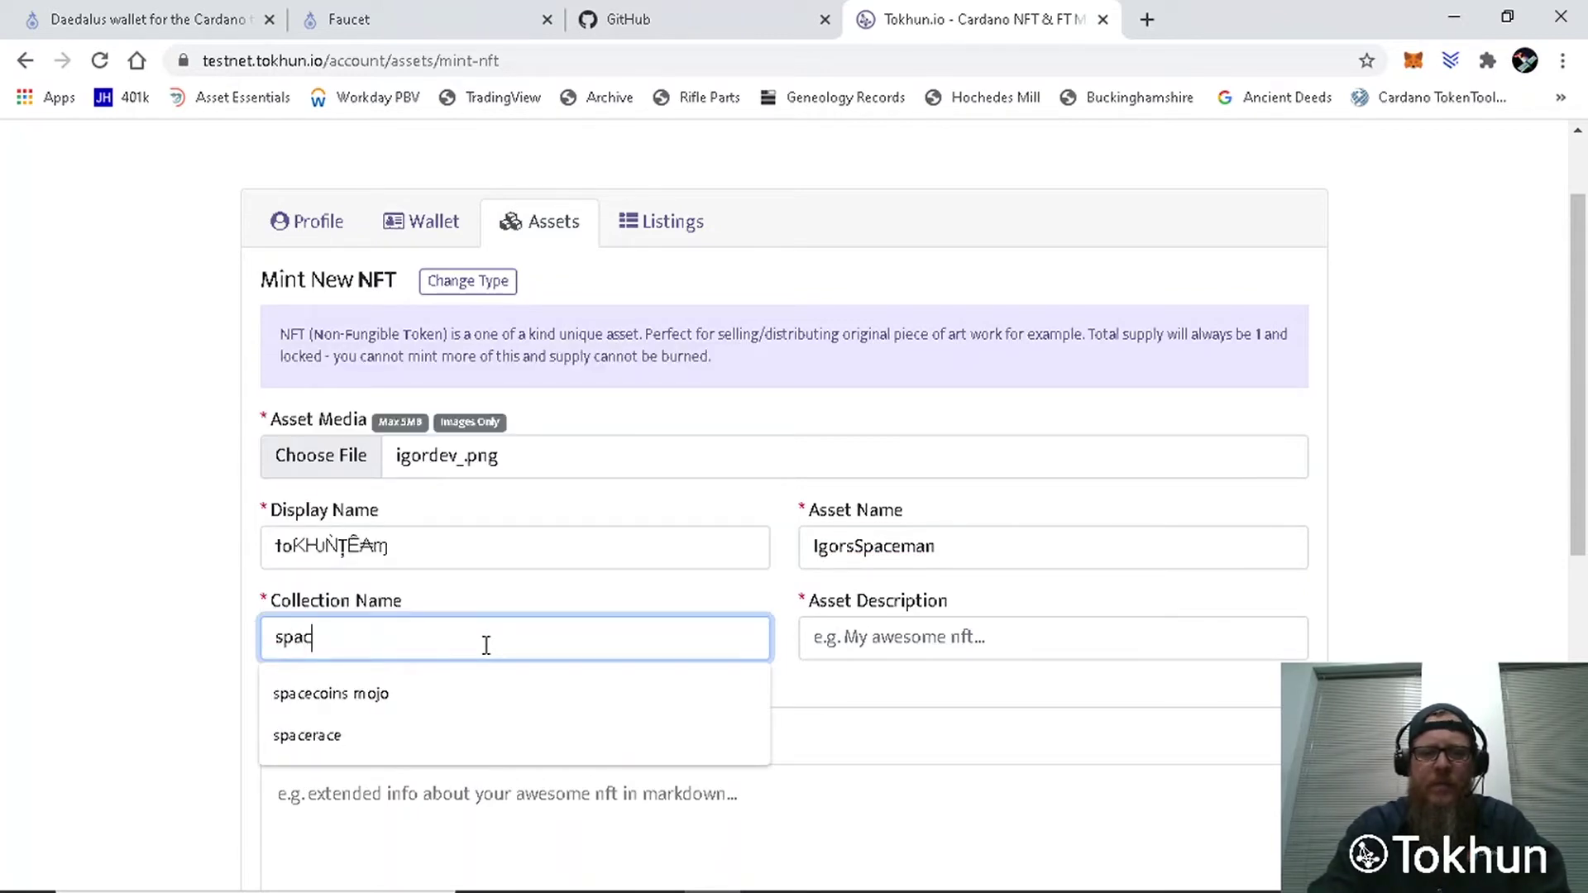
pyautogui.write('ecoins')
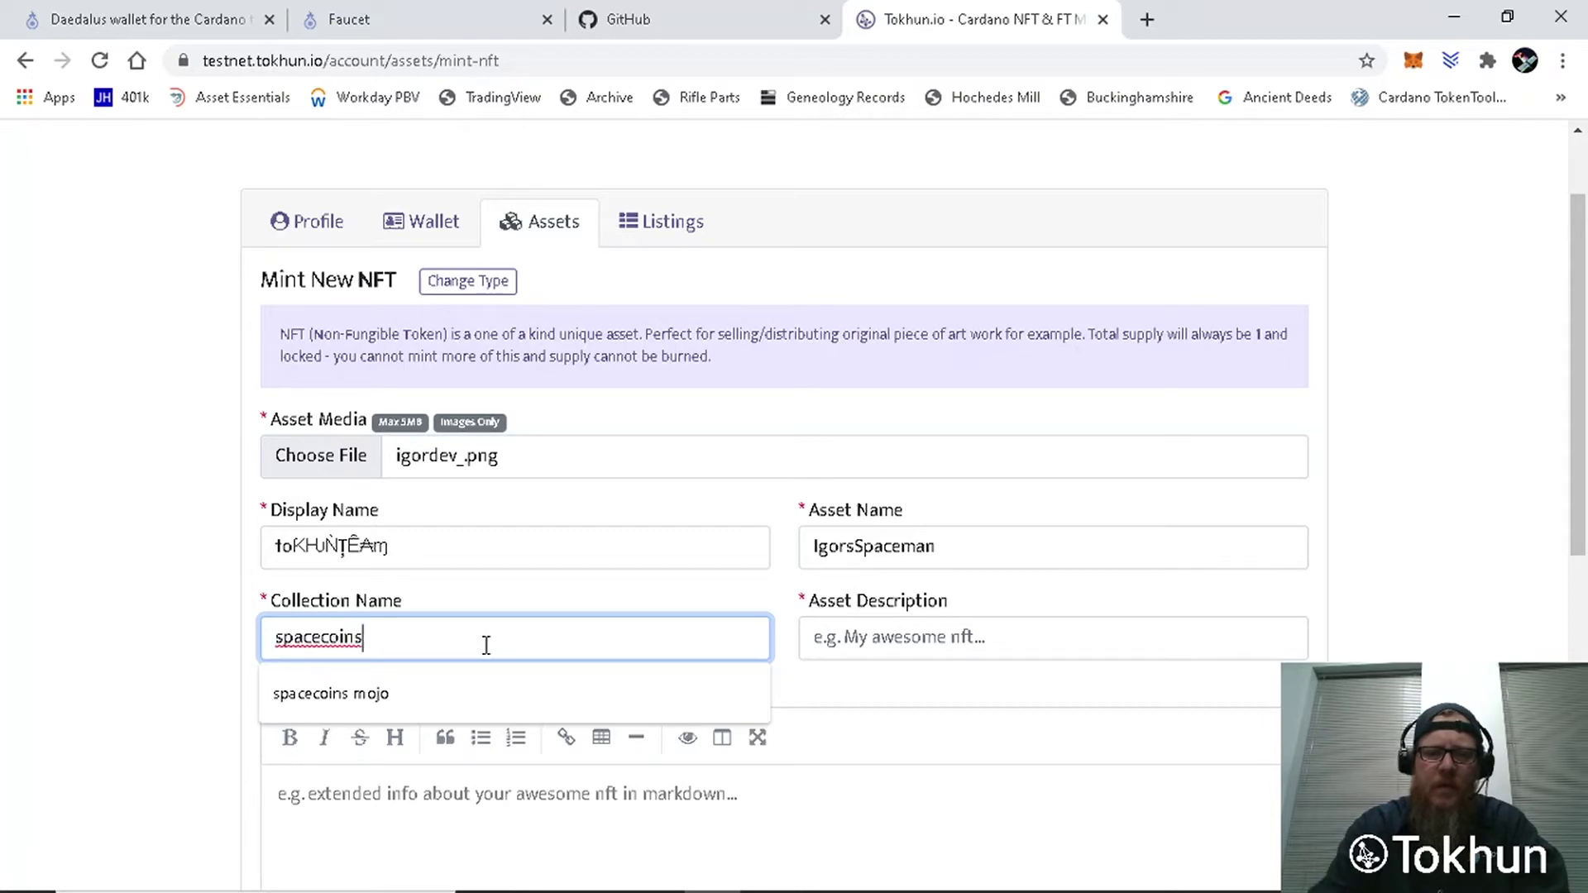
pyautogui.press('Down')
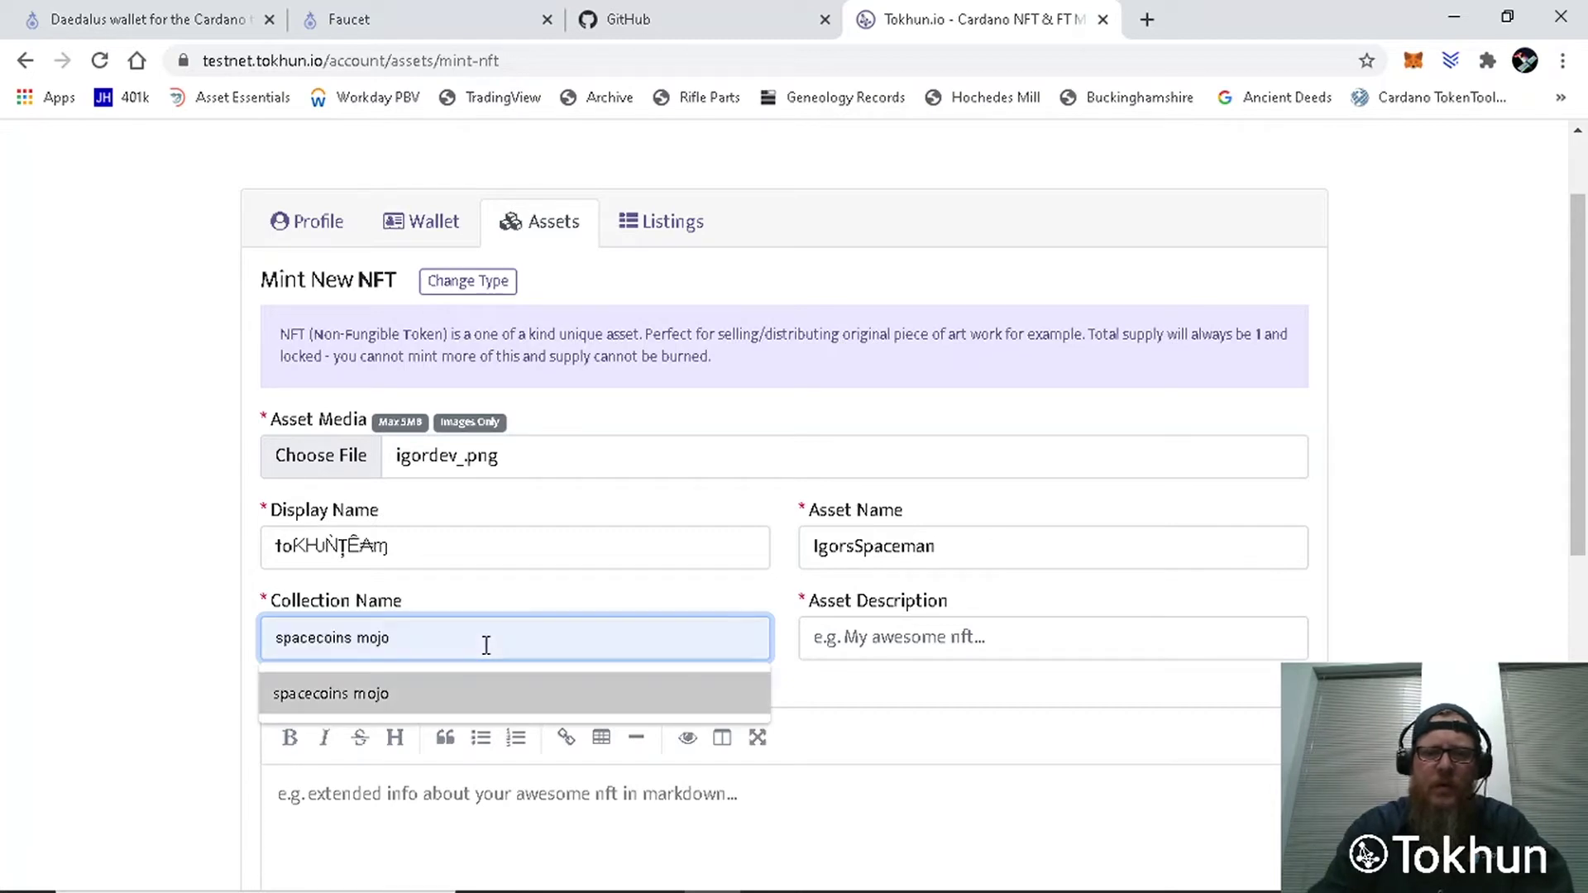
pyautogui.press('Return')
# Step: Enter "logo contest, spacecoins, igors design" as the asset description
pyautogui.click(1001, 643)
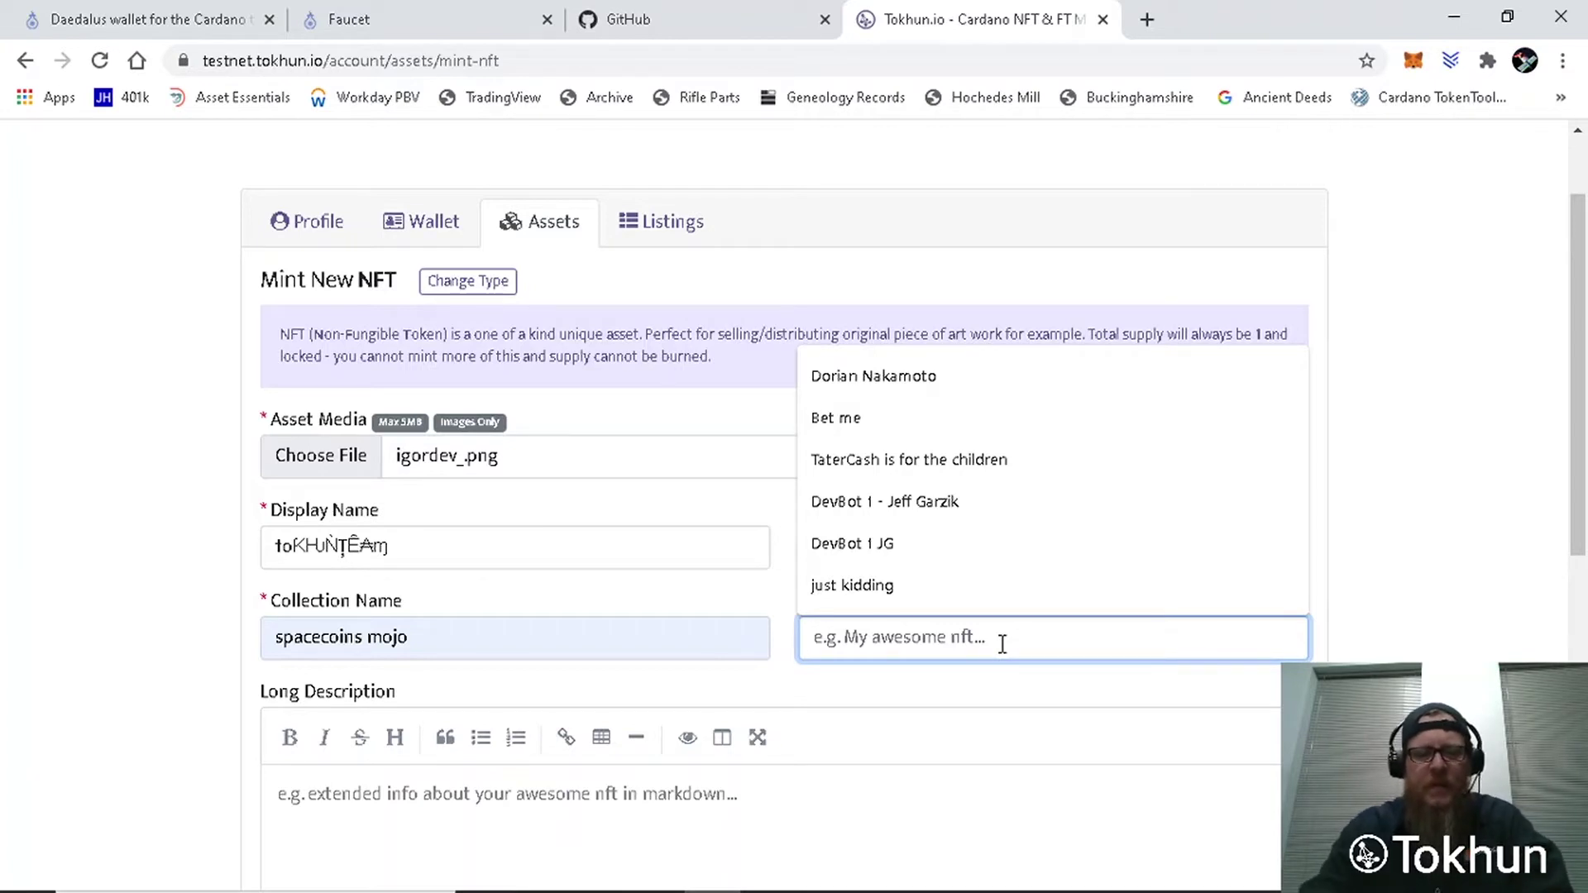
pyautogui.write('Igo')
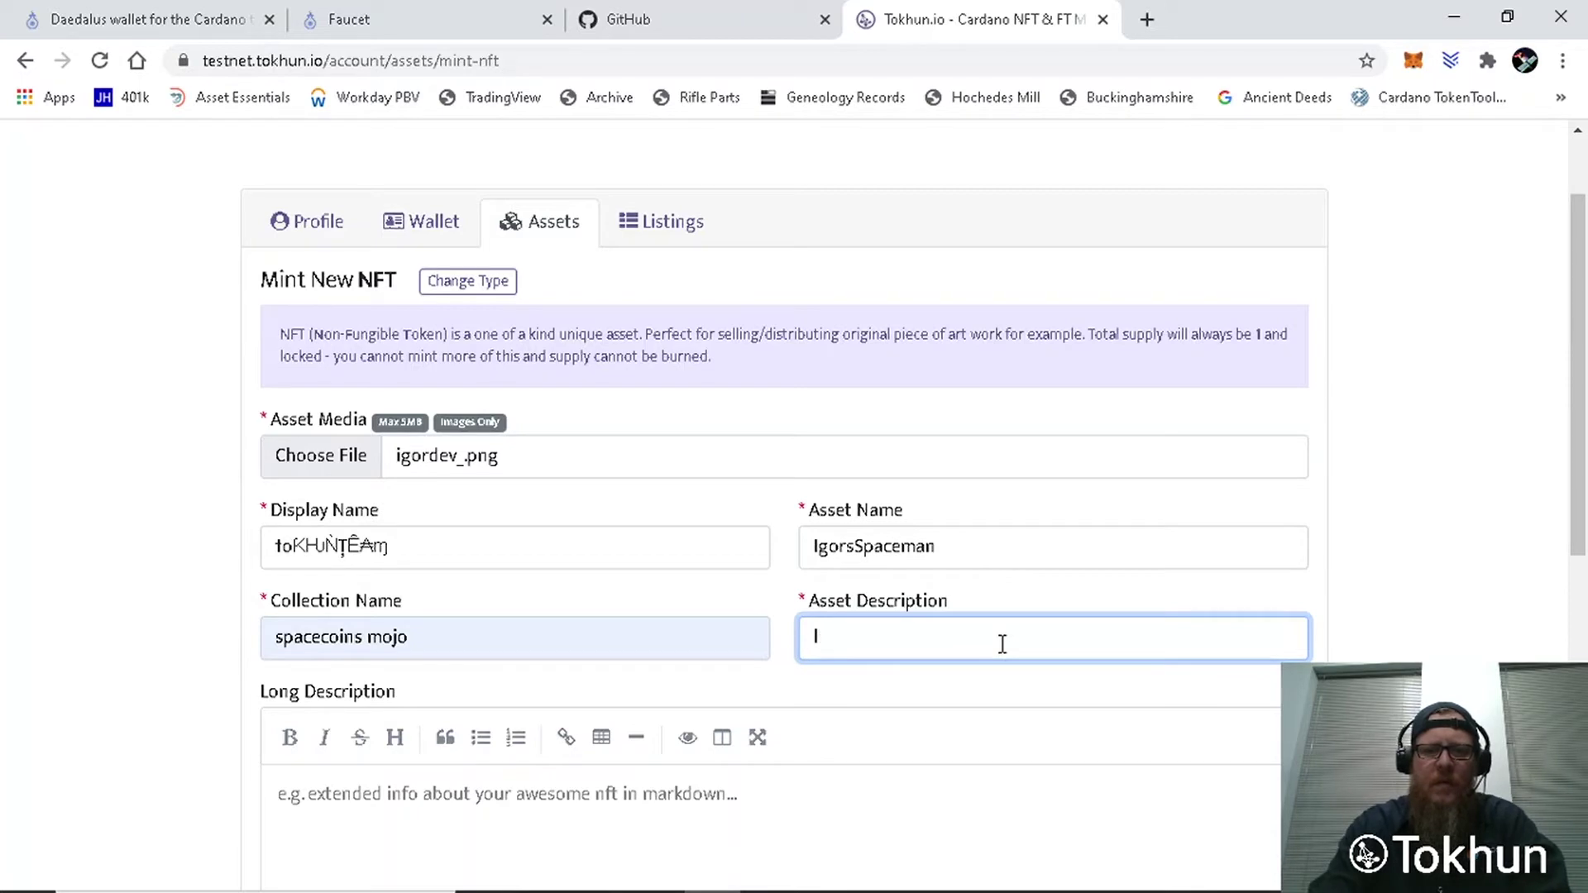
pyautogui.write('ogo conte')
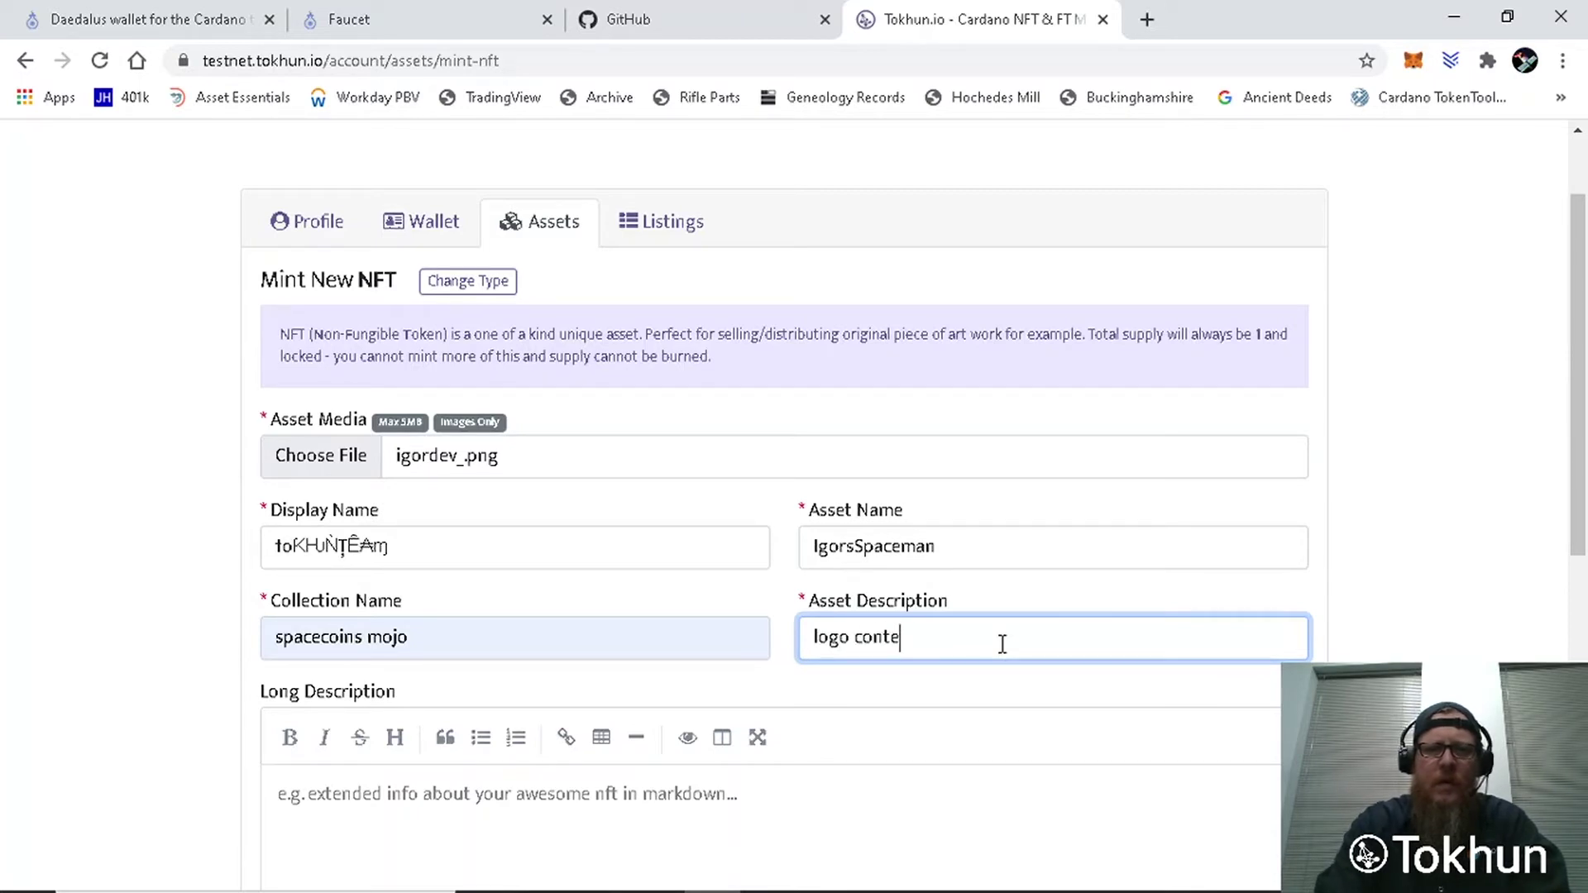
pyautogui.write('st, sp')
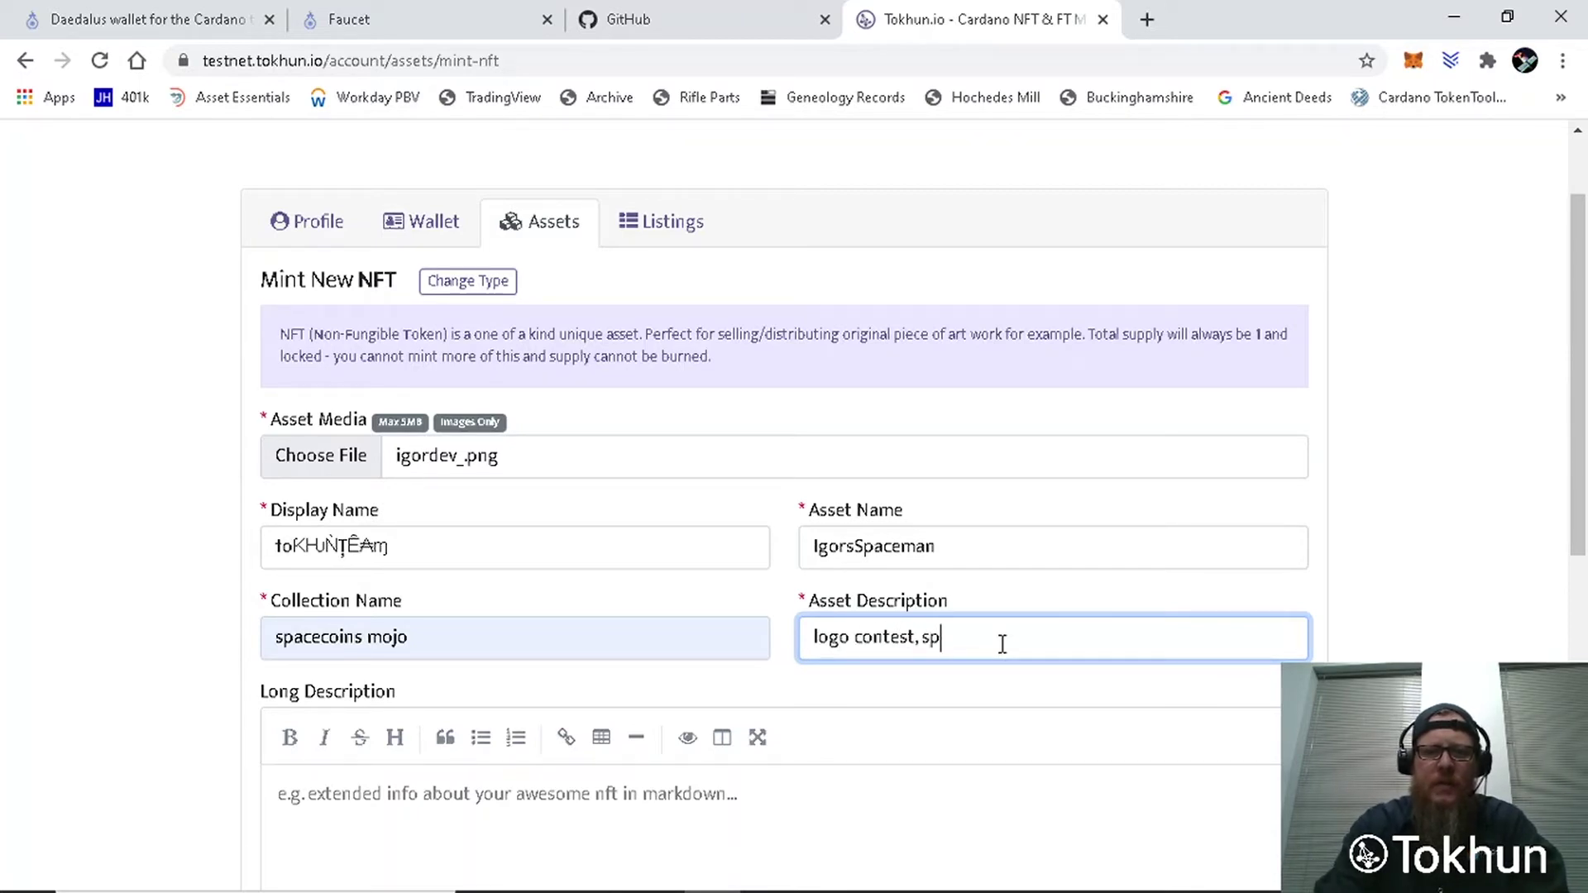
pyautogui.write('acecoins, ')
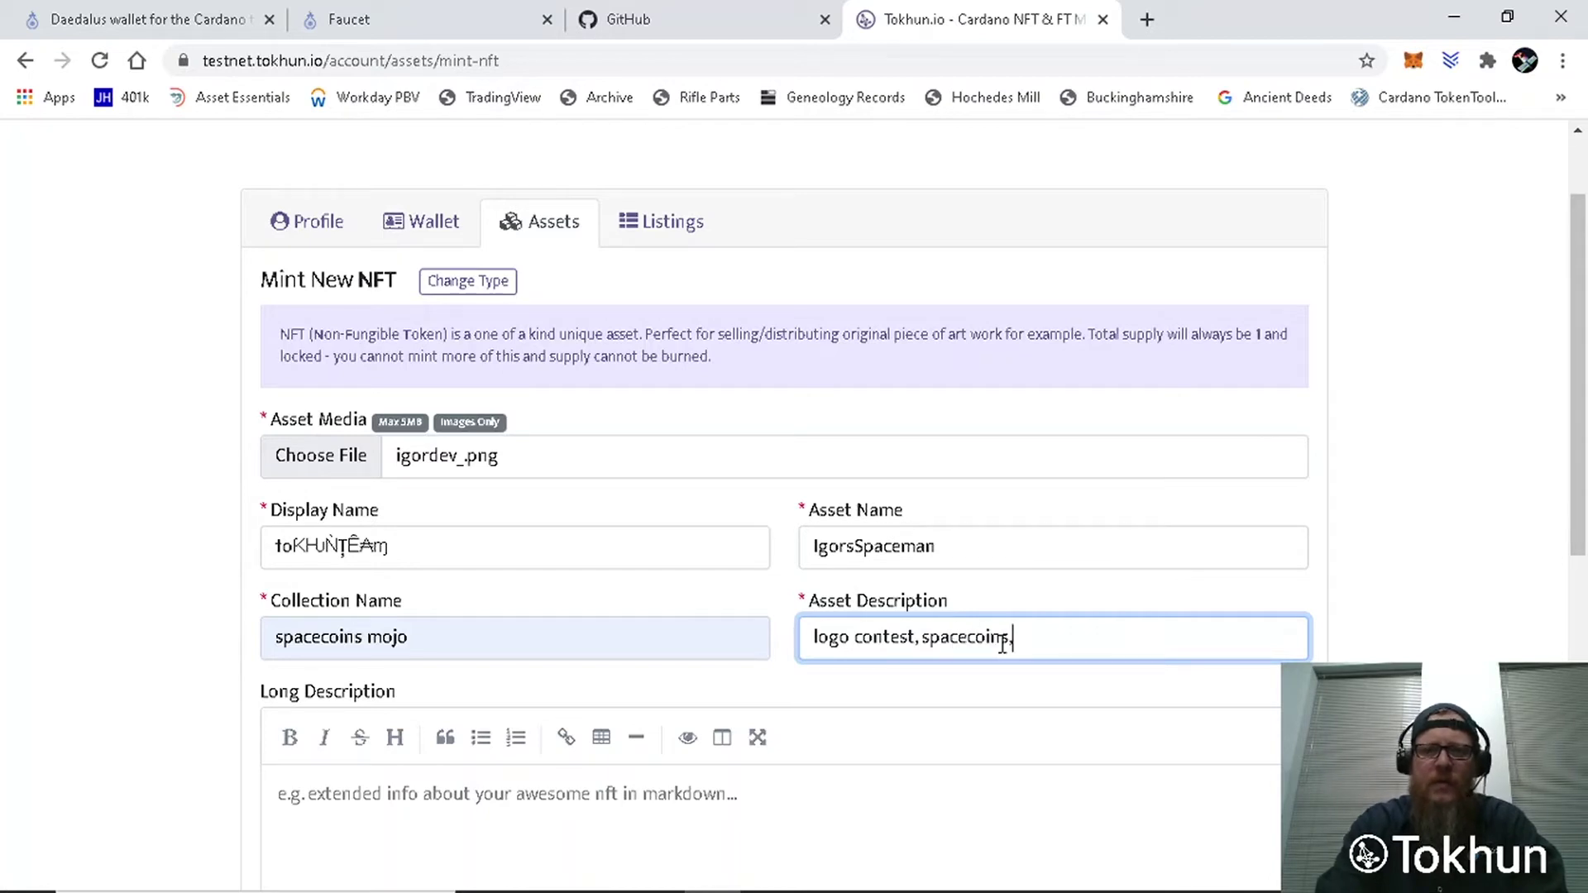
pyautogui.write('igors')
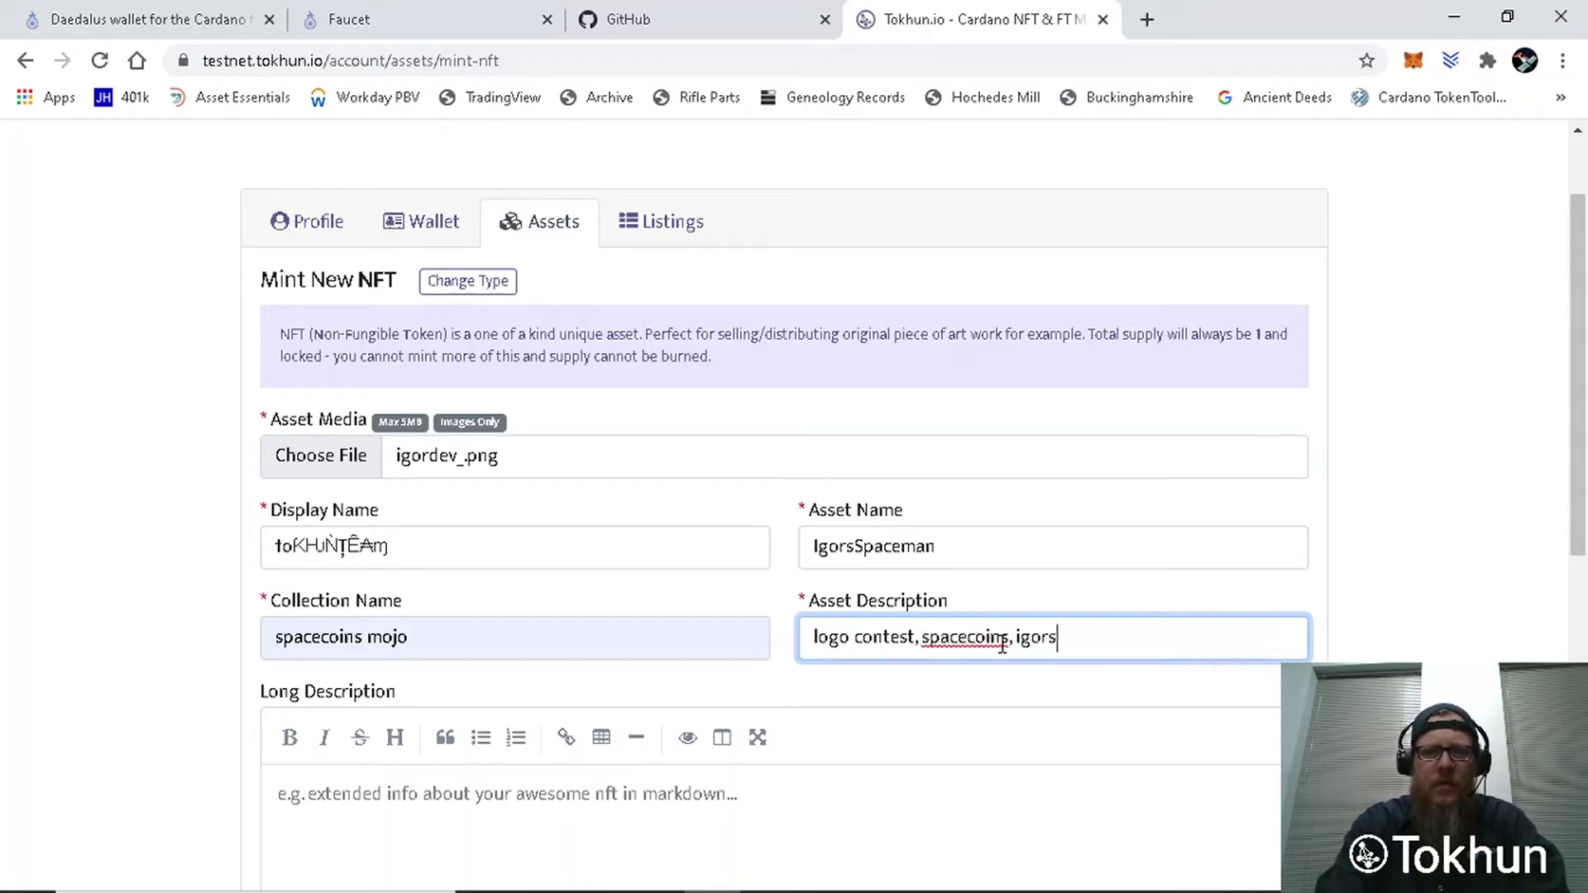
pyautogui.write(' design')
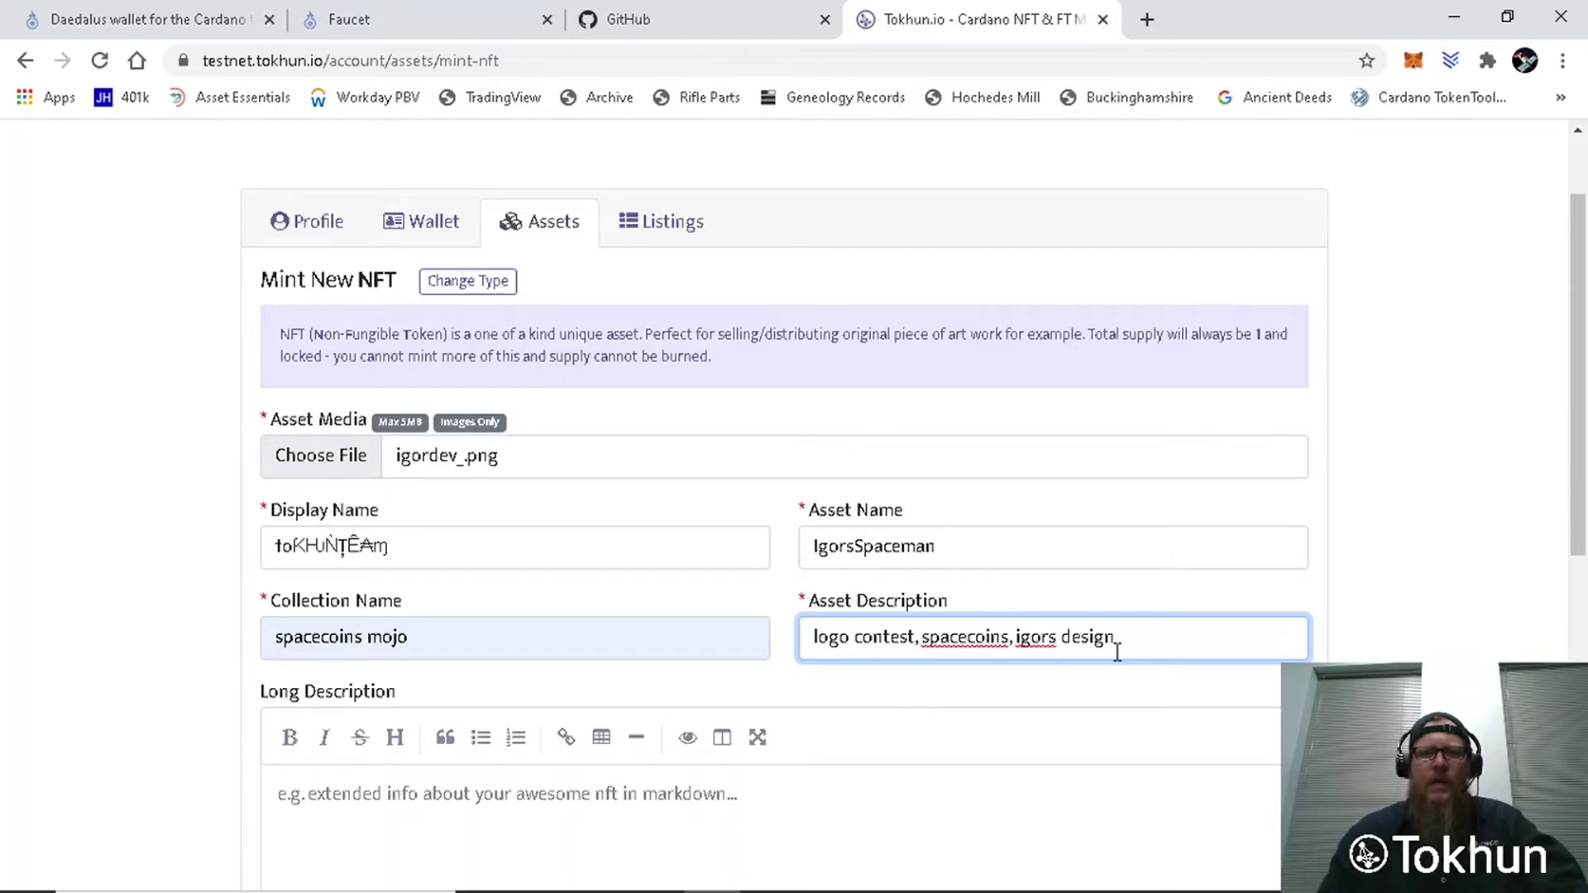
# Step: Fill in the NFT's long description with the placeholder text "test test test test"
pyautogui.scroll(-1, 795, 737)
pyautogui.click(752, 686)
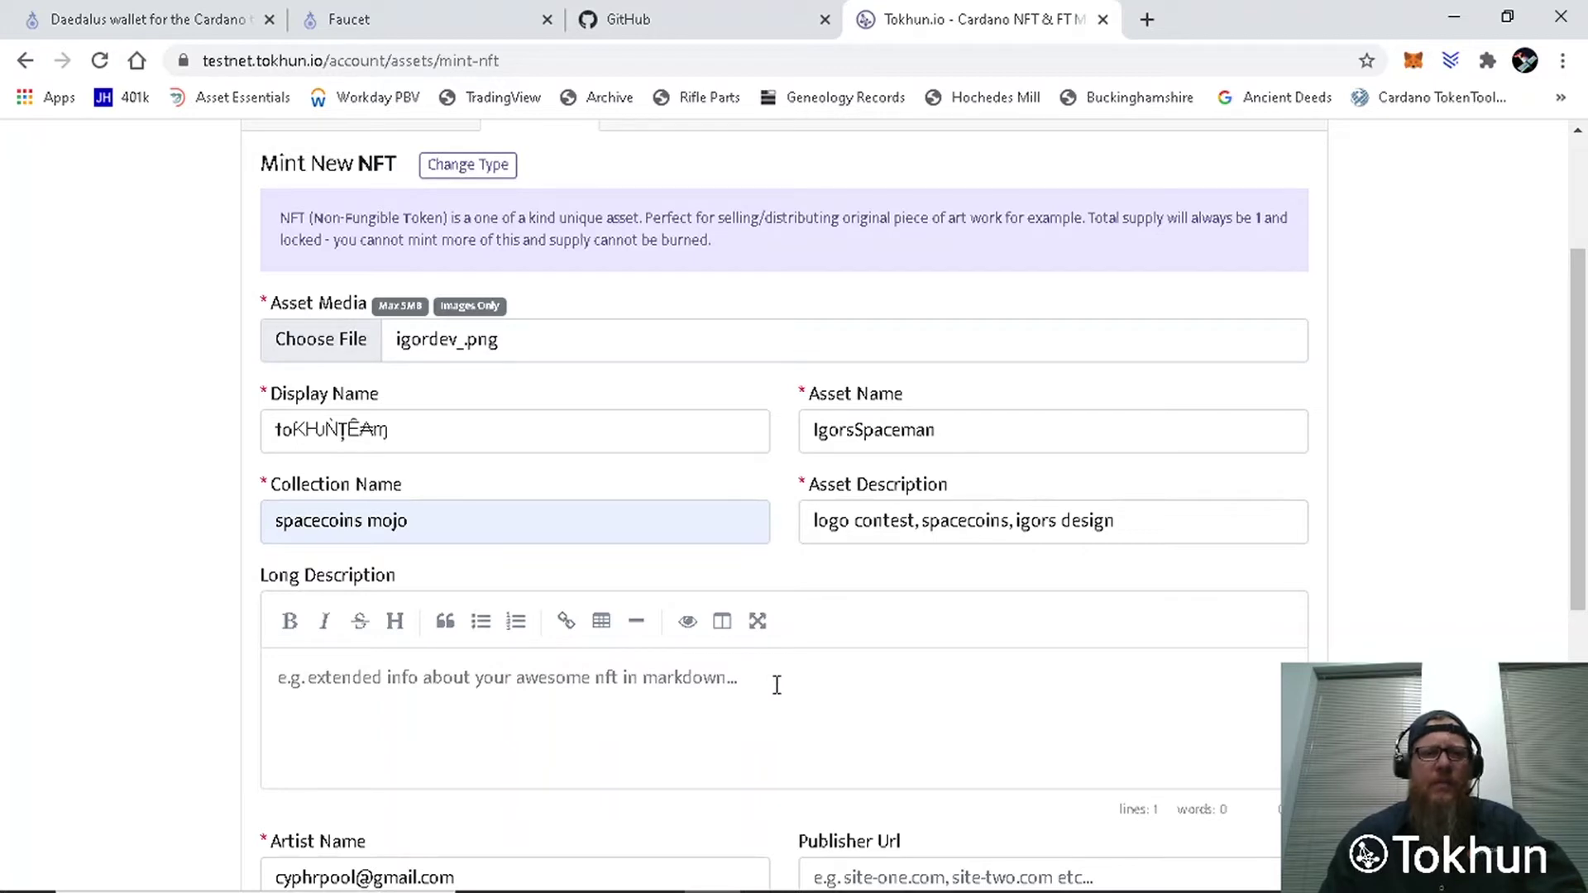
pyautogui.write('test t')
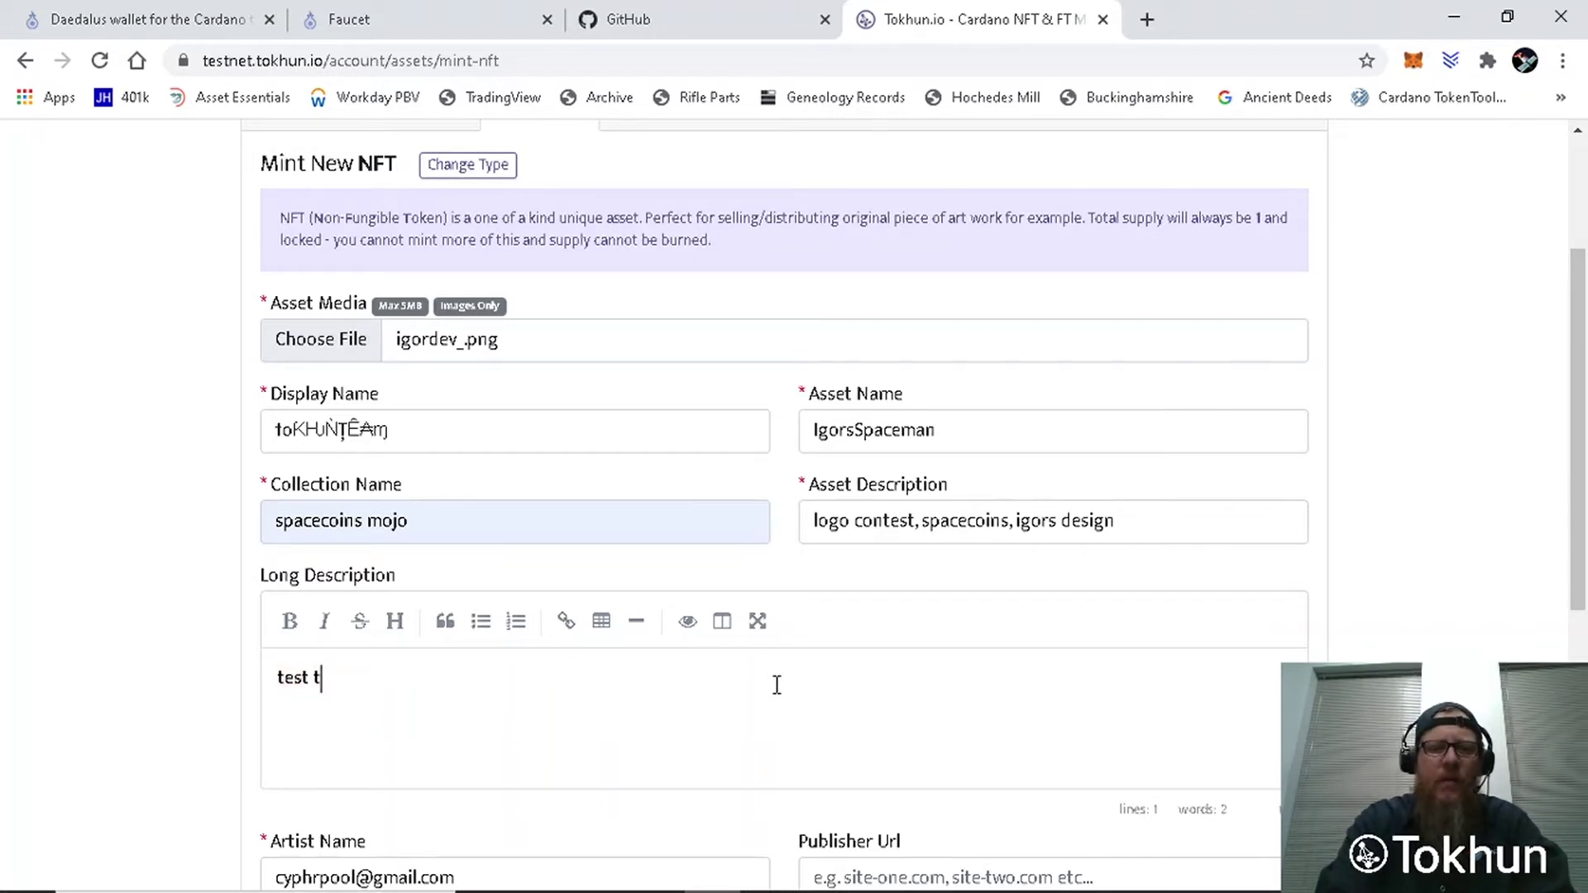
pyautogui.write('est test tes')
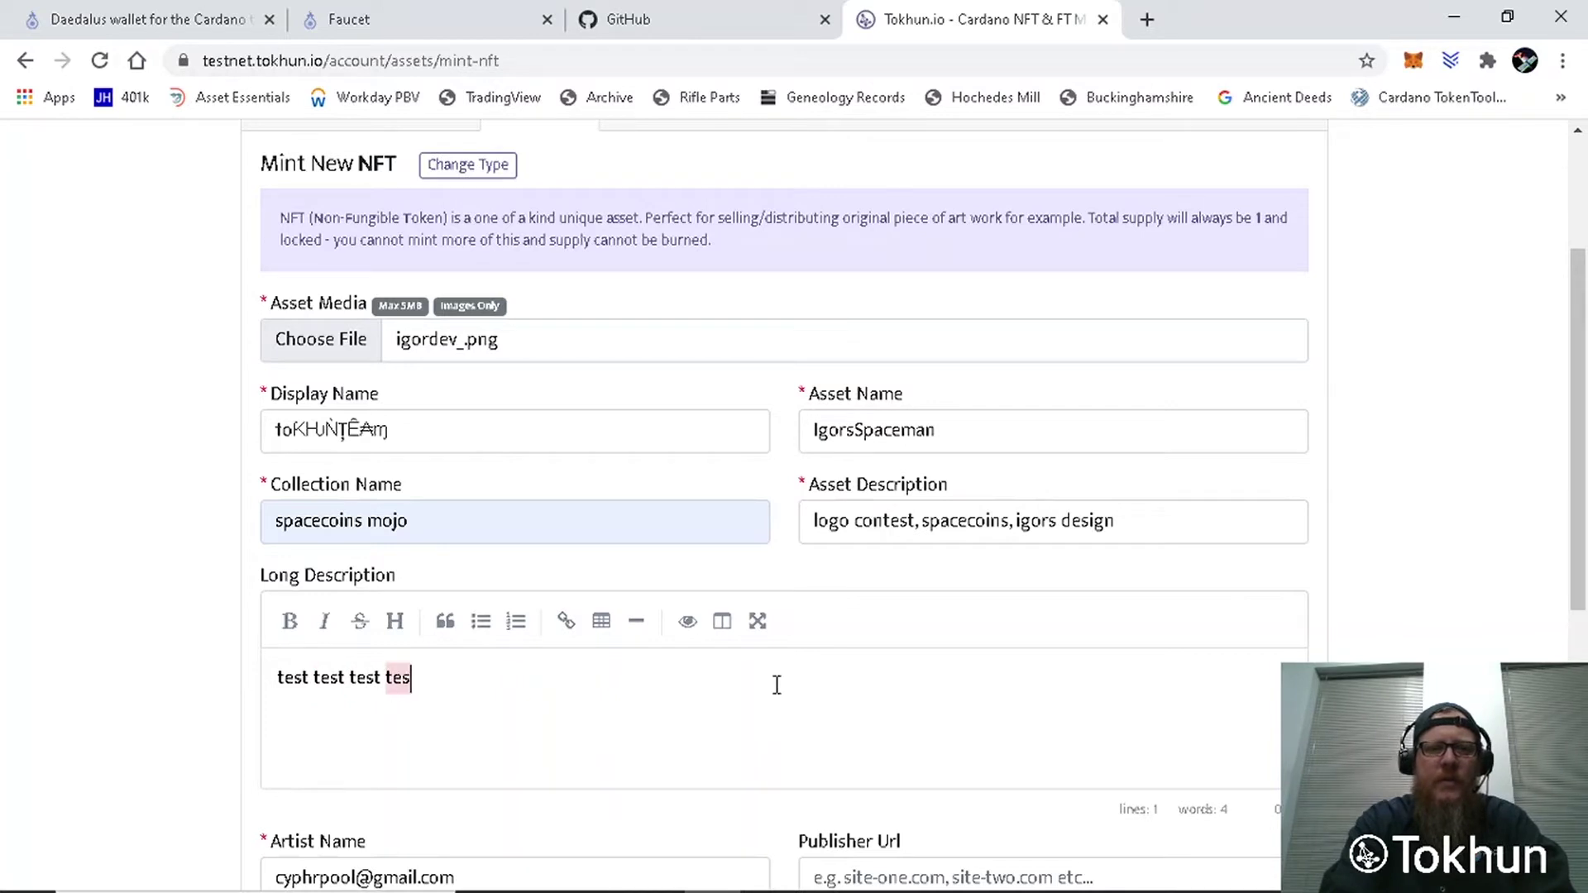
pyautogui.write('t')
# Step: Replace the prefilled e-mail address in the artist name with LibertyCrypto
pyautogui.scroll(-1, 761, 678)
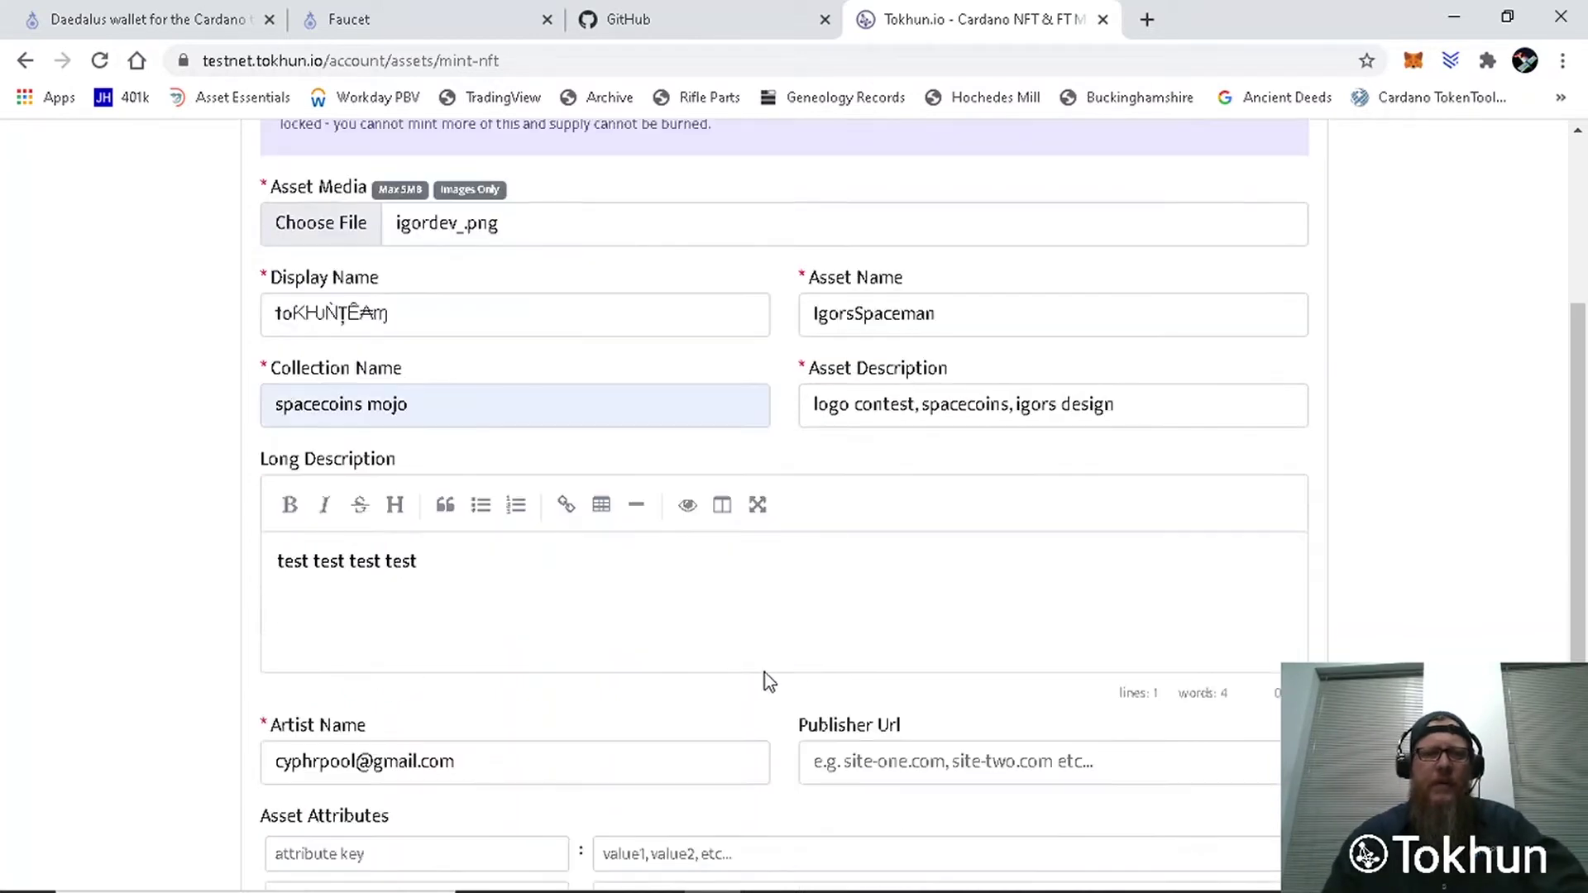
pyautogui.scroll(-1, 769, 683)
pyautogui.moveTo(507, 643); pyautogui.dragTo(111, 653)
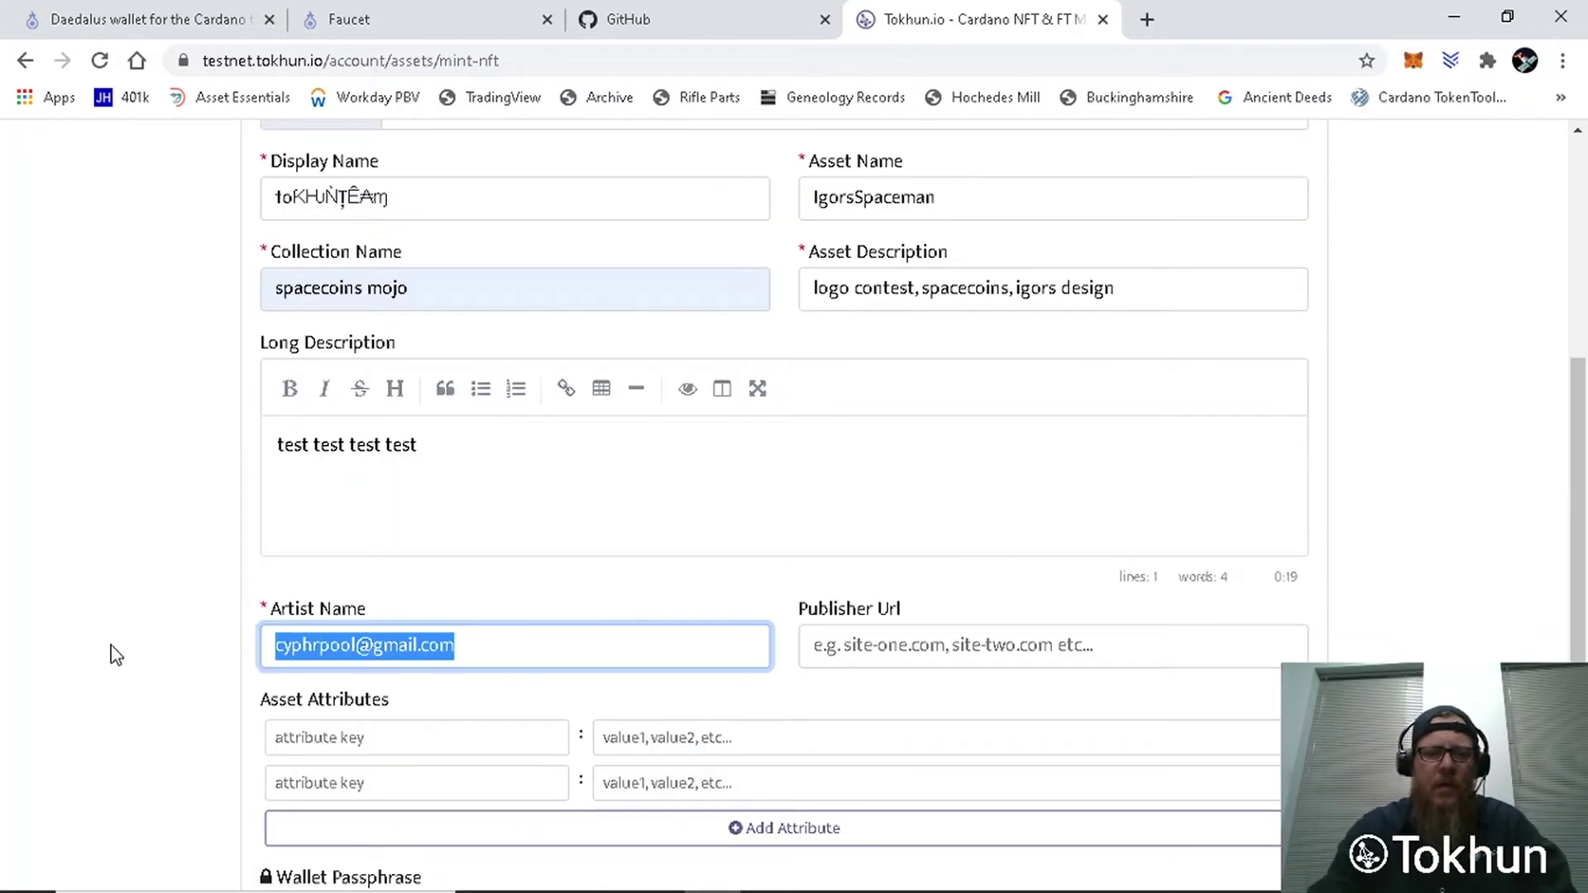
pyautogui.write('Liberty')
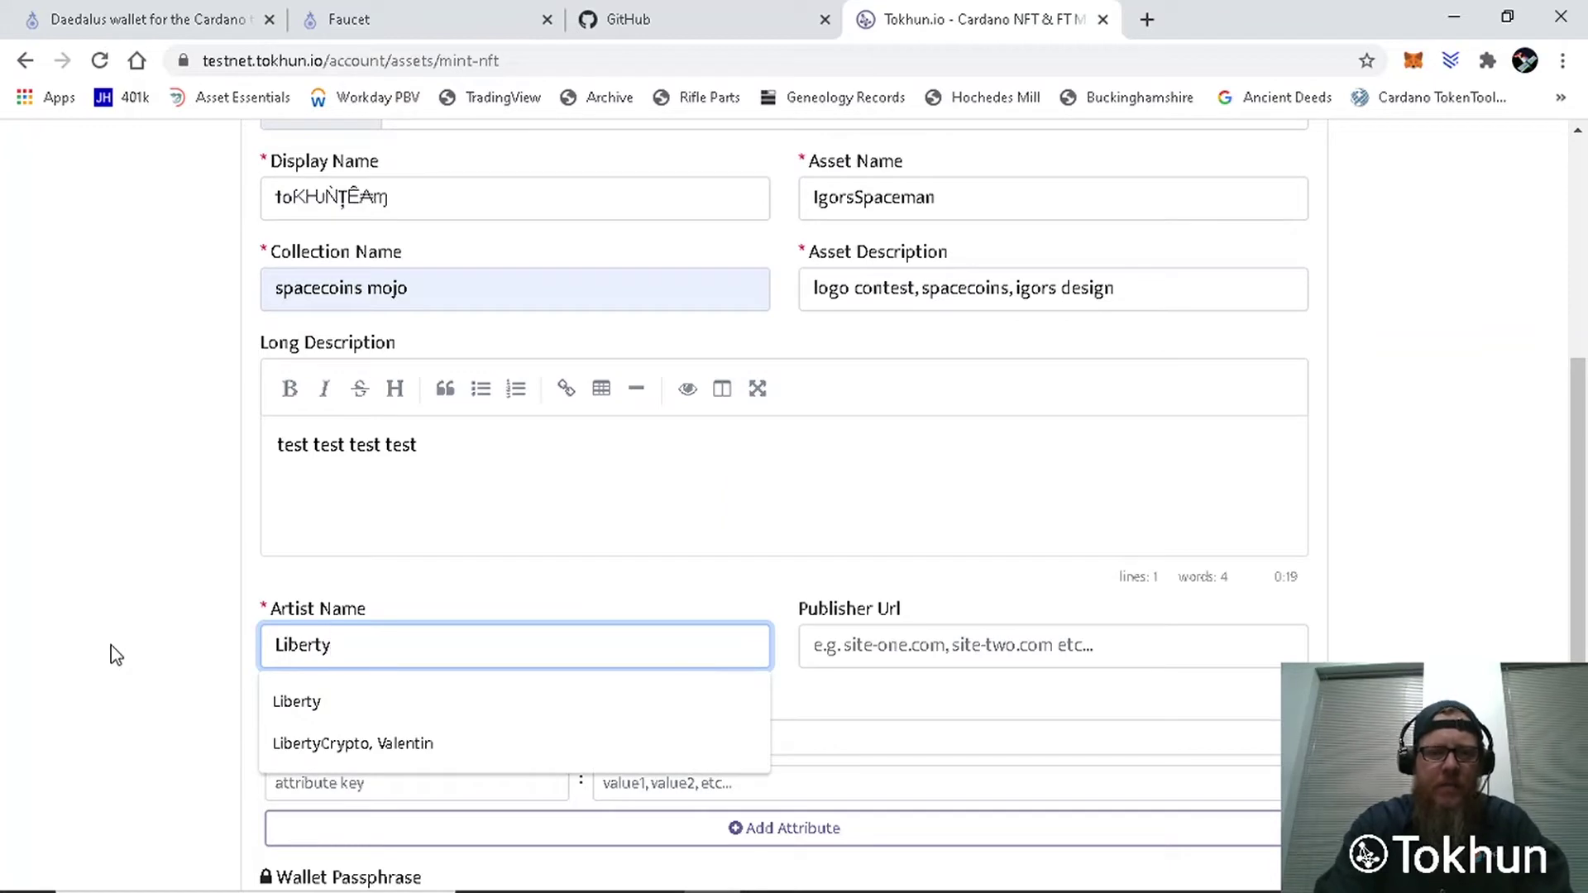
pyautogui.write('Crypto')
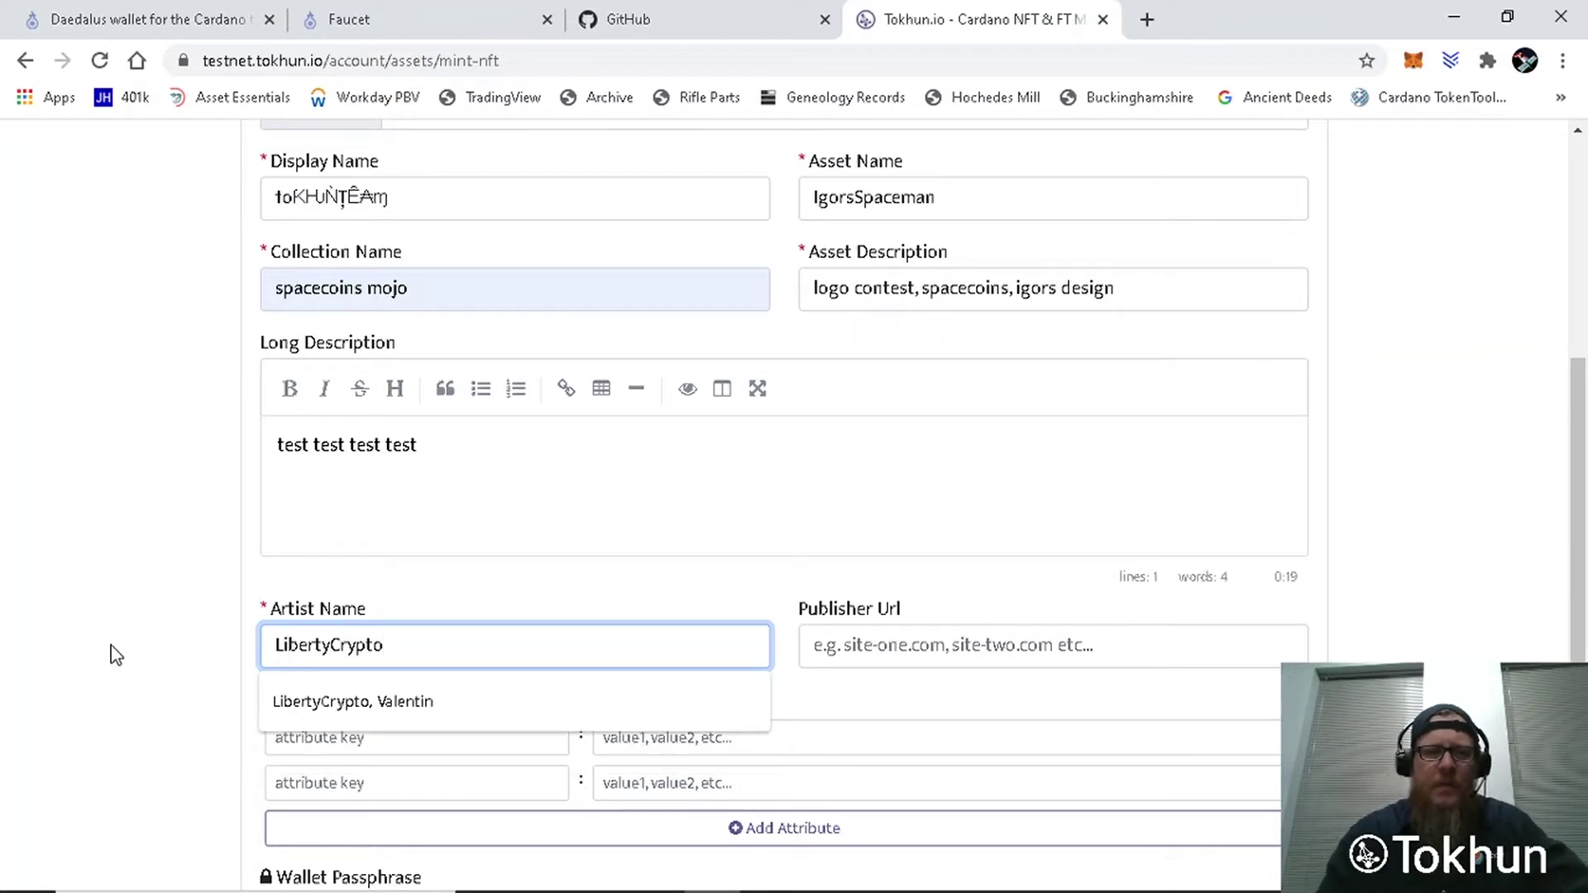
# Step: Set the publisher URL to the two sites "token.io, adosia.io", using the saved suggestions
pyautogui.click(976, 656)
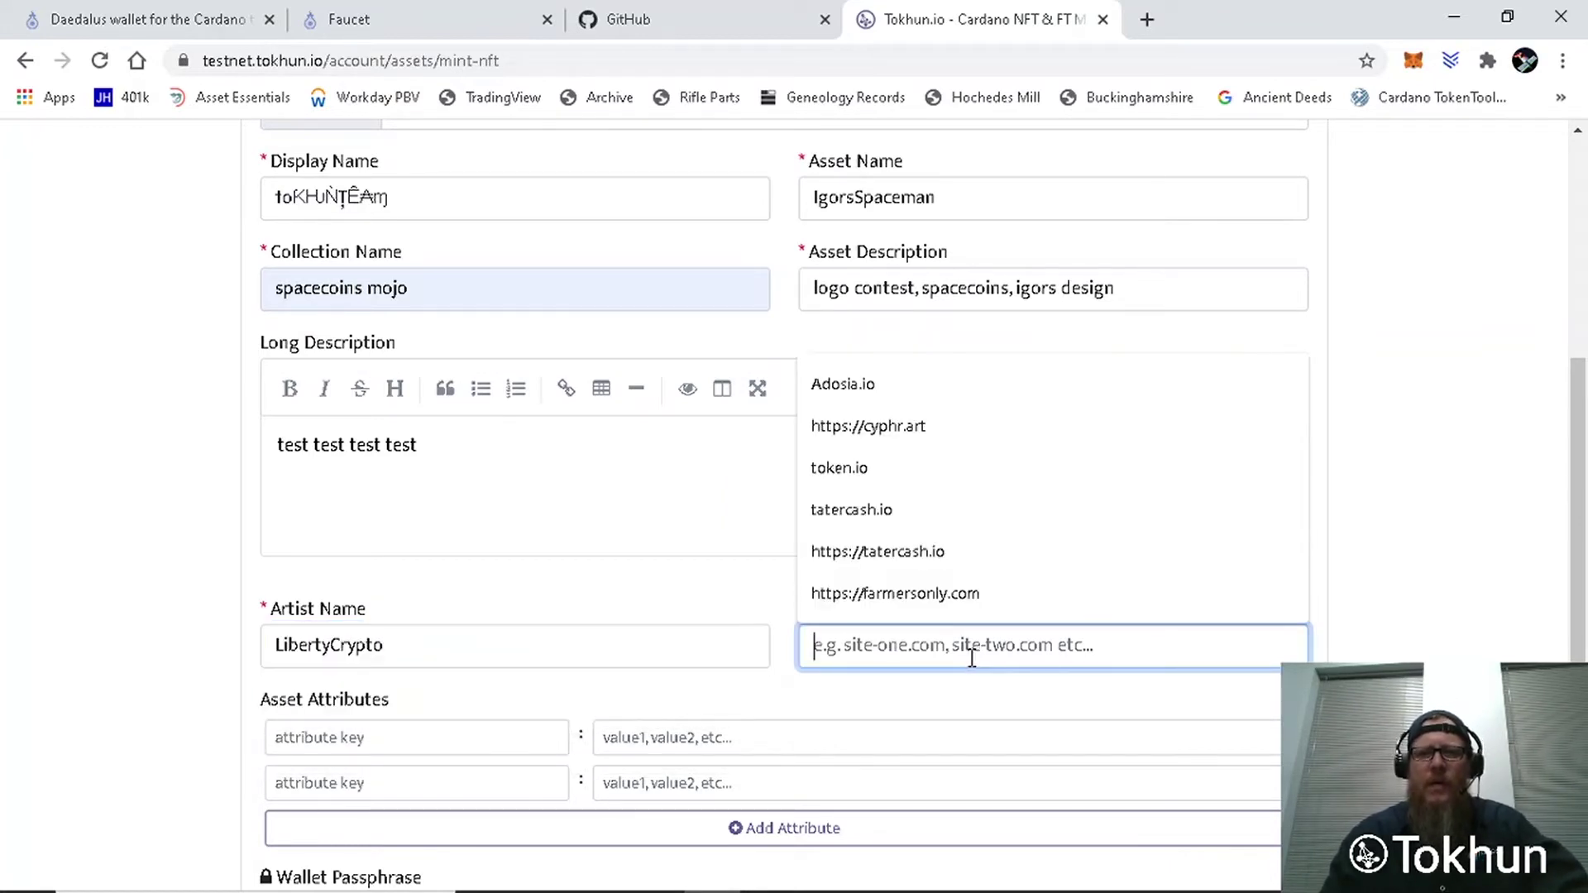
pyautogui.click(958, 708)
pyautogui.click(927, 648)
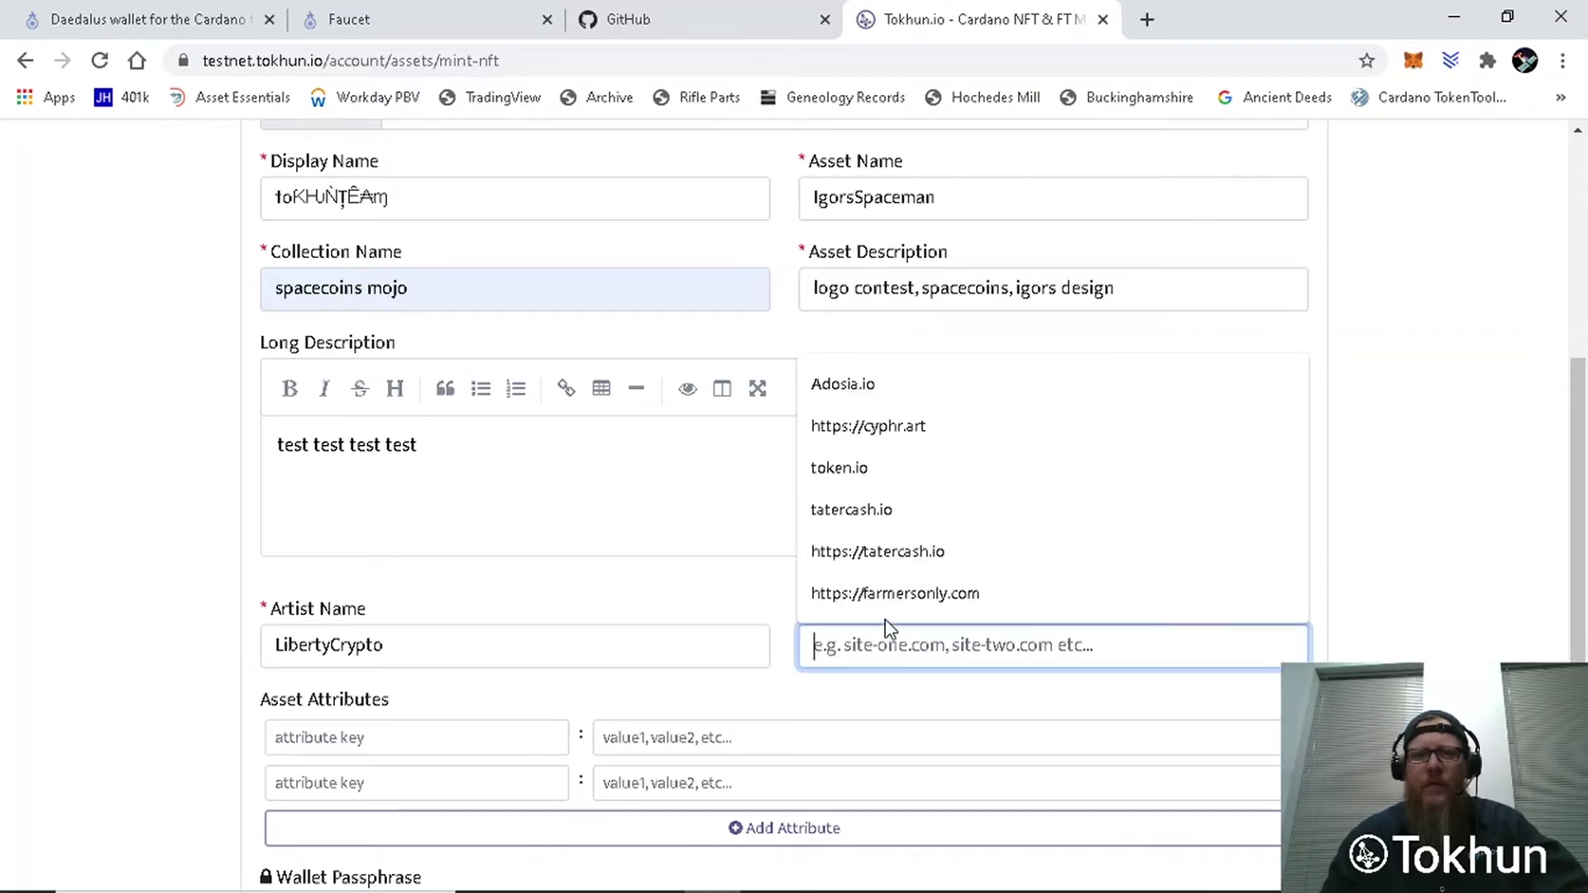
pyautogui.click(934, 487)
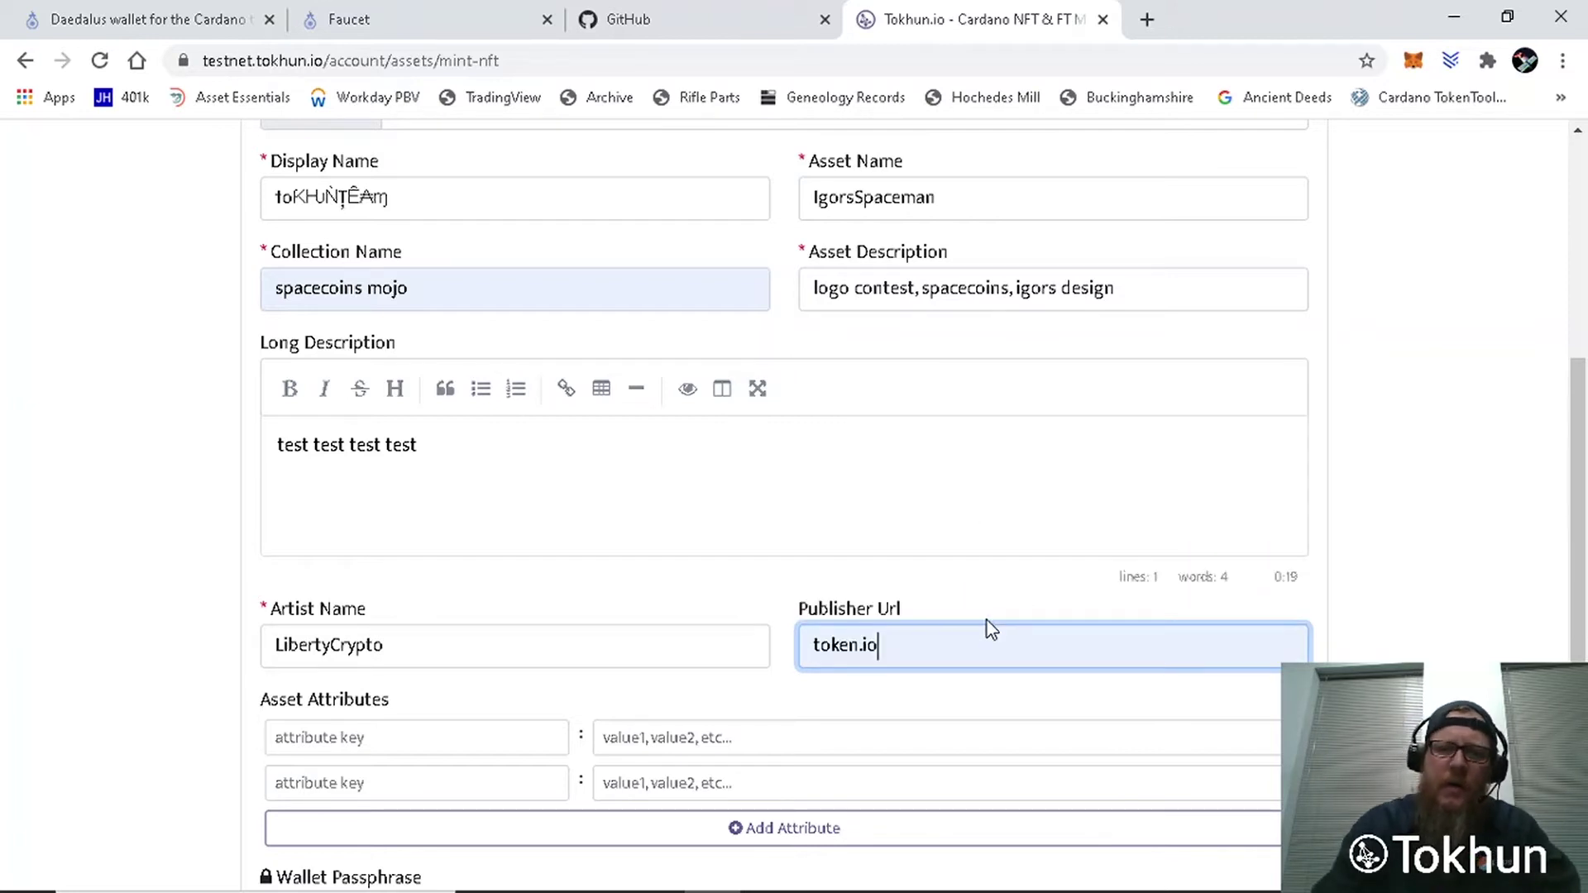
pyautogui.write(',')
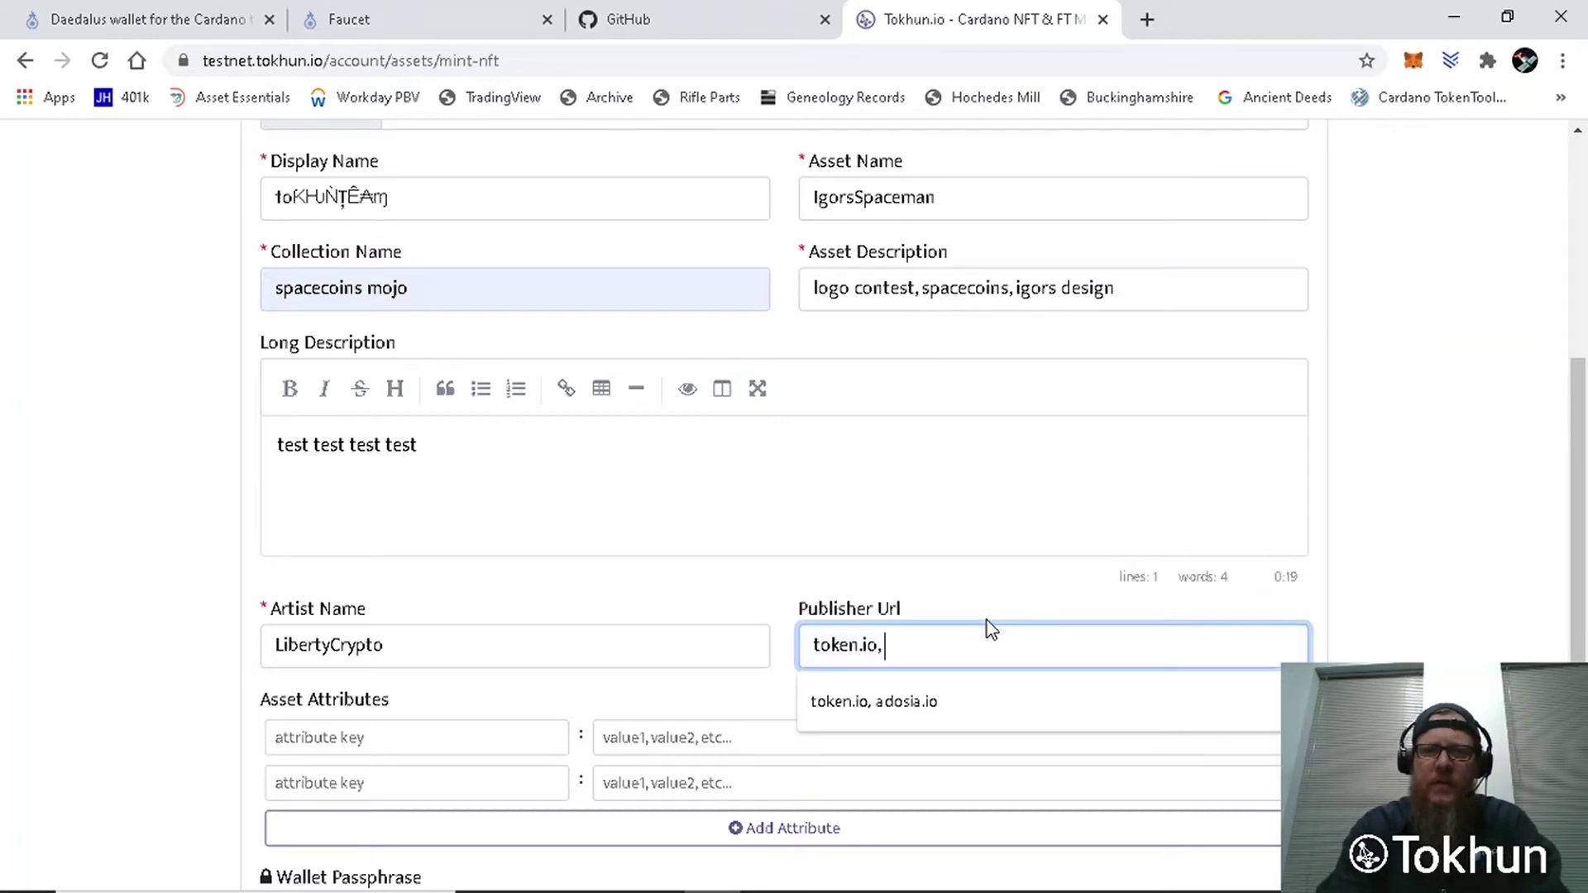
pyautogui.write(' a')
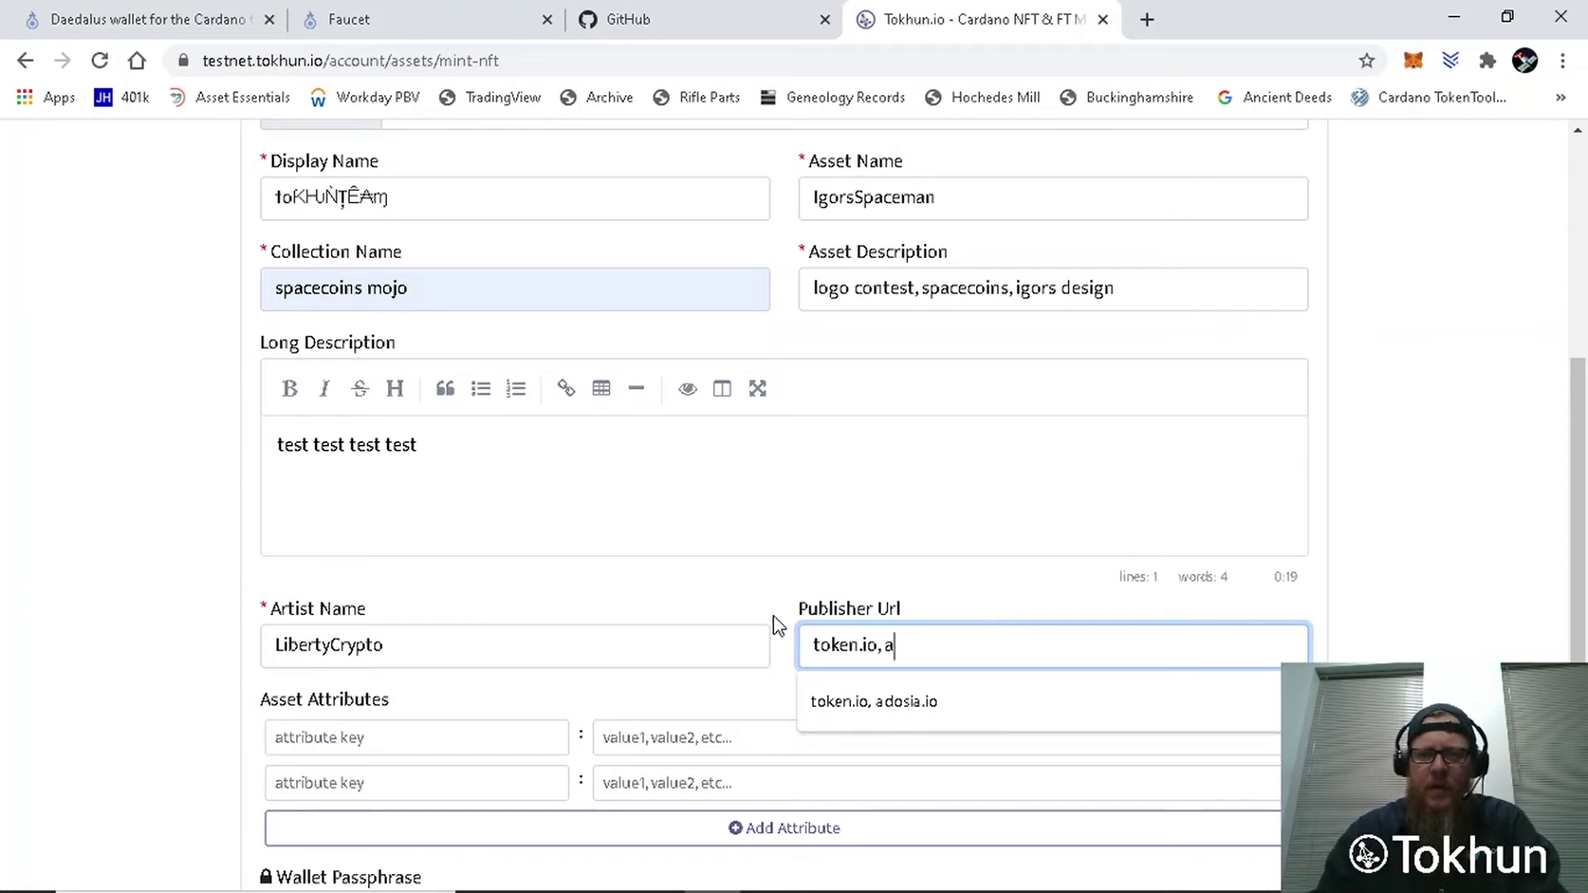
pyautogui.click(870, 701)
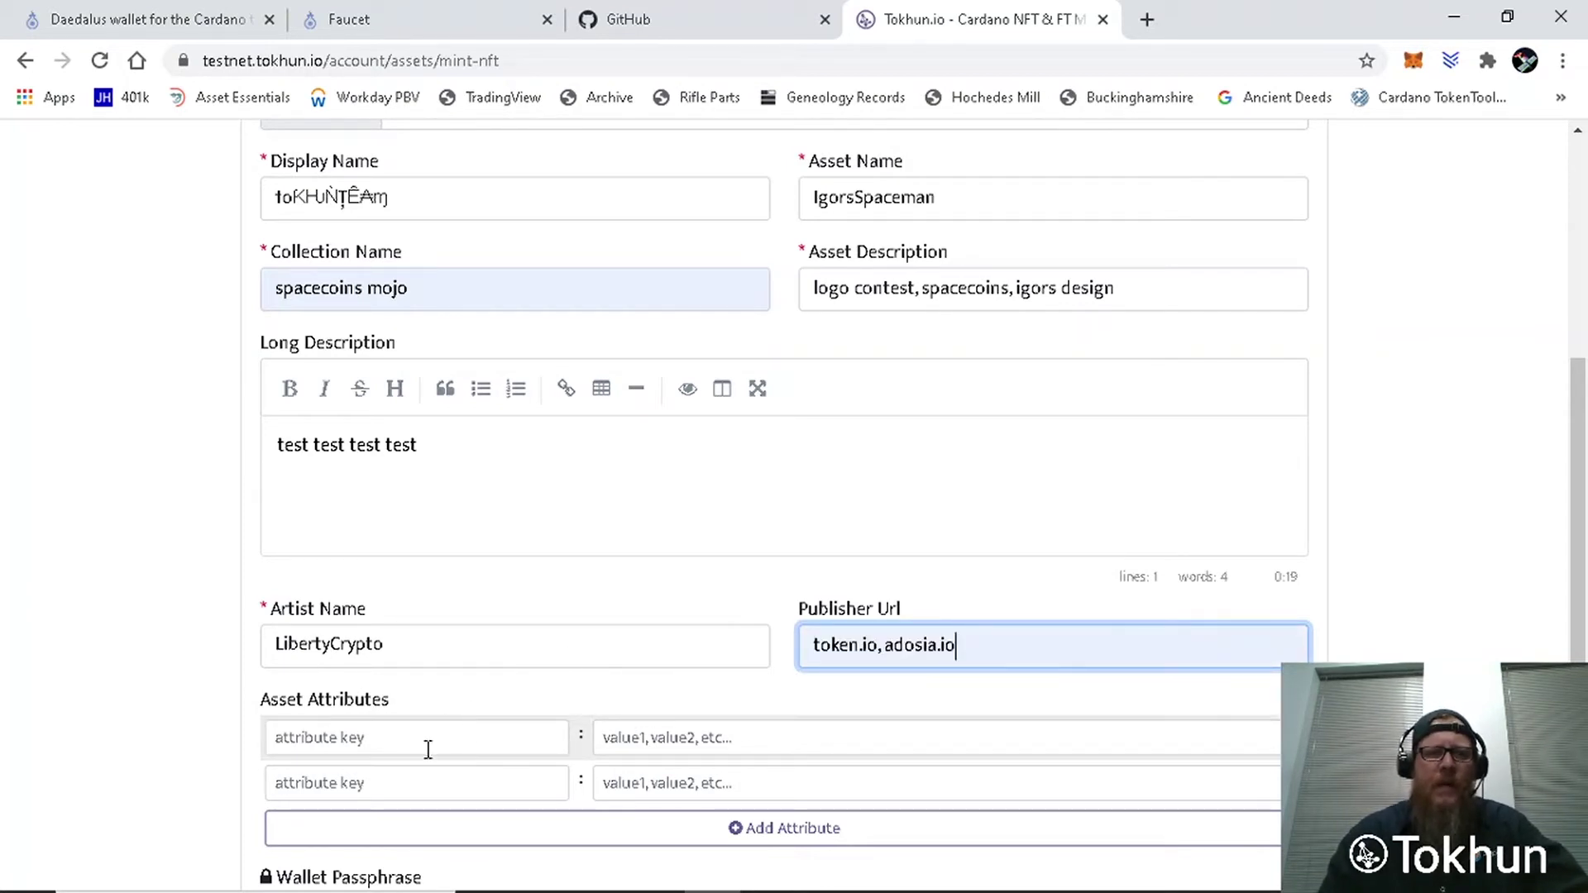
# Step: Add the asset attribute "left hand" with the saved values "torn space suit sleeve, astro glove, your did it flag"
pyautogui.scroll(-3, 491, 650)
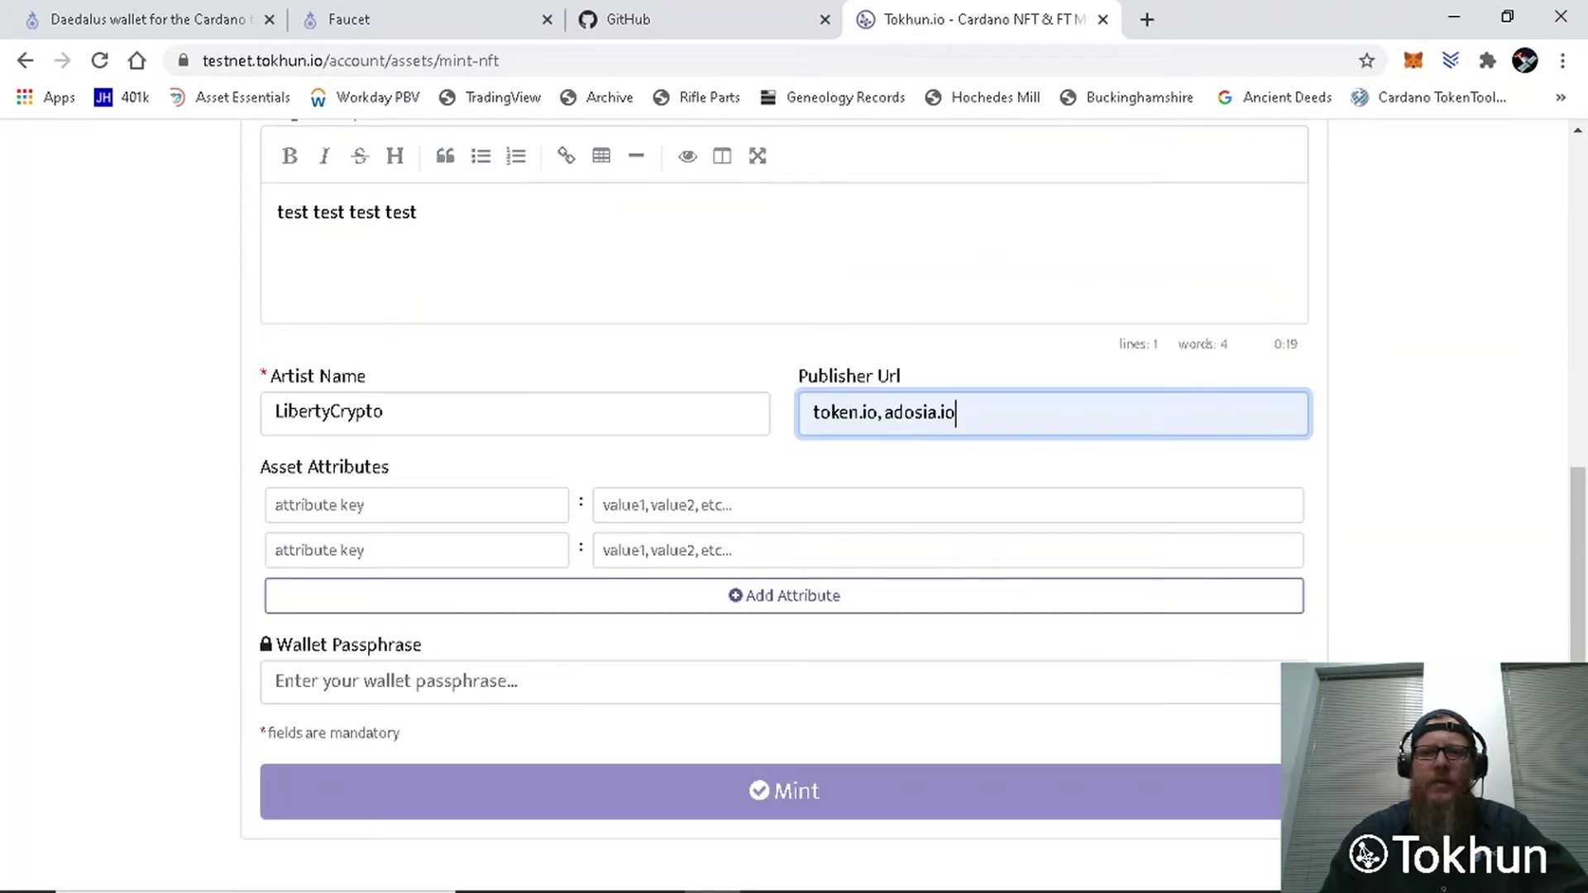
pyautogui.click(464, 505)
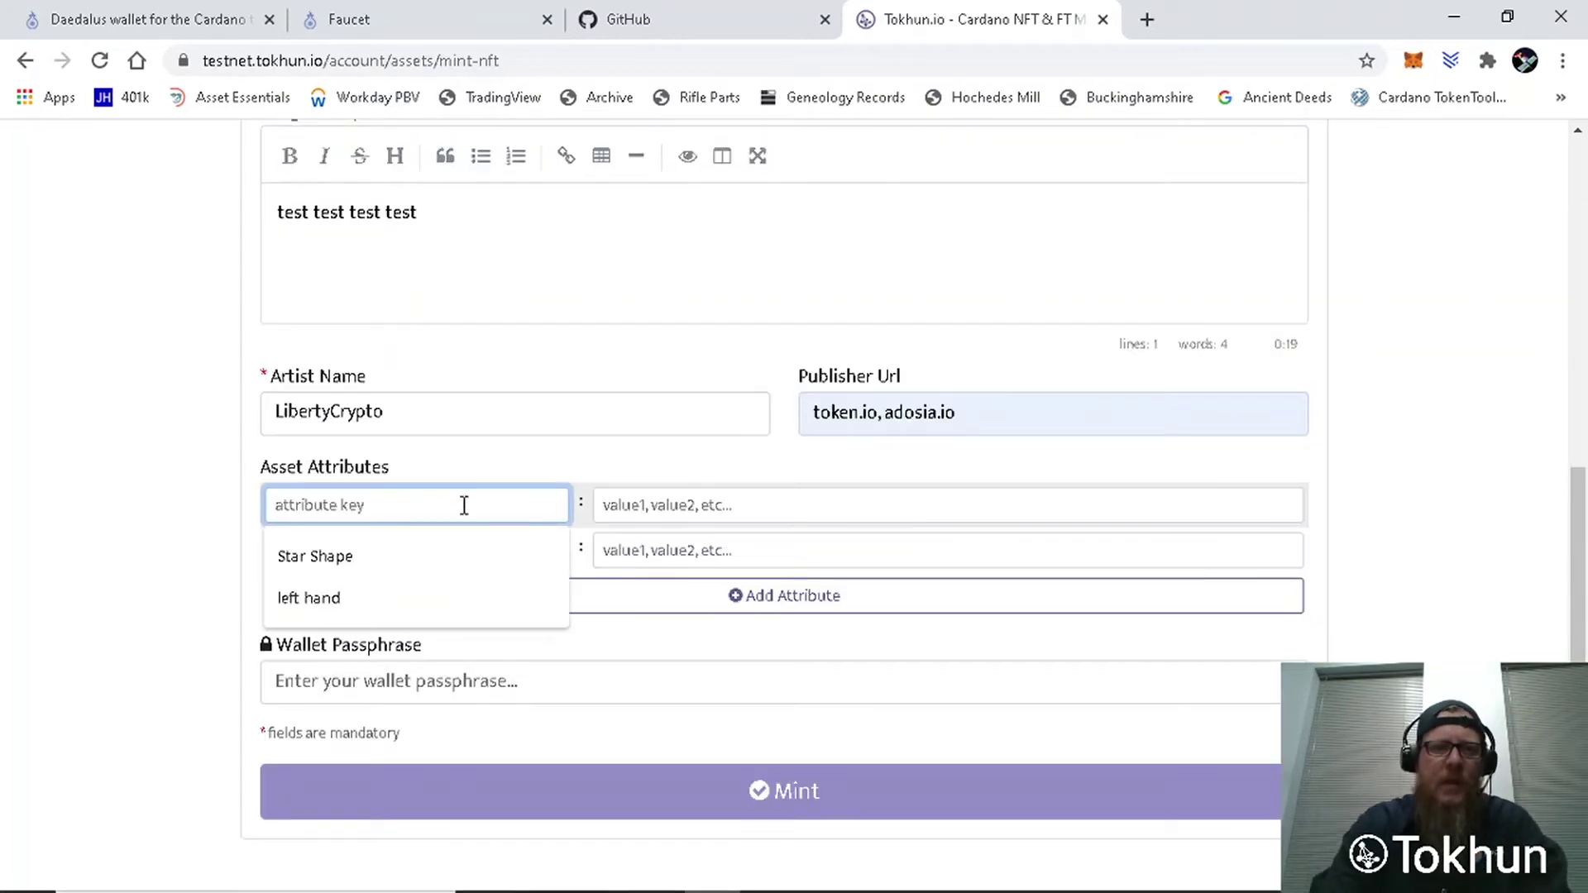
pyautogui.click(344, 600)
pyautogui.click(848, 504)
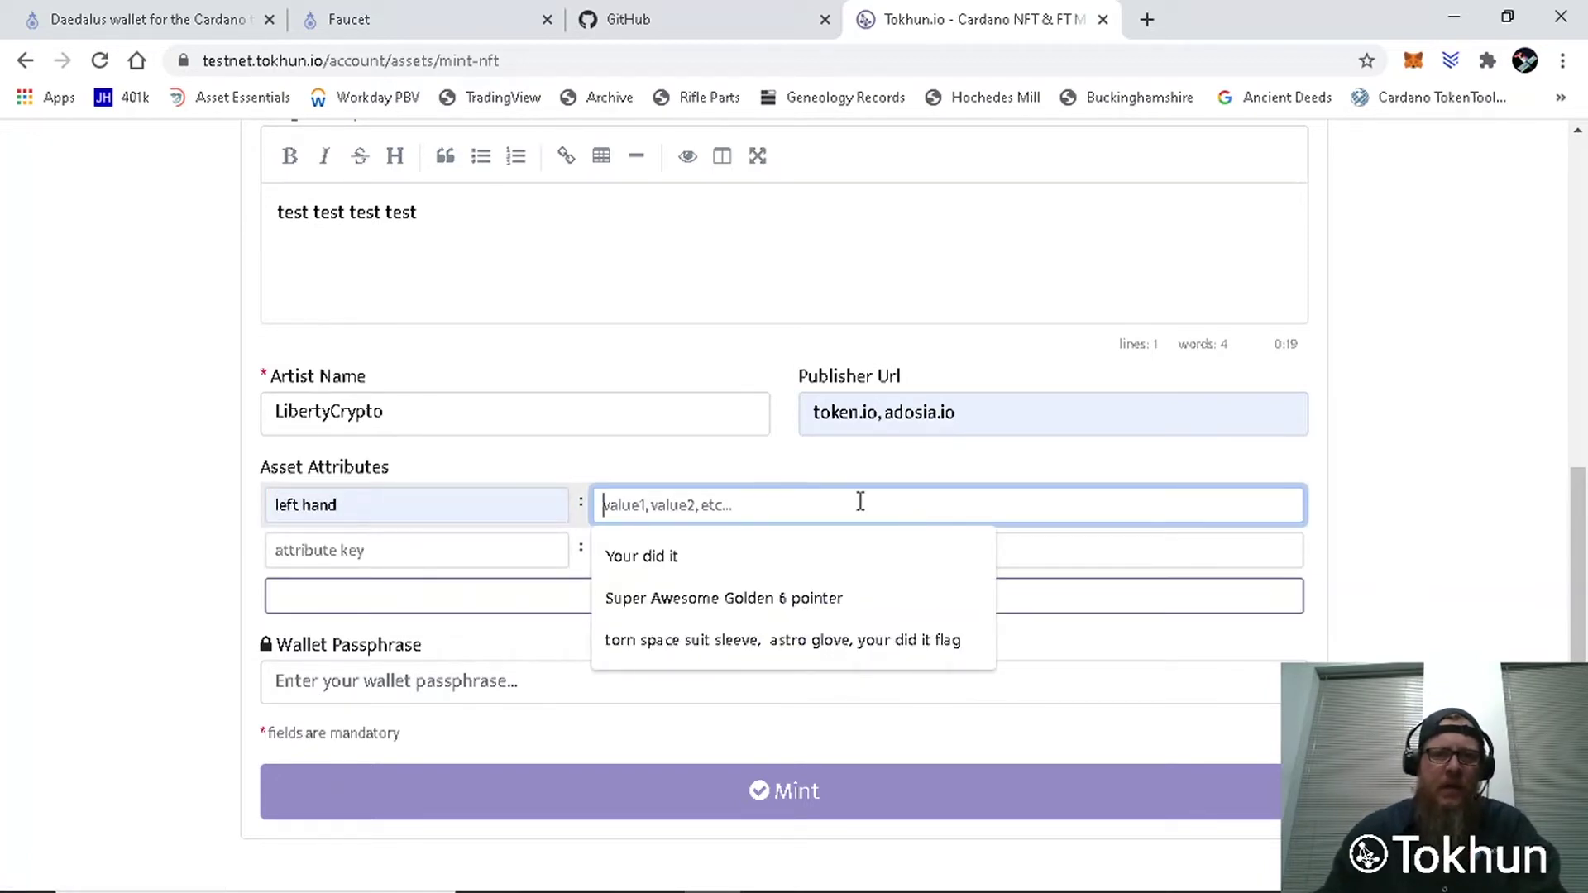
pyautogui.click(836, 642)
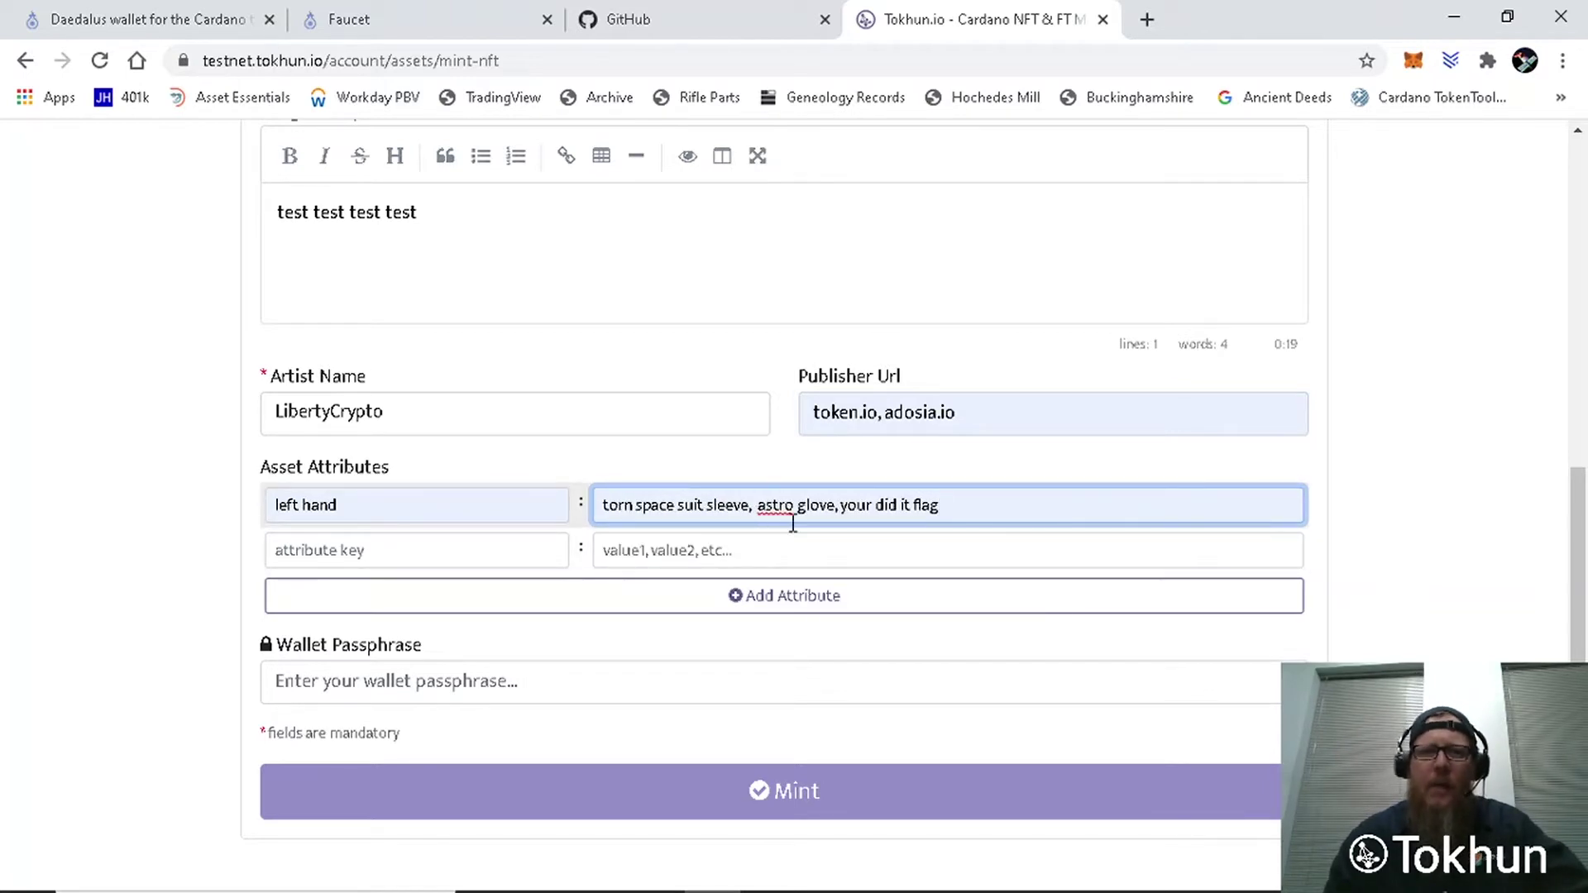
pyautogui.click(842, 503)
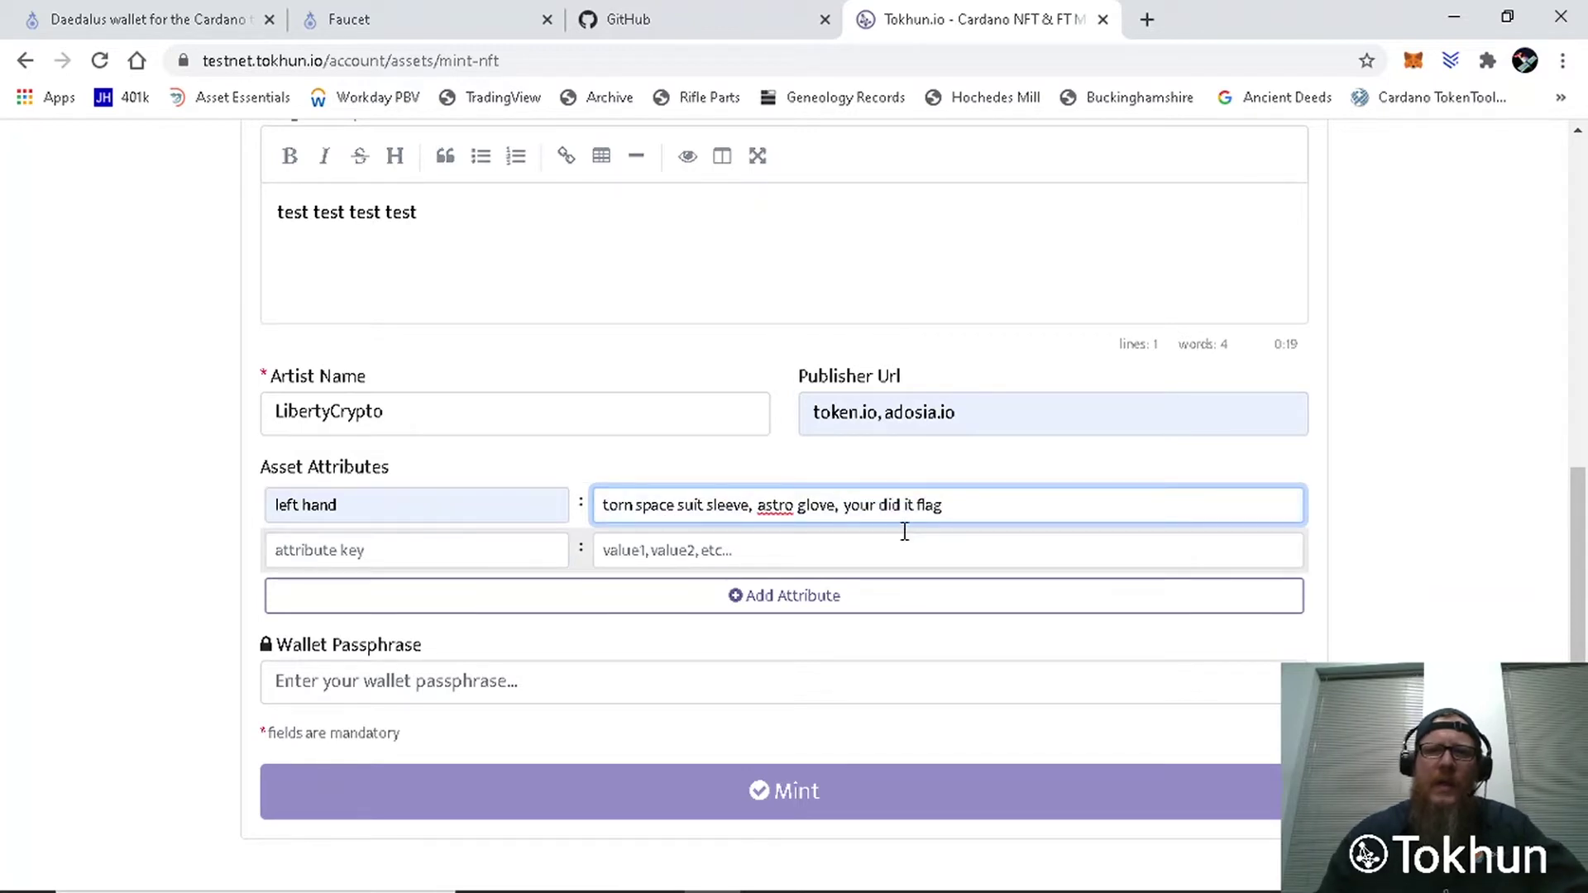
# Step: Add a second asset attribute with the key "background" and the value "moon"
pyautogui.click(479, 543)
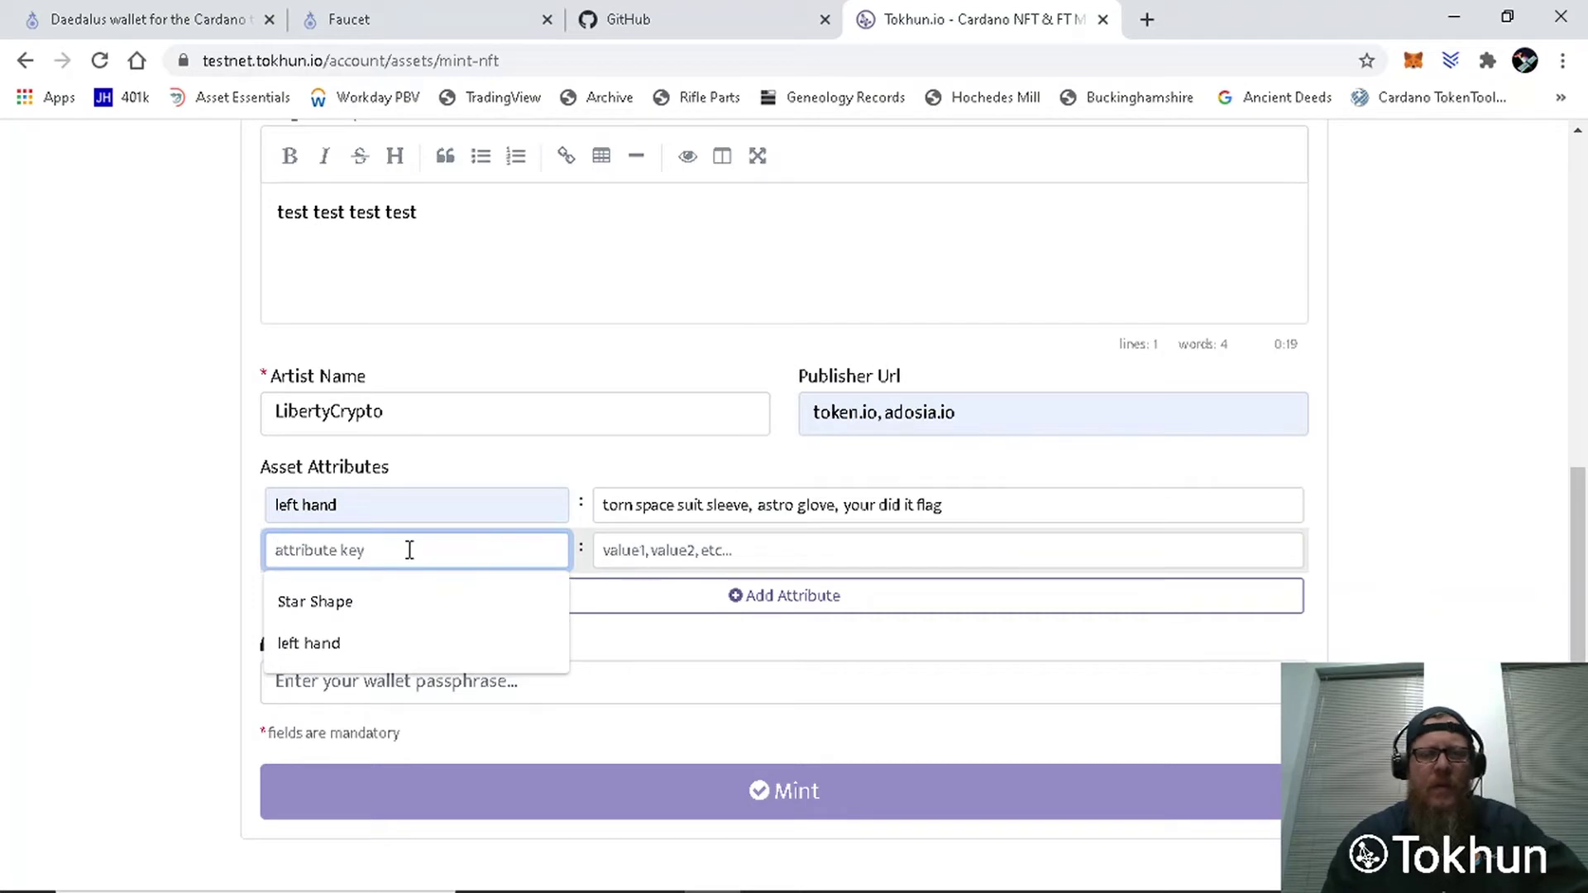
pyautogui.write('ba')
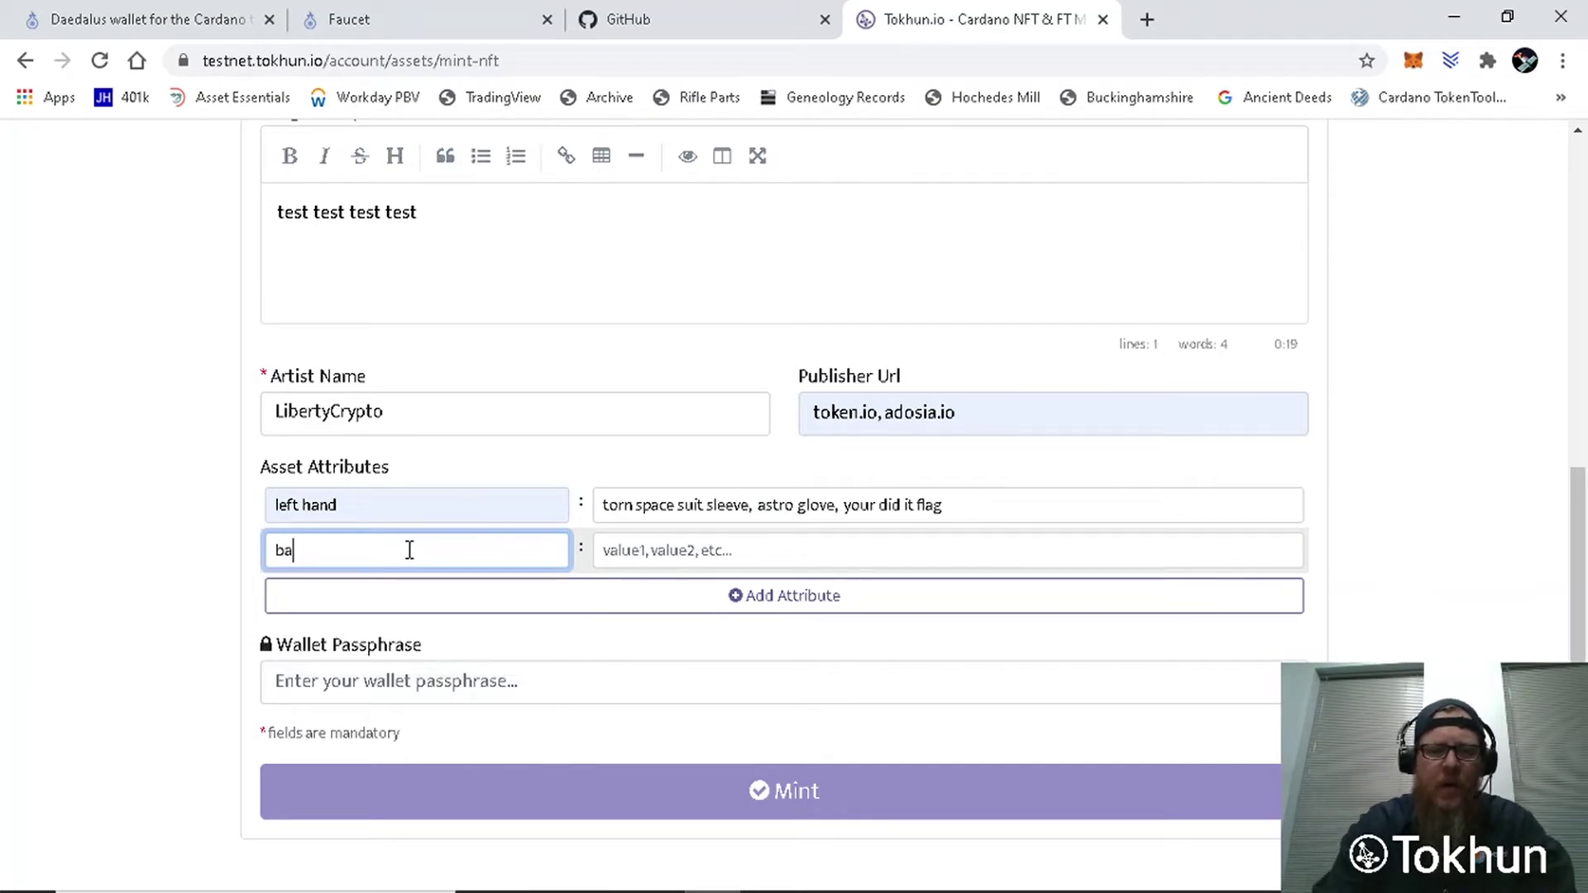
pyautogui.write('ckground')
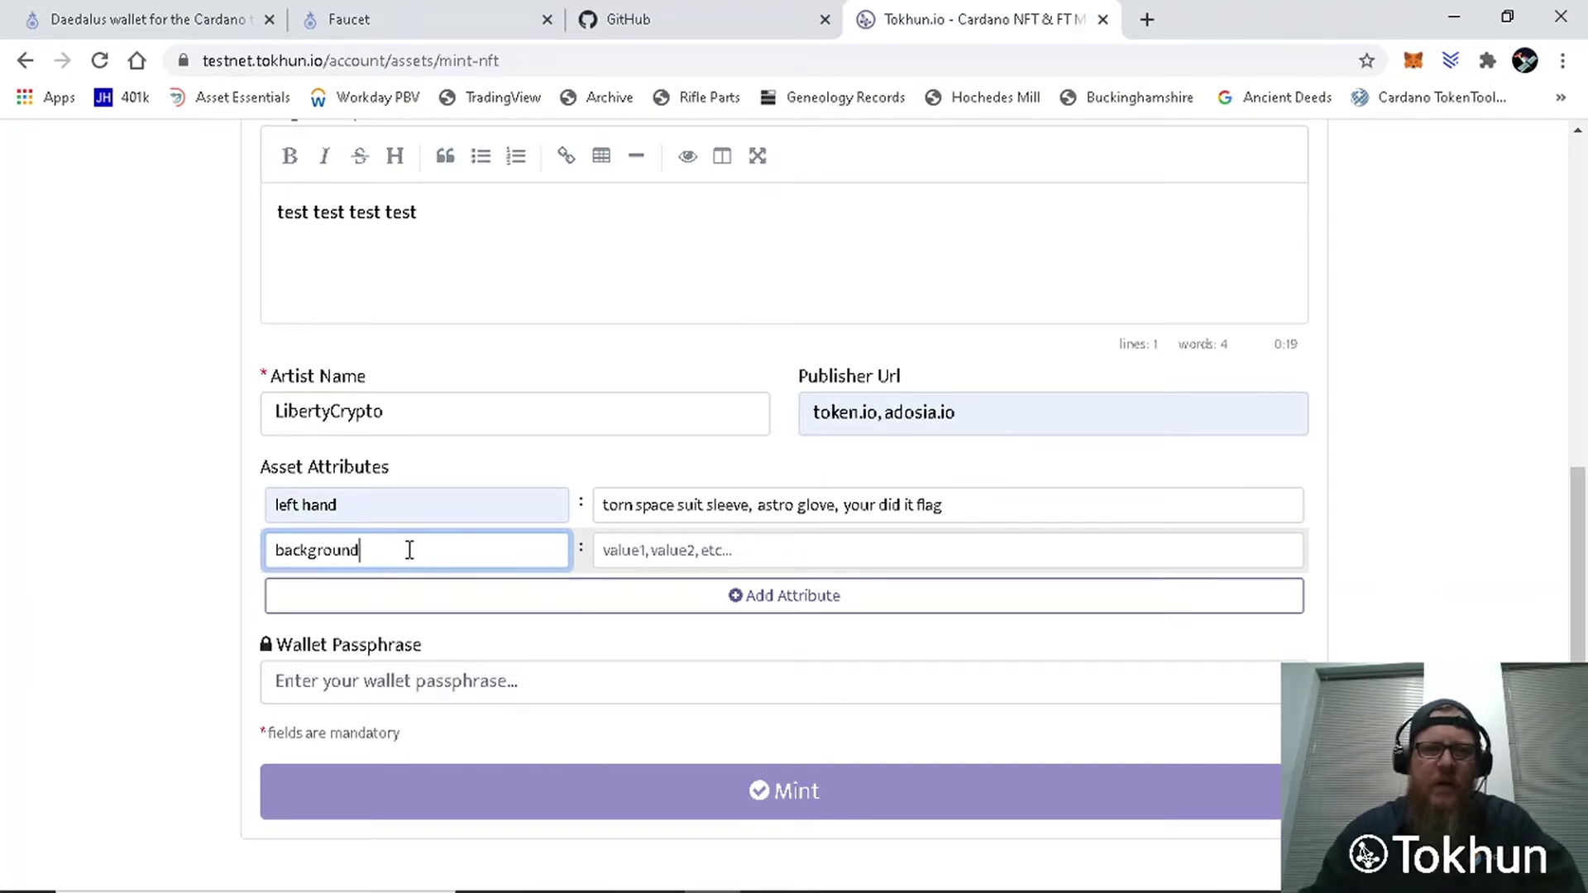
pyautogui.click(774, 554)
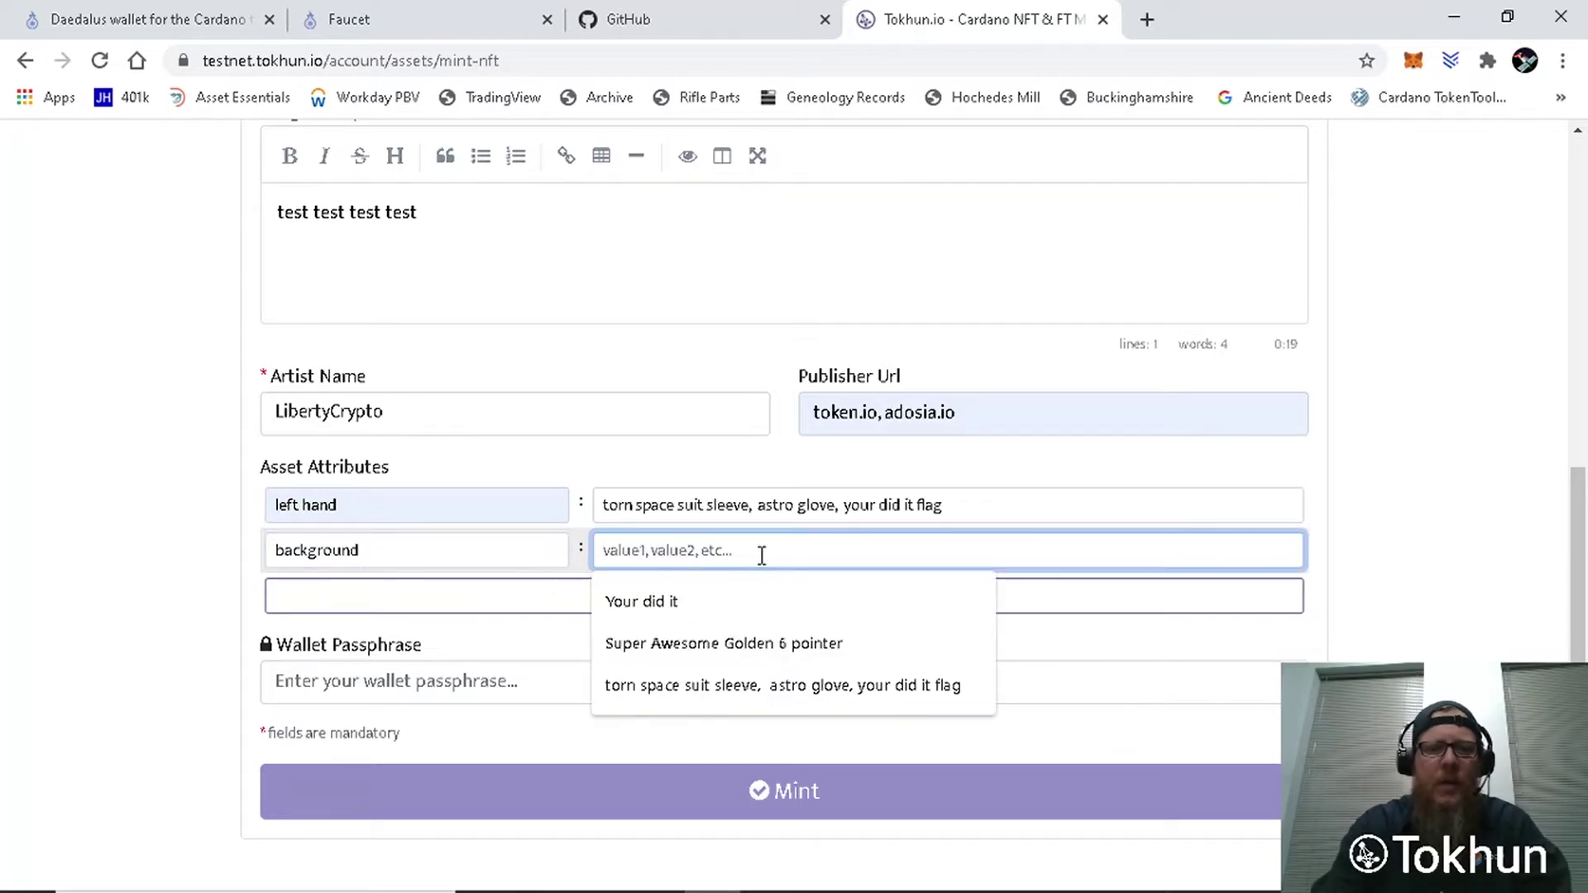
pyautogui.write('moon')
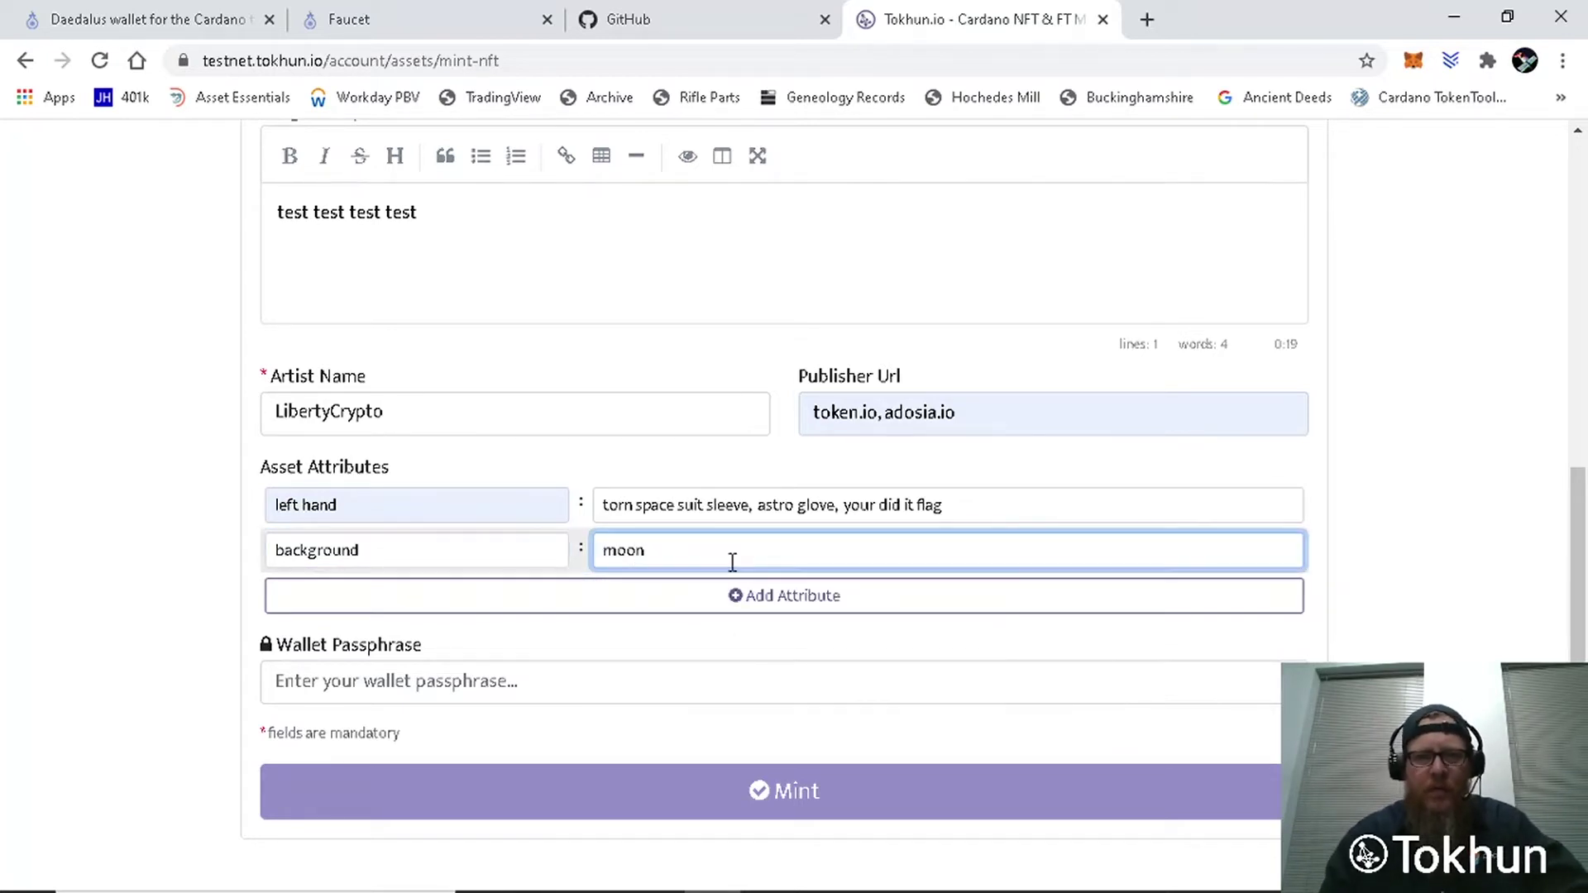
pyautogui.click(782, 652)
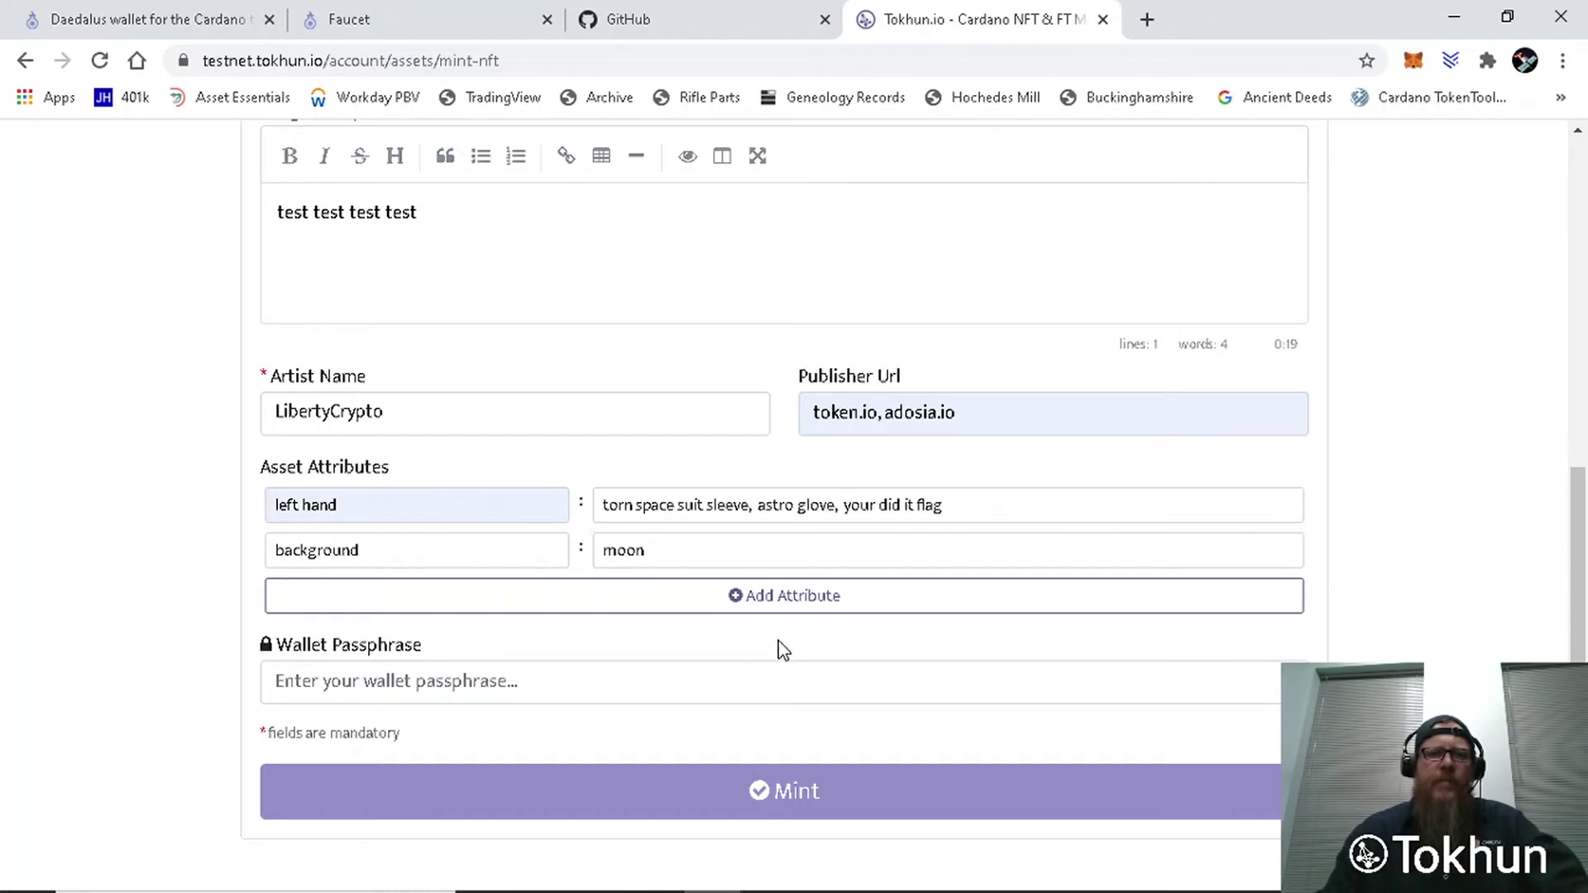
# Step: Add three more empty attribute rows below the background attribute
pyautogui.click(819, 613)
pyautogui.click(823, 638)
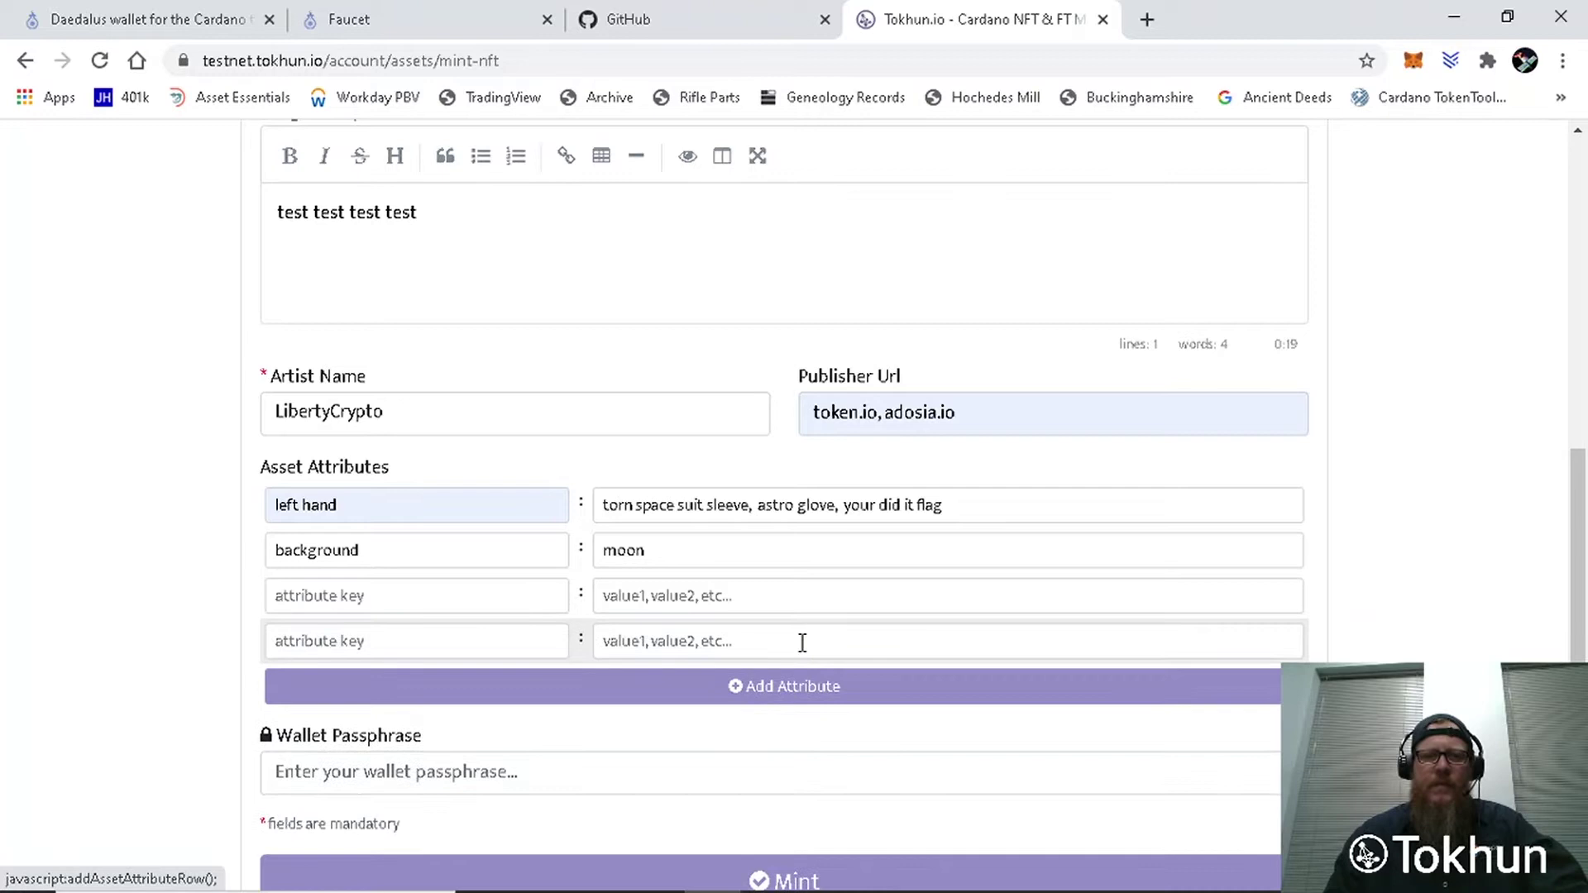
pyautogui.click(790, 685)
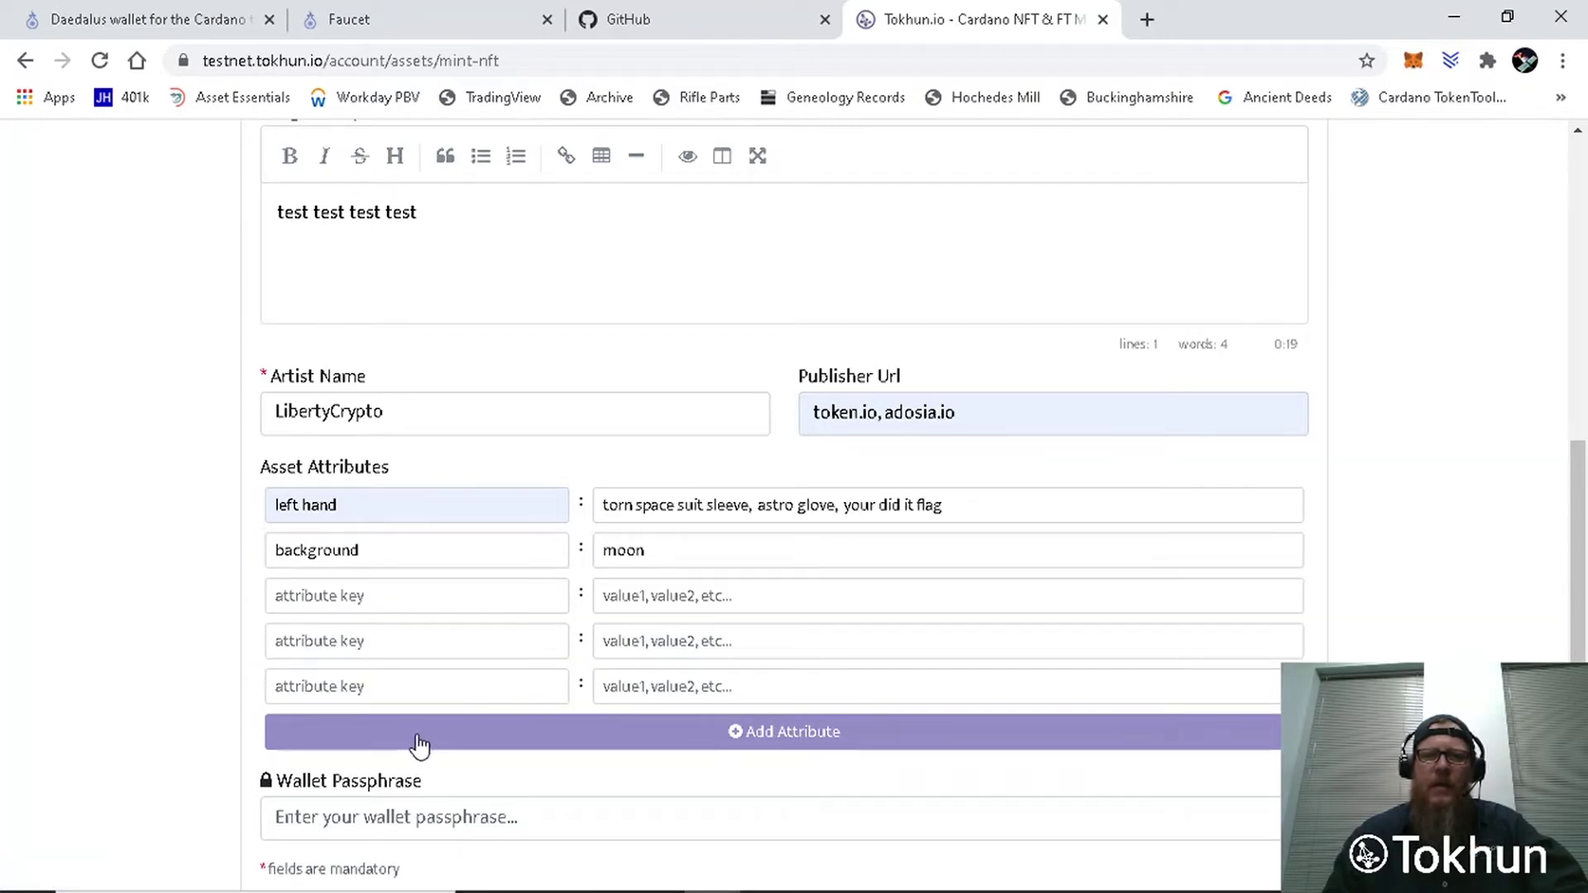
# Step: Enter the wallet passphrase and mint the NFT
pyautogui.scroll(-3, 784, 506)
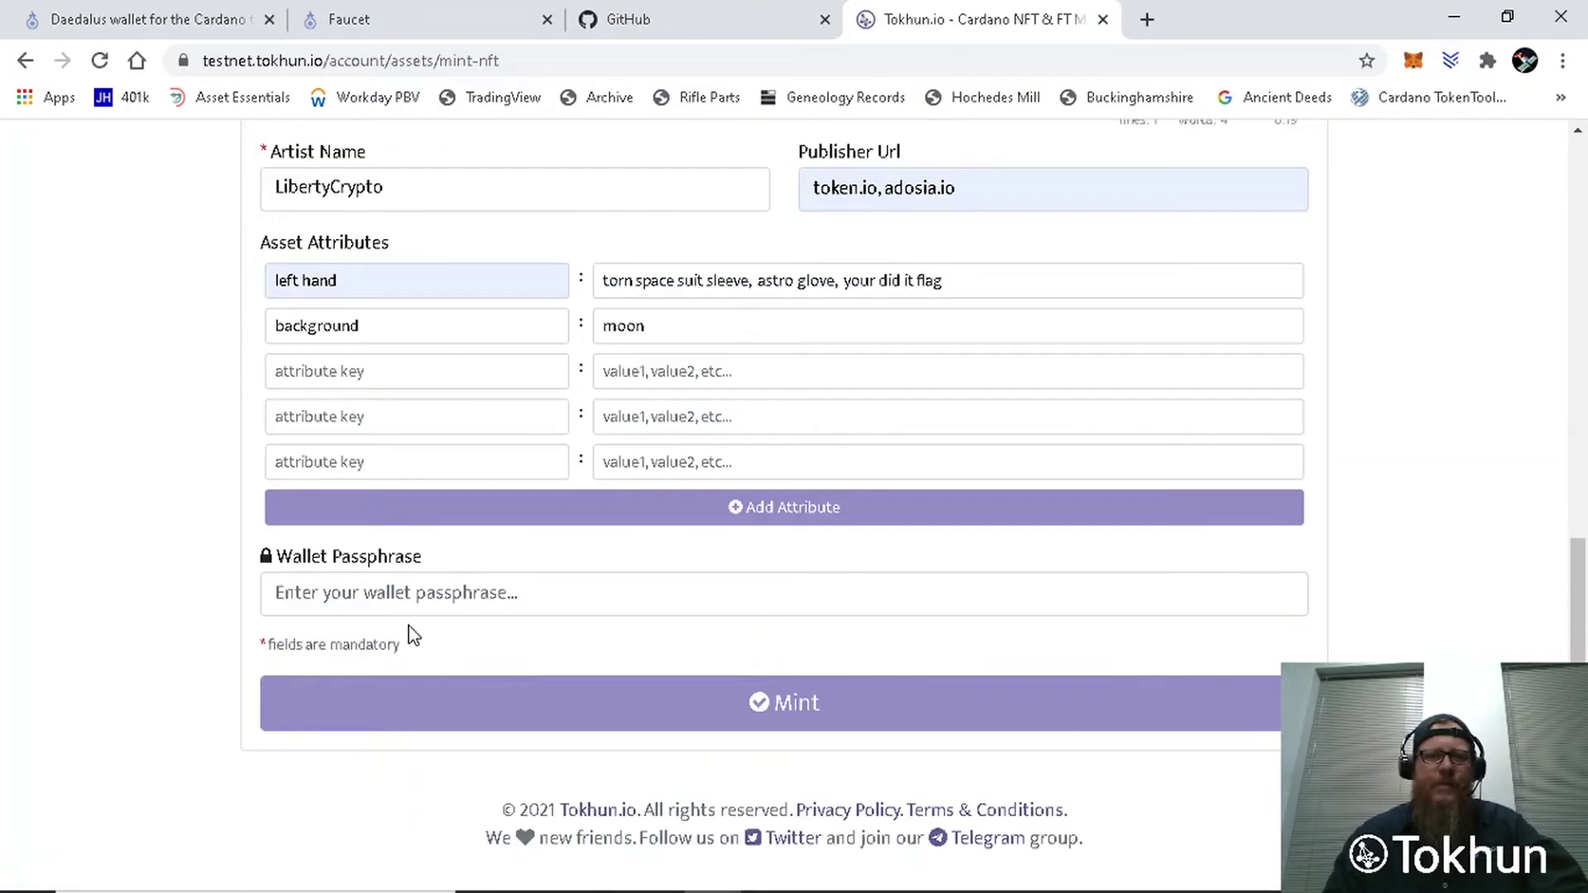
pyautogui.click(579, 612)
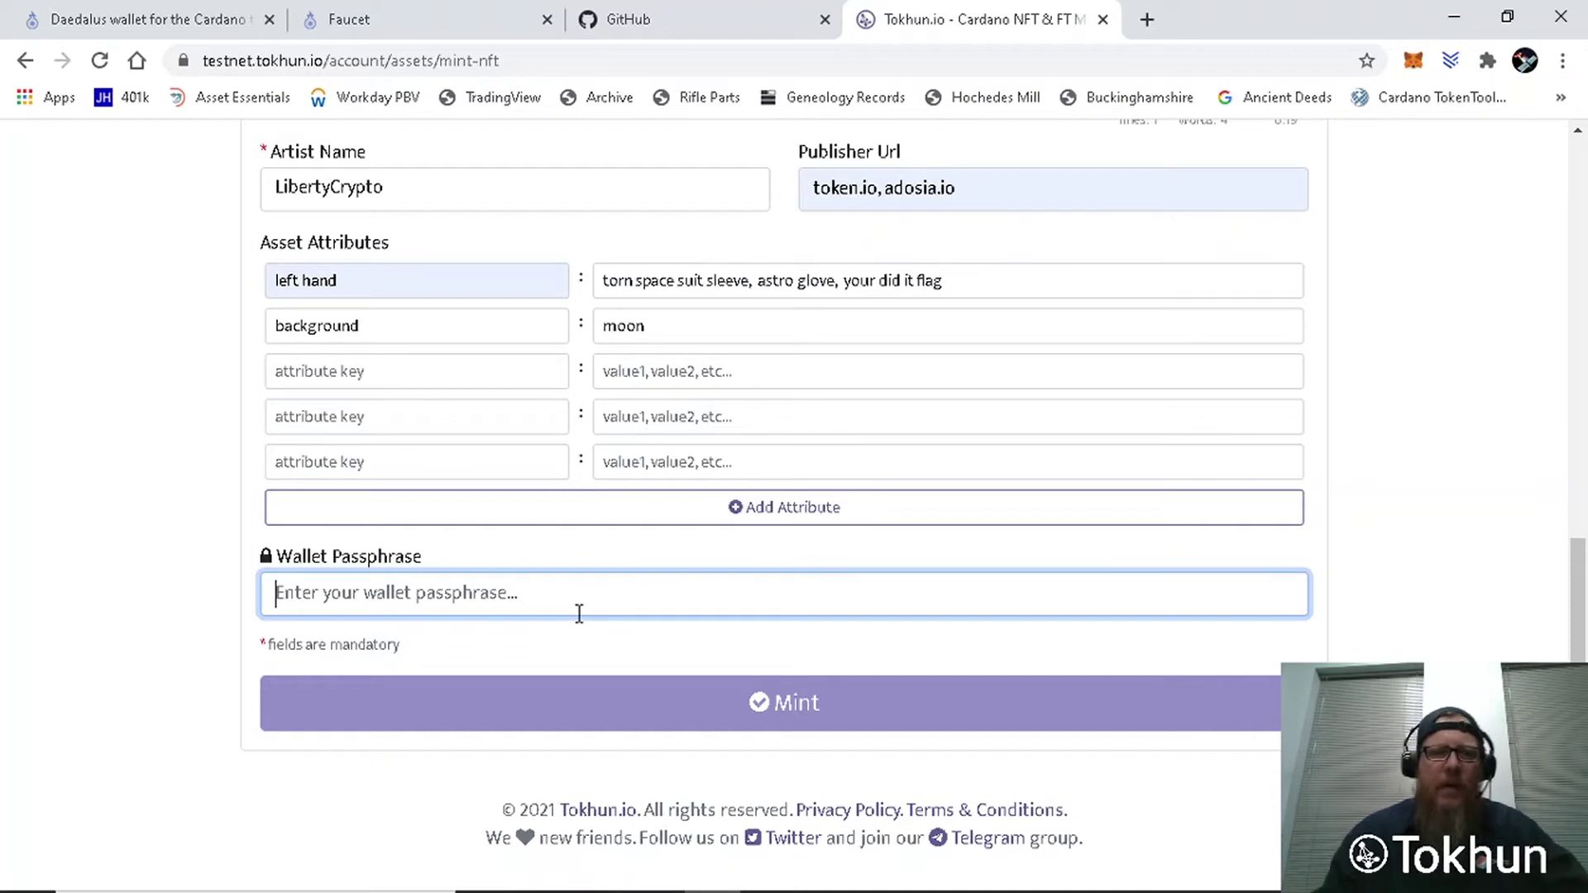
pyautogui.write('••••••••')
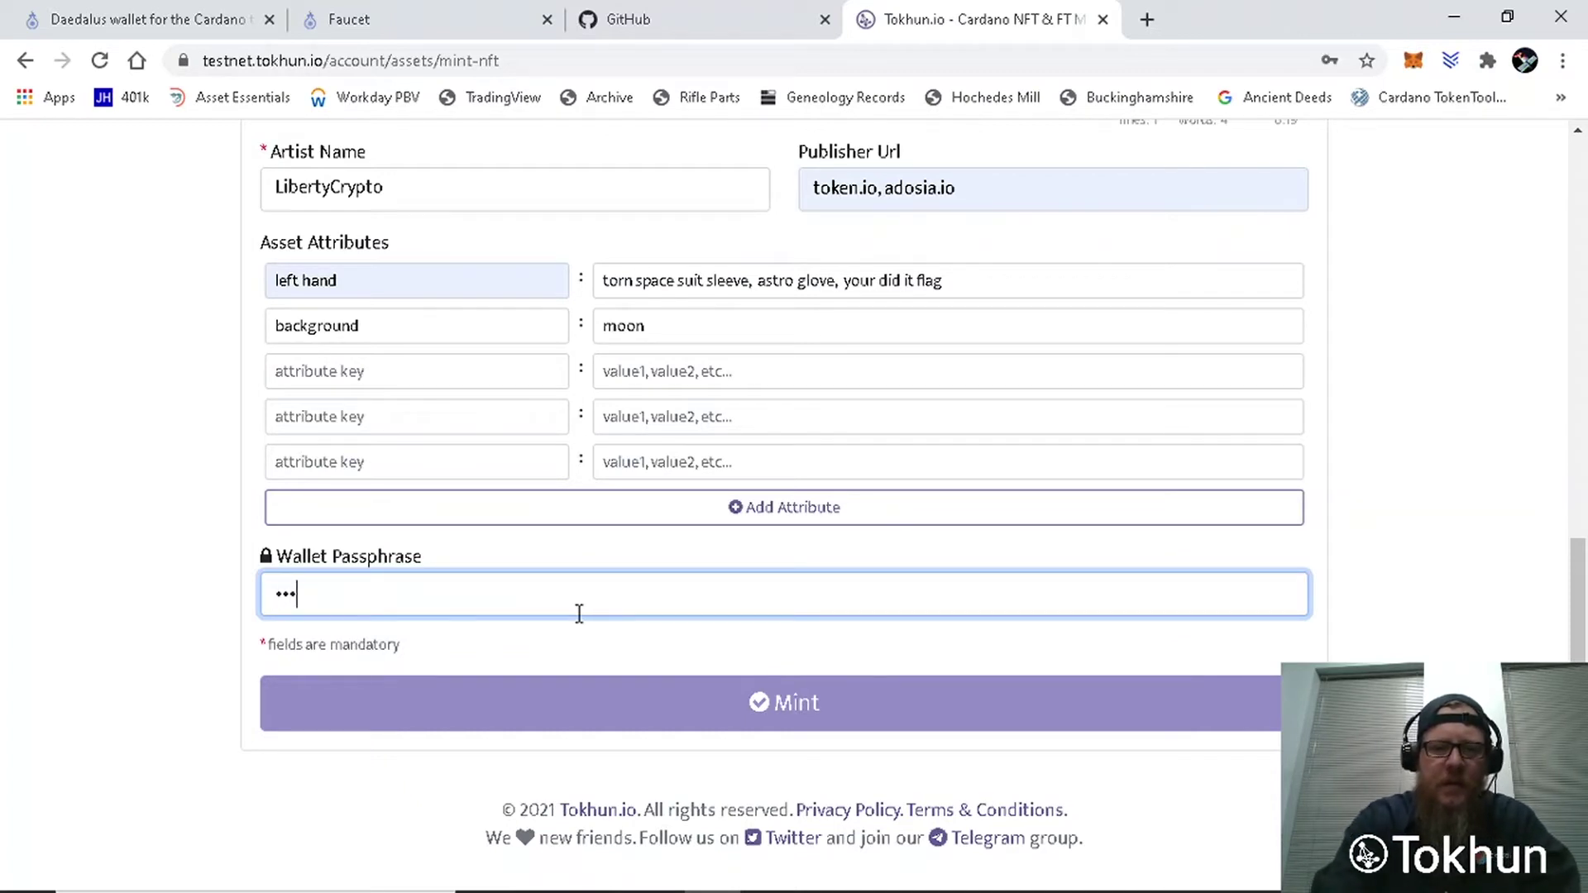
pyautogui.write('••••')
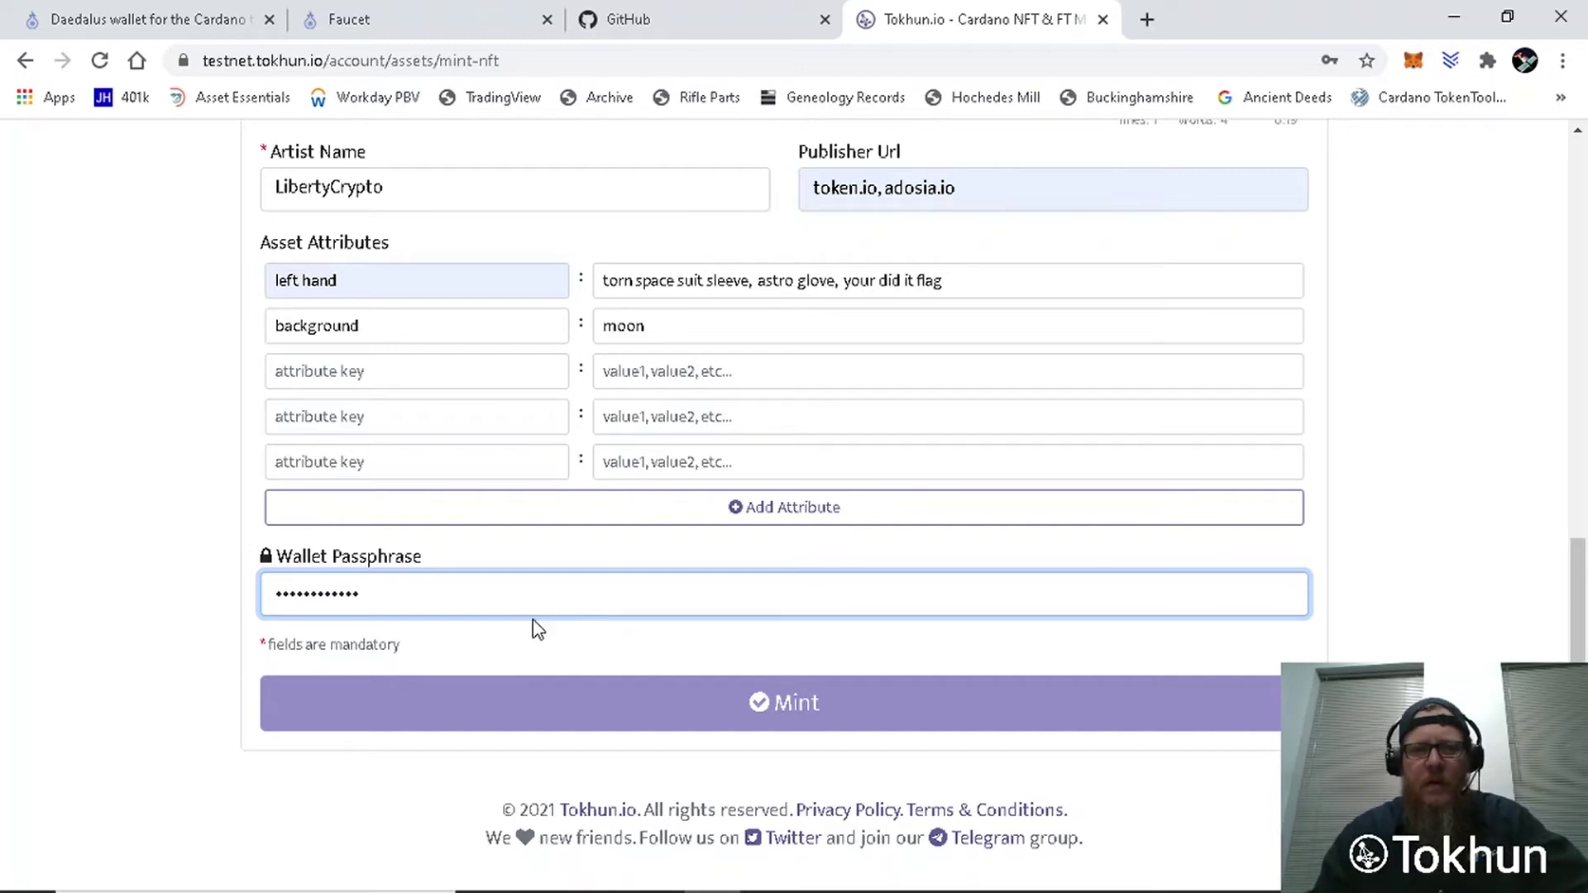
pyautogui.click(565, 711)
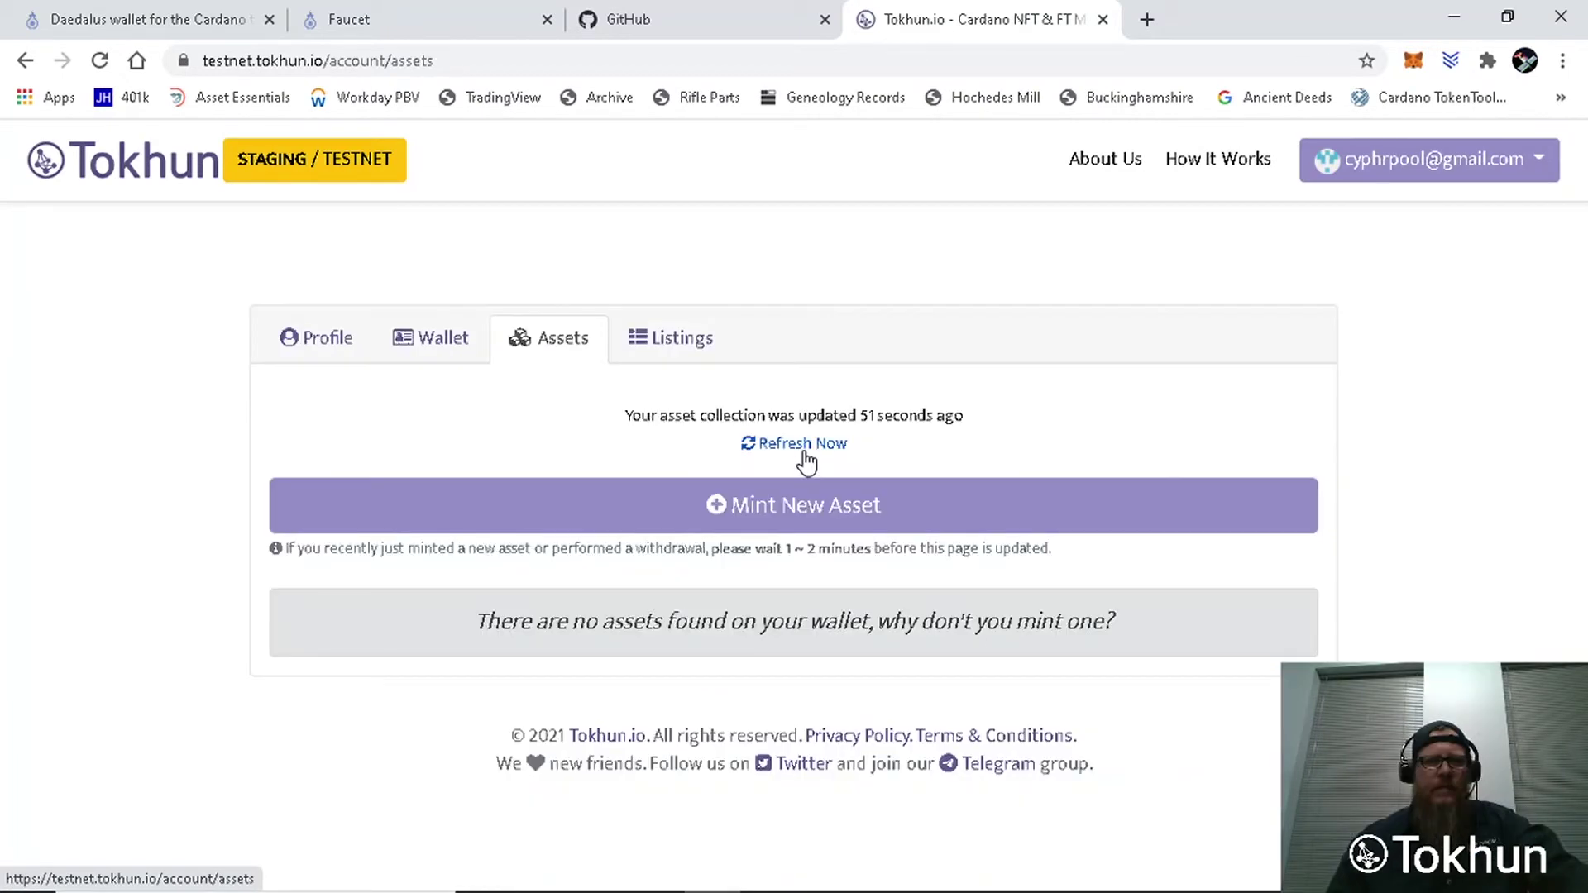
# Step: Refresh the asset collection, view the minted NFT's full-size image on IPFS, and return to the assets page
pyautogui.click(803, 452)
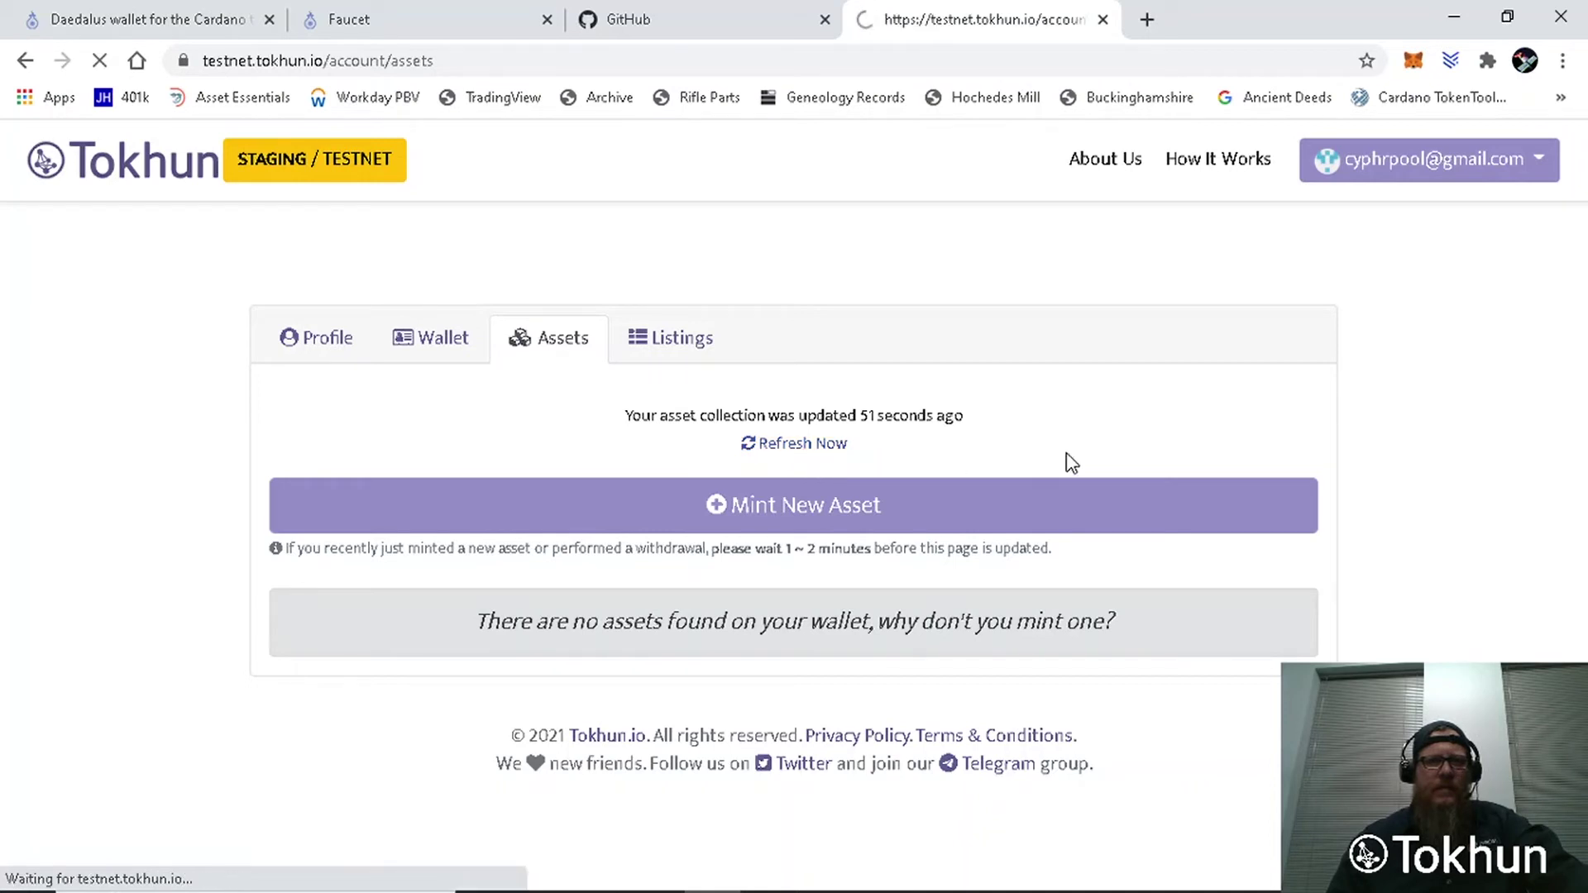
pyautogui.scroll(-2, 1116, 430)
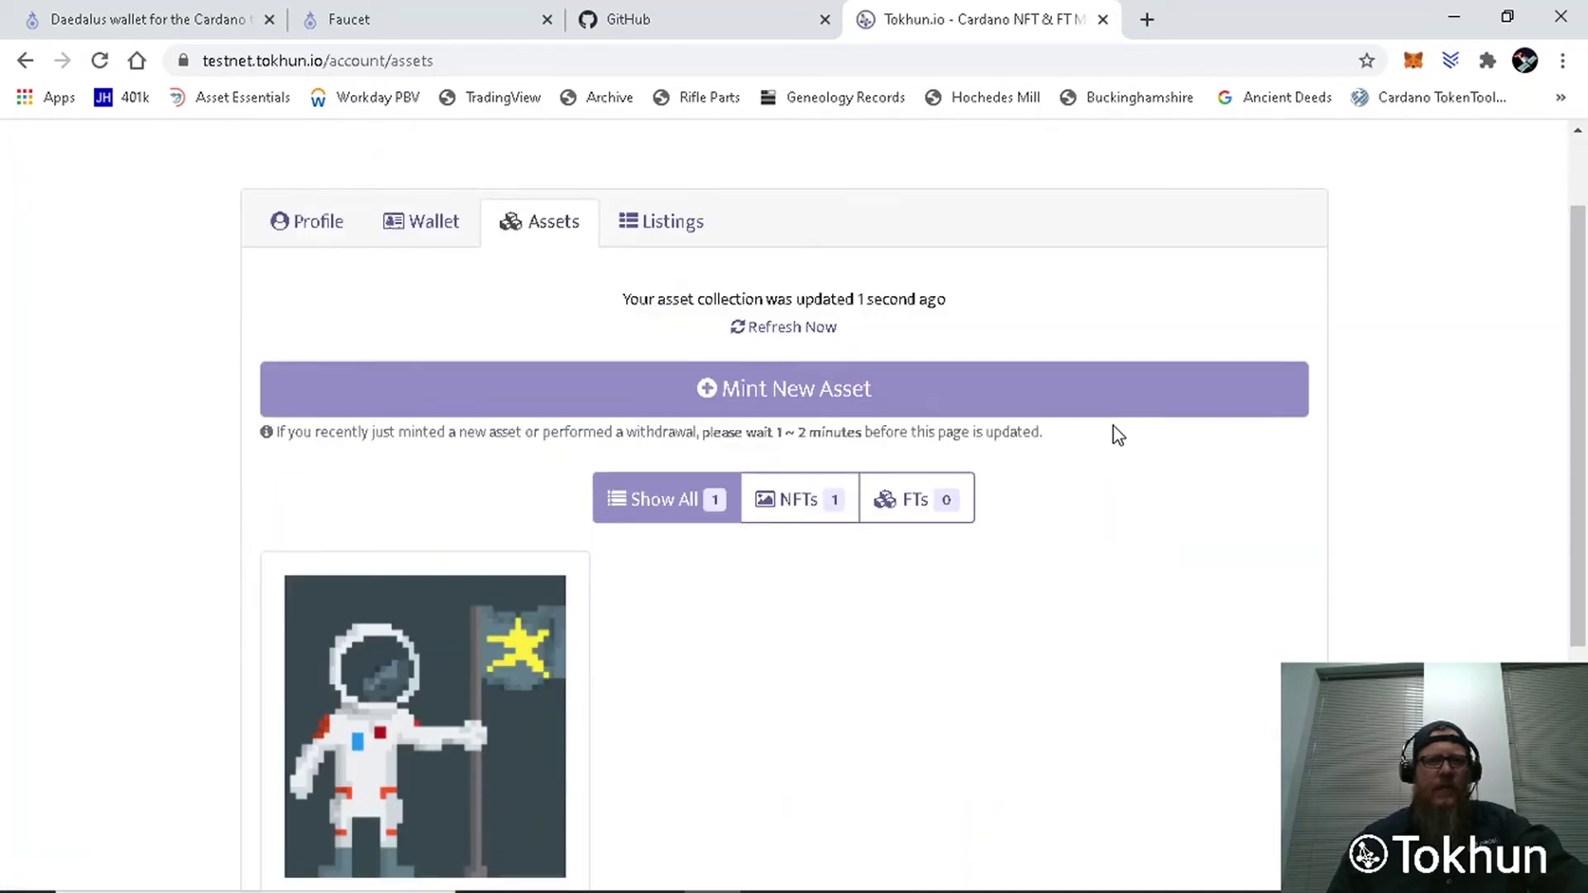
pyautogui.scroll(-1, 1104, 424)
pyautogui.scroll(-1, 1102, 421)
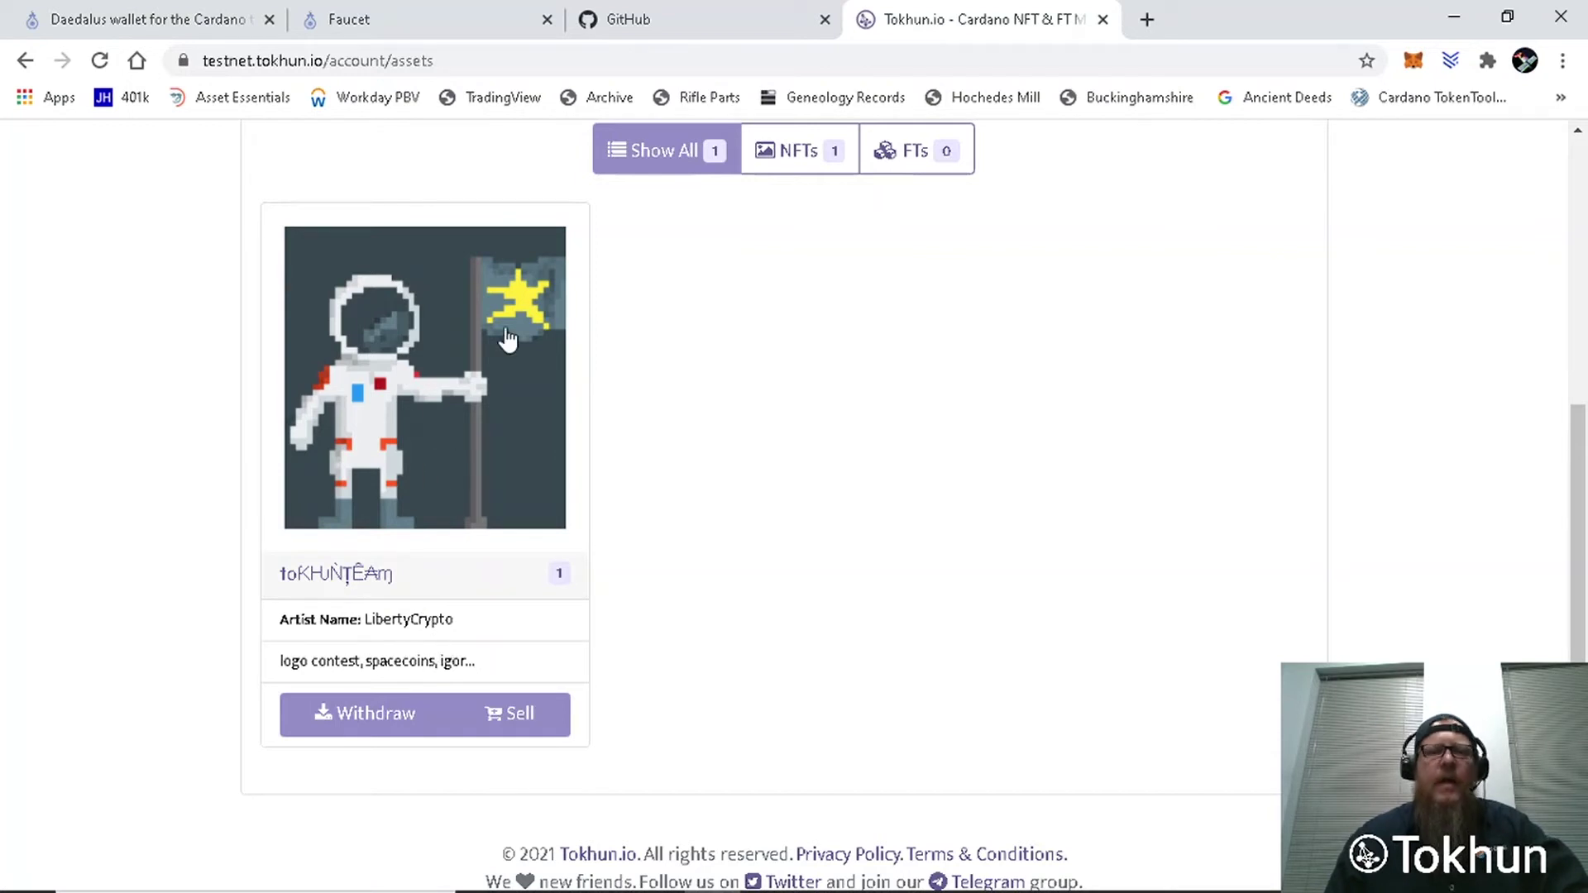
pyautogui.click(465, 411)
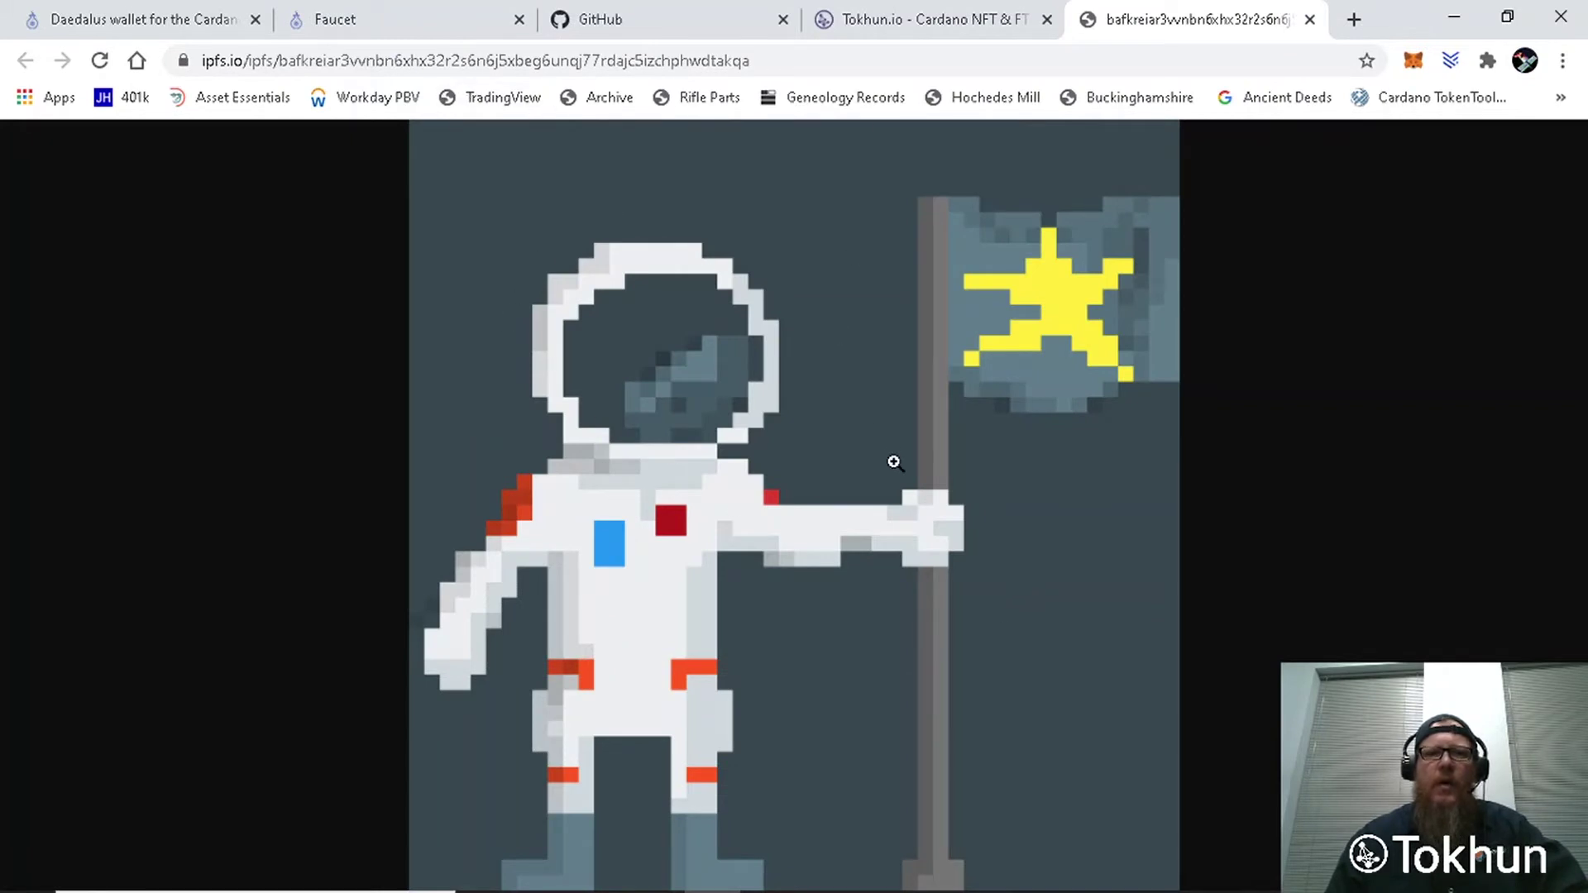
pyautogui.click(1311, 20)
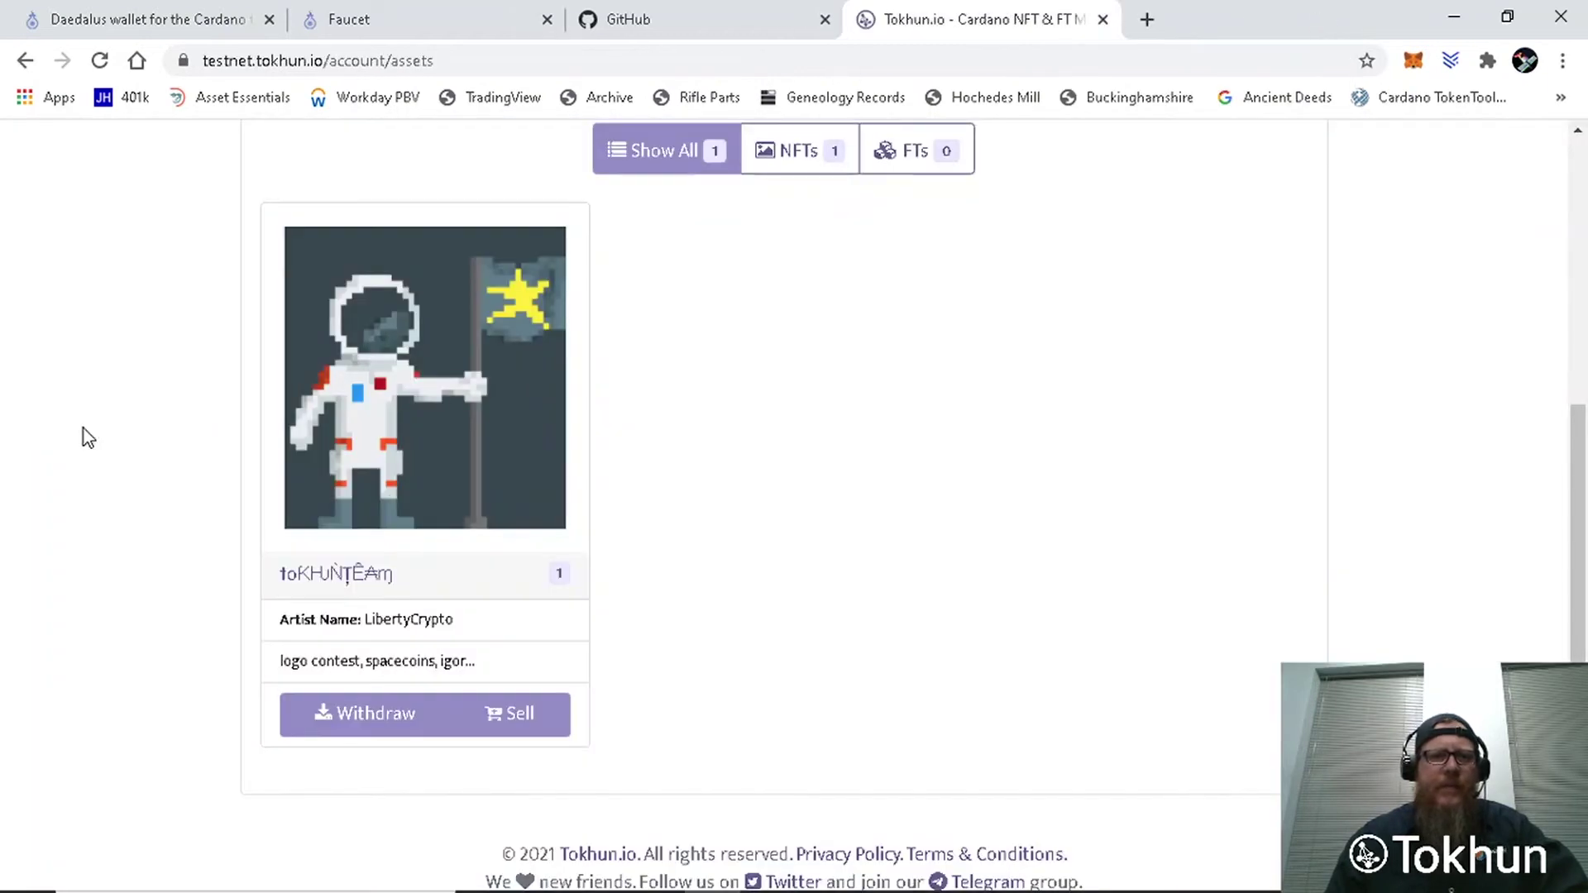
# Step: Open the minted NFT's transaction in the Cardano testnet explorer and reveal its unmoderated metadata
pyautogui.click(378, 587)
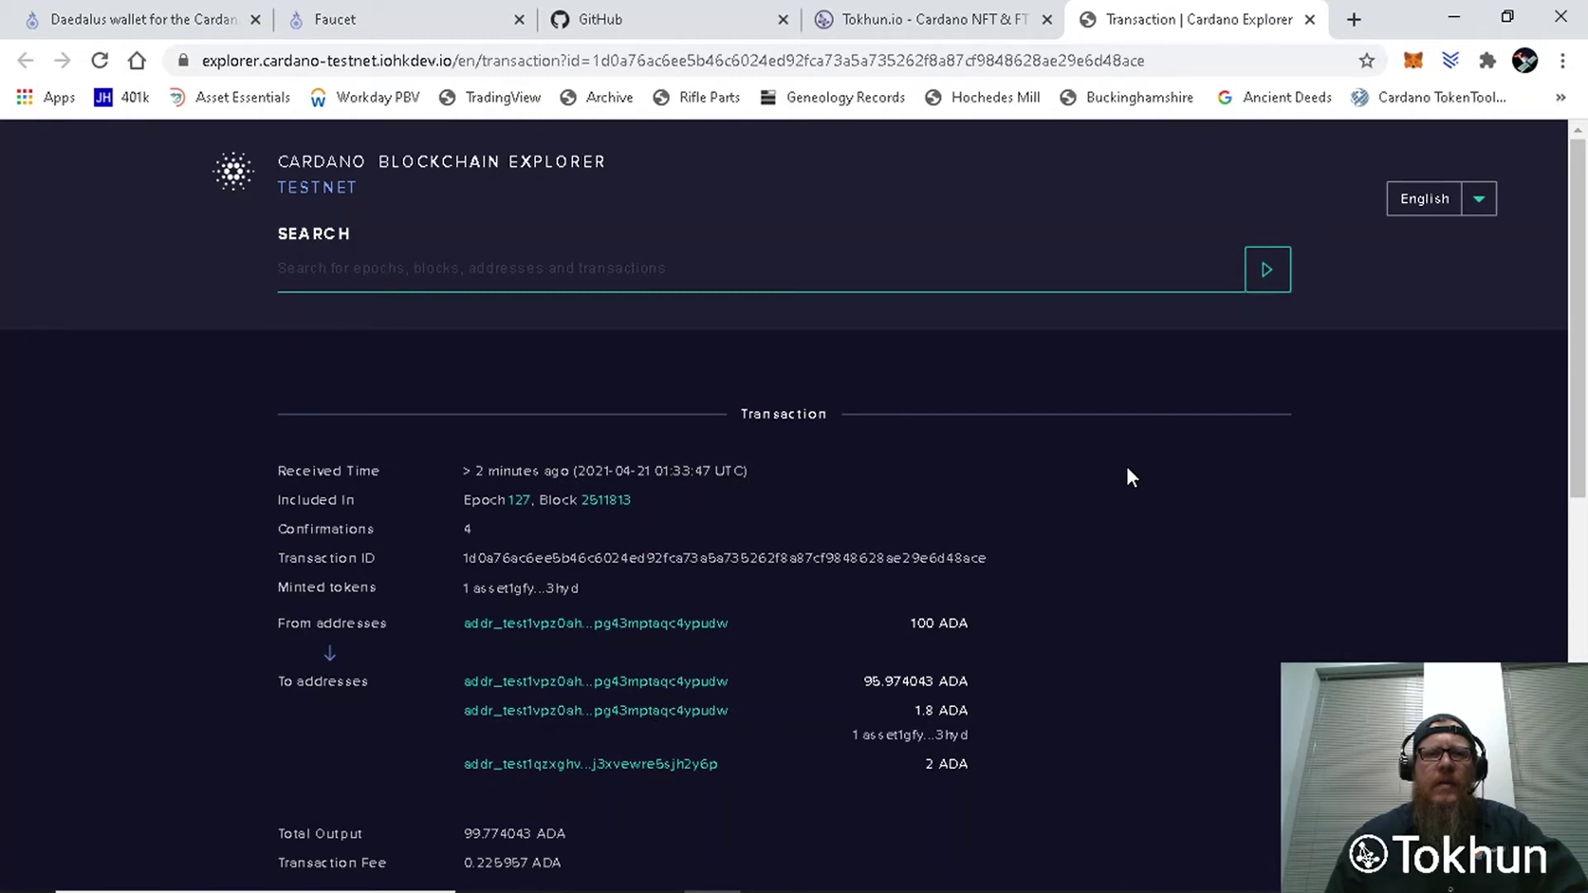
pyautogui.scroll(-1, 1130, 478)
pyautogui.scroll(-1, 1121, 467)
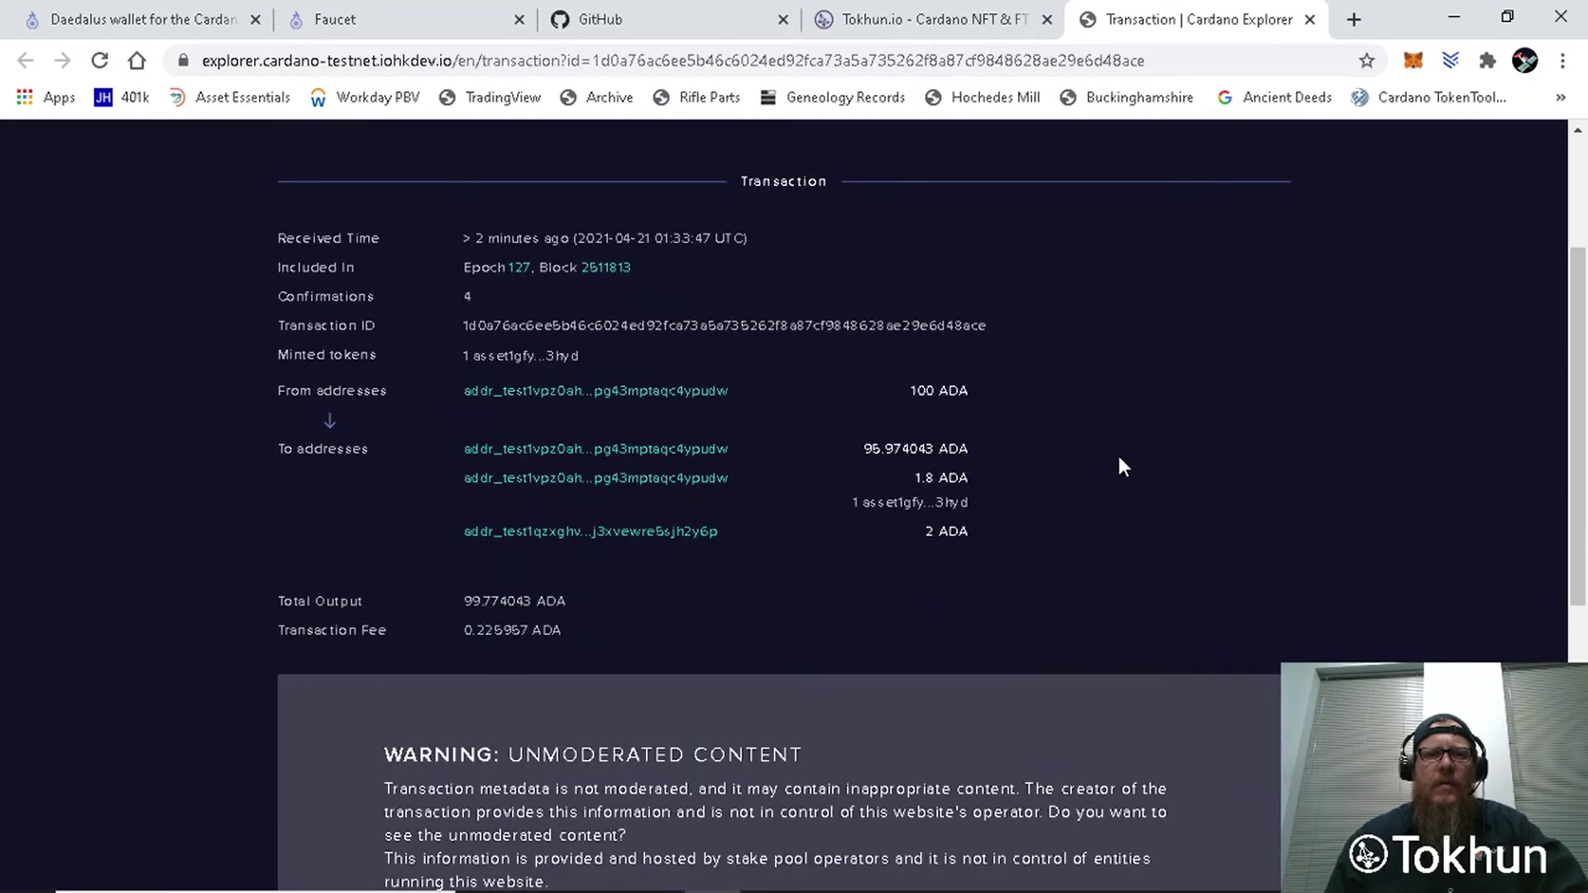
pyautogui.scroll(-1, 1124, 458)
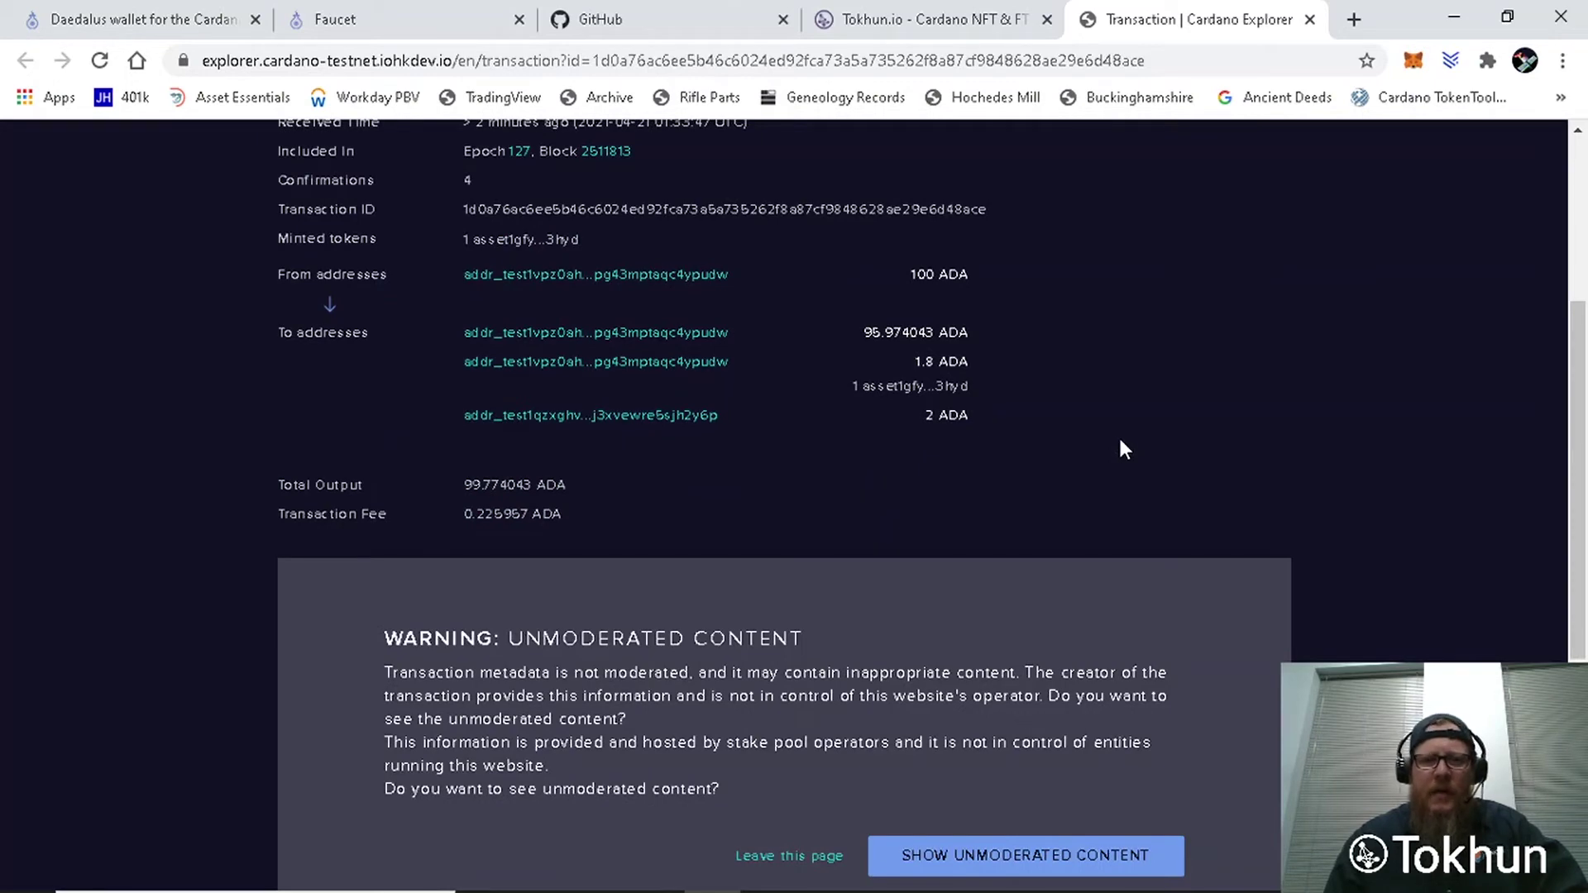
pyautogui.scroll(-2, 1121, 441)
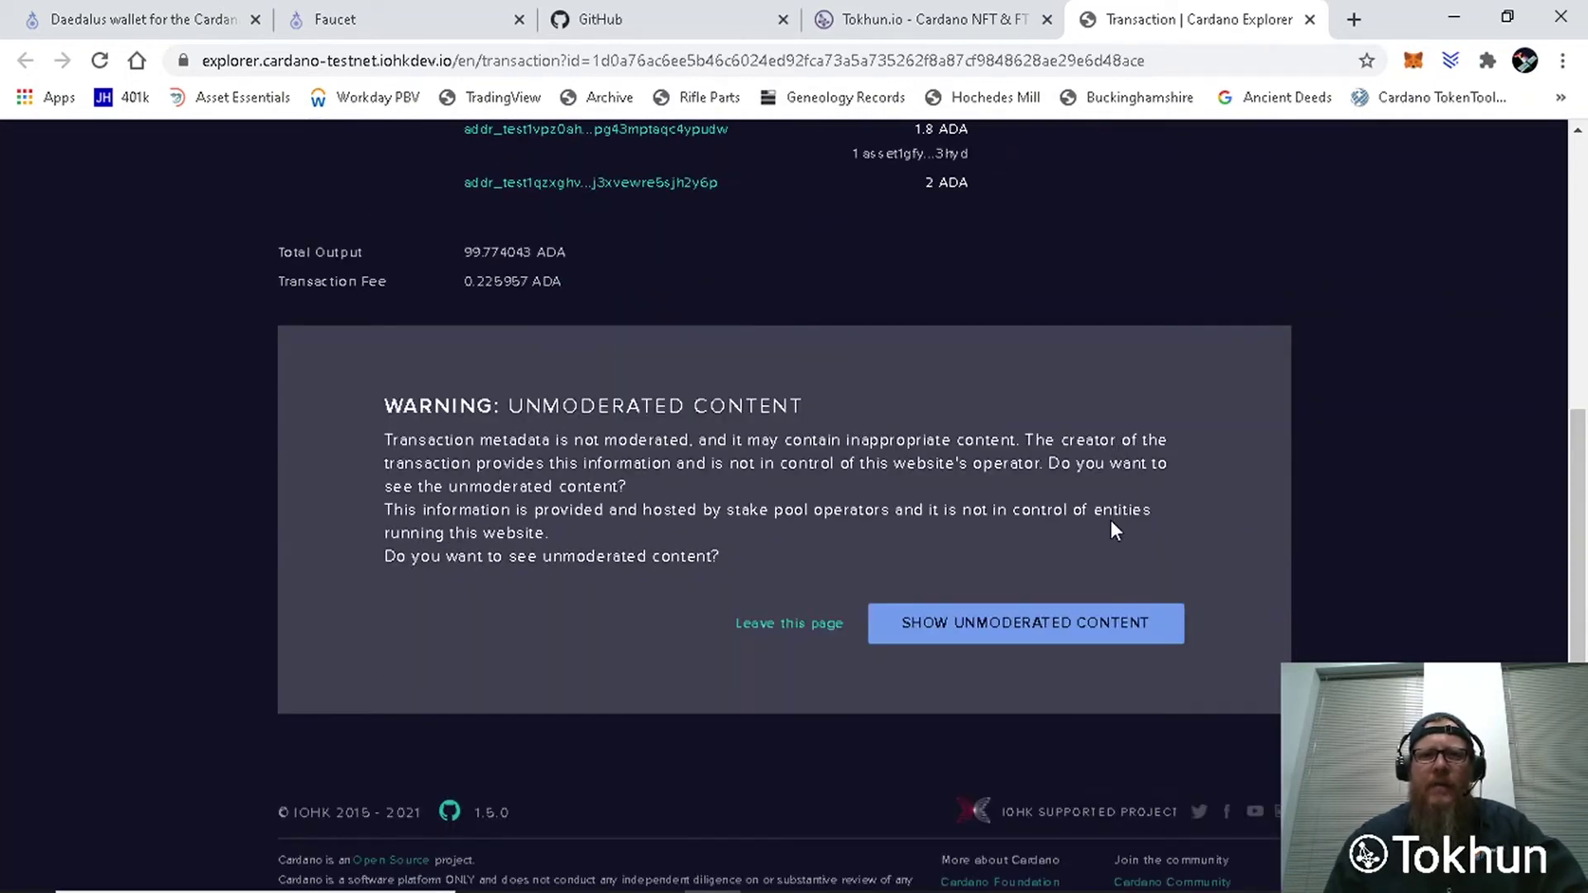
pyautogui.click(1014, 636)
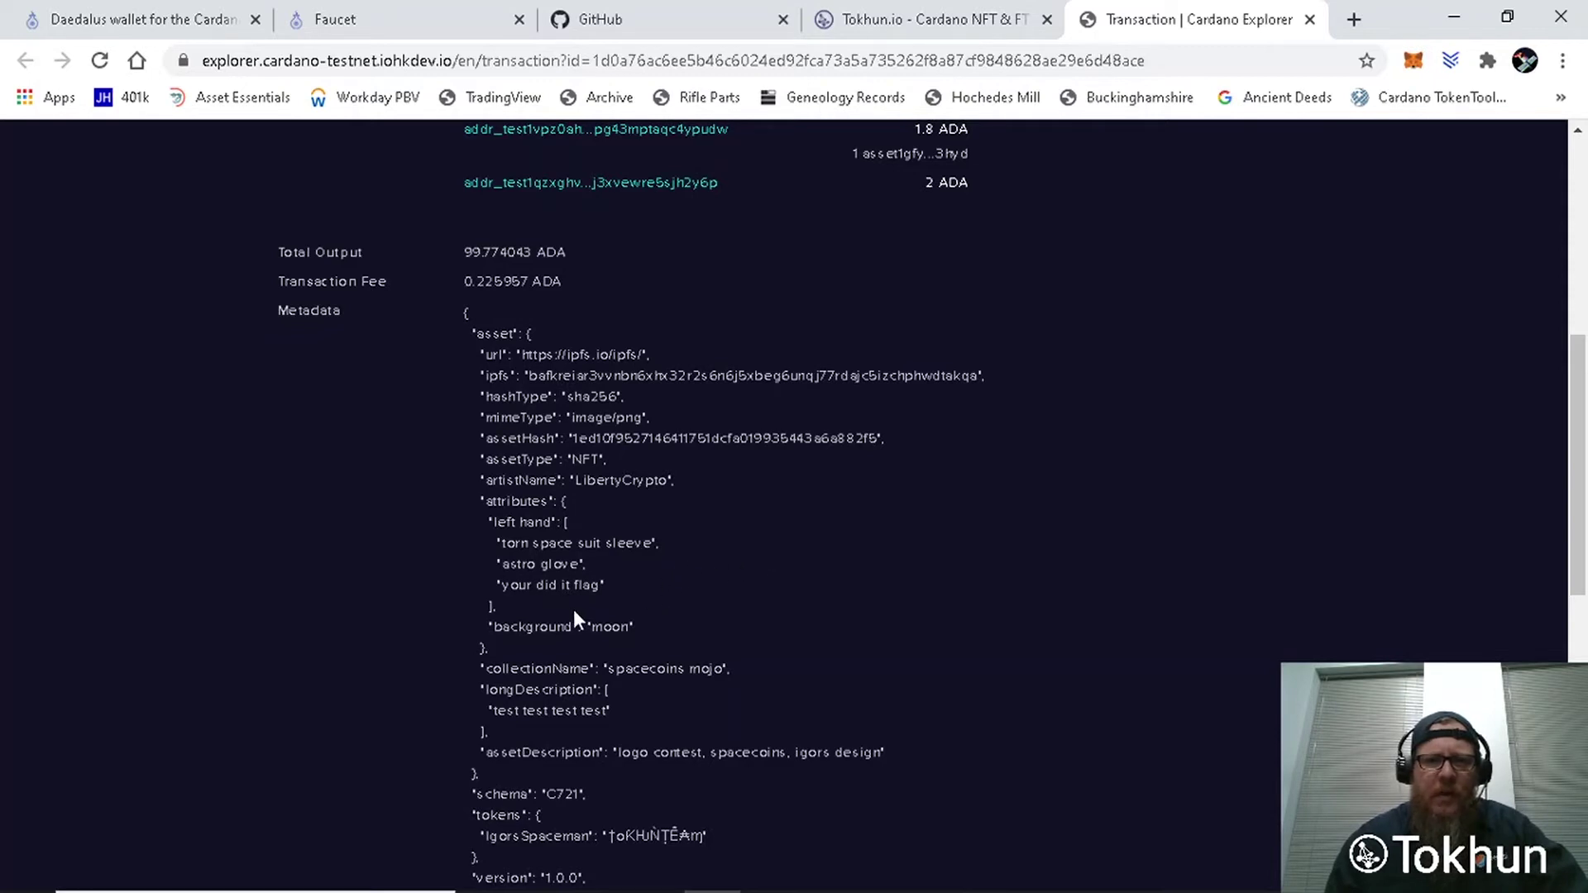
# Step: Examine the transaction metadata, including the attributes, descriptions, publisher list, policy ID and policy script, highlighting the policy ID
pyautogui.scroll(-1, 739, 605)
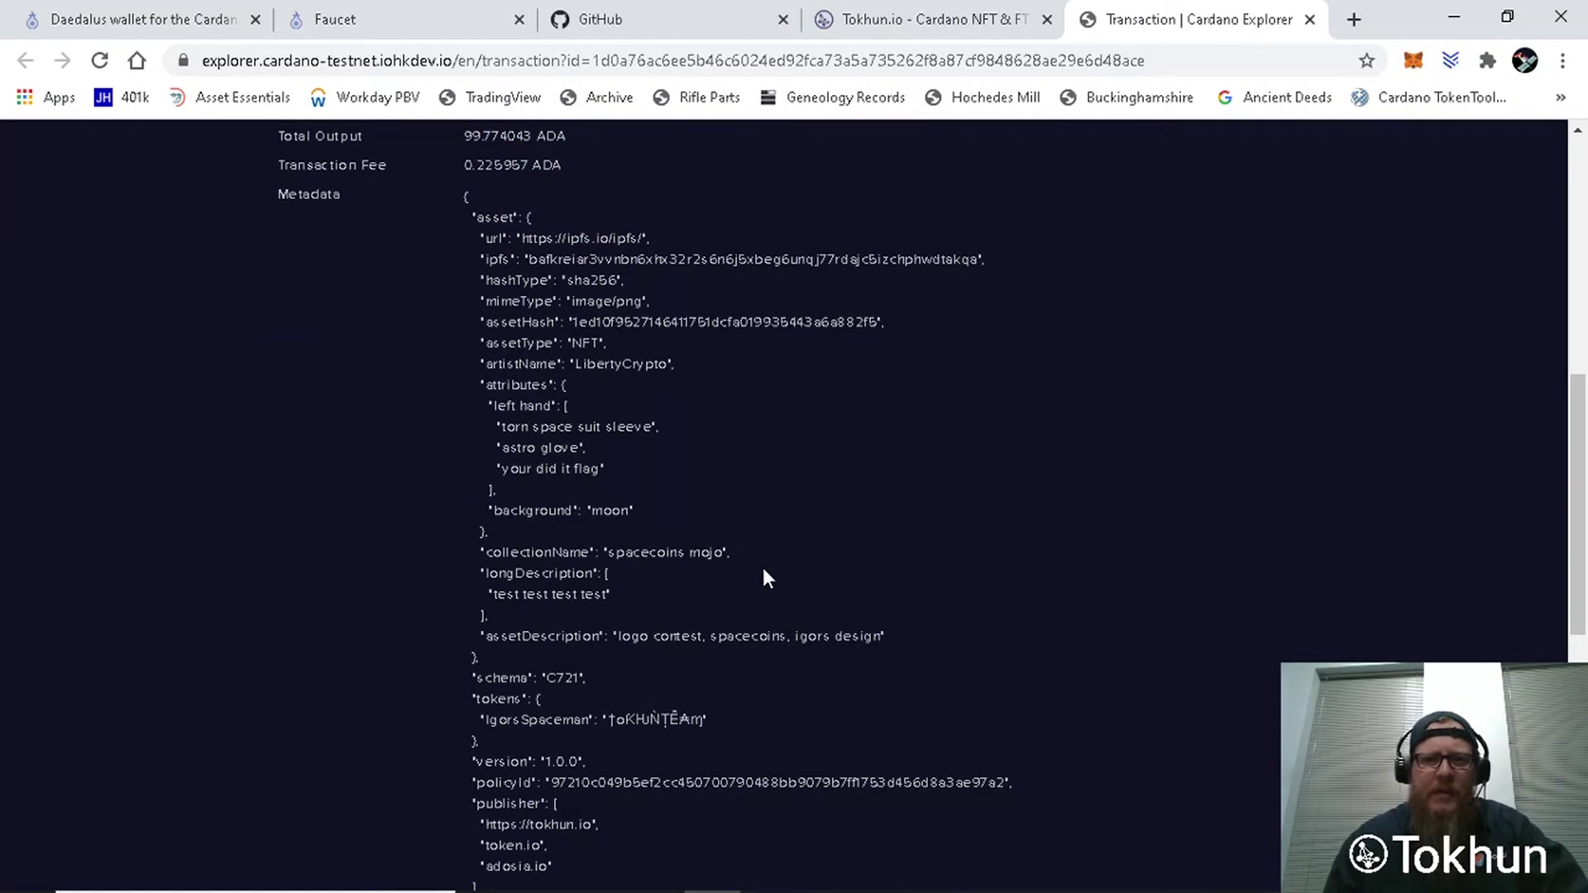
pyautogui.scroll(-1, 739, 592)
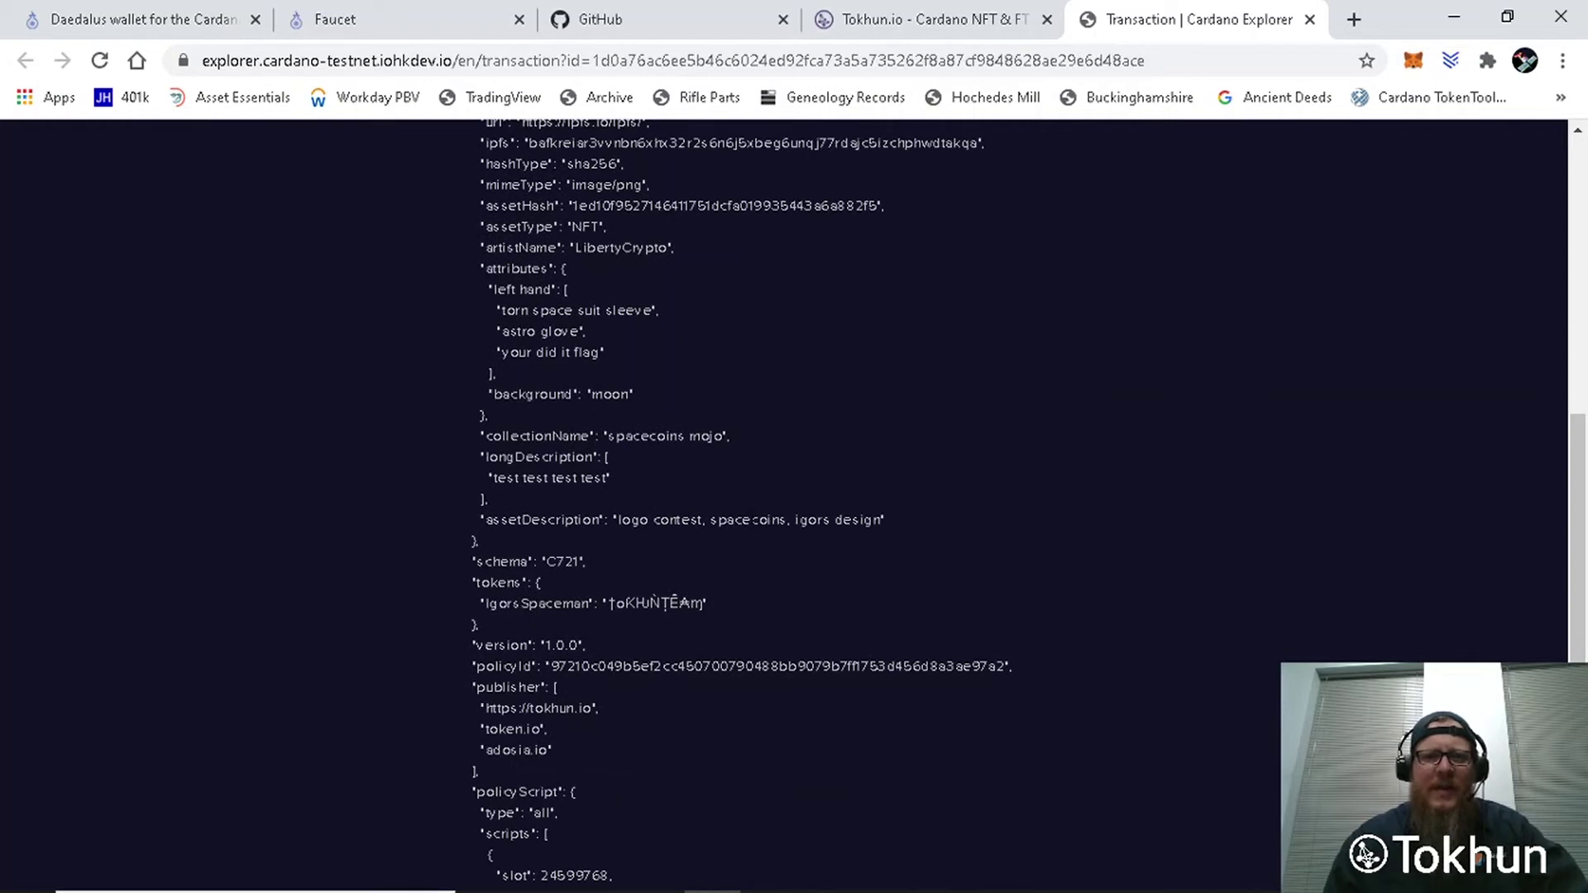
pyautogui.scroll(-2, 854, 599)
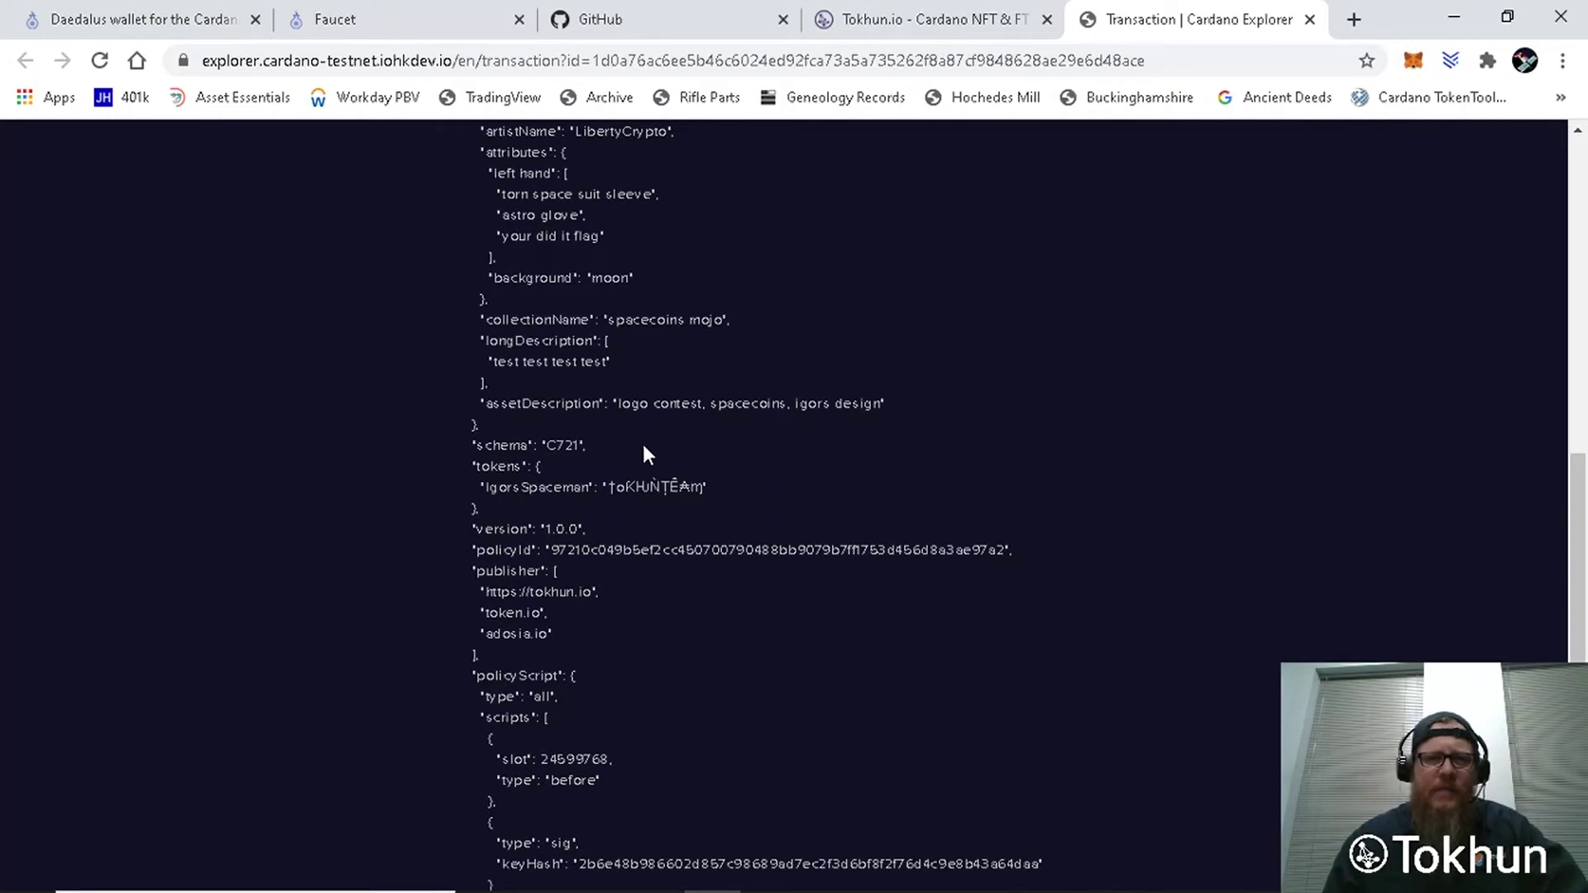
pyautogui.scroll(-2, 898, 482)
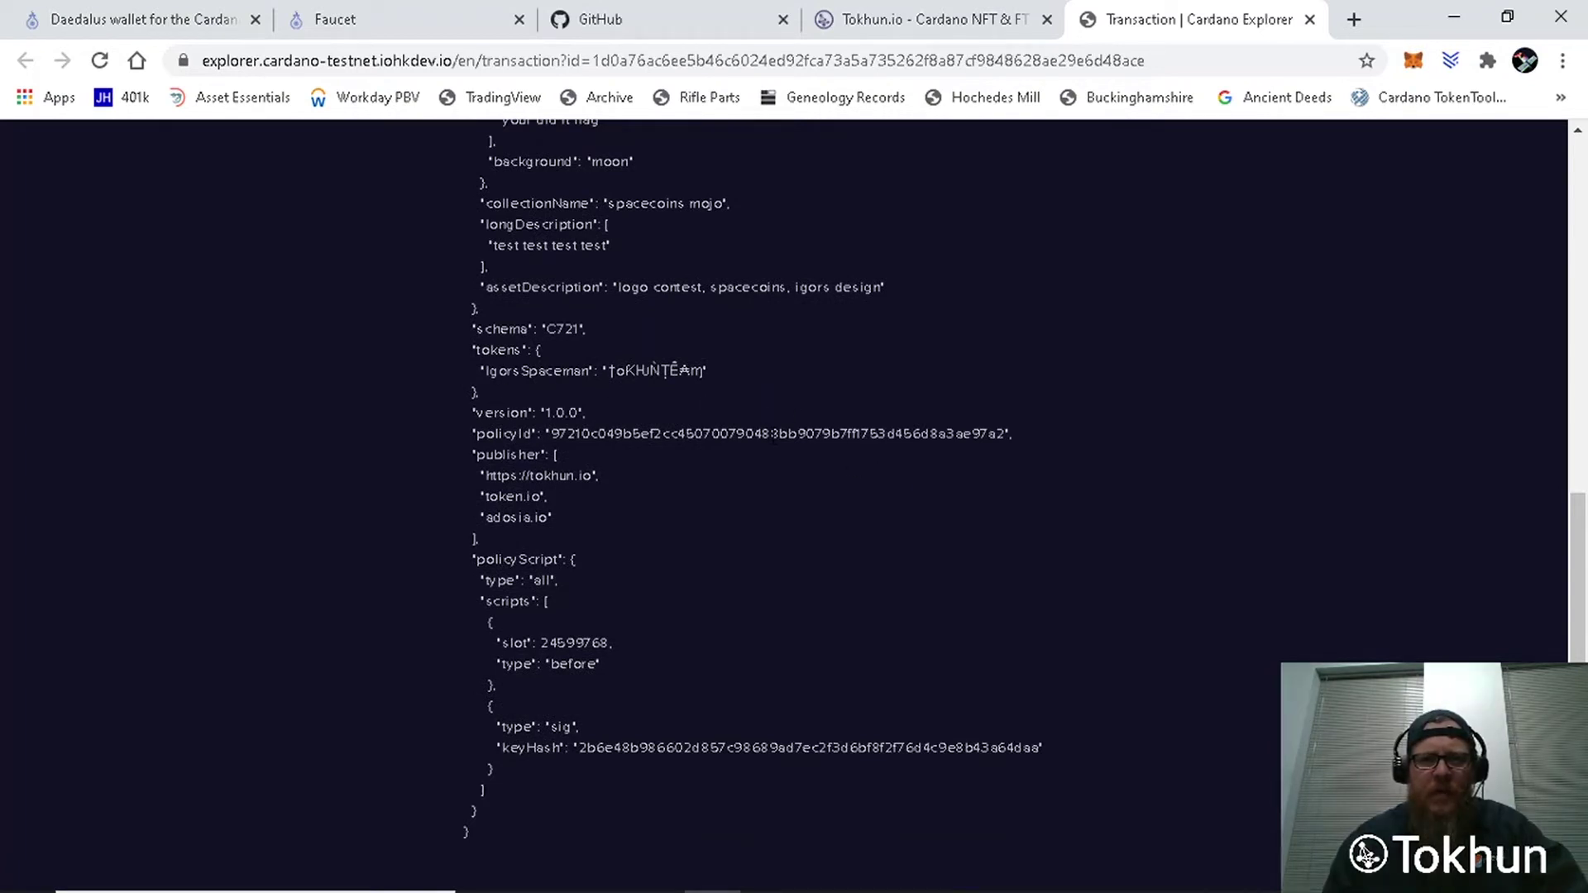
pyautogui.doubleClick(774, 435)
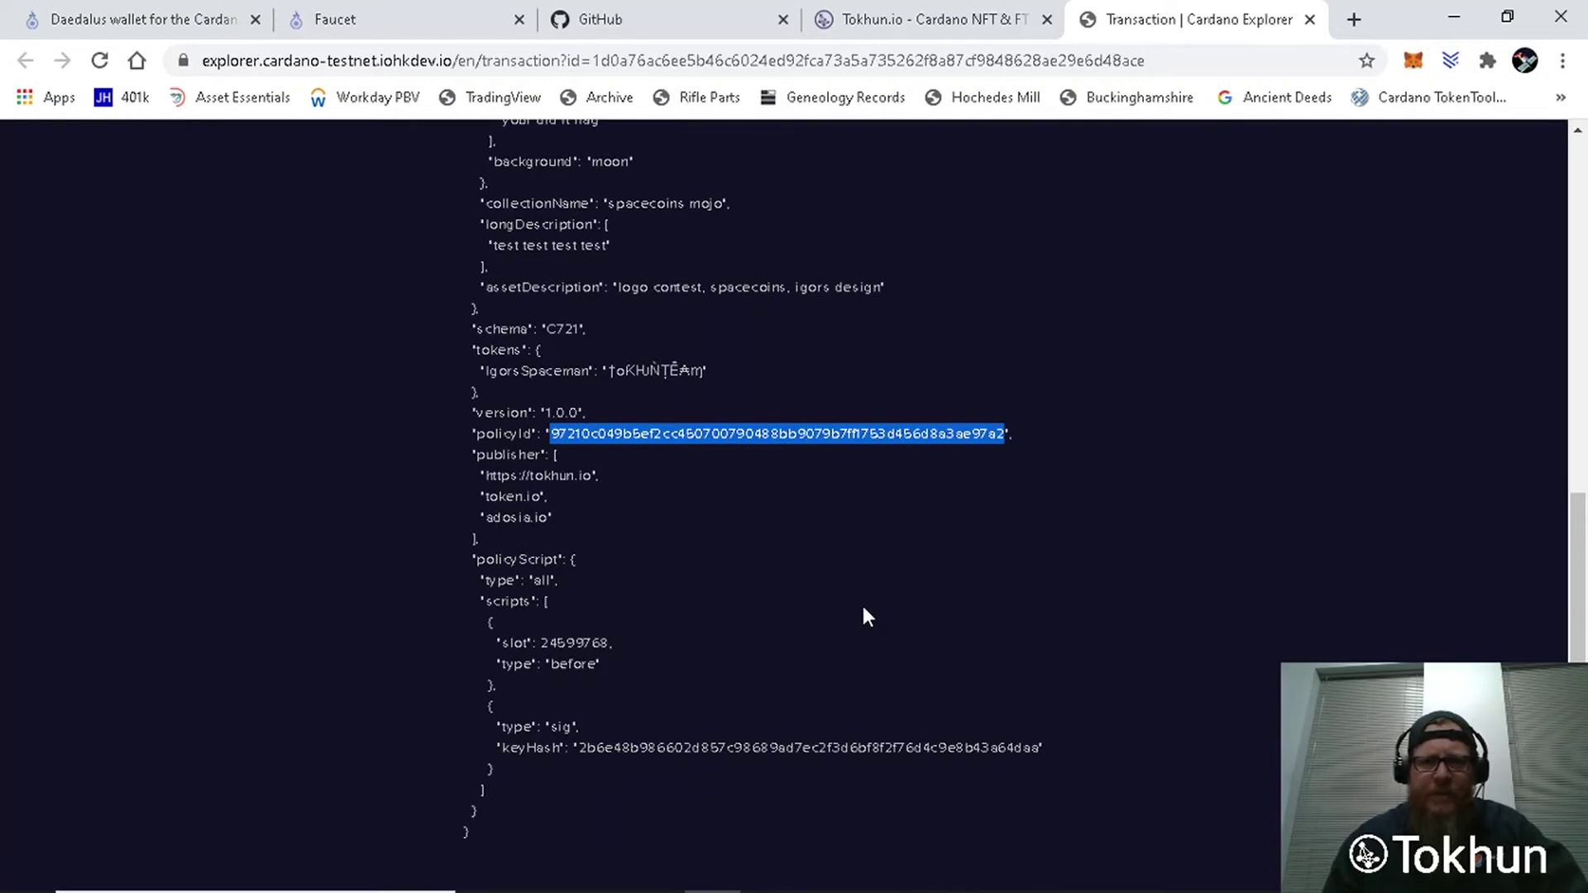
pyautogui.scroll(-2, 865, 608)
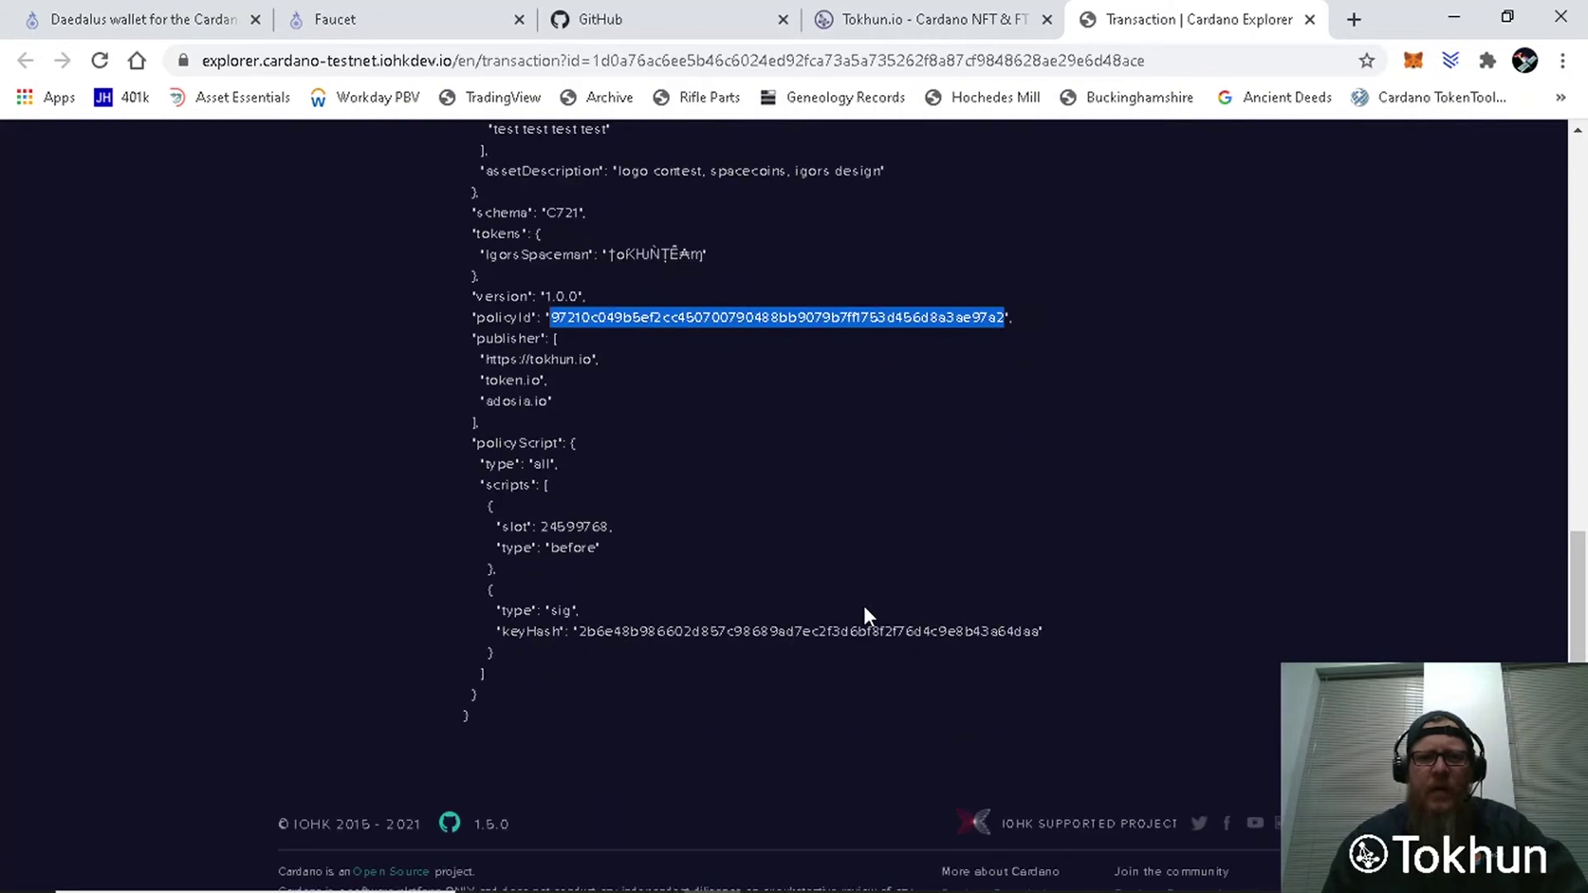
pyautogui.scroll(9, 862, 612)
pyautogui.scroll(-6, 855, 613)
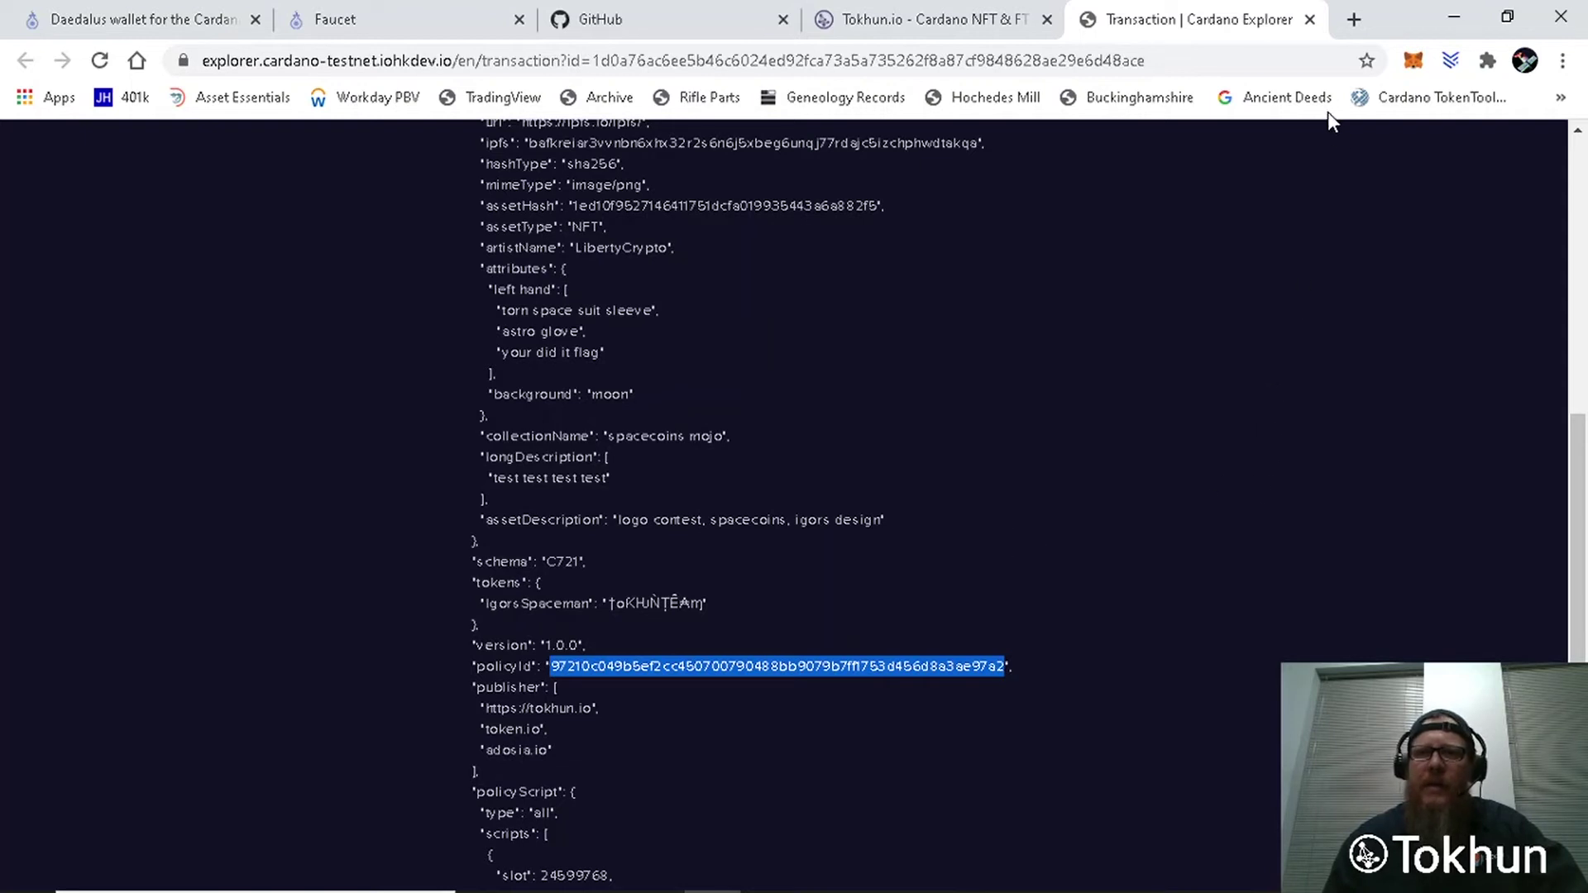
# Step: Close the transaction explorer page, switch to Daedalus and copy the first receiving address of the test wallet
pyautogui.click(1311, 19)
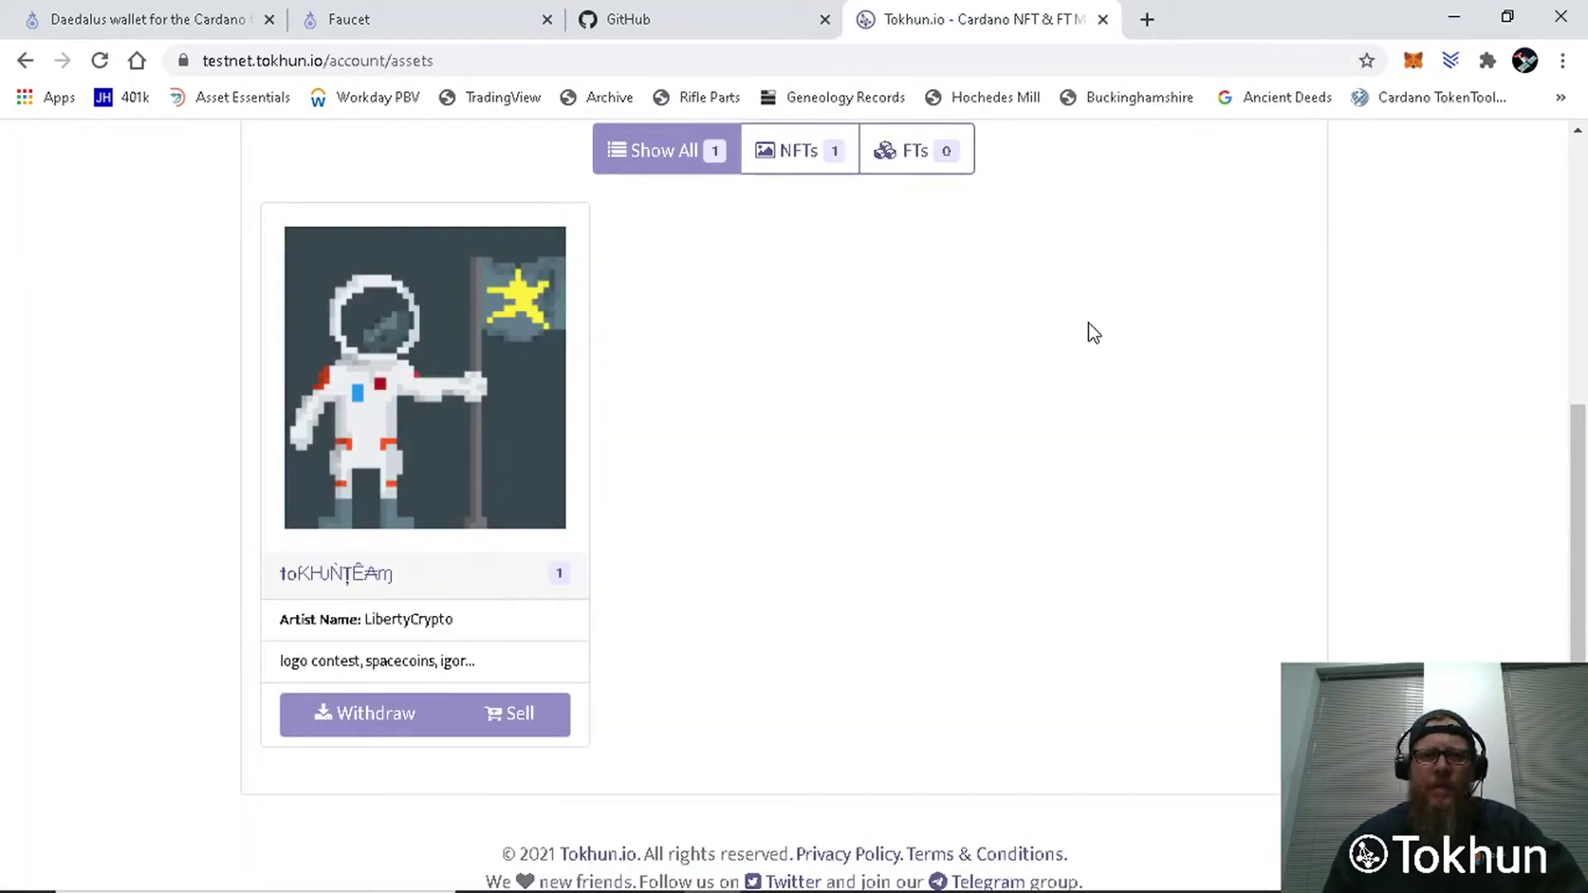
pyautogui.scroll(1, 794, 496)
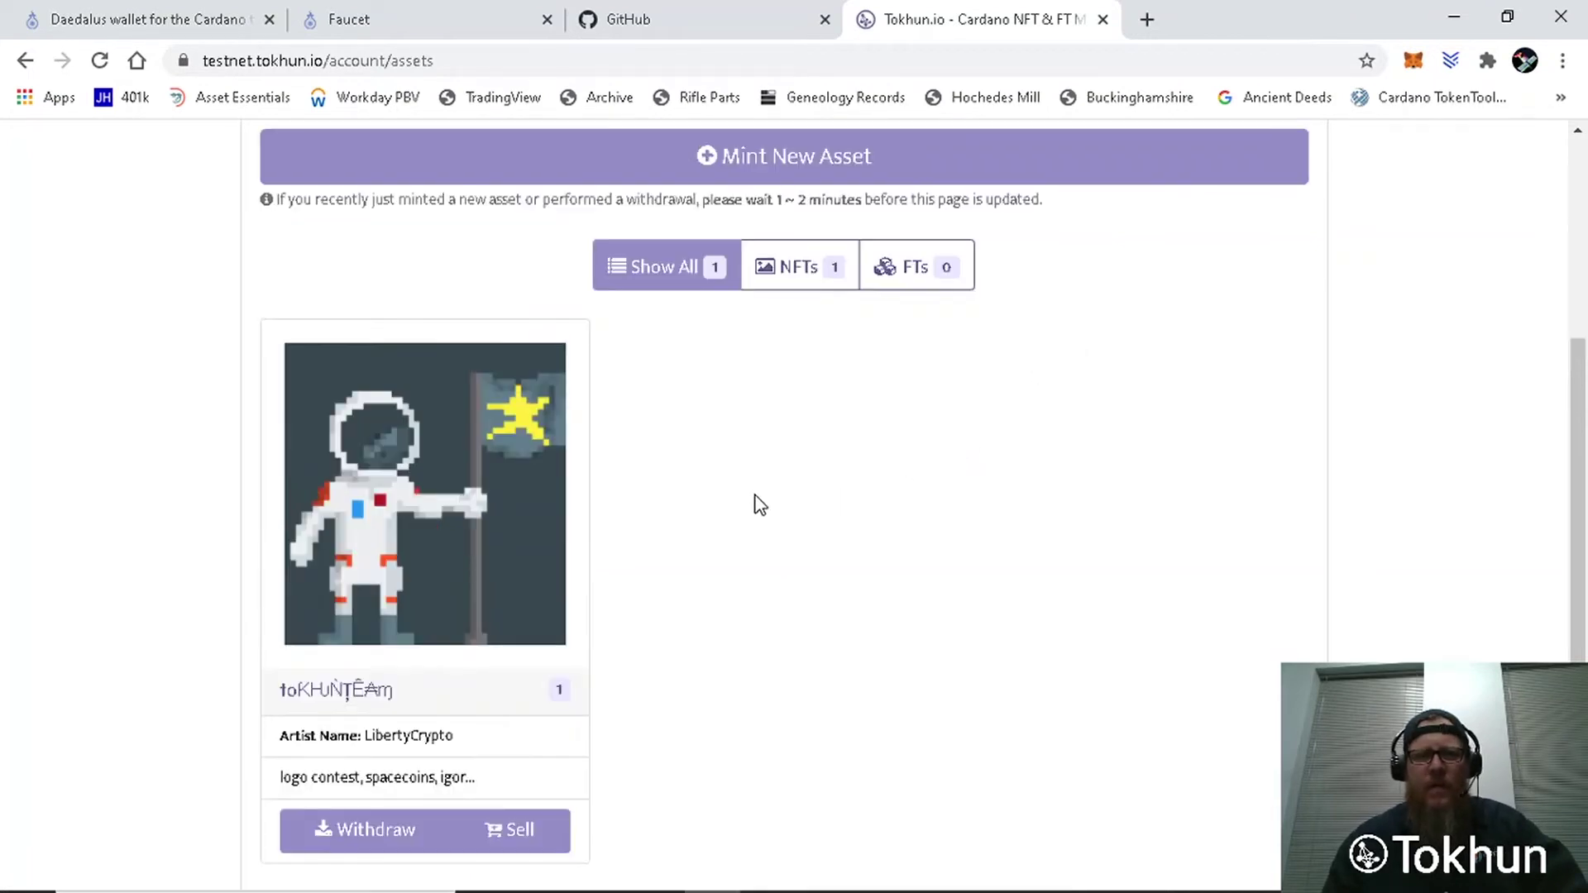
pyautogui.scroll(-1, 756, 504)
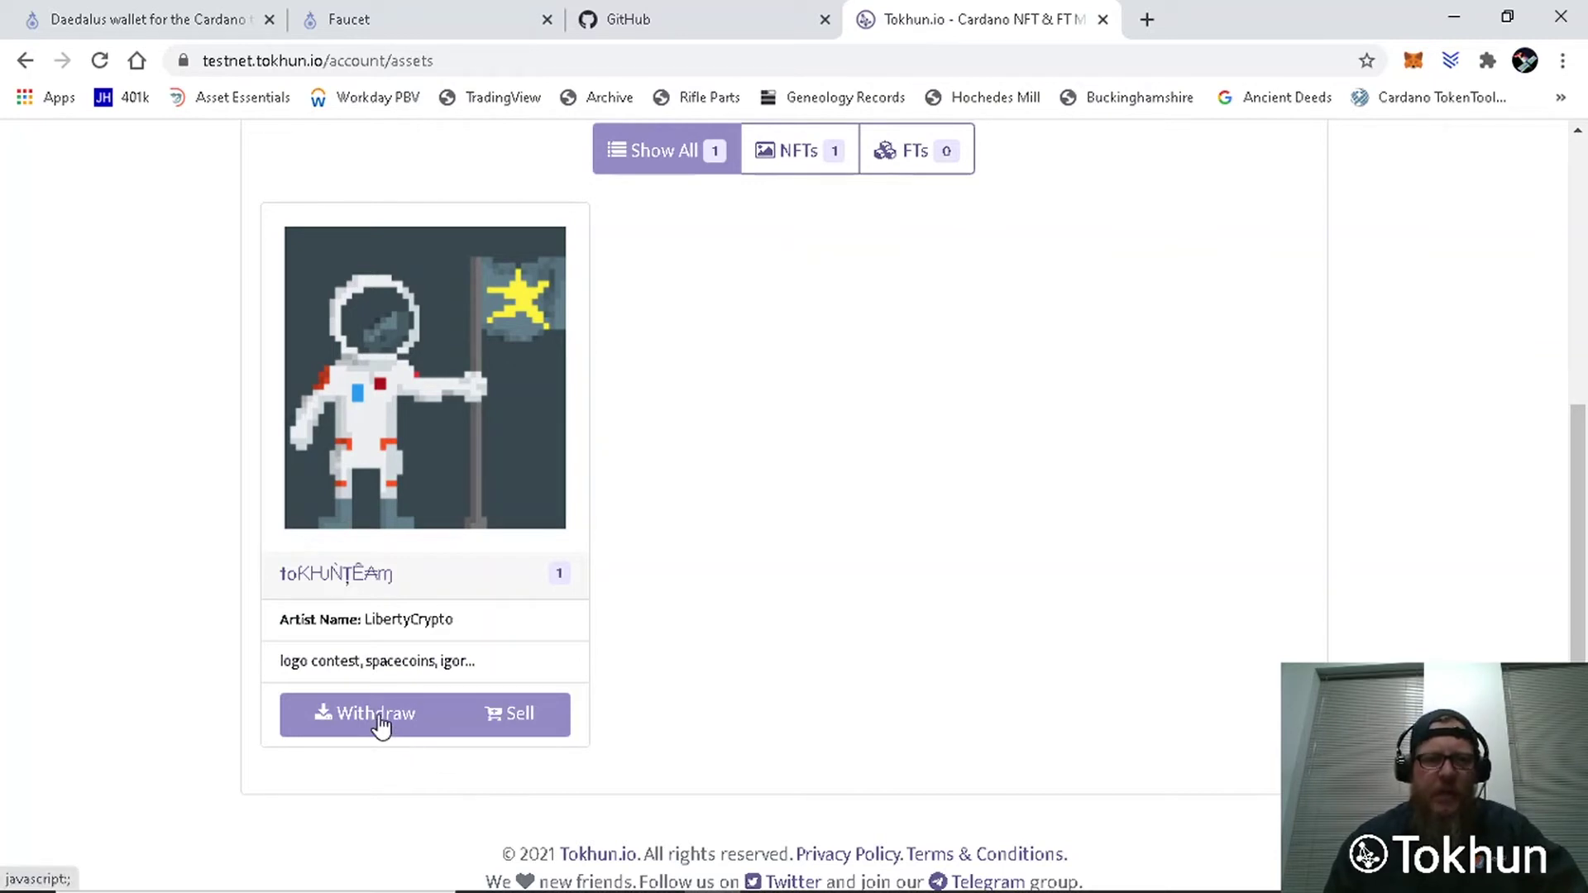
pyautogui.hotkey('alt', 'Tab')
pyautogui.hotkey('alt', 'Tab')
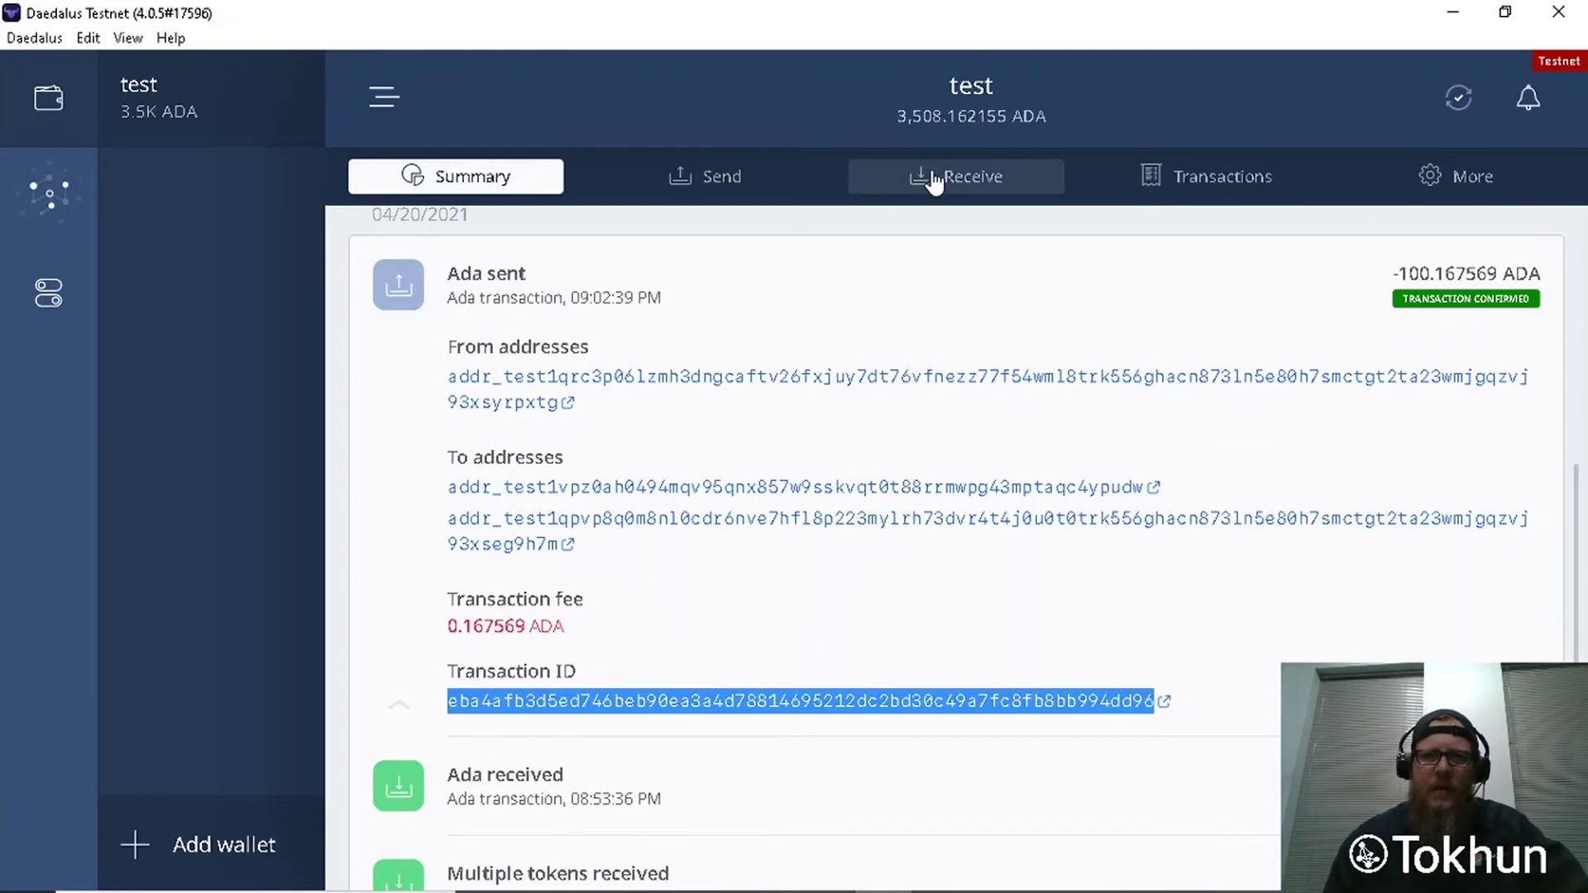
pyautogui.click(928, 177)
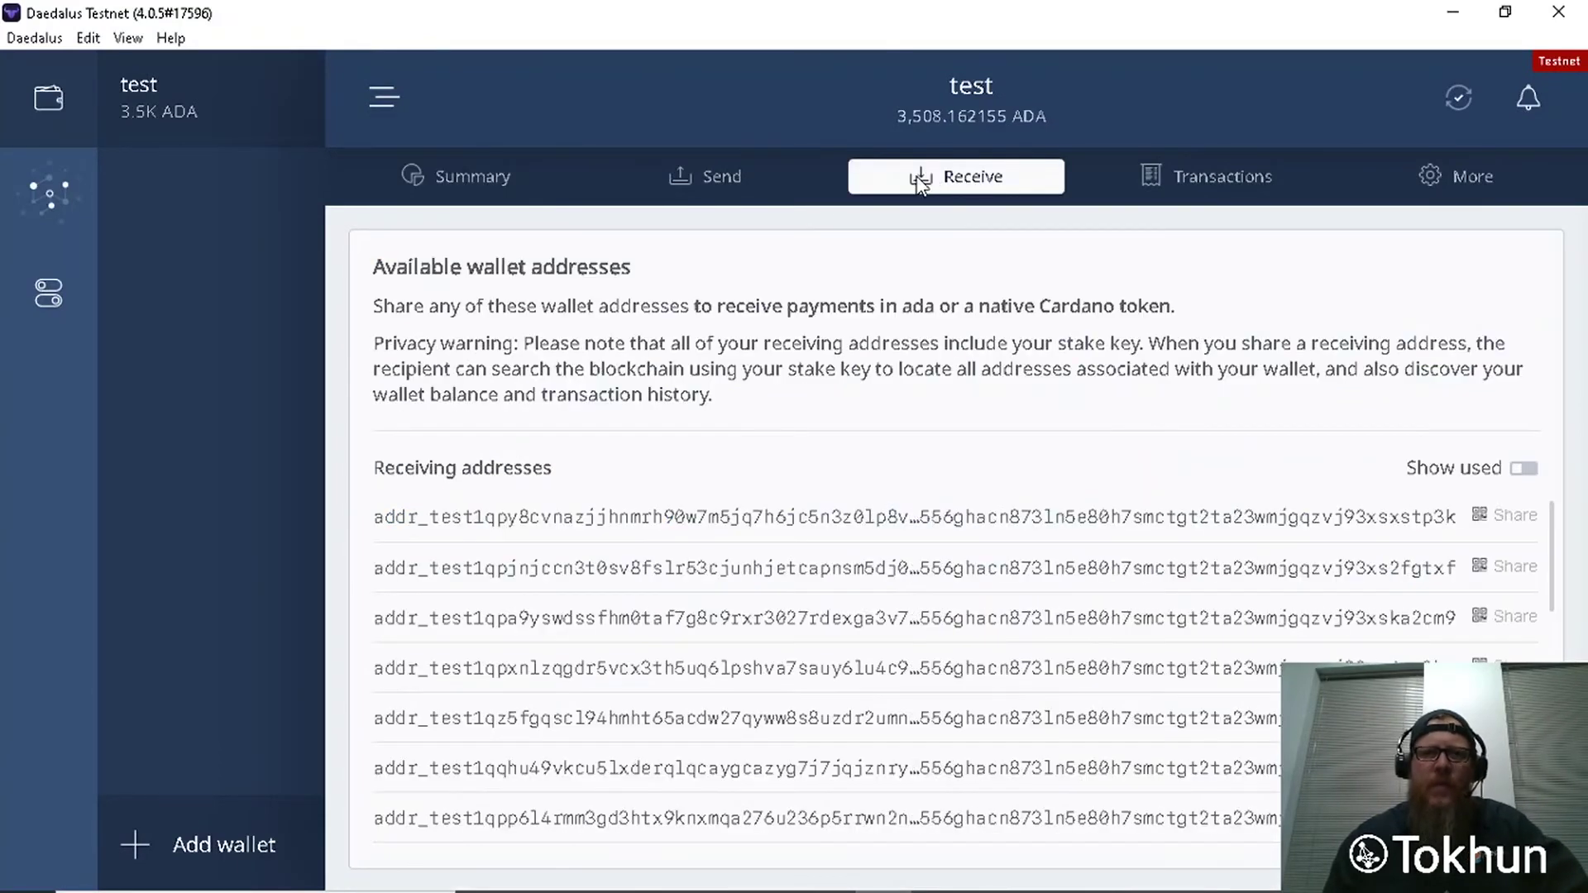
pyautogui.click(1188, 536)
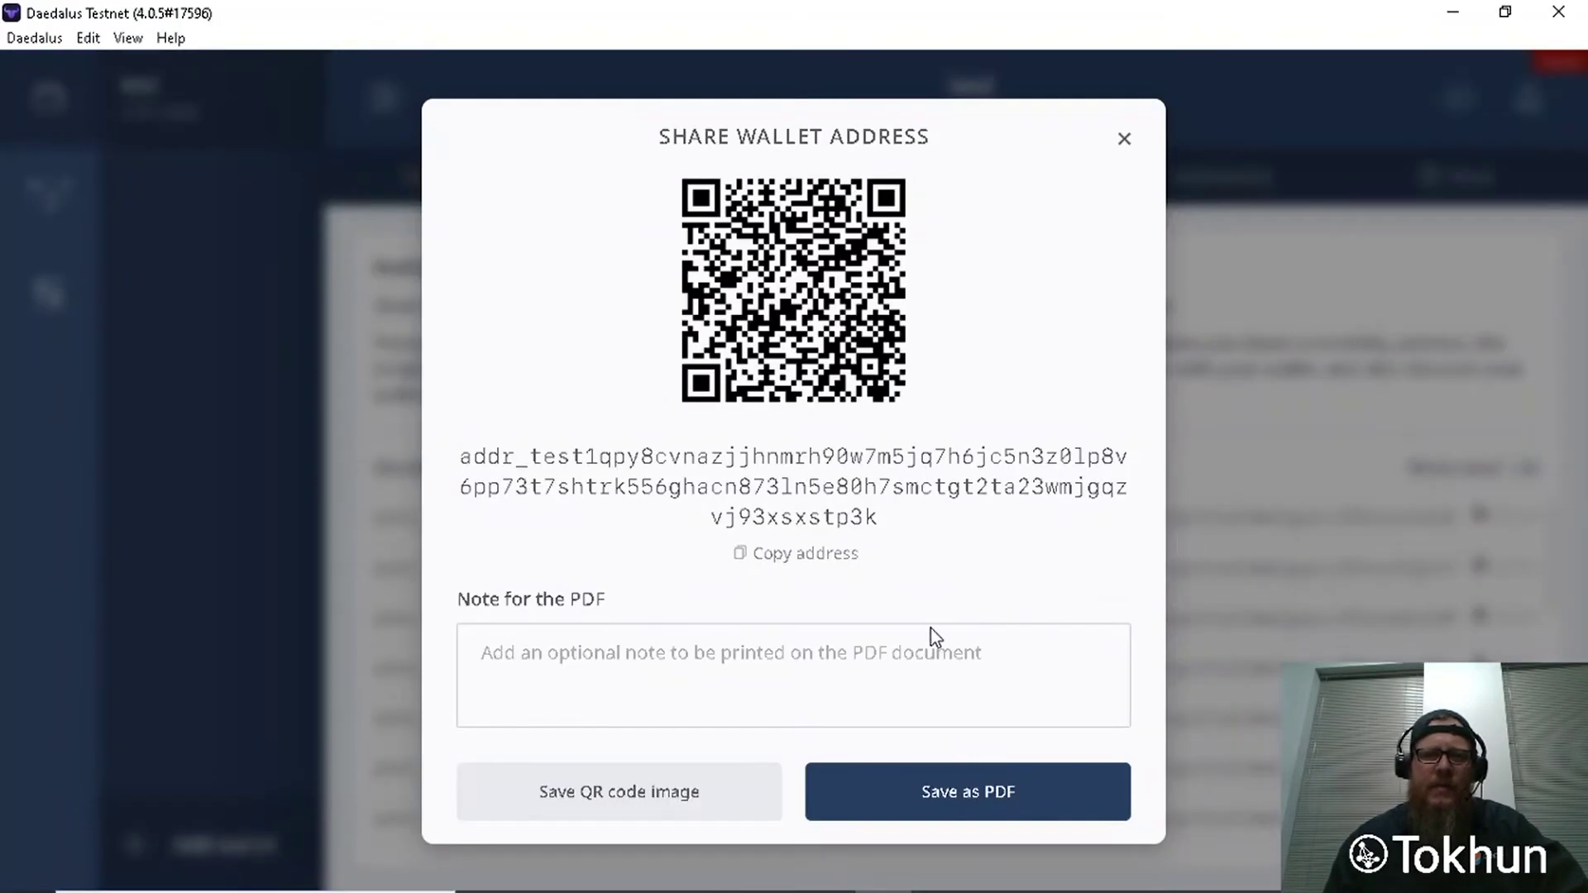
pyautogui.click(810, 554)
# Step: Return to Tokhun and withdraw the IgorsSpaceman NFT to the copied wallet address, entering the wallet passphrase
pyautogui.hotkey('alt', 'Tab')
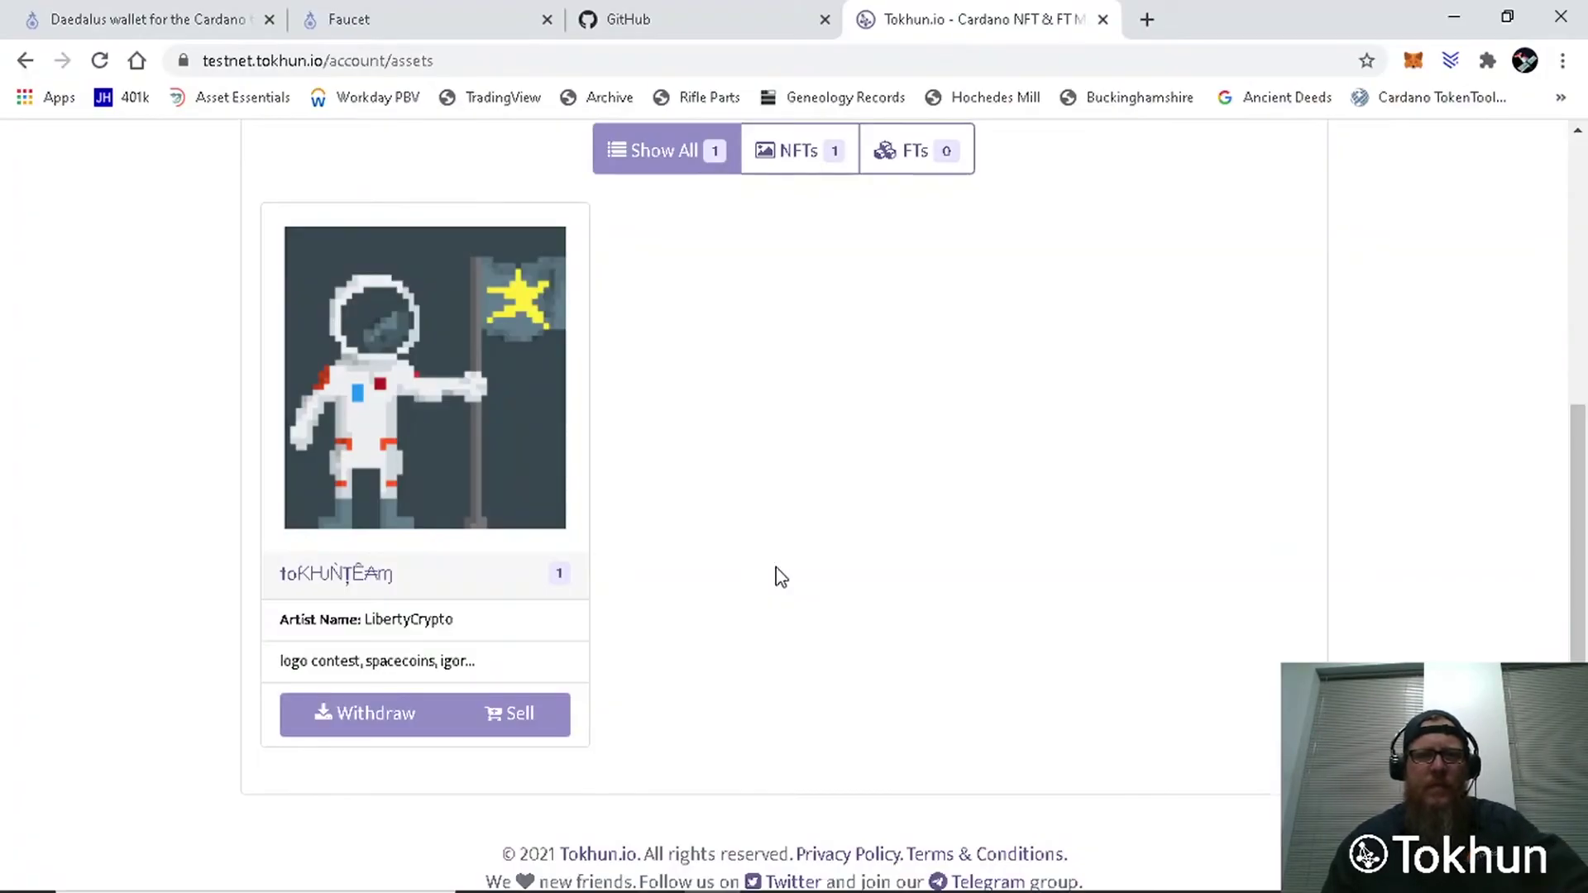
pyautogui.click(374, 714)
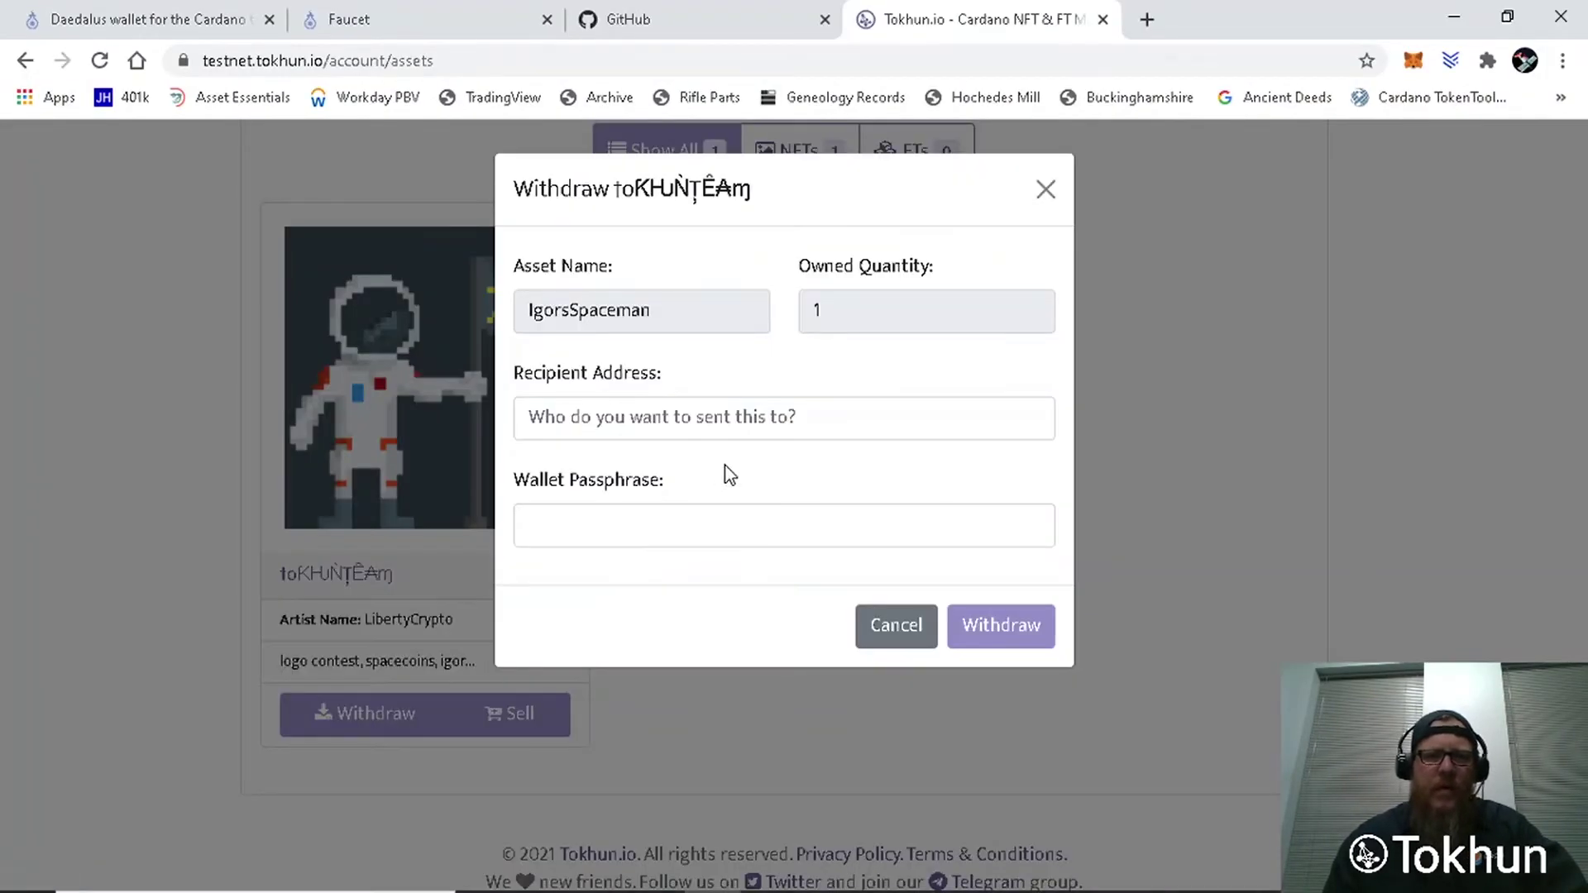
pyautogui.click(750, 424)
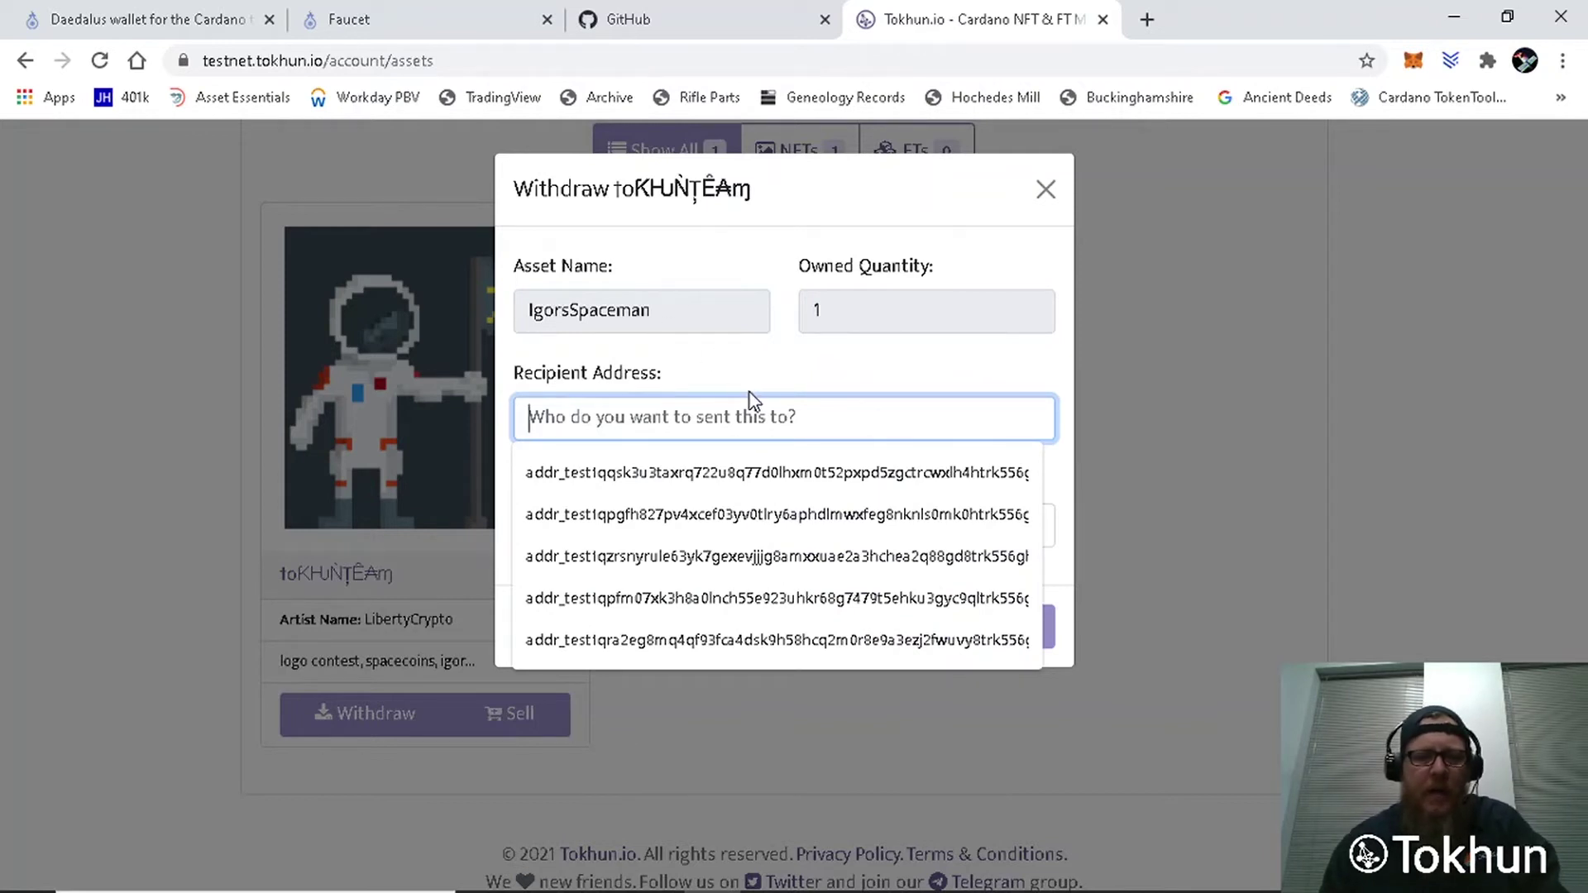
pyautogui.hotkey('ctrl', 'v')
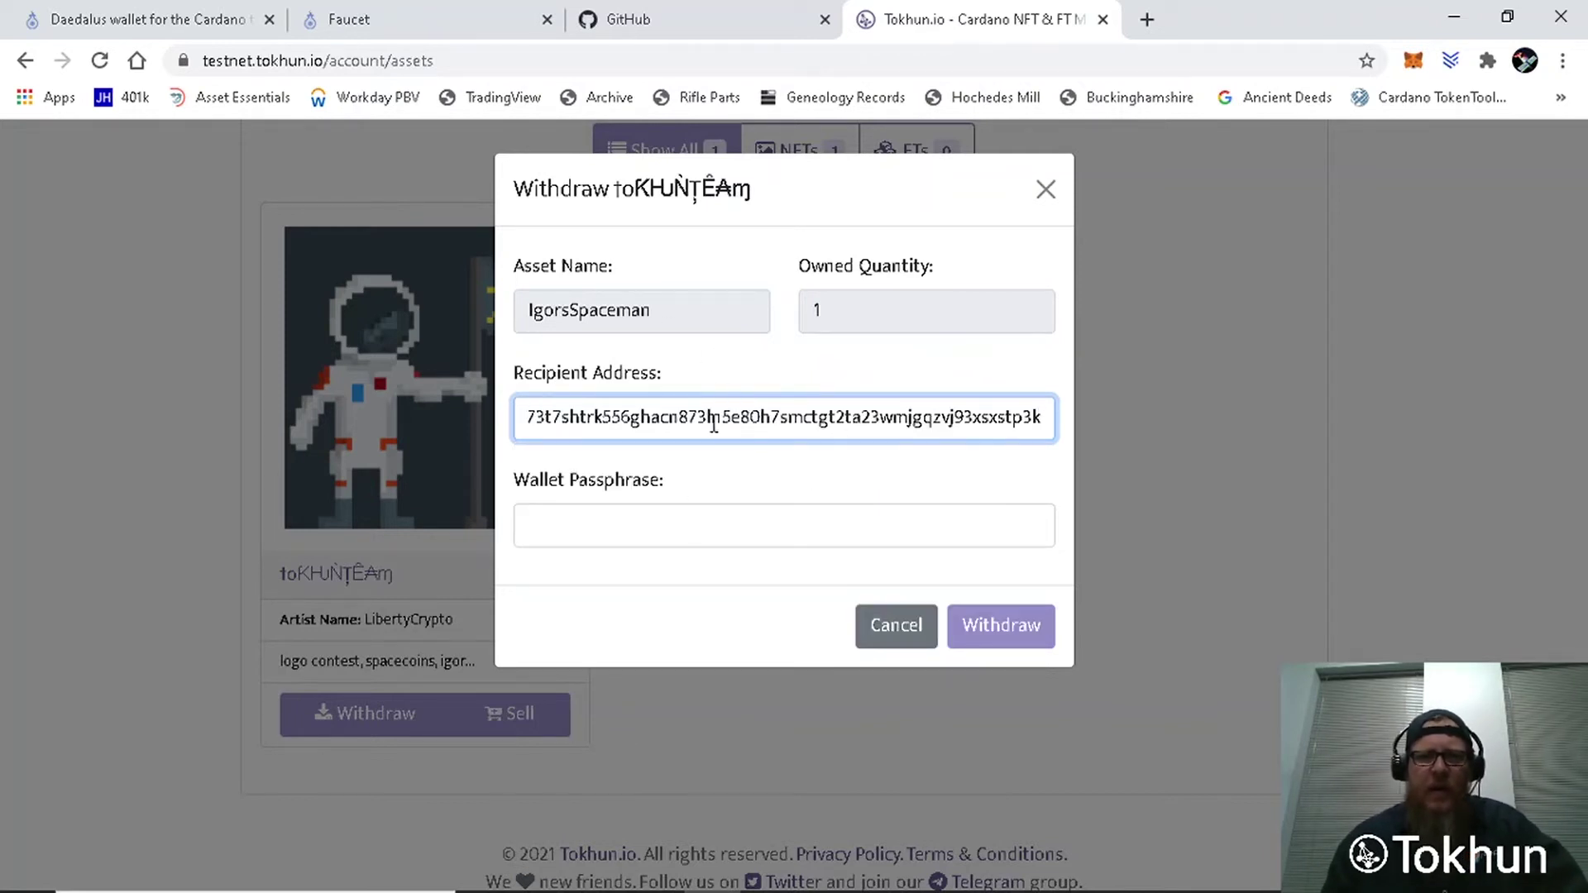
pyautogui.click(702, 533)
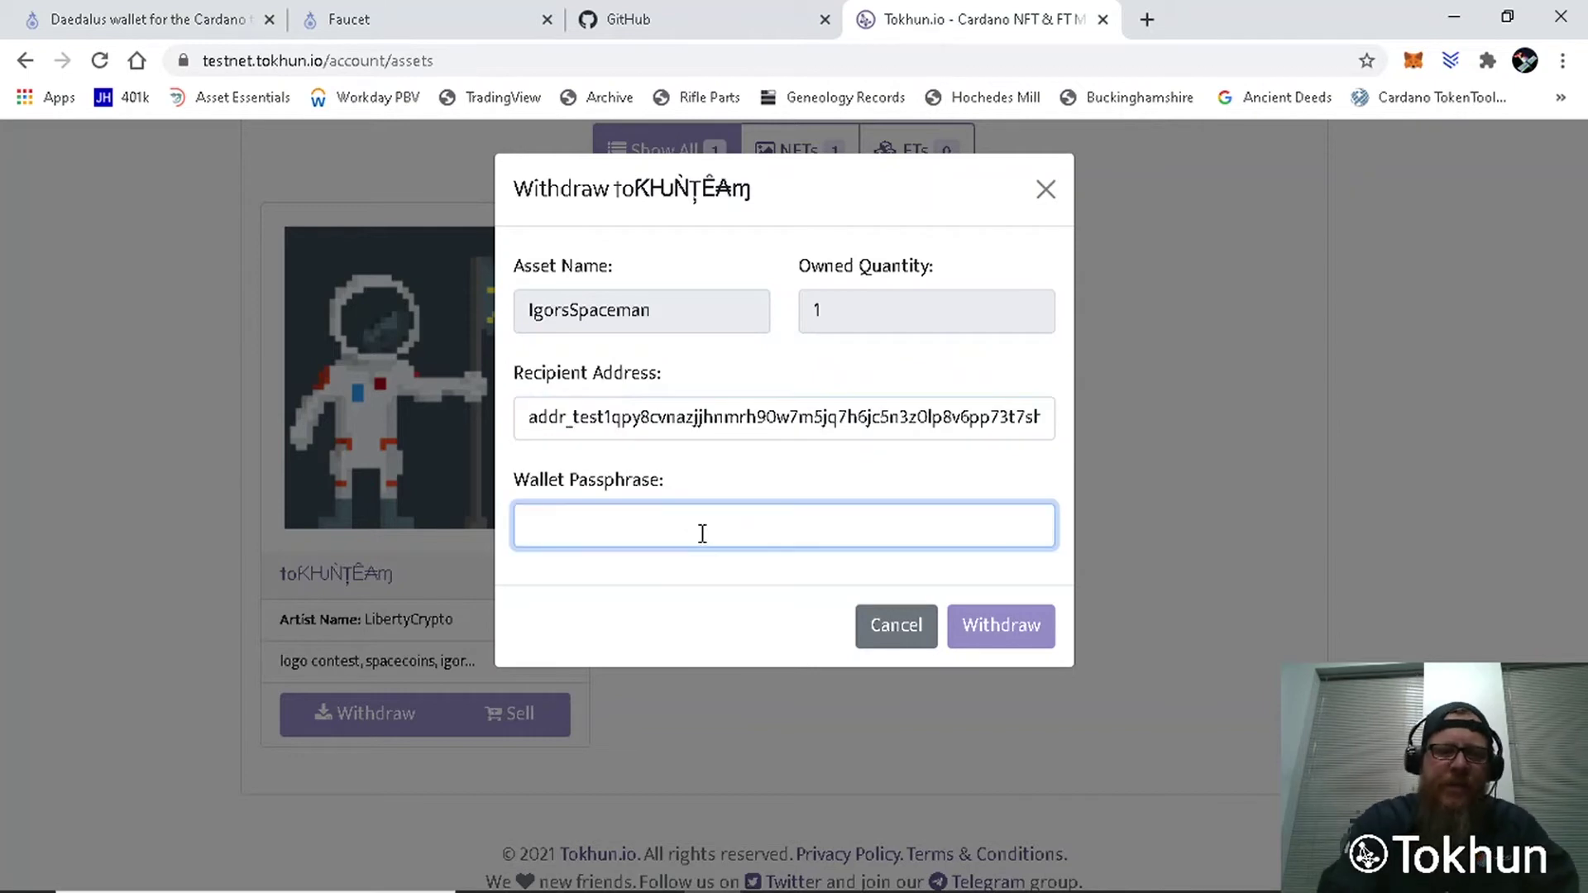
pyautogui.write('**********')
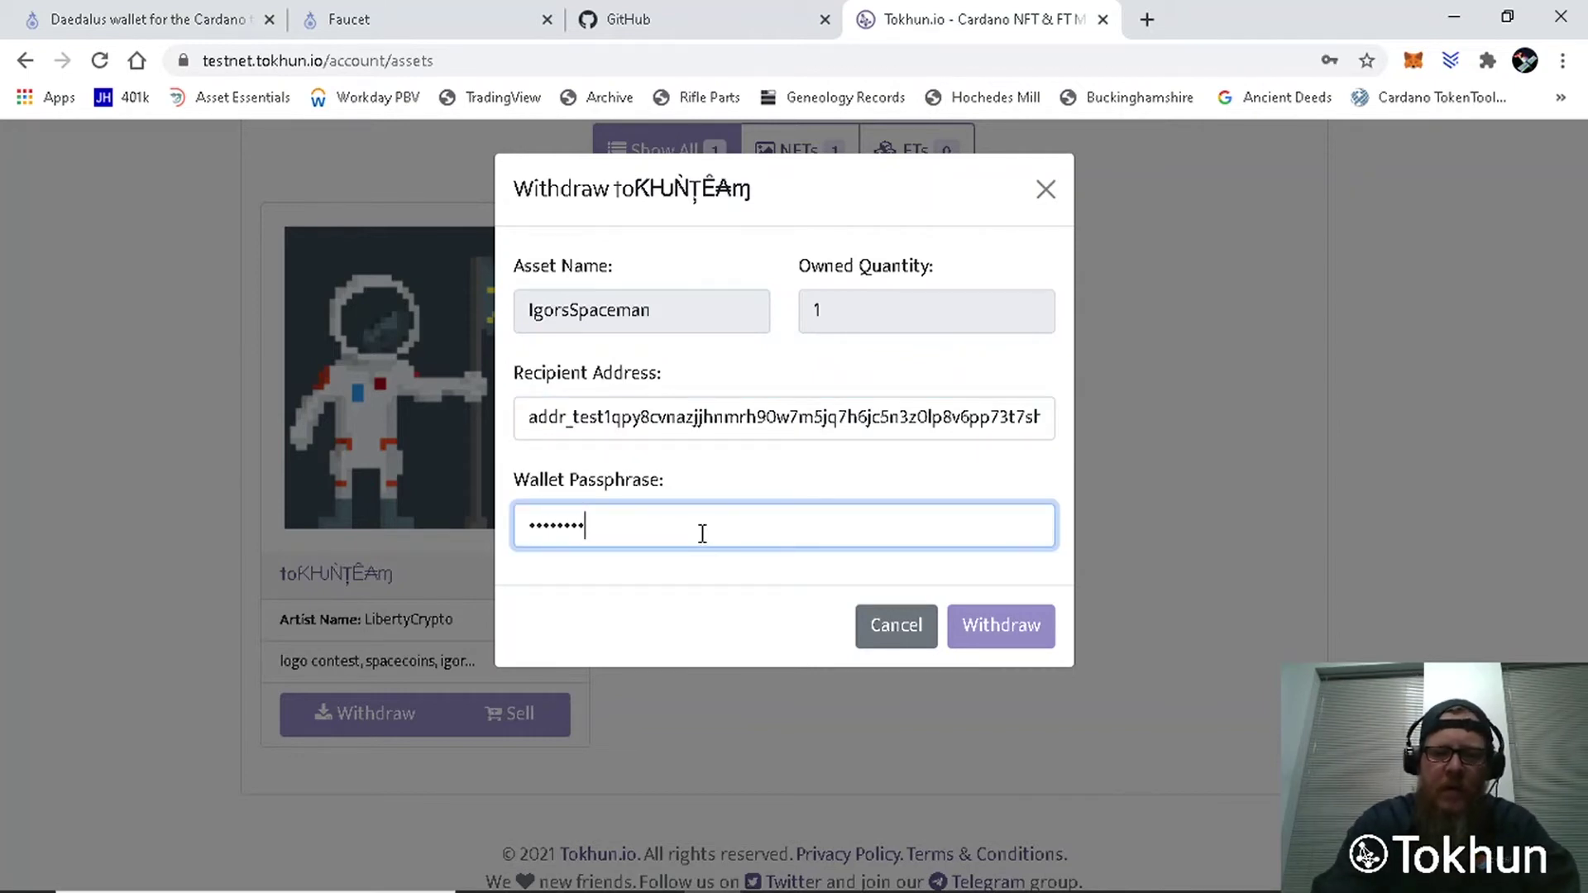
pyautogui.write('**')
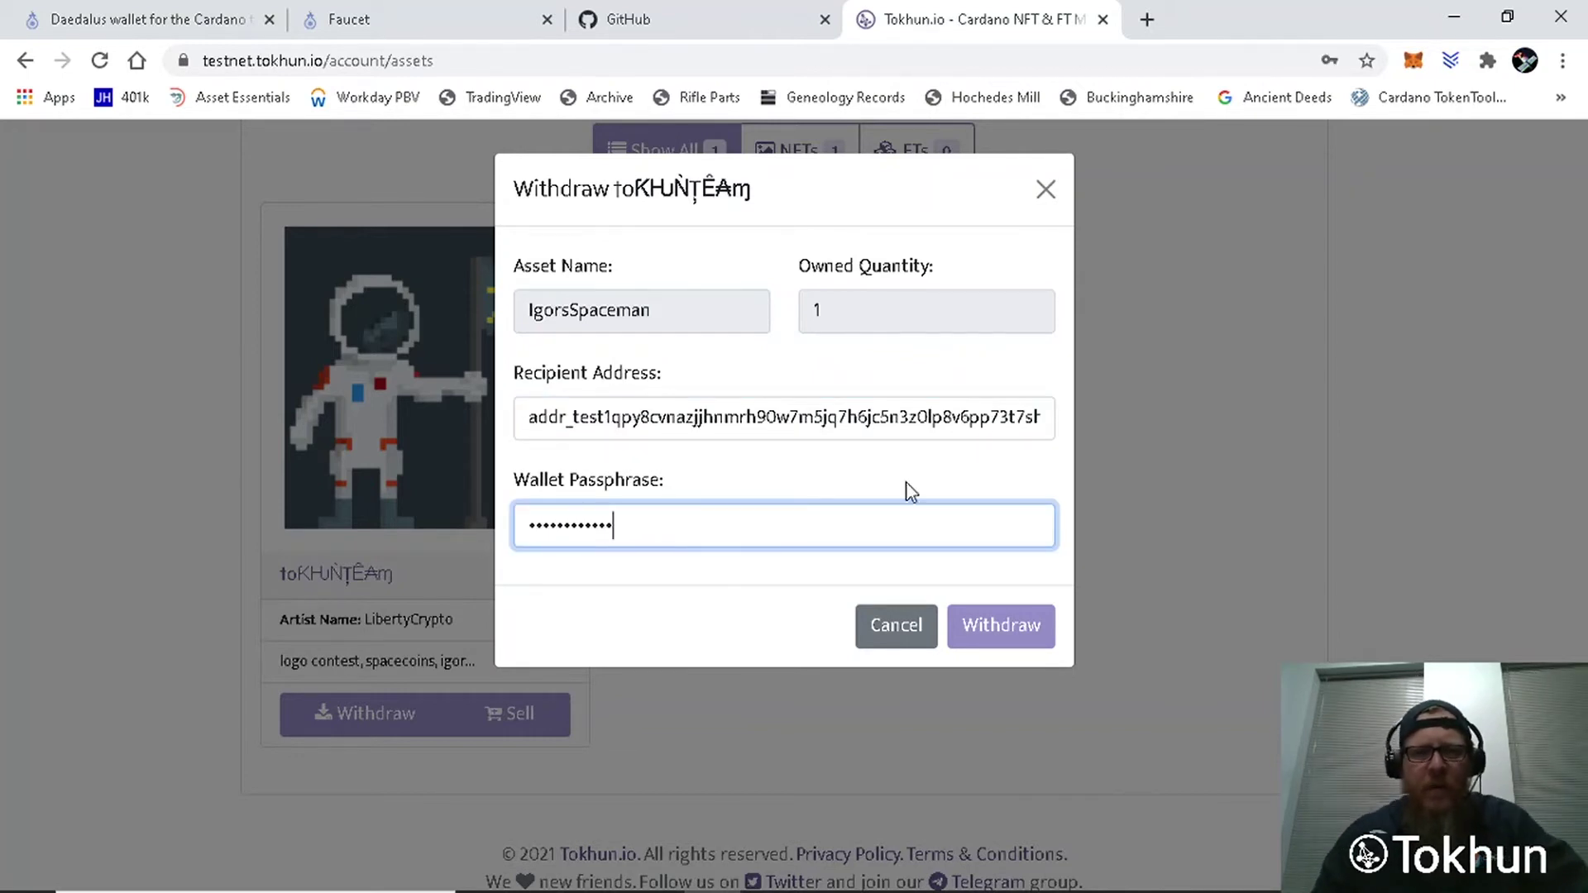
pyautogui.click(1016, 639)
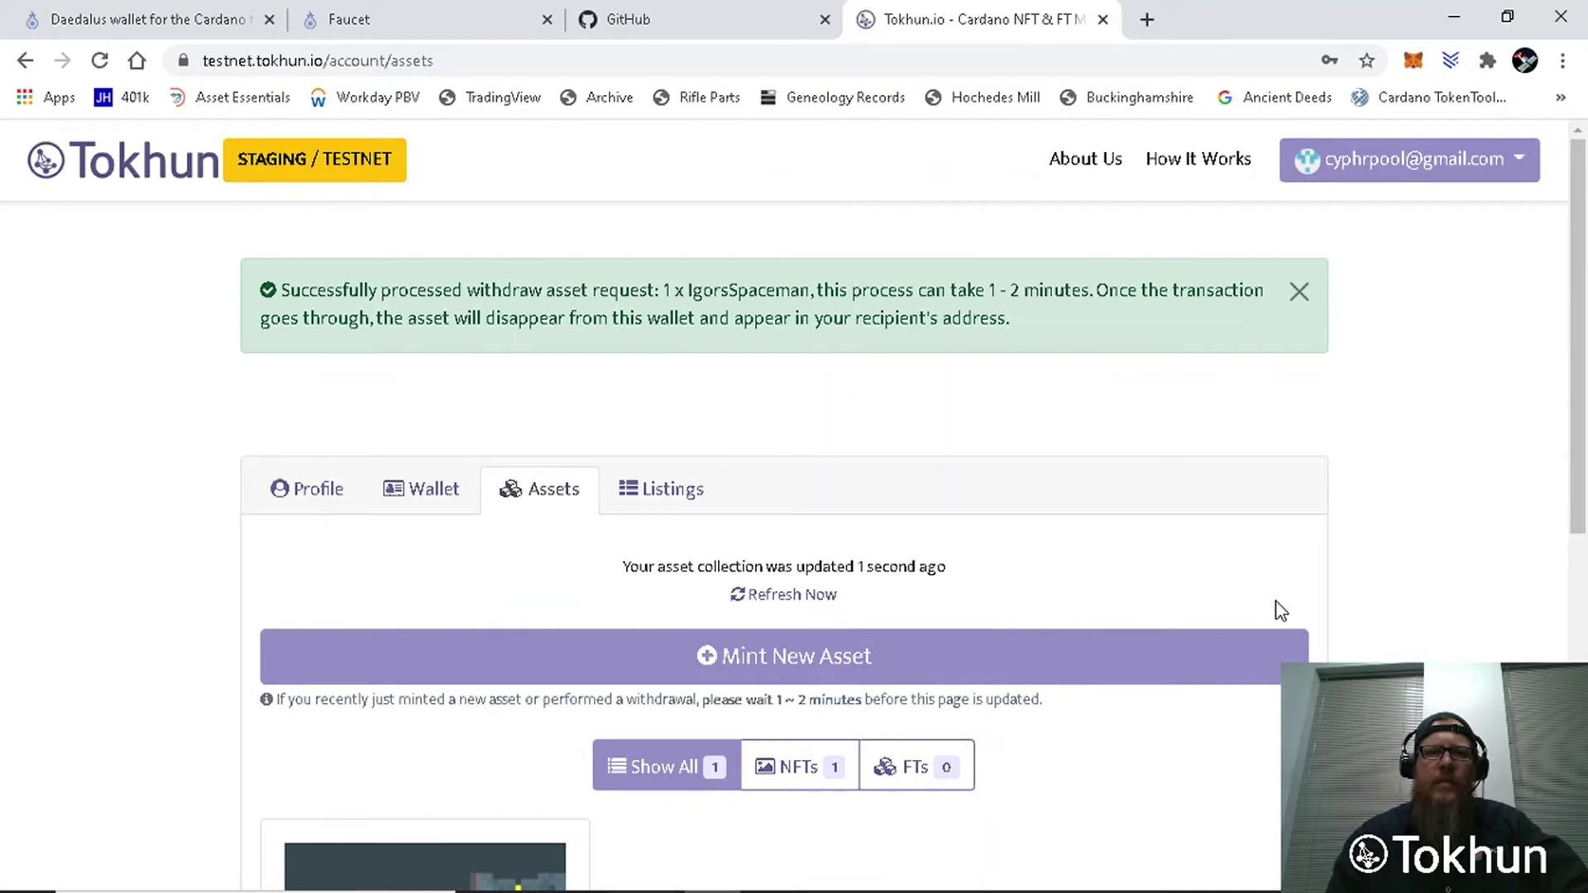
# Step: Switch to Daedalus, close the address sharing dialog and inspect the newest received-tokens transaction in the wallet summary
pyautogui.hotkey('alt', 'Tab')
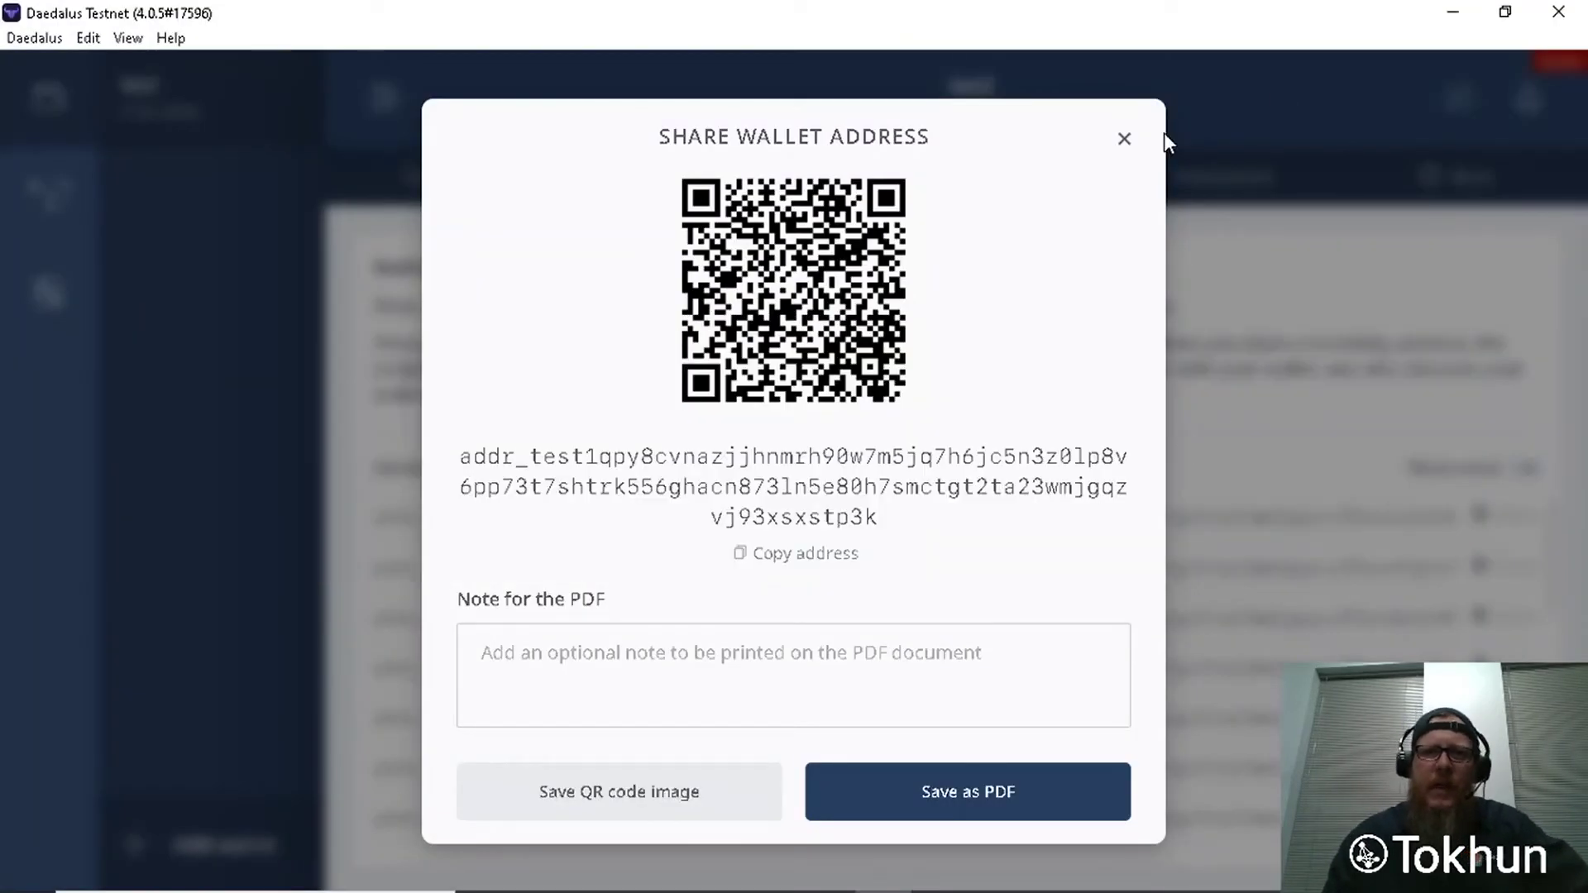
pyautogui.click(1126, 141)
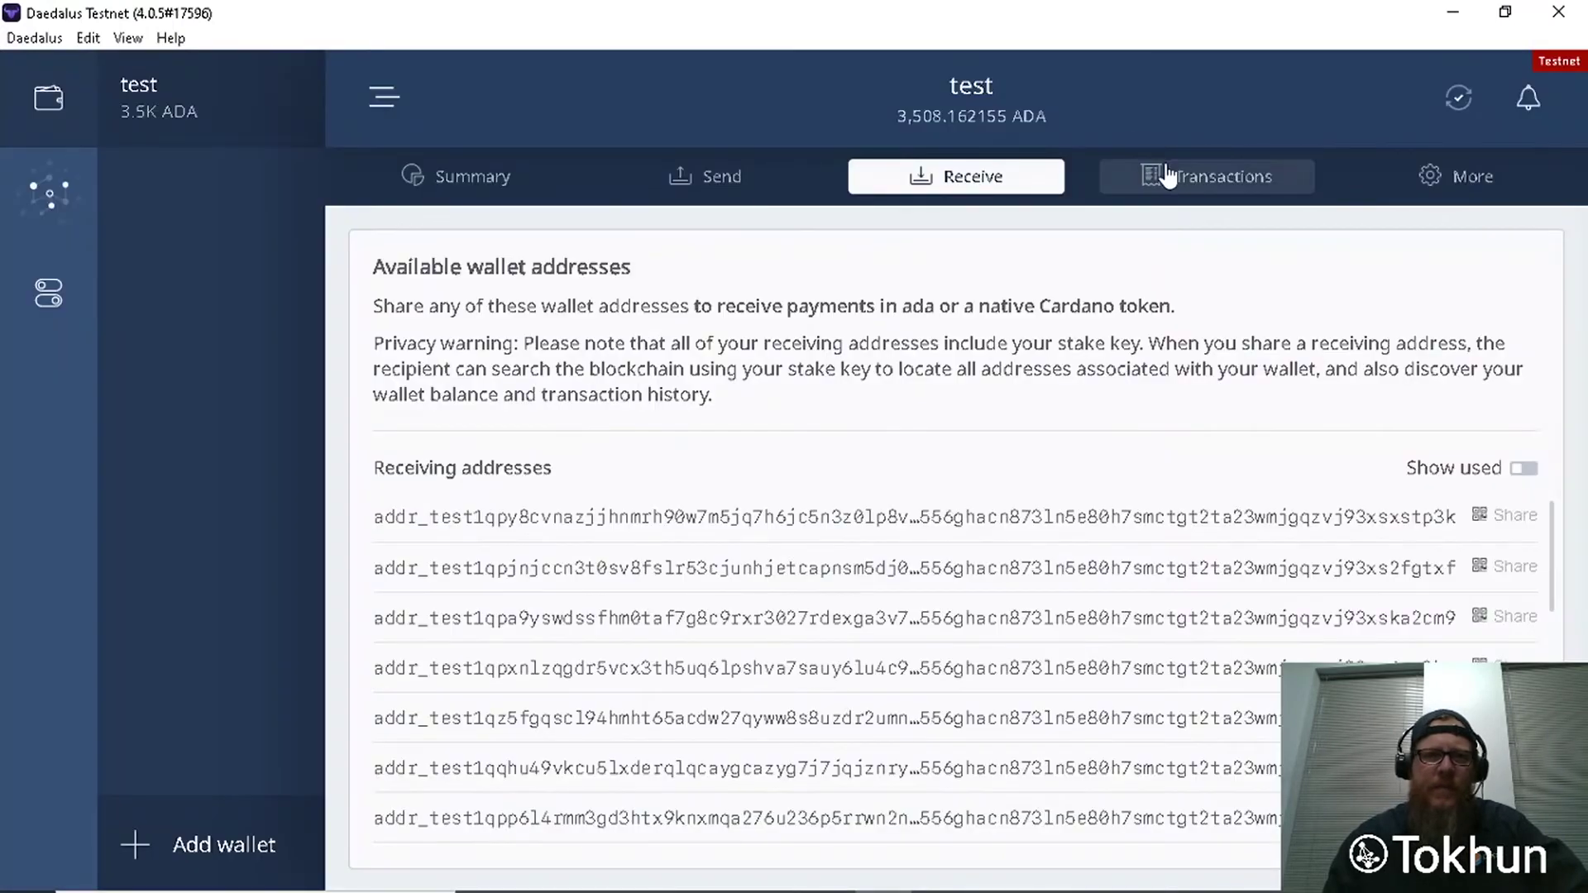
pyautogui.click(458, 187)
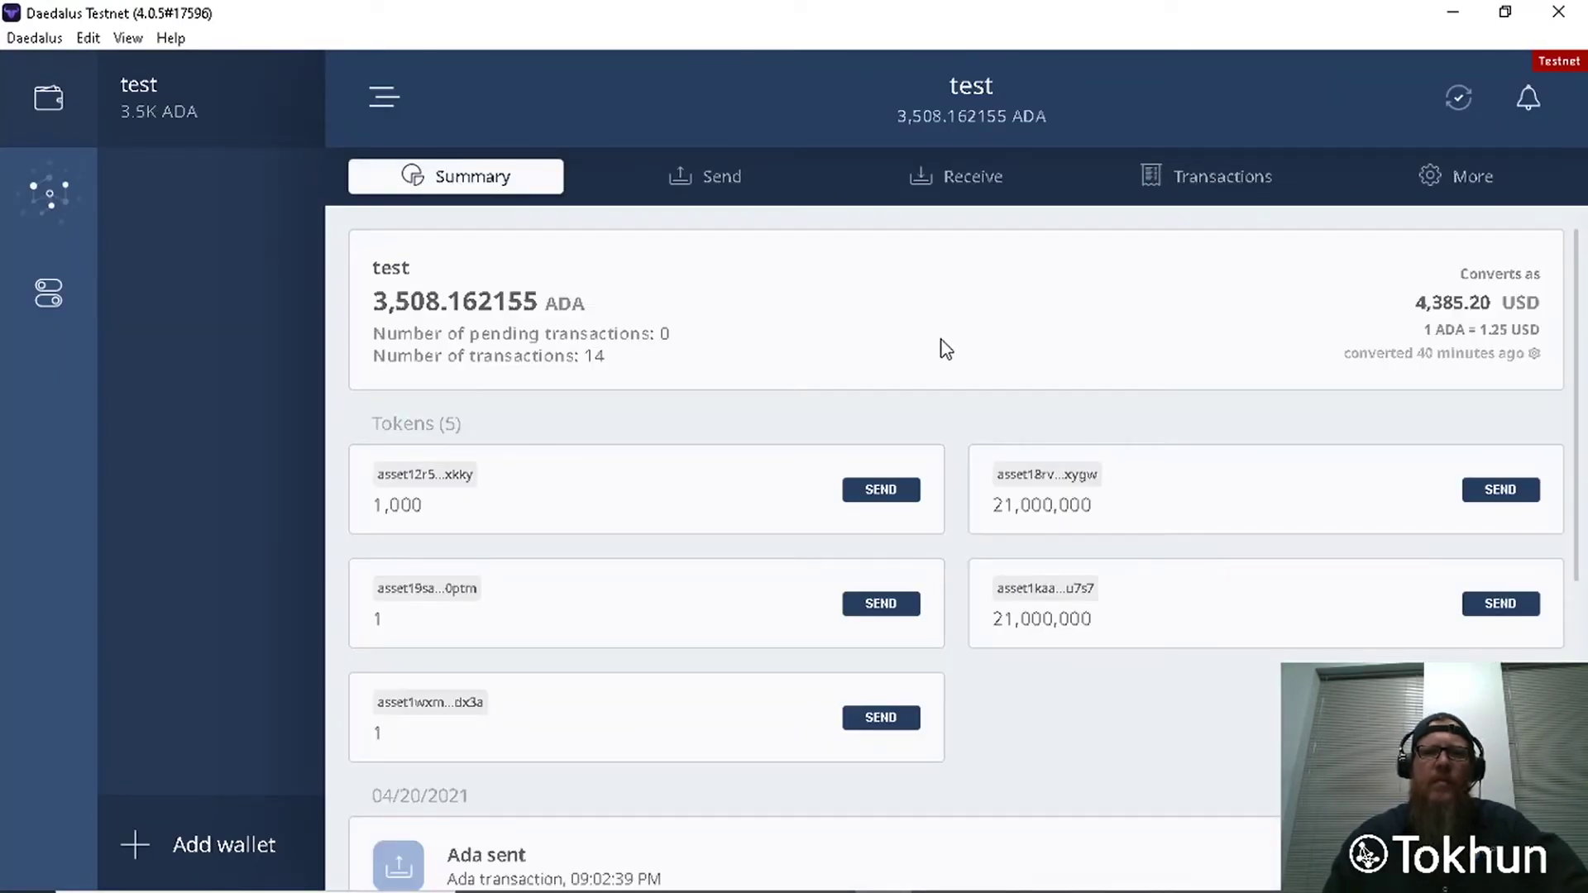
pyautogui.scroll(-3, 944, 348)
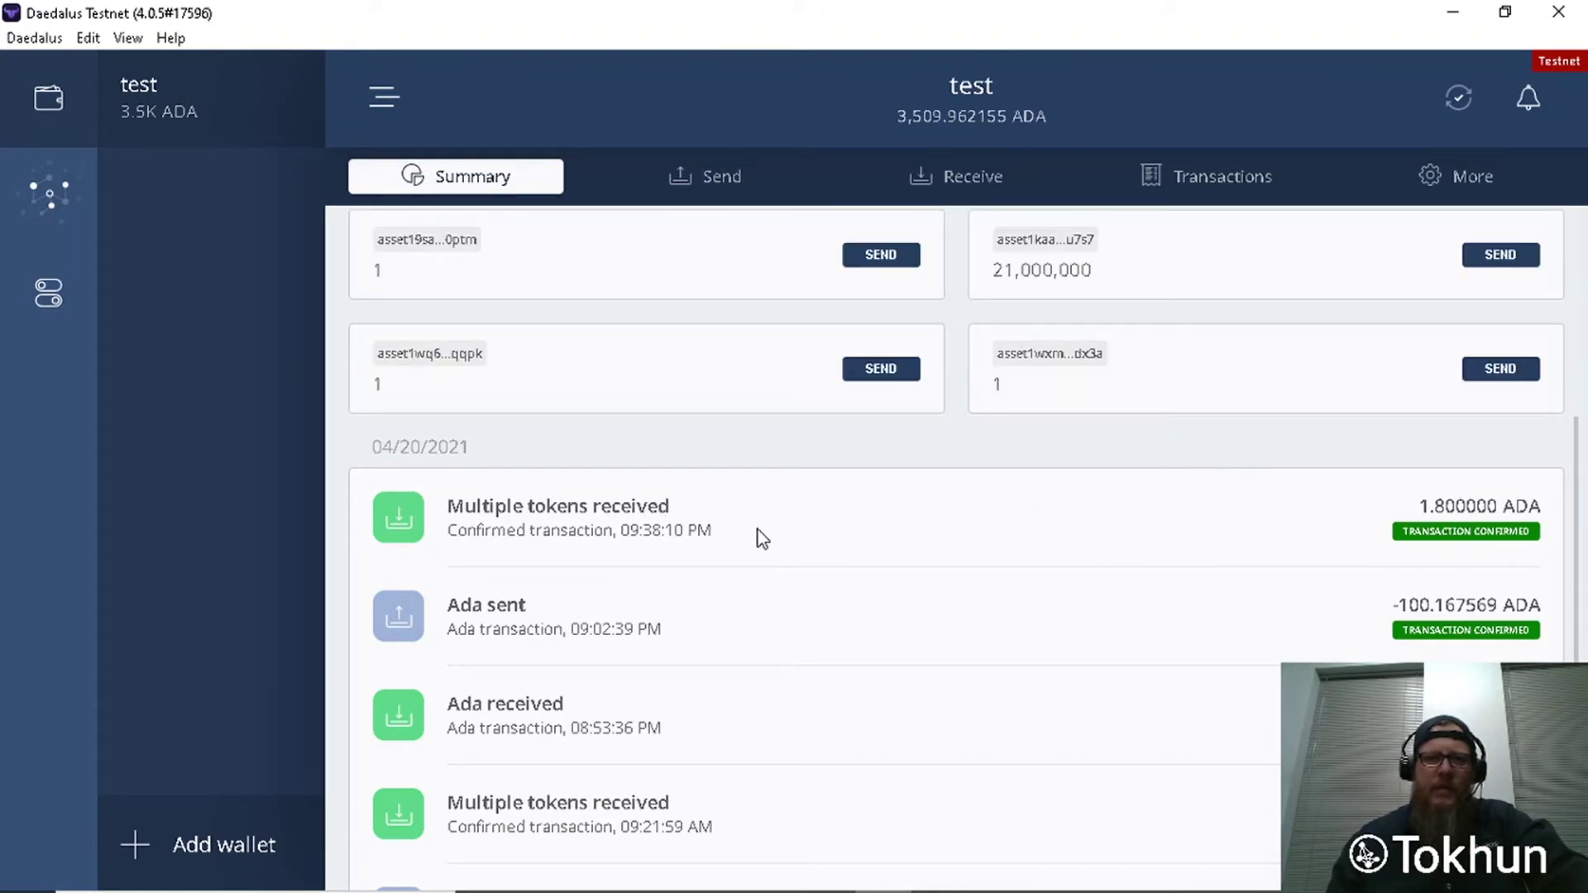
pyautogui.click(662, 509)
pyautogui.scroll(-1, 1046, 569)
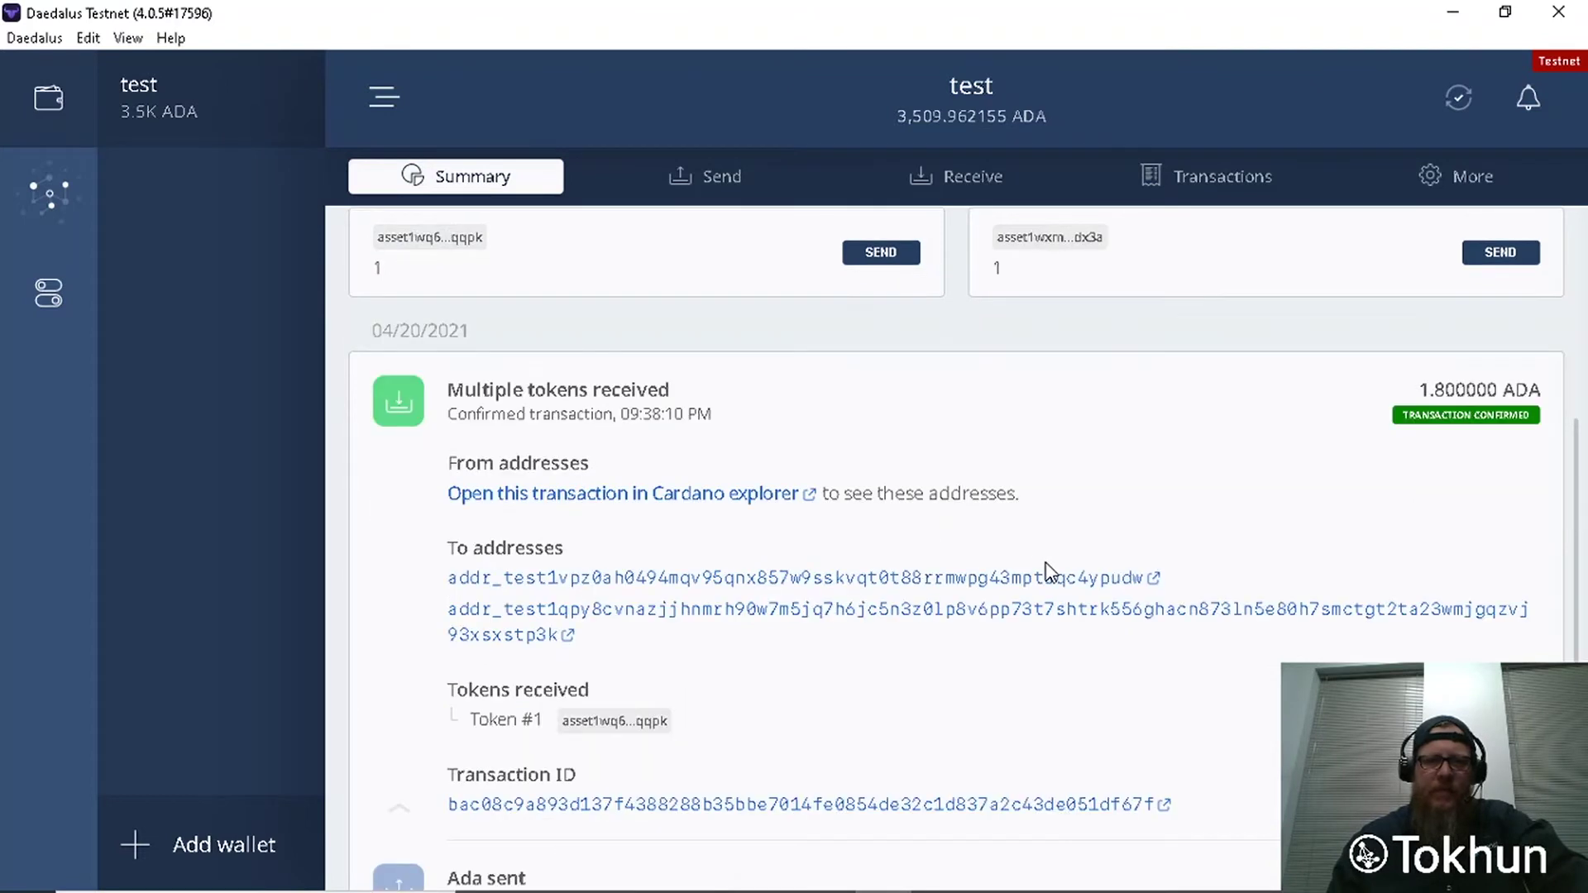
pyautogui.scroll(-1, 1046, 569)
pyautogui.moveTo(597, 609)
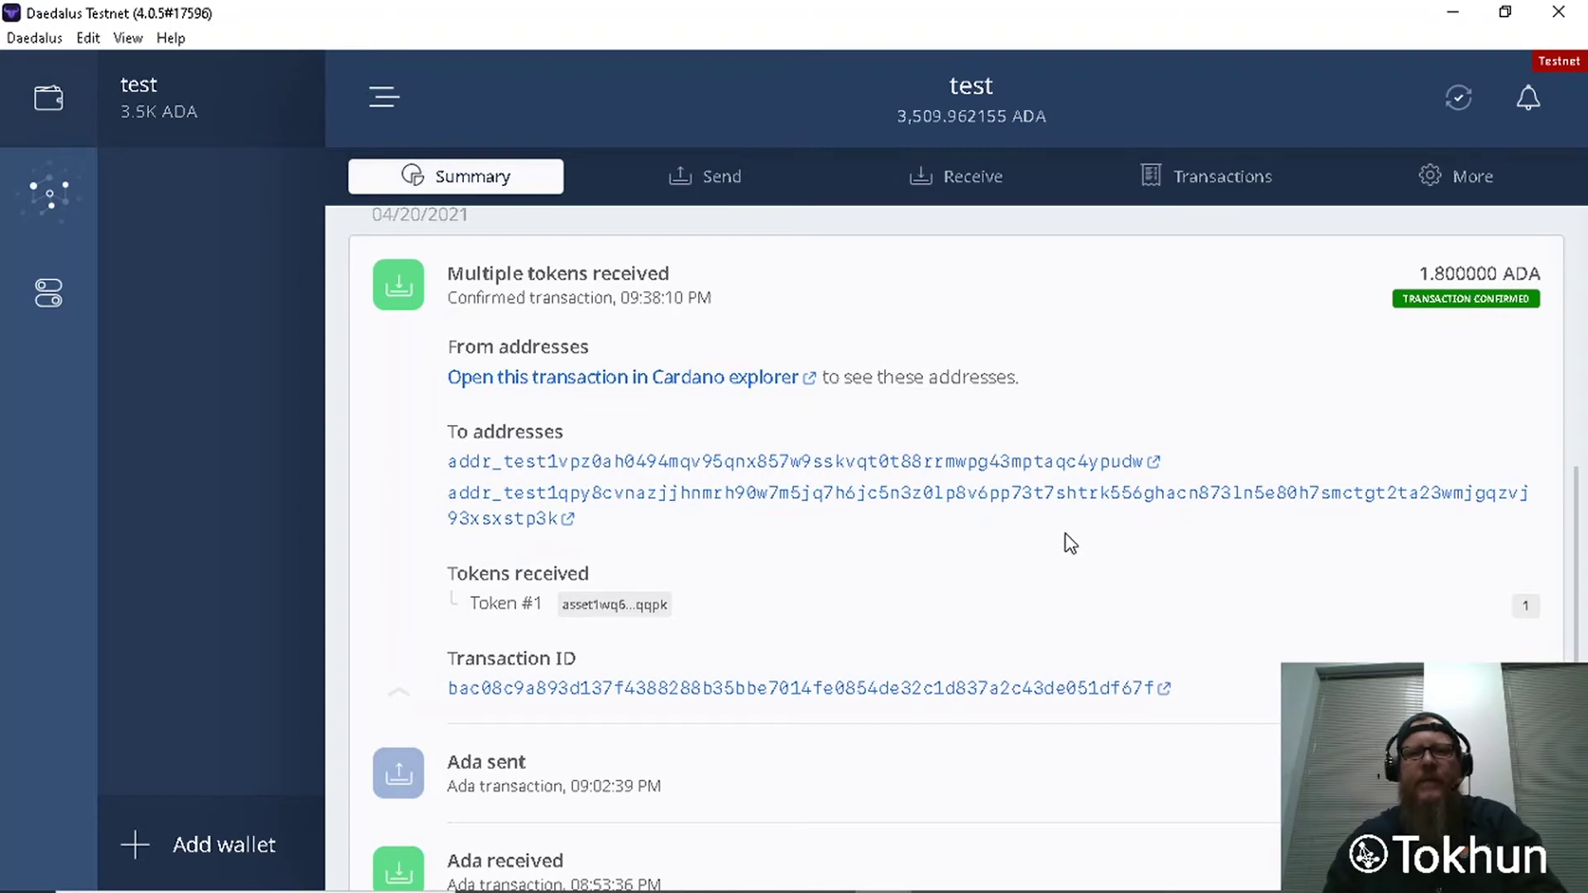
# Step: Switch back to Tokhun in the browser and refresh the asset collection to check the withdrawal
pyautogui.hotkey('alt', 'Tab')
pyautogui.hotkey('alt', 'Tab')
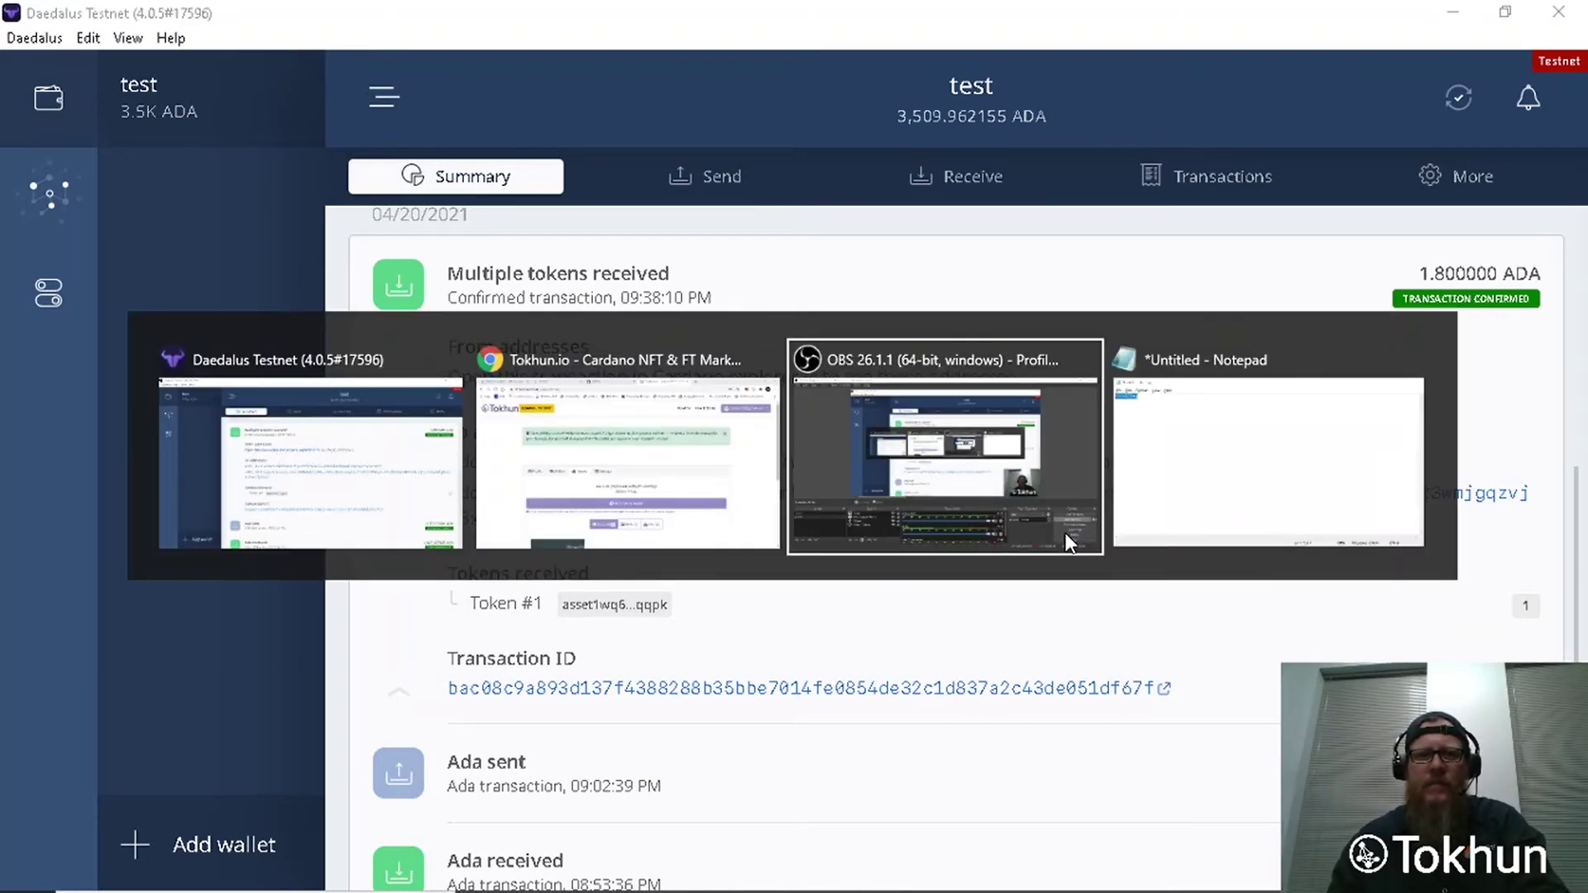
pyautogui.hotkey('alt', 'Tab')
pyautogui.hotkey('alt', 'Tab')
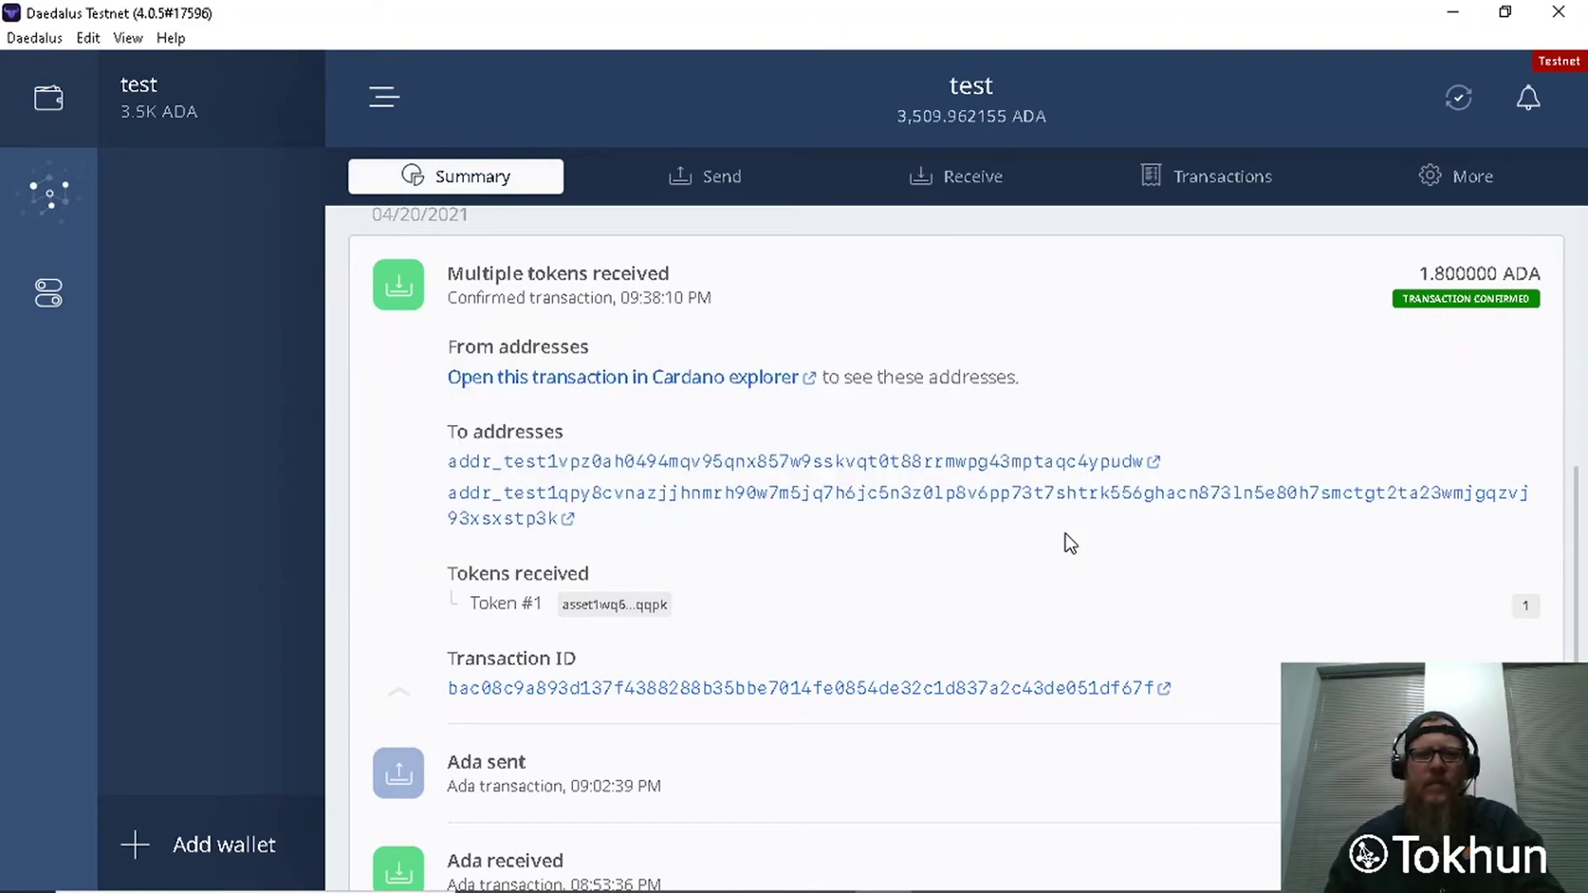
pyautogui.hotkey('alt', 'Tab')
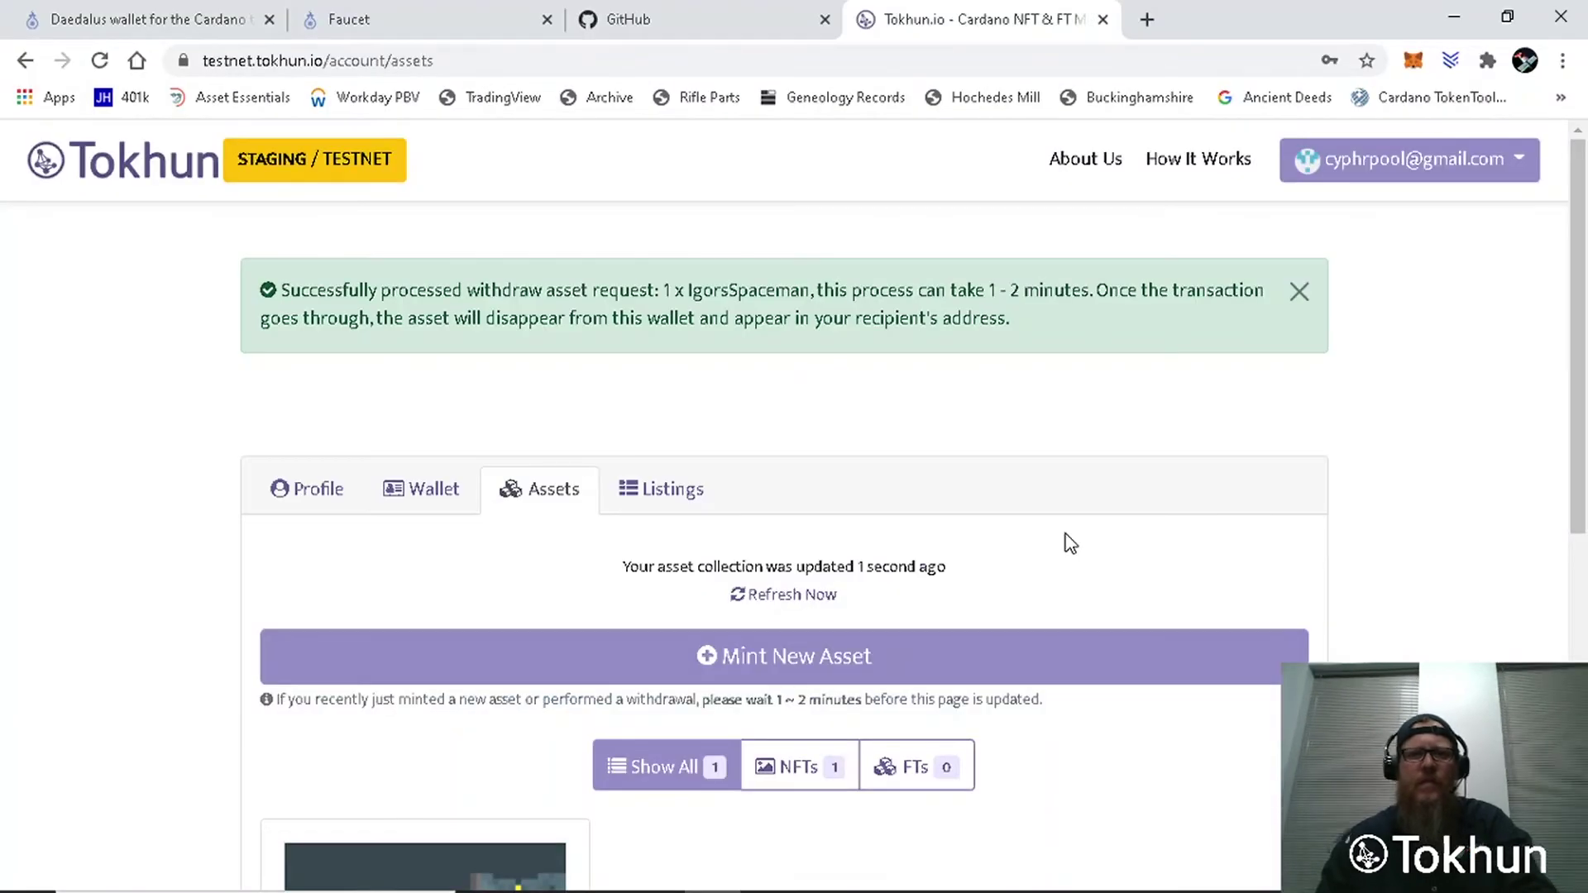
pyautogui.scroll(-3, 1080, 513)
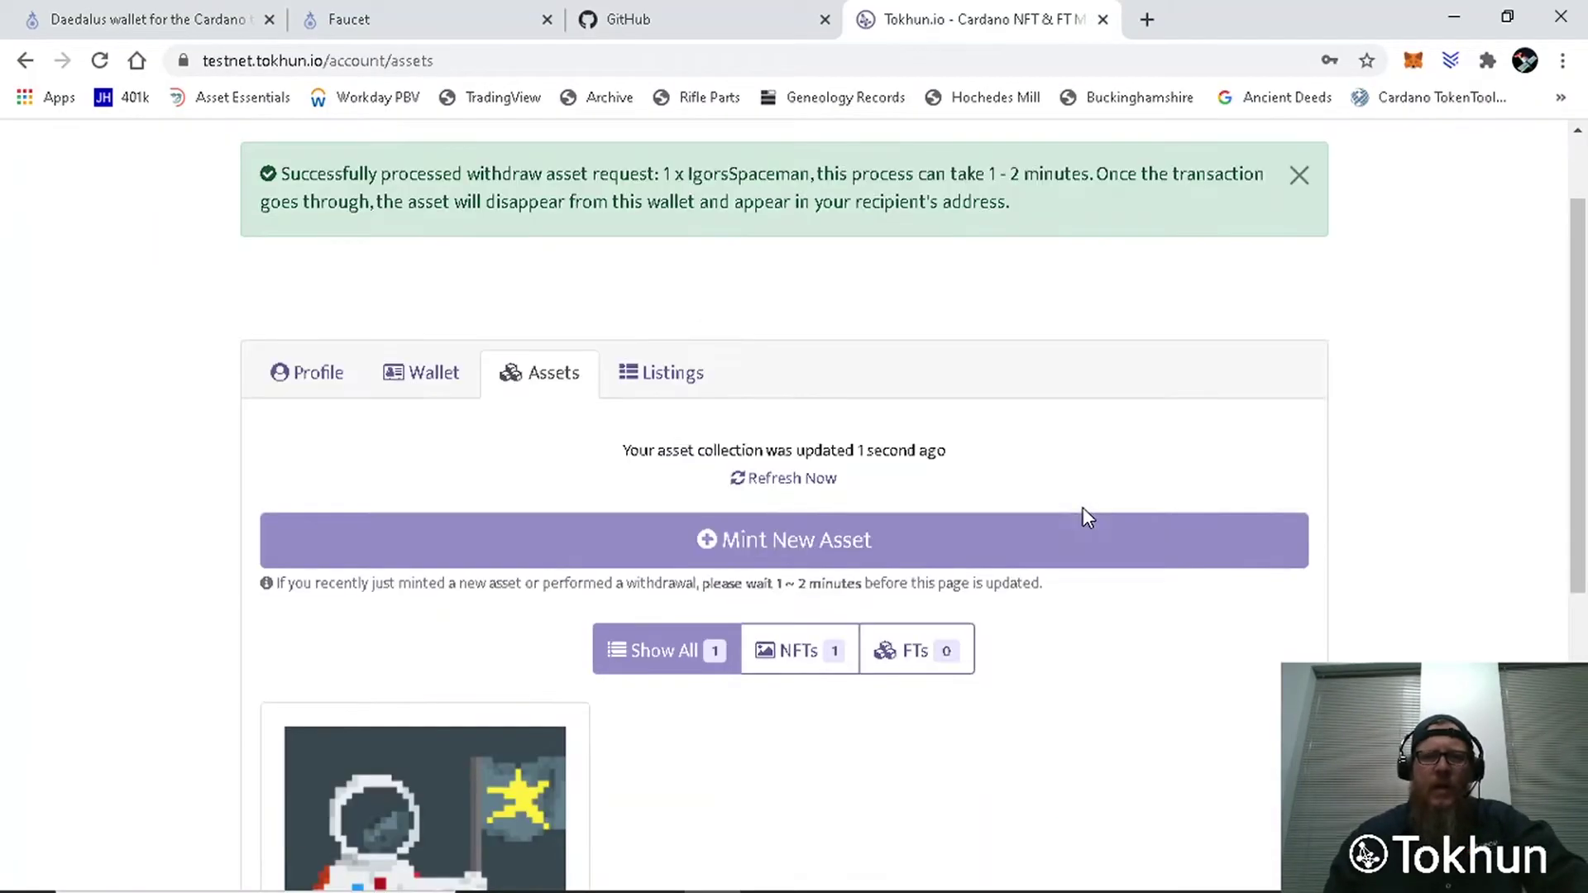
pyautogui.click(789, 368)
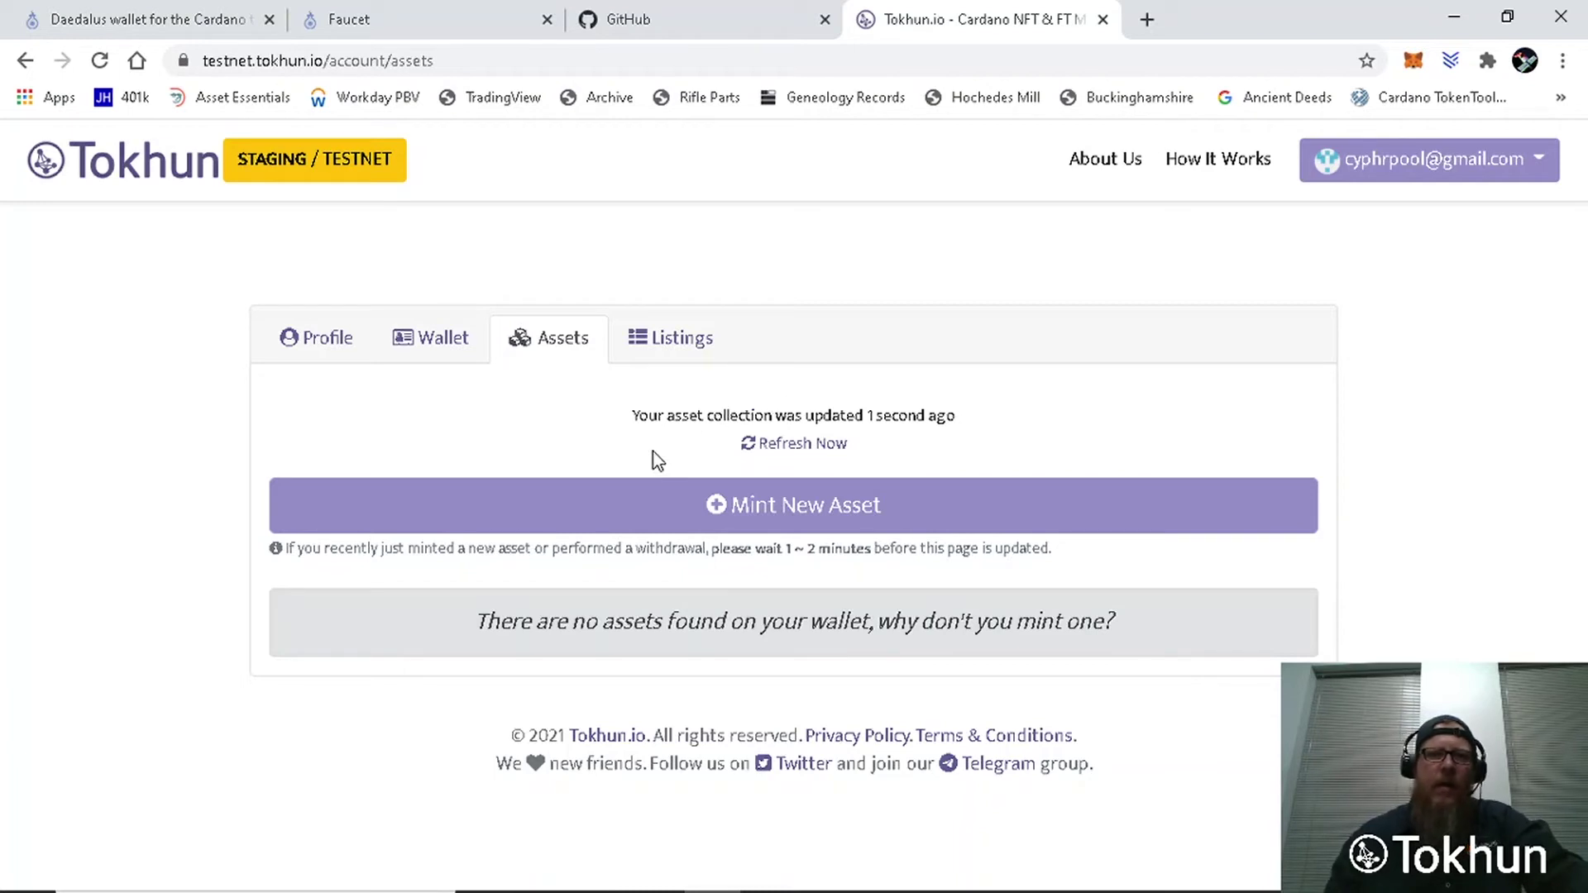
# Step: Start minting a new asset of the fungible token (FT) type
pyautogui.click(838, 513)
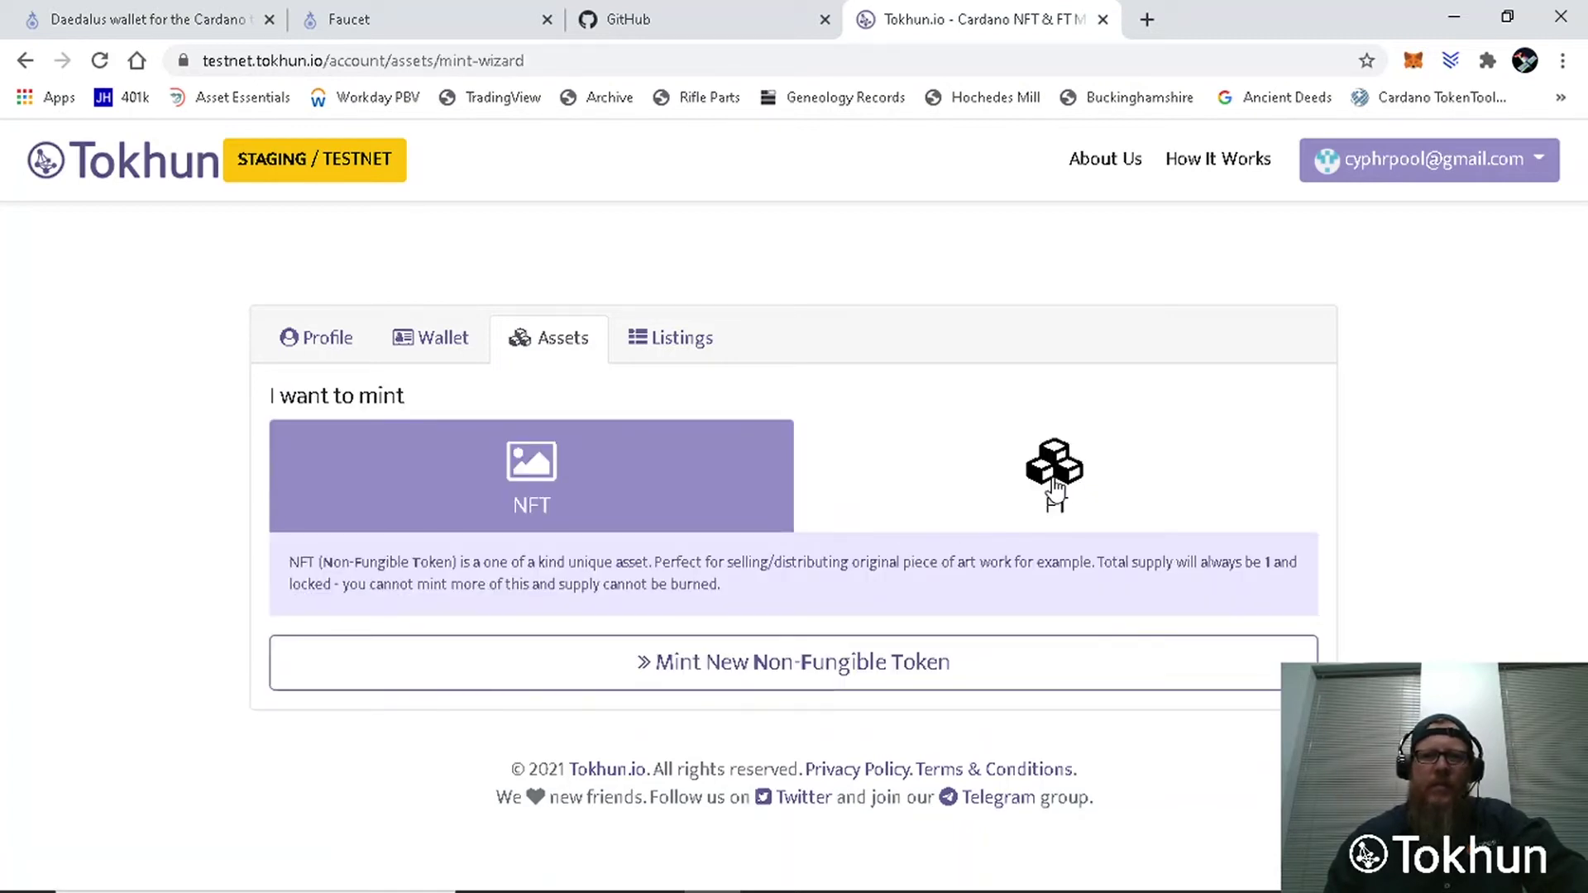
pyautogui.click(1053, 488)
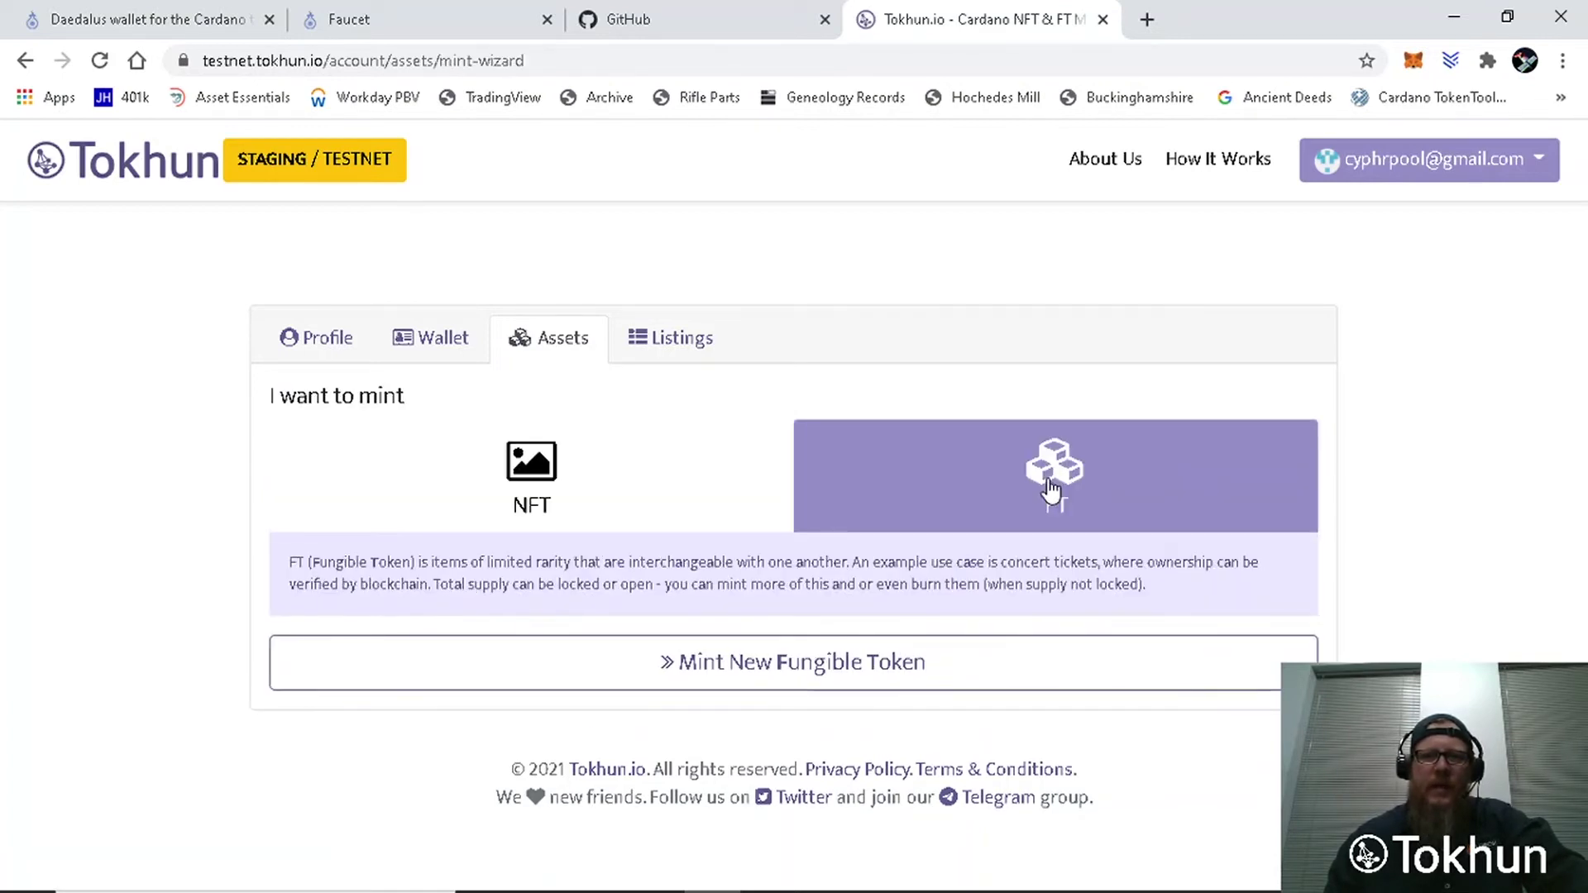
pyautogui.click(694, 680)
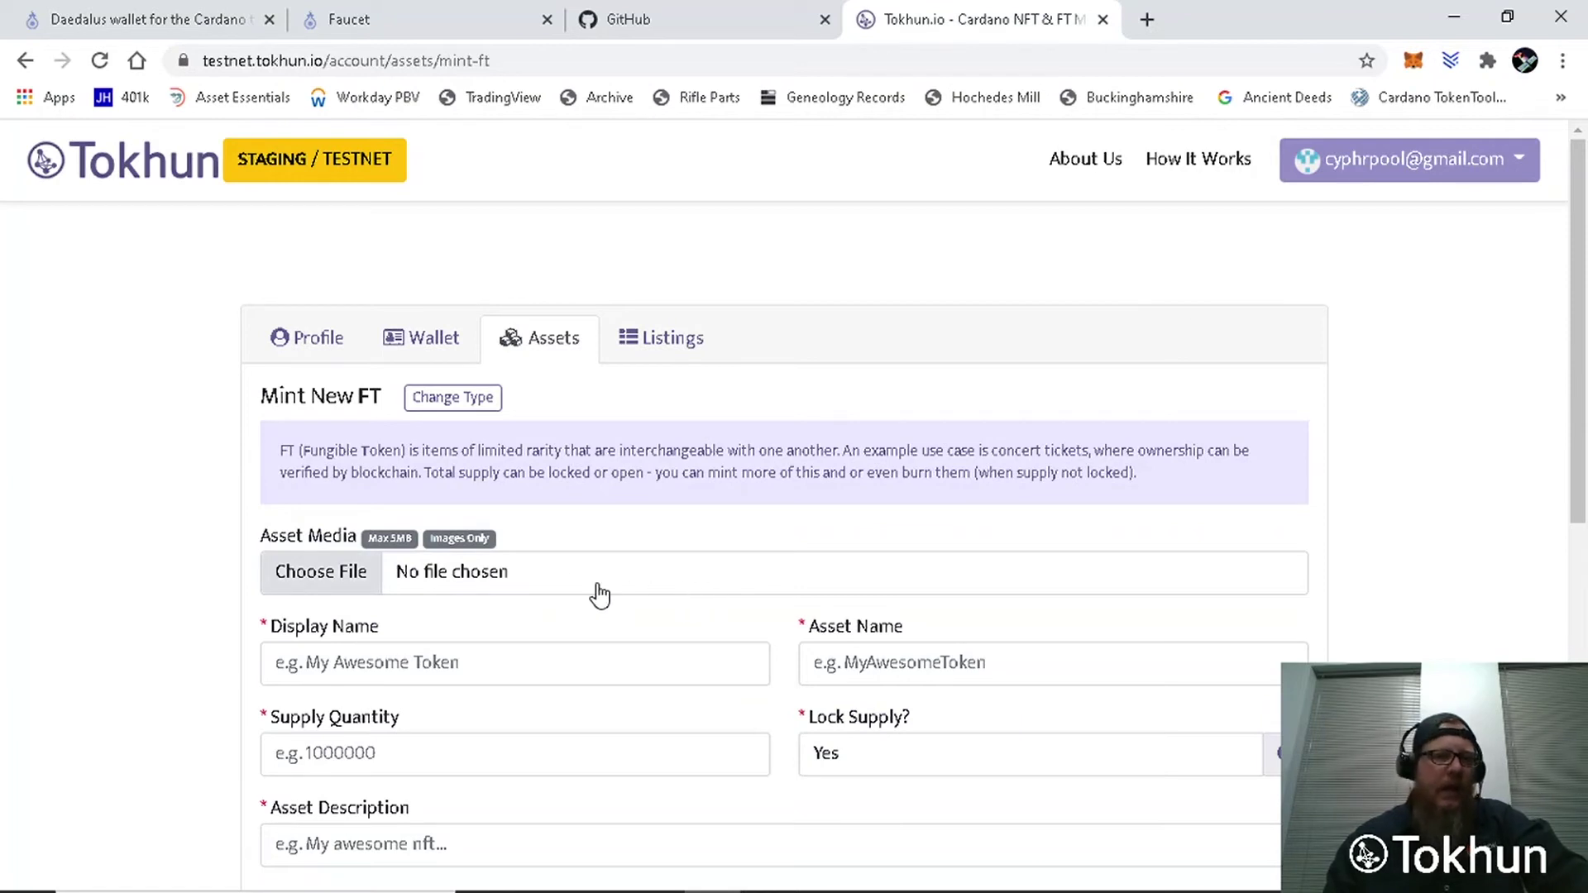
# Step: Give the fungible token the display name $PUD and the asset name TaterCash
pyautogui.scroll(-3, 539, 557)
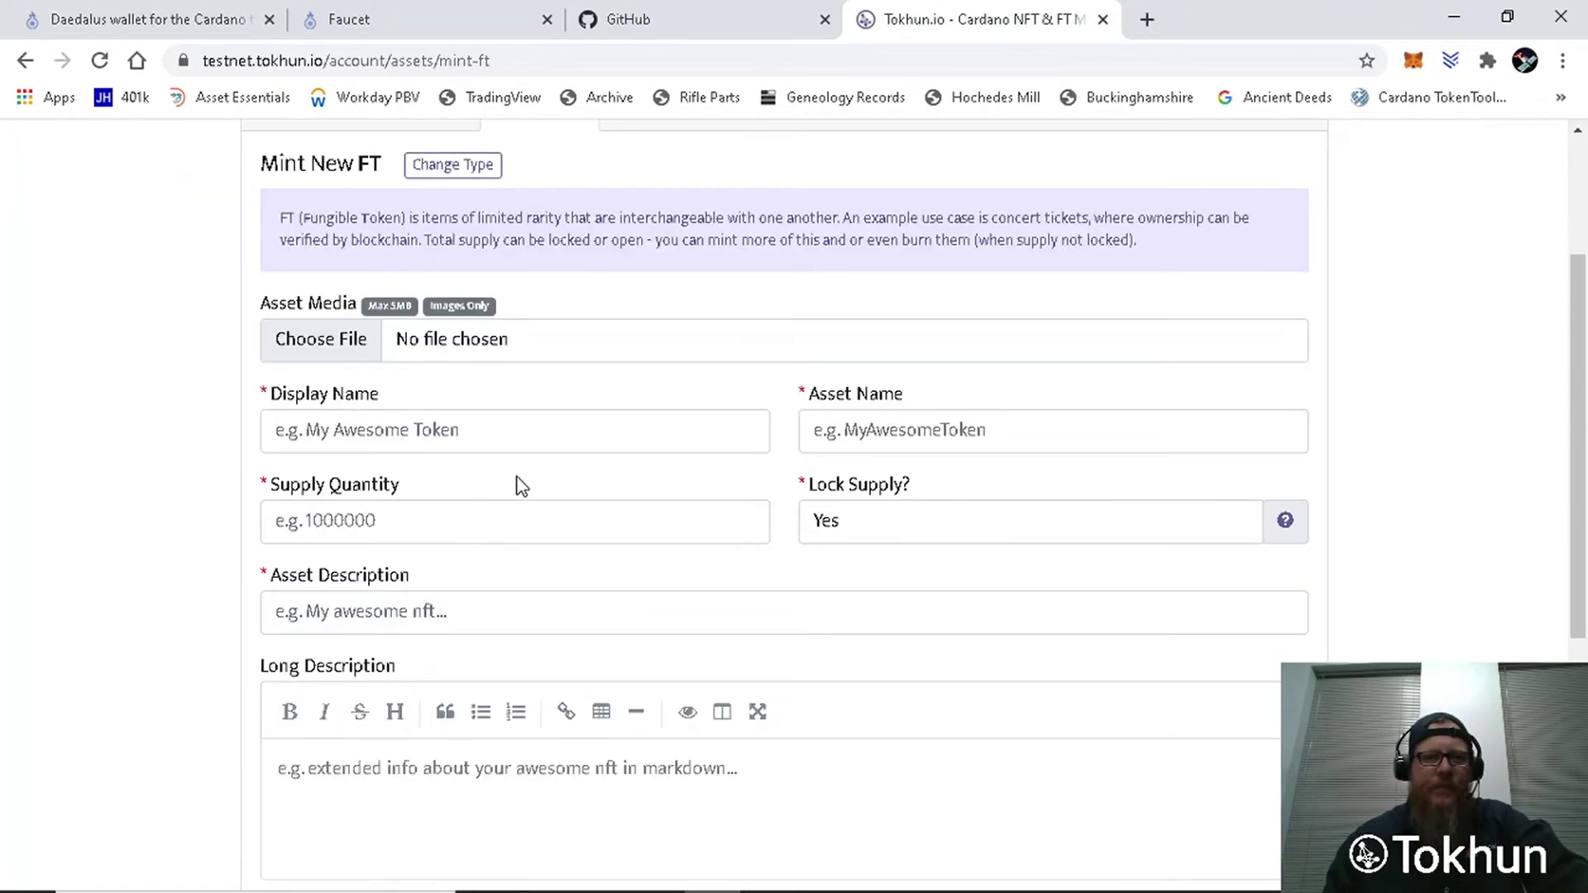
pyautogui.click(561, 444)
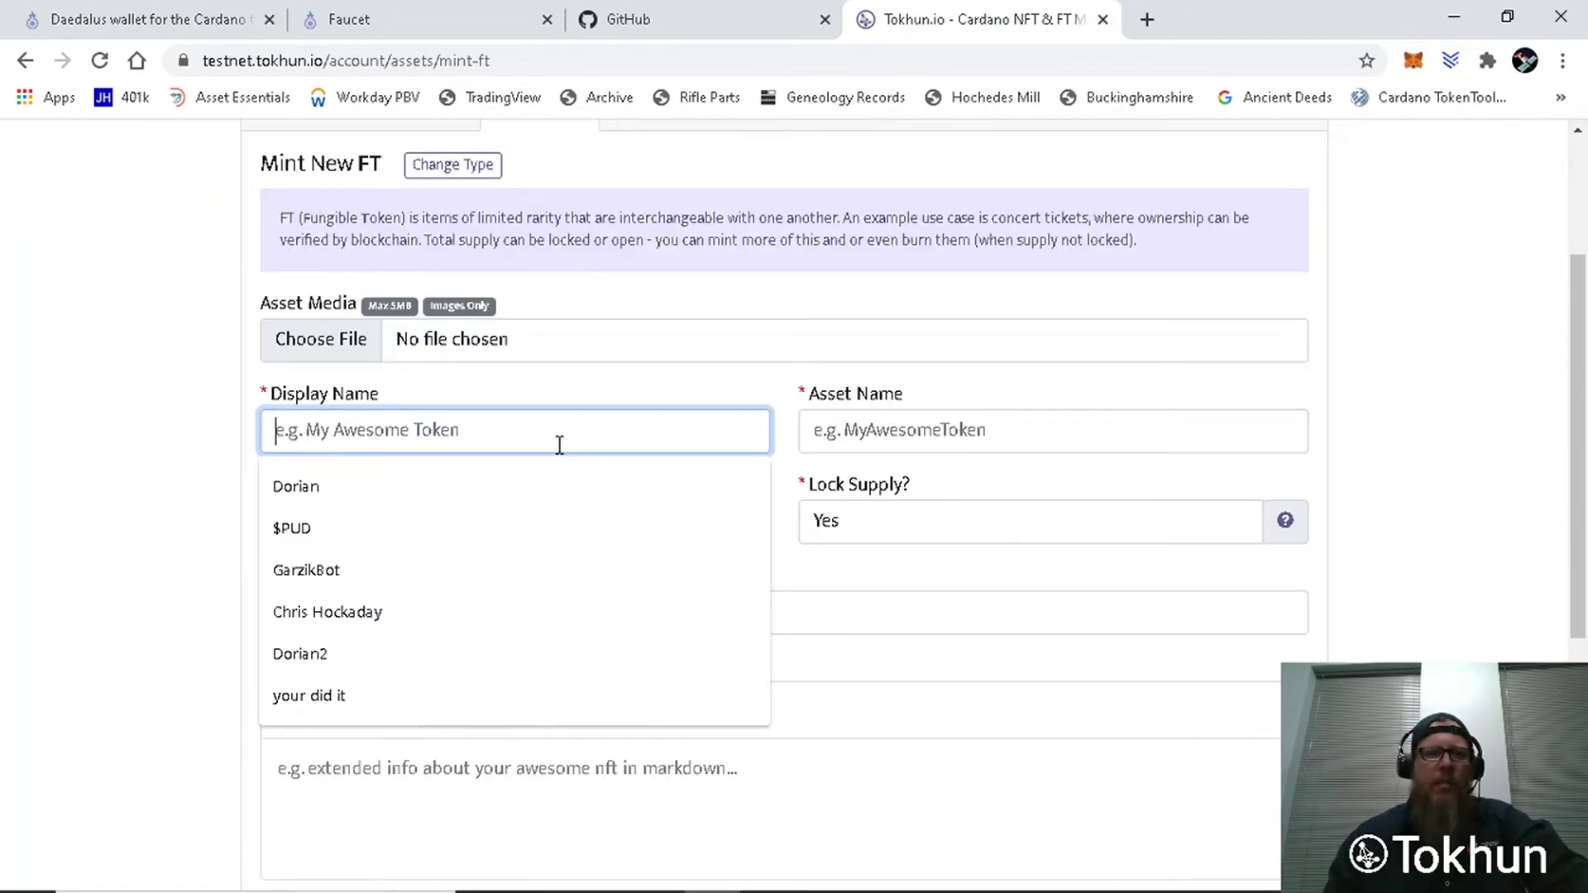
pyautogui.click(355, 526)
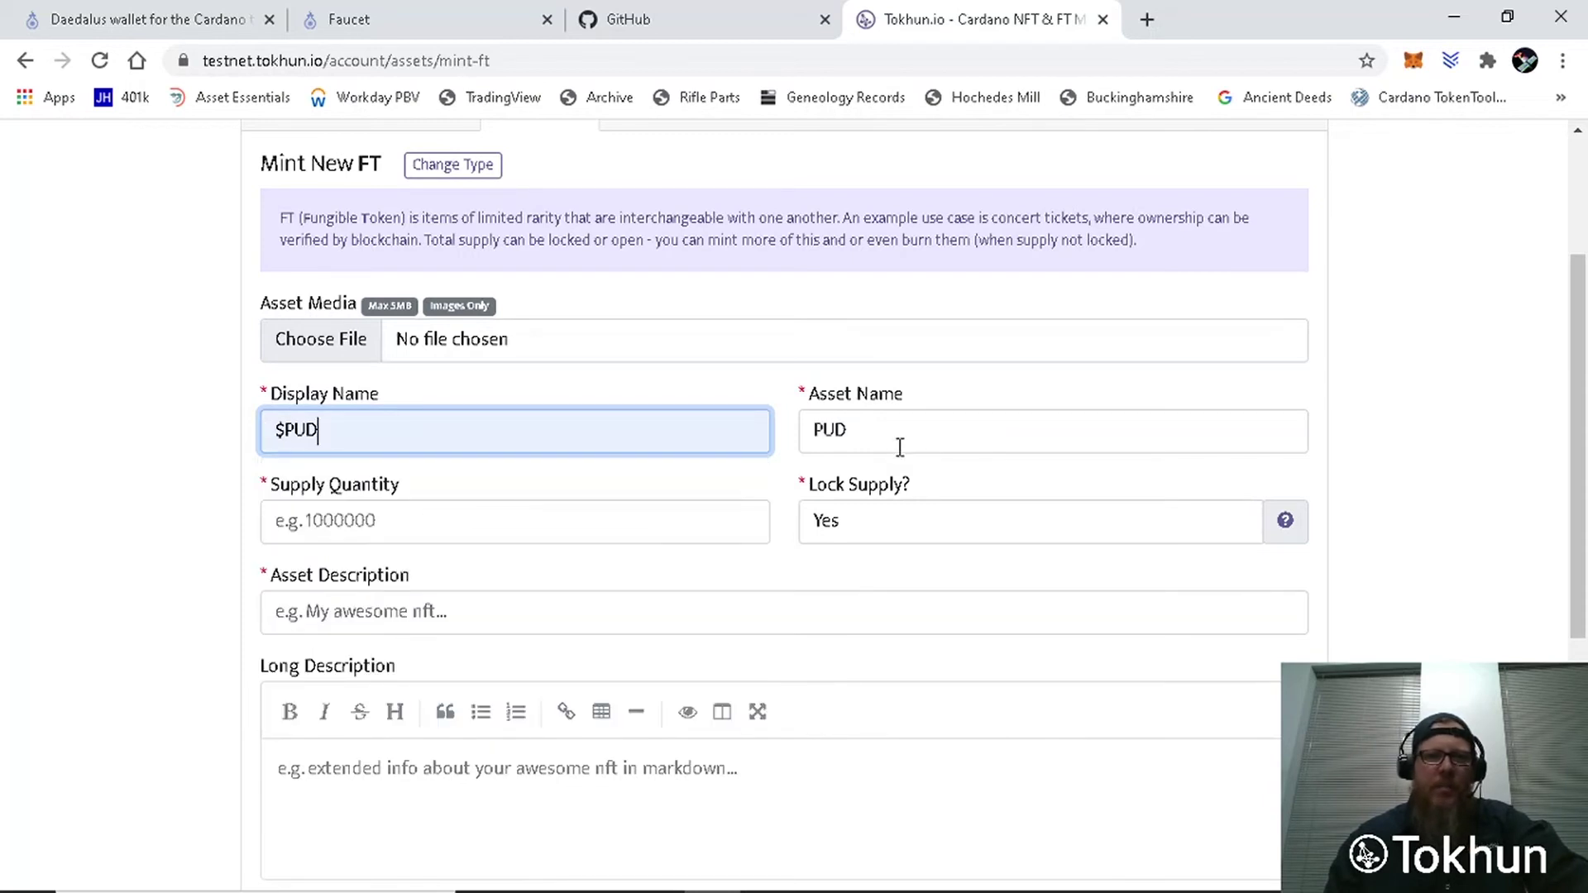
pyautogui.click(943, 432)
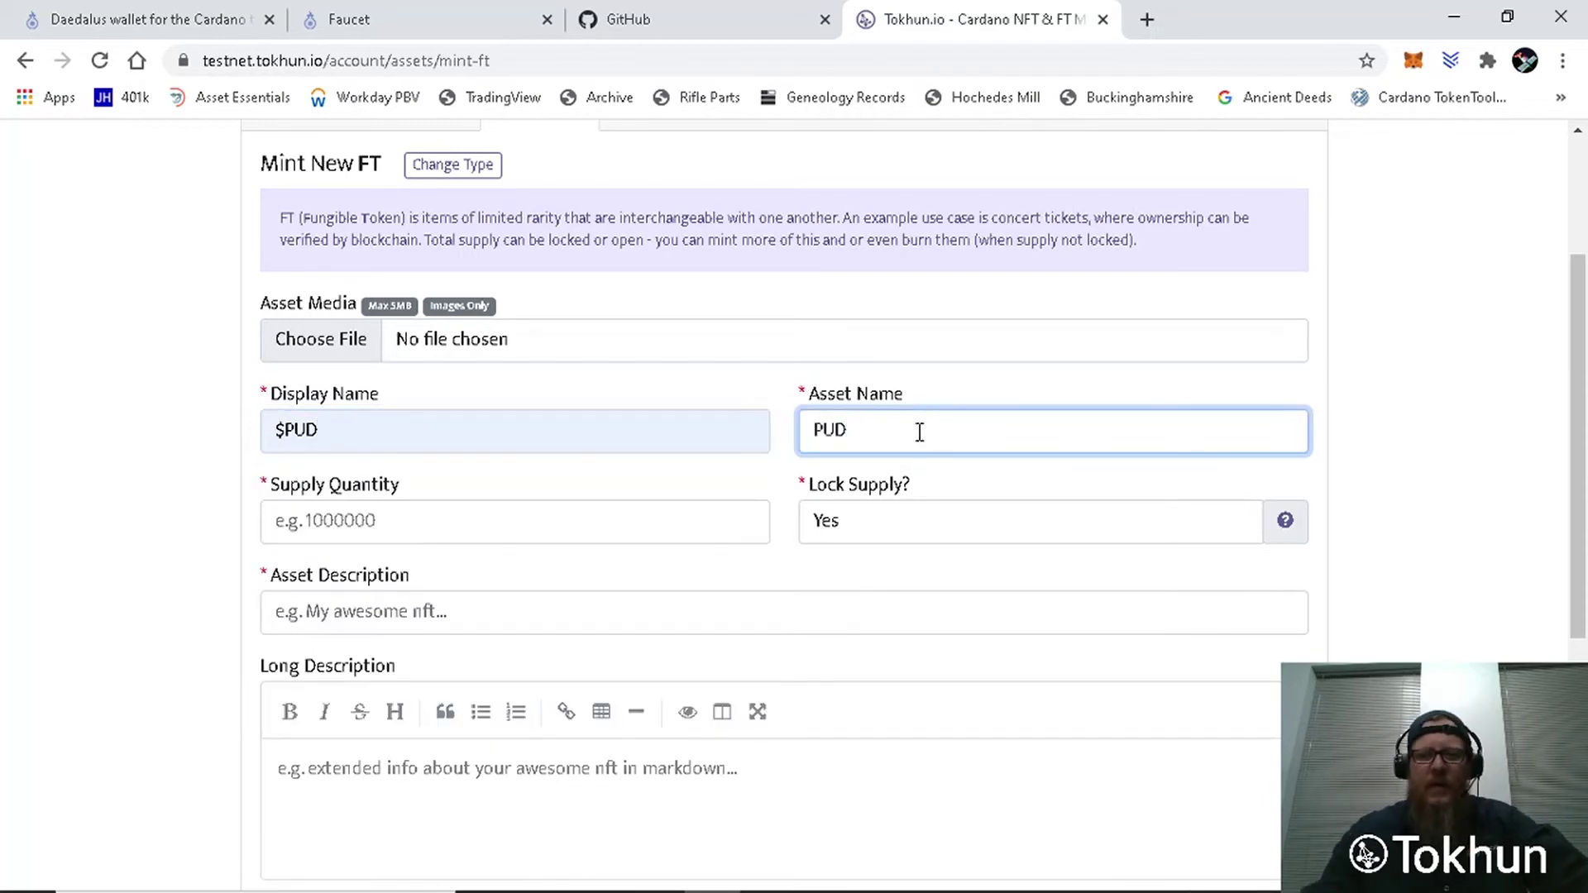
pyautogui.press('BackSpace')
pyautogui.press('BackSpace')
pyautogui.press('BackSpace')
pyautogui.write('Tat')
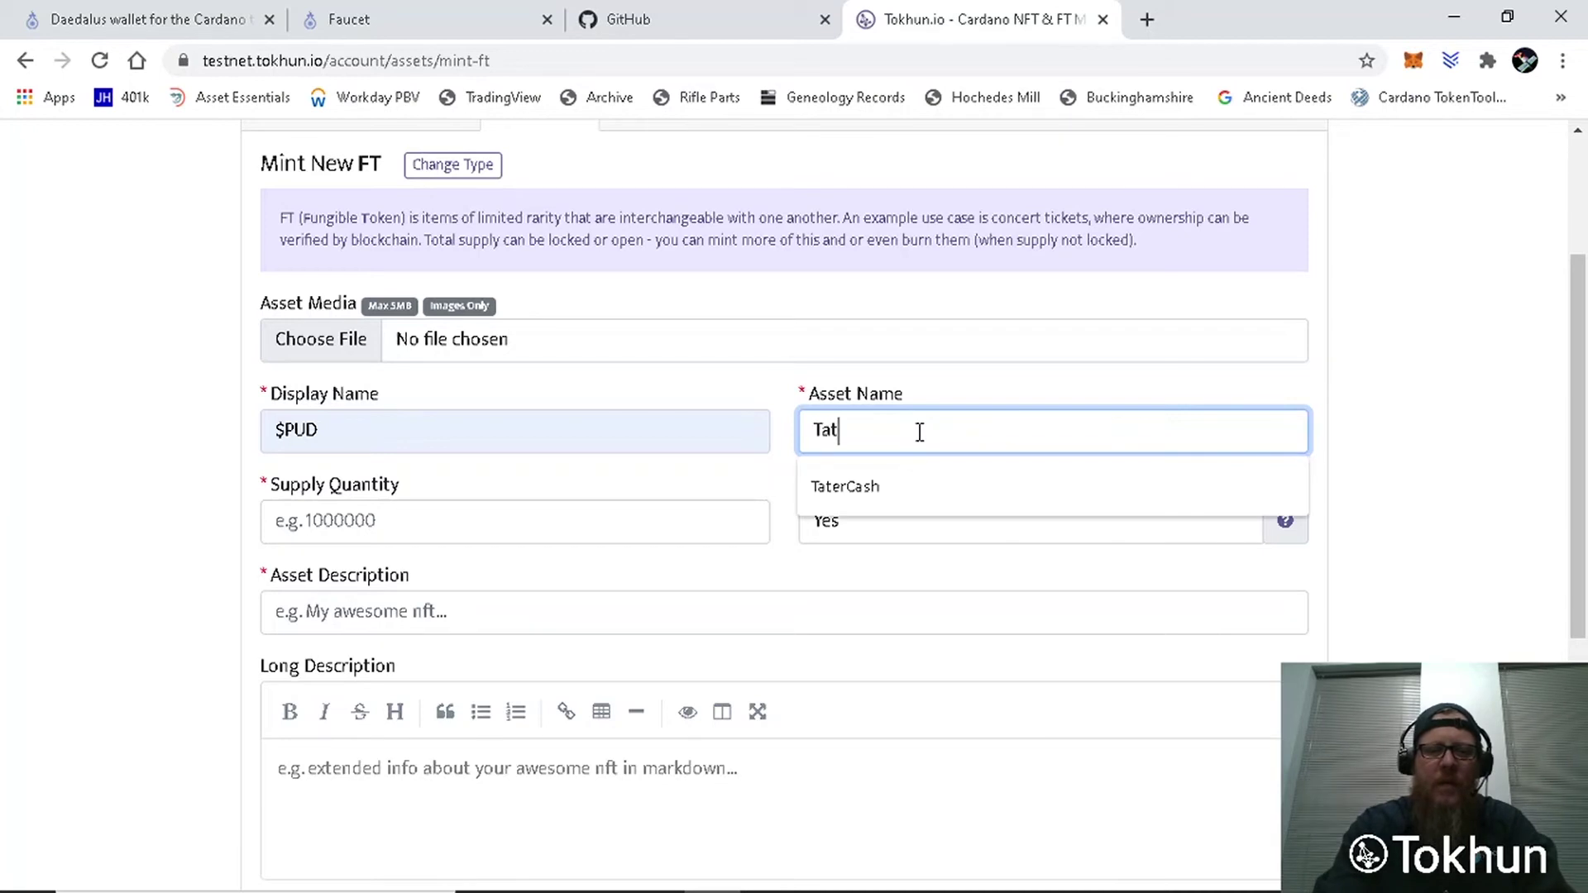
pyautogui.write('erCash')
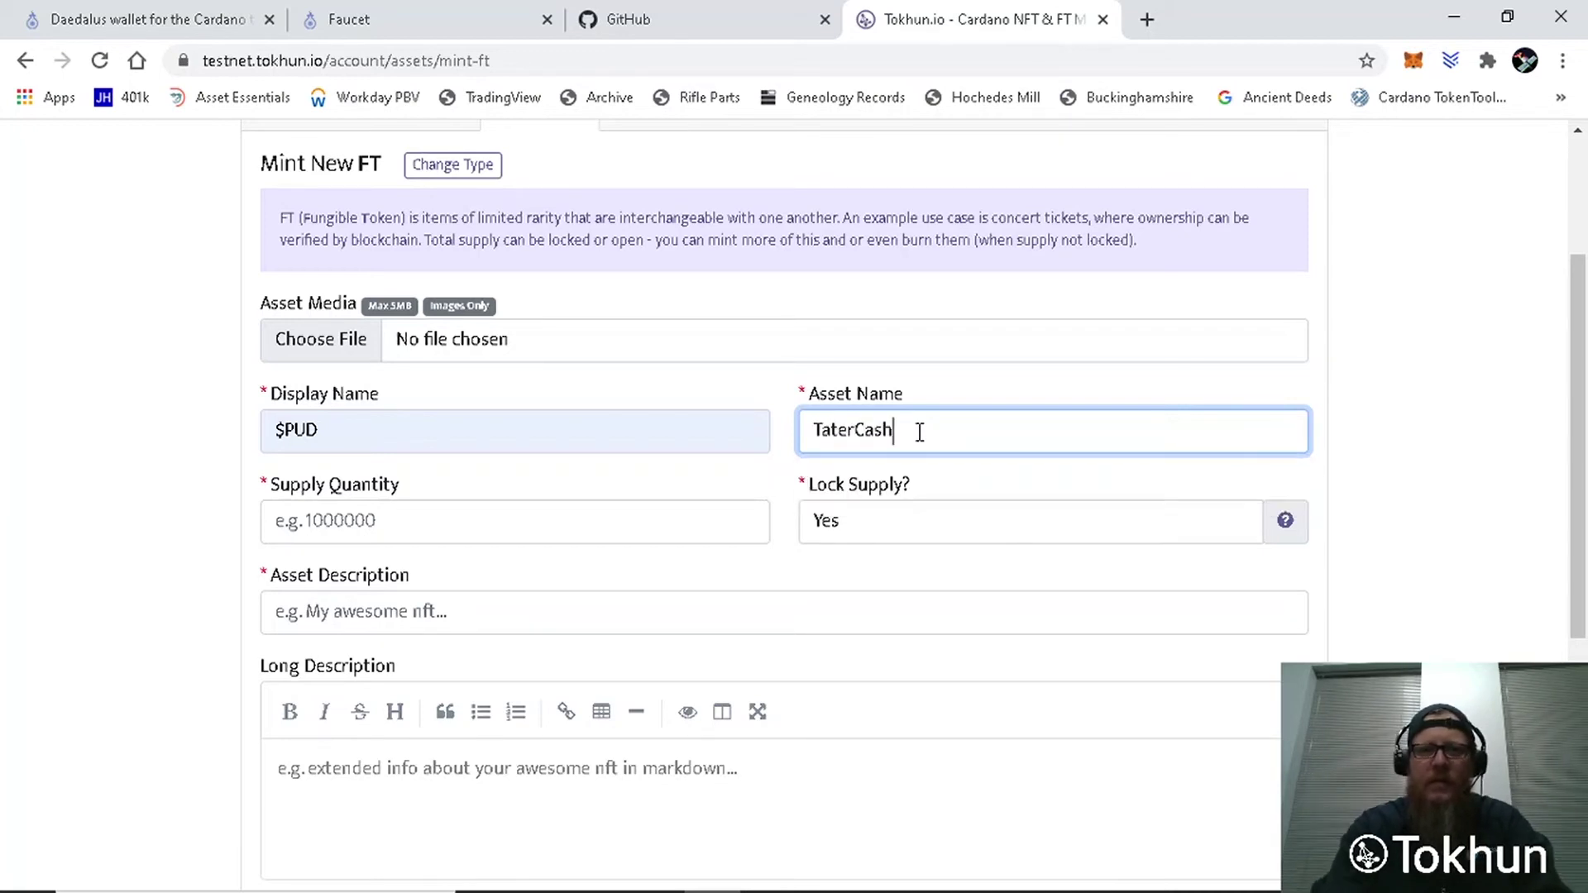
# Step: Set the fungible token's supply quantity to 4000 and keep Lock Supply set to Yes
pyautogui.click(625, 522)
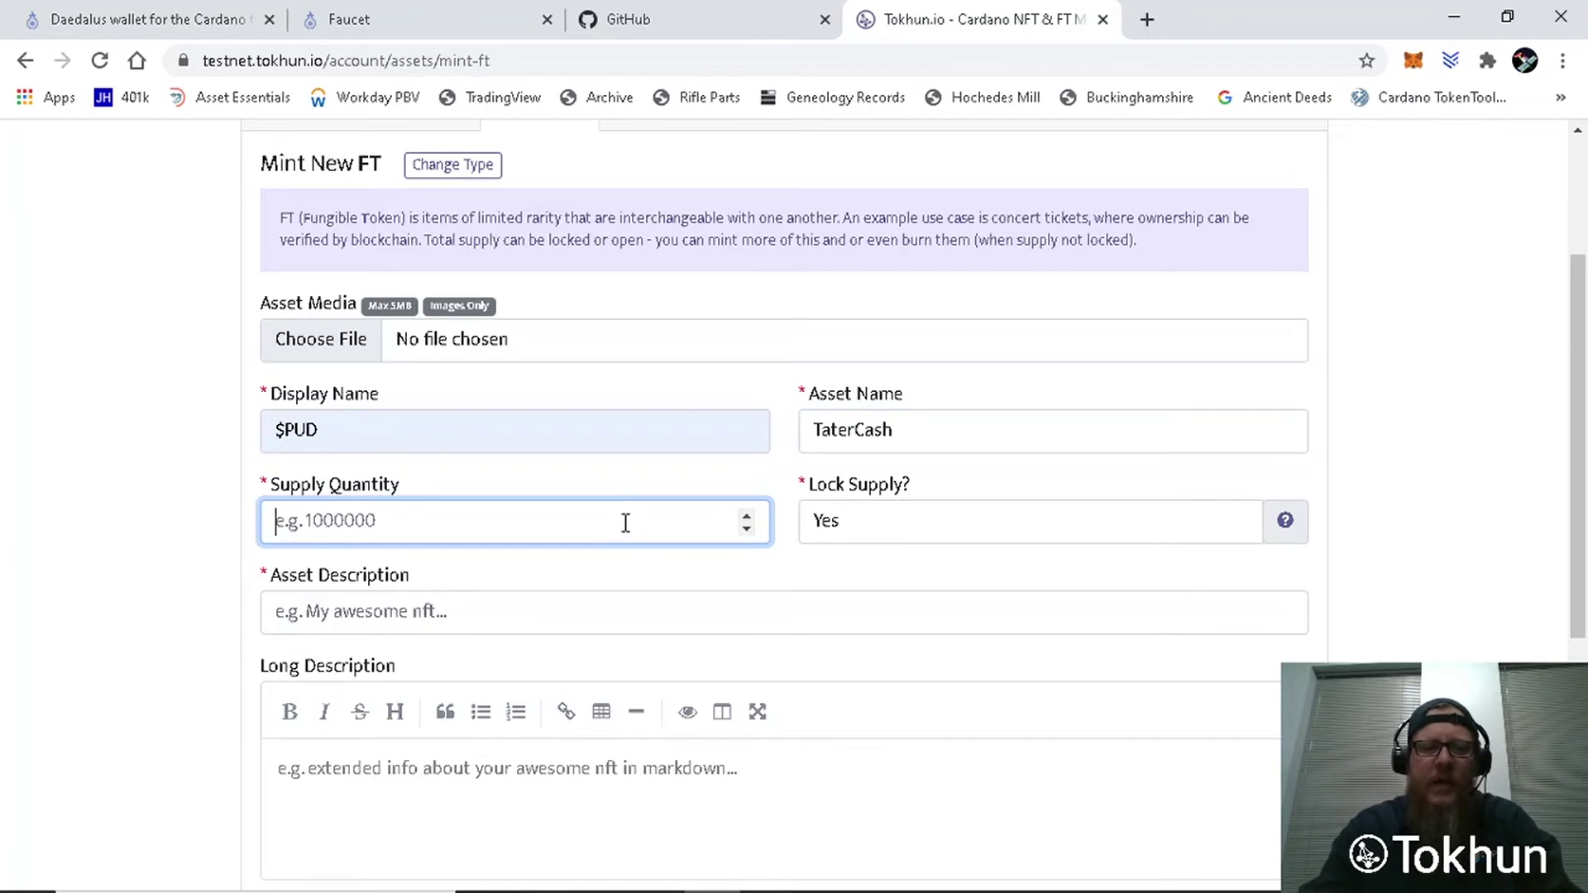
pyautogui.write('4000')
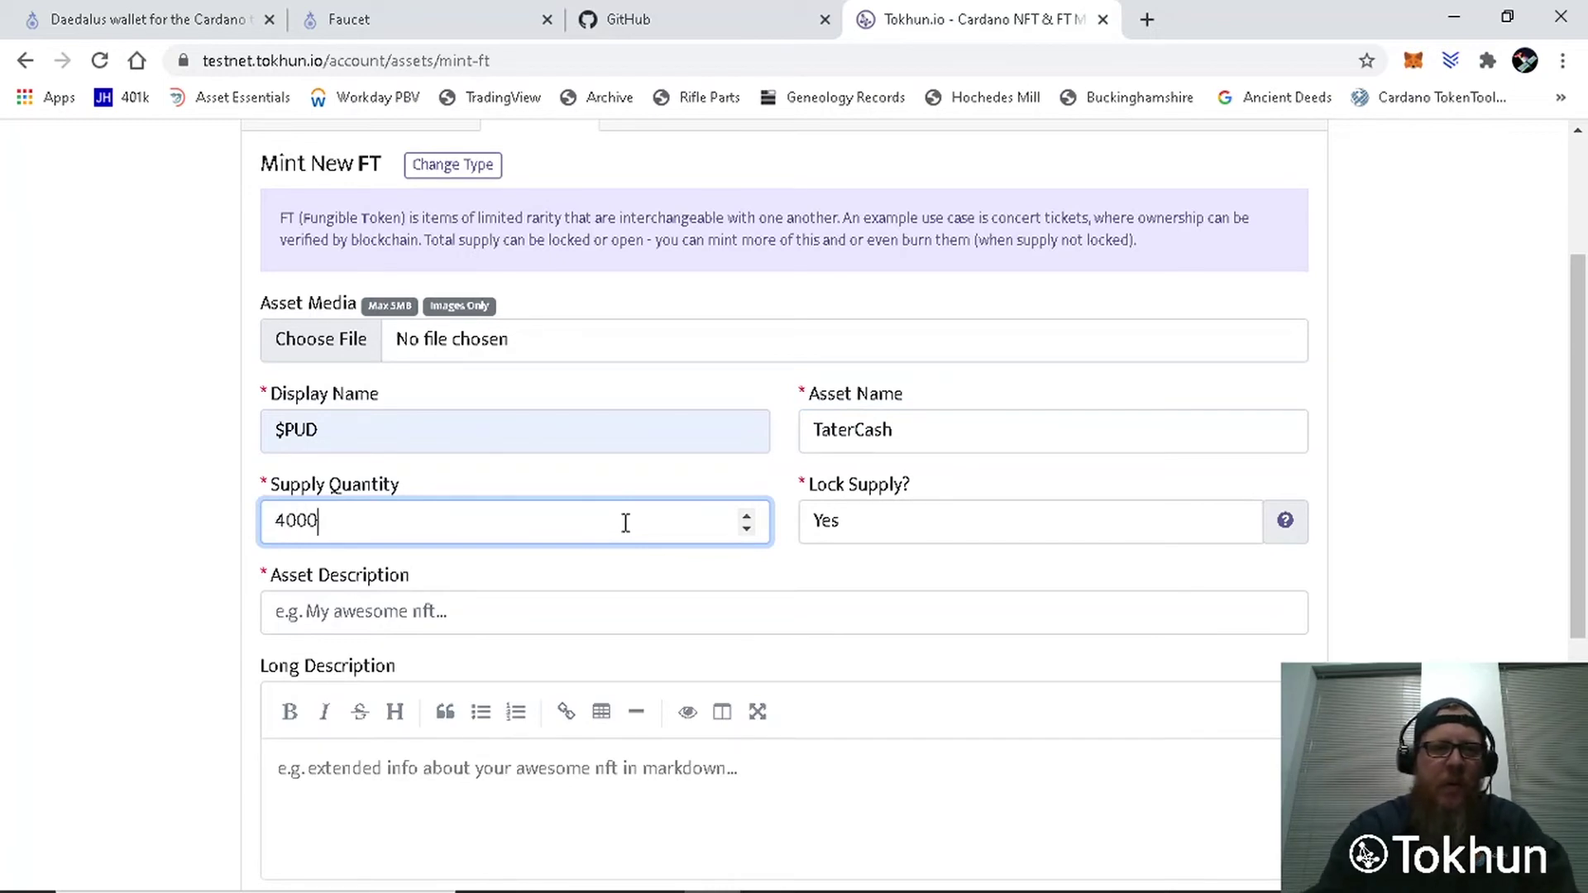
pyautogui.click(1051, 532)
pyautogui.click(1016, 529)
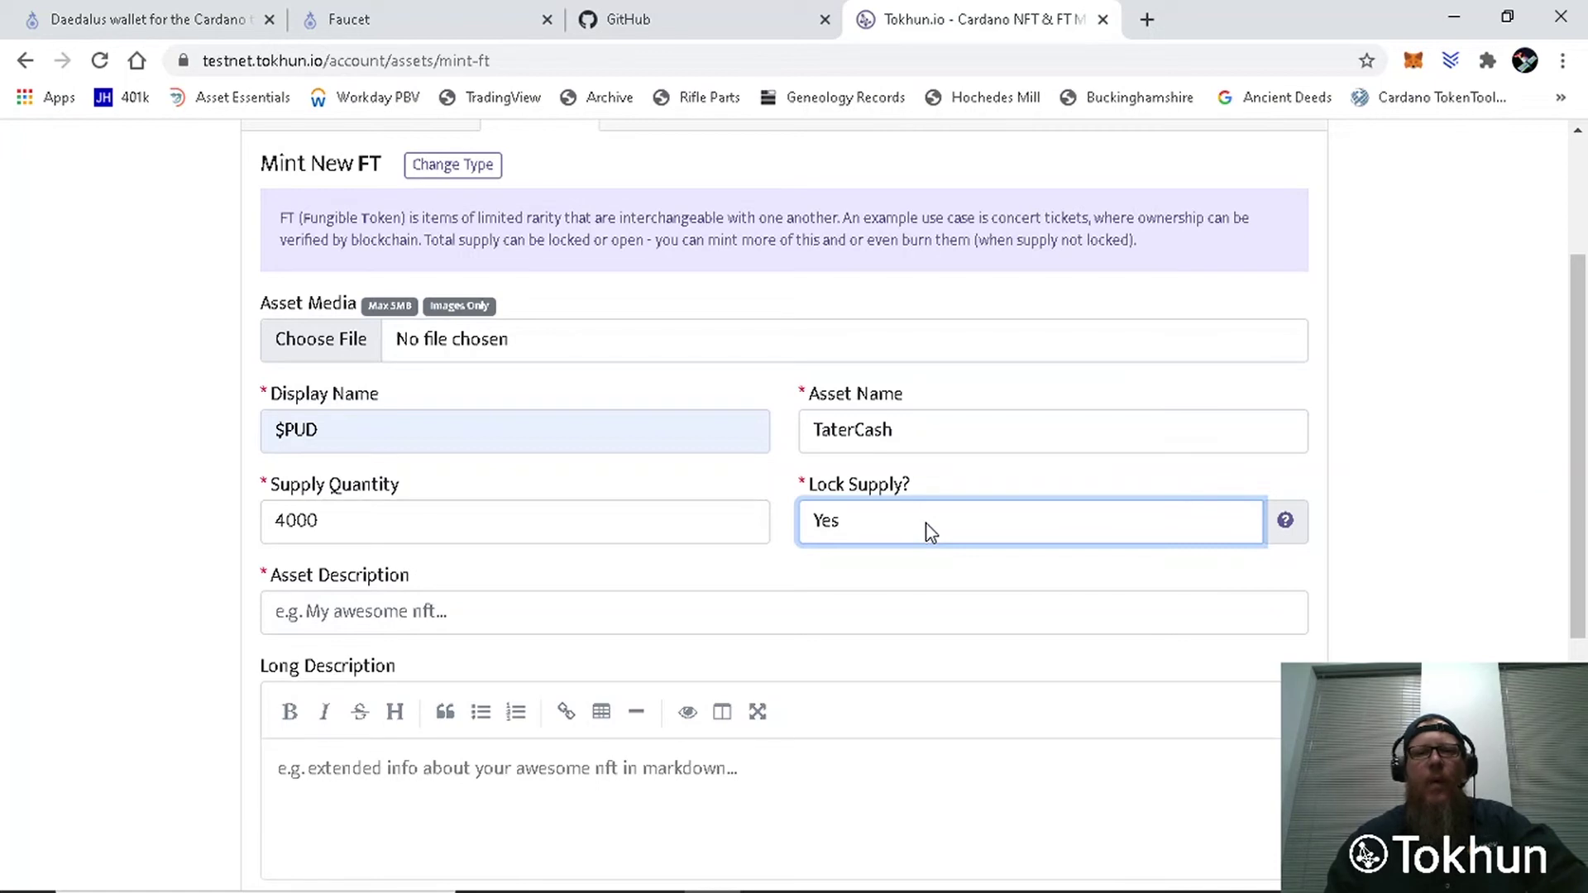
pyautogui.click(867, 529)
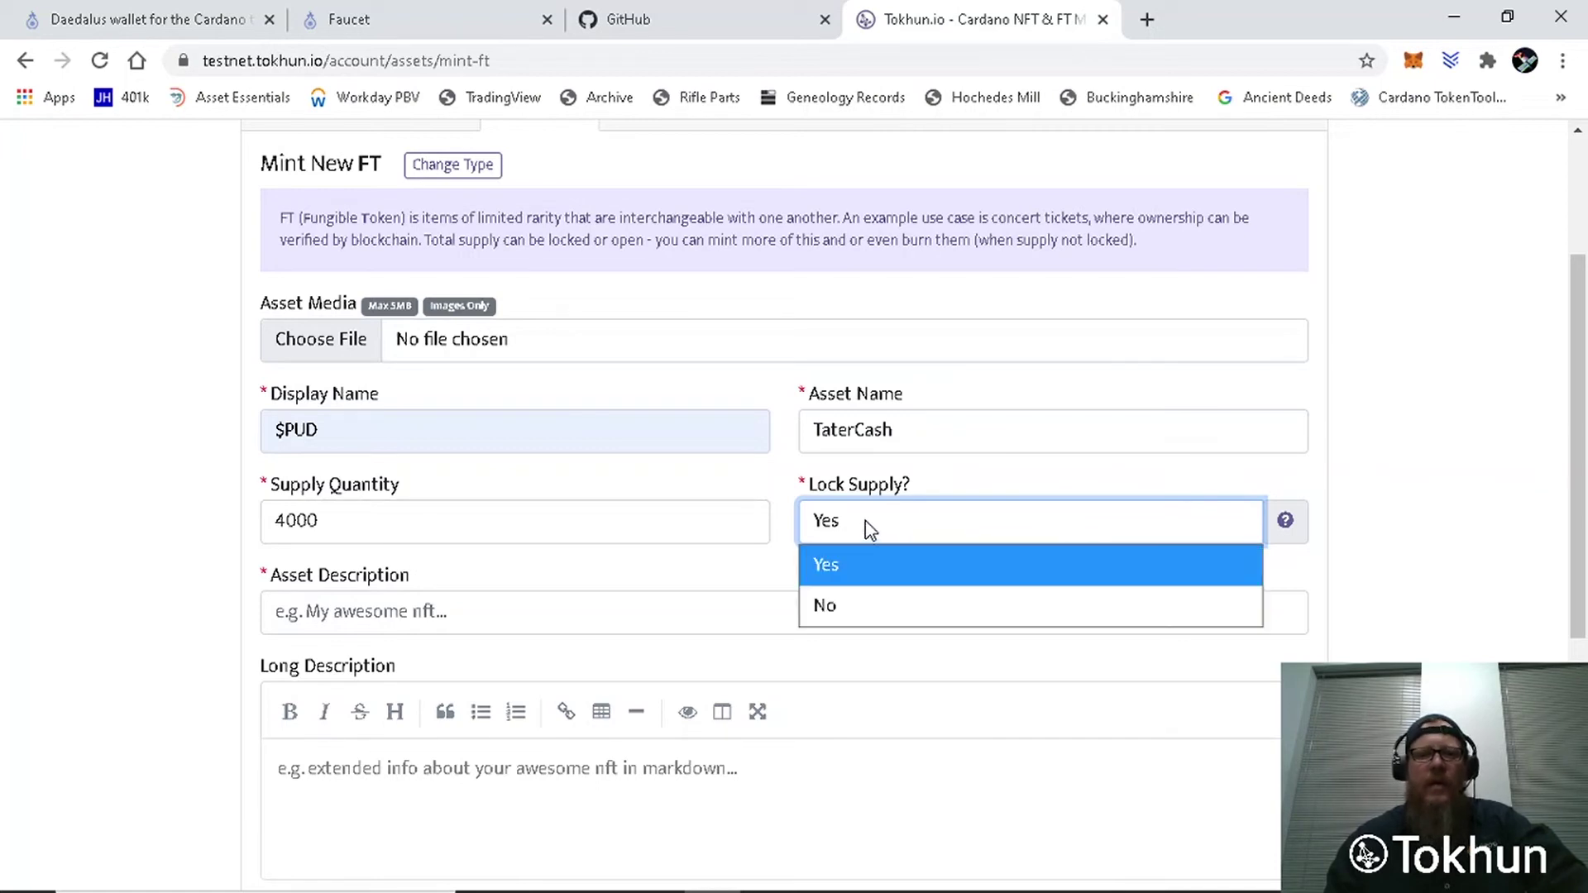
pyautogui.click(876, 631)
pyautogui.click(970, 523)
pyautogui.click(923, 561)
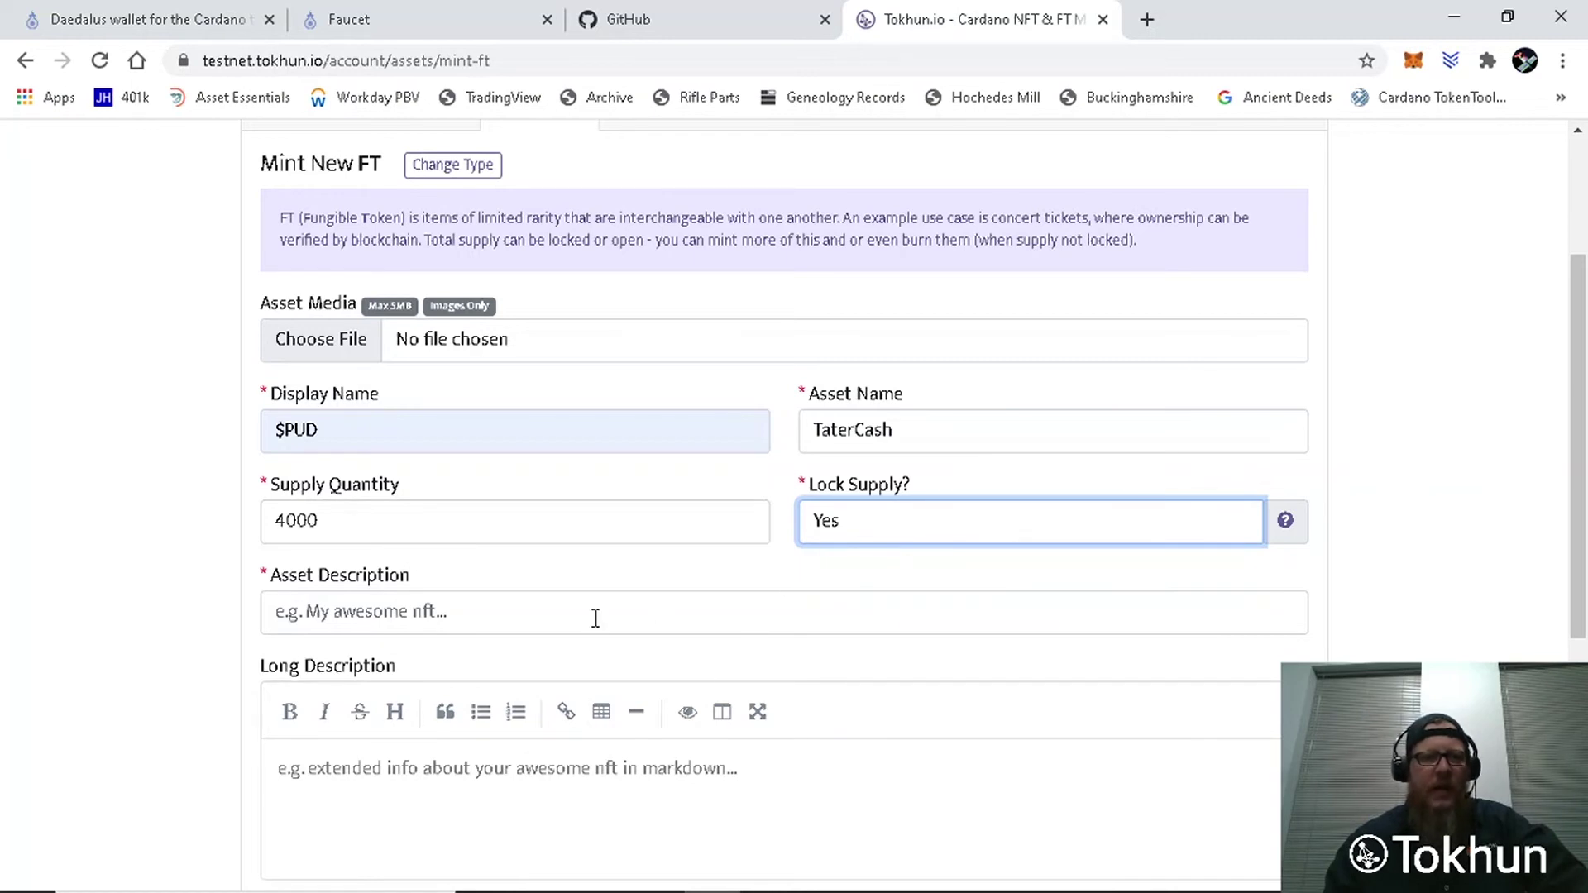
# Step: Enter "Wutang is for the children" as the token's asset description
pyautogui.click(596, 619)
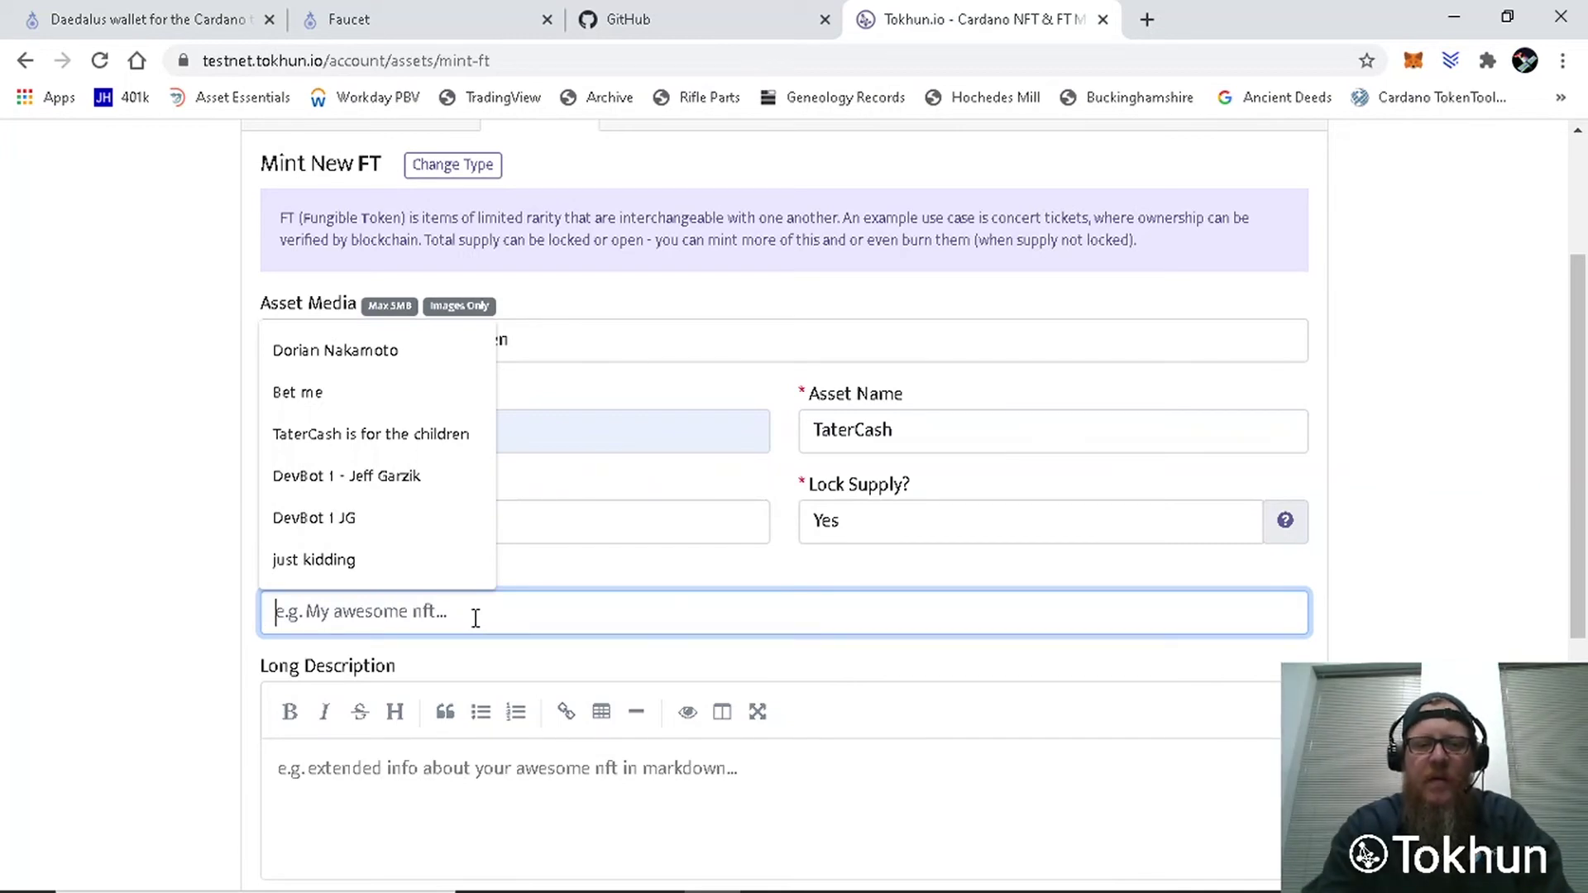
pyautogui.write('Wutang')
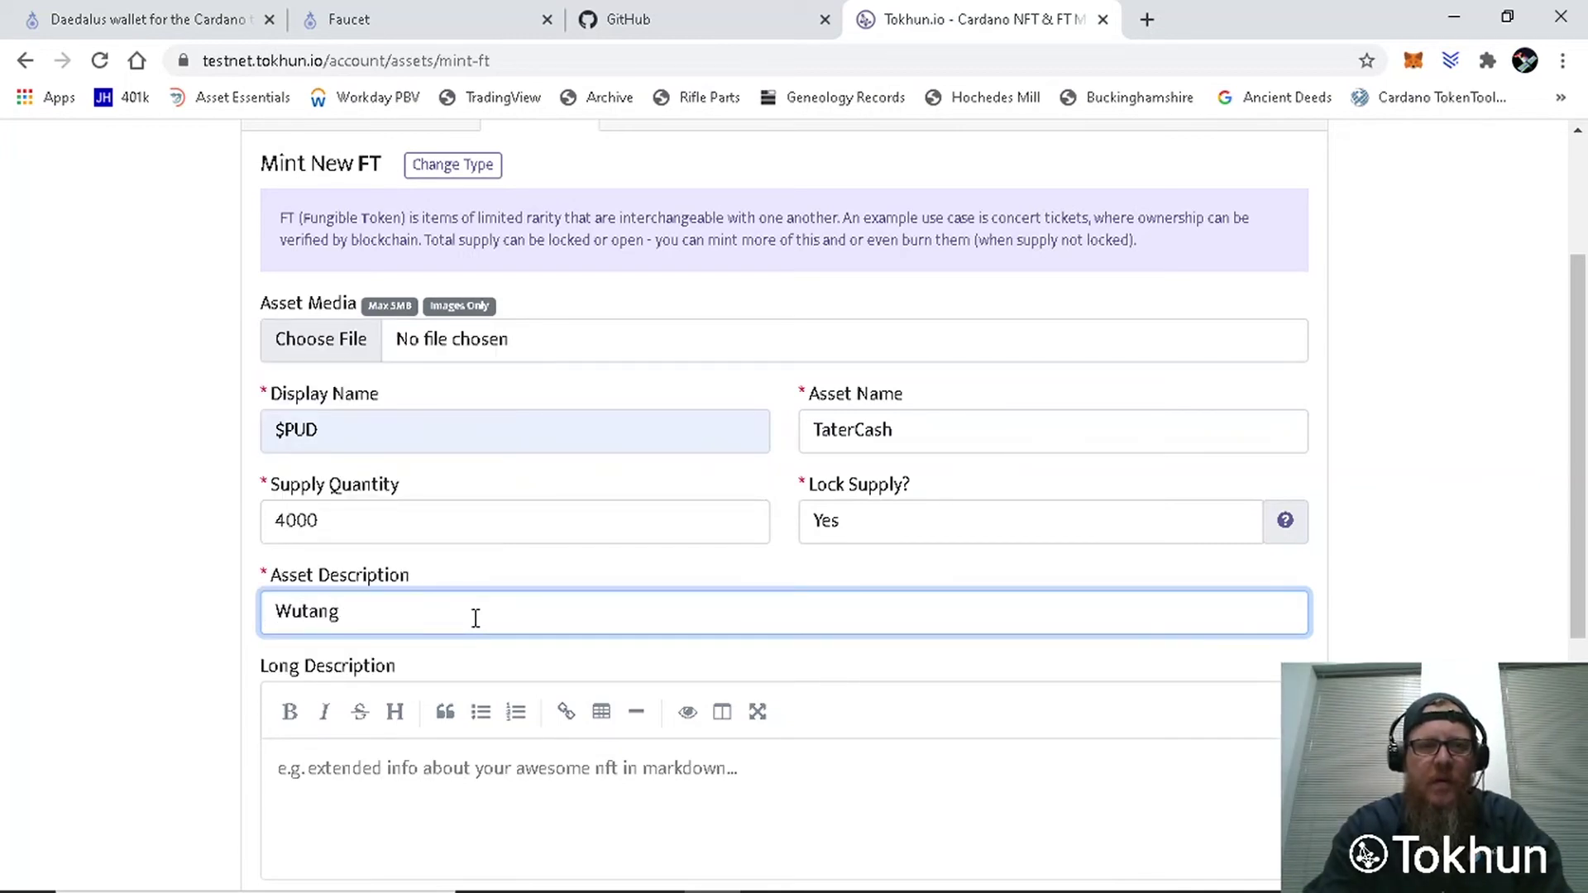
pyautogui.write(' is ')
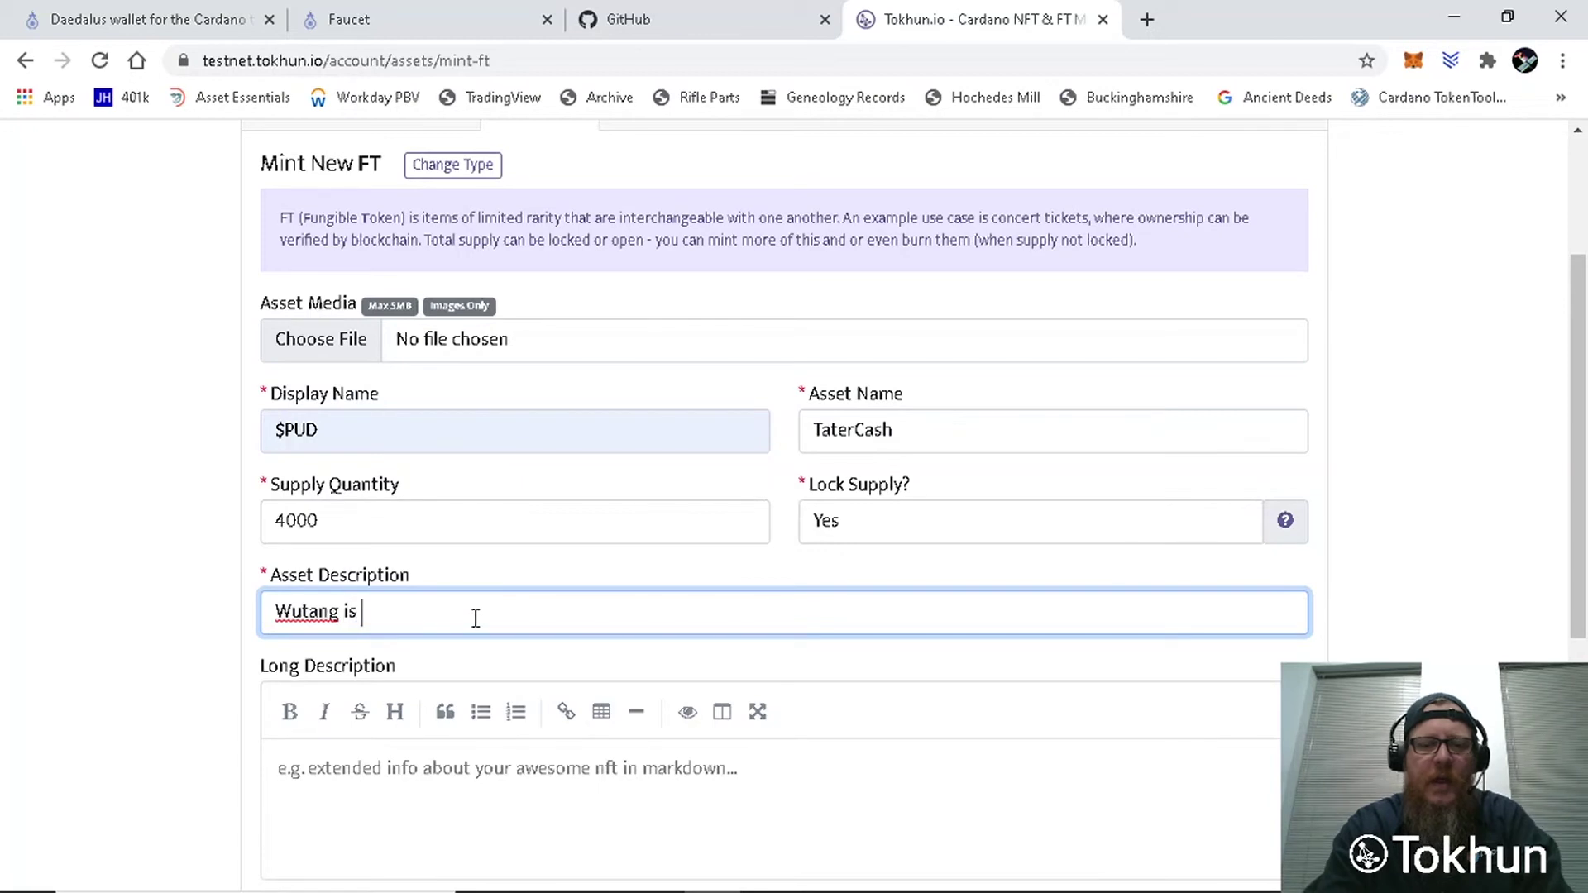
pyautogui.write('for the children')
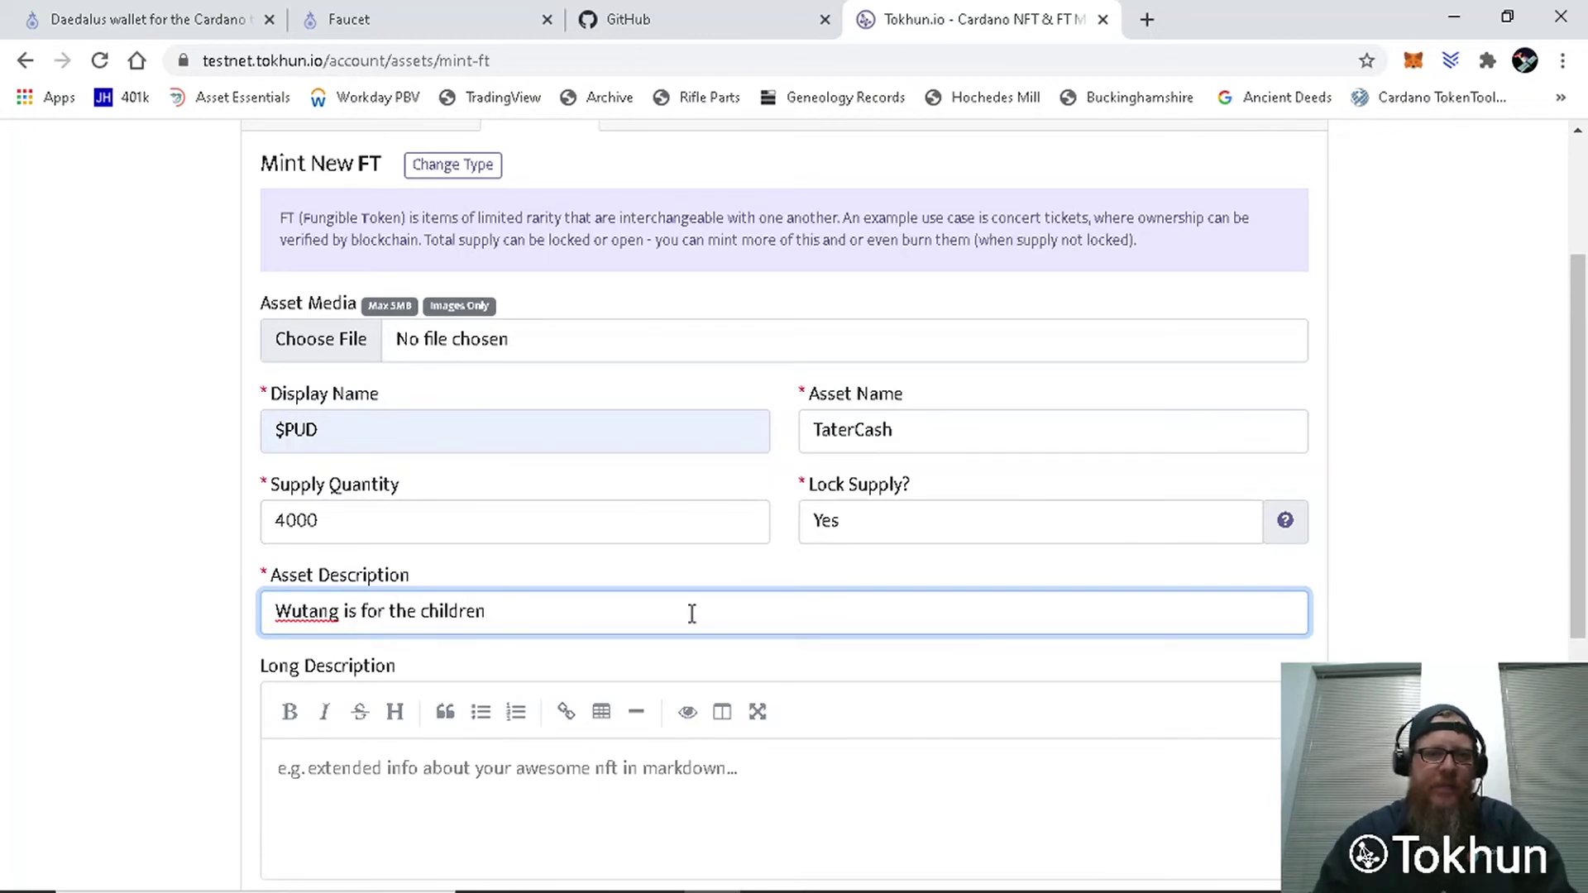
# Step: Enter "TaterCash $SPUD is also for the children" as the token's long description
pyautogui.scroll(-3, 693, 595)
pyautogui.click(788, 557)
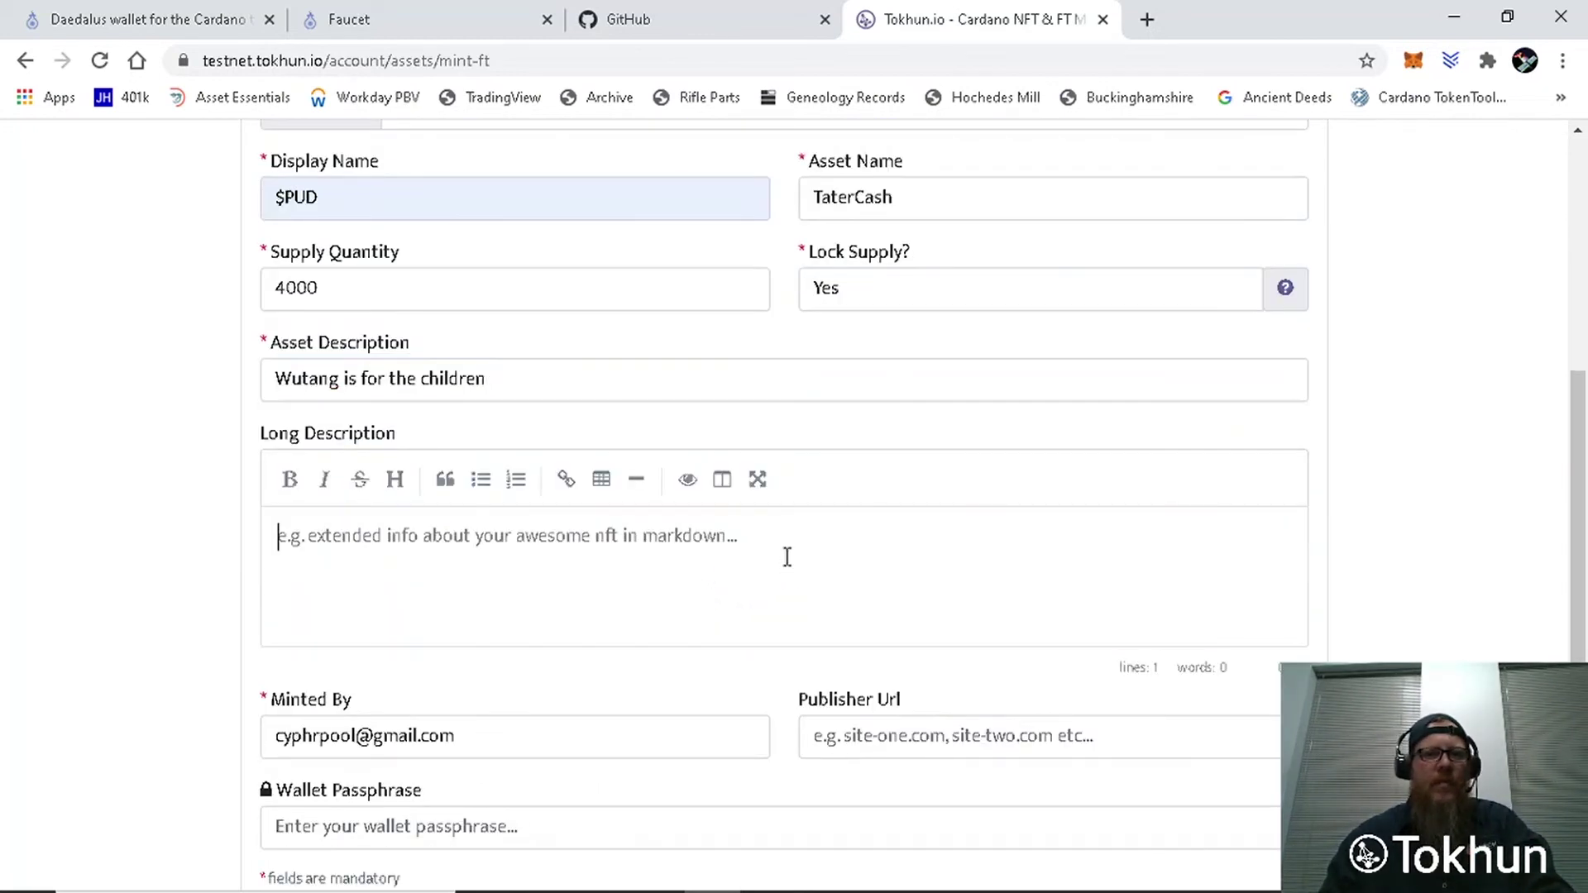
pyautogui.write('T')
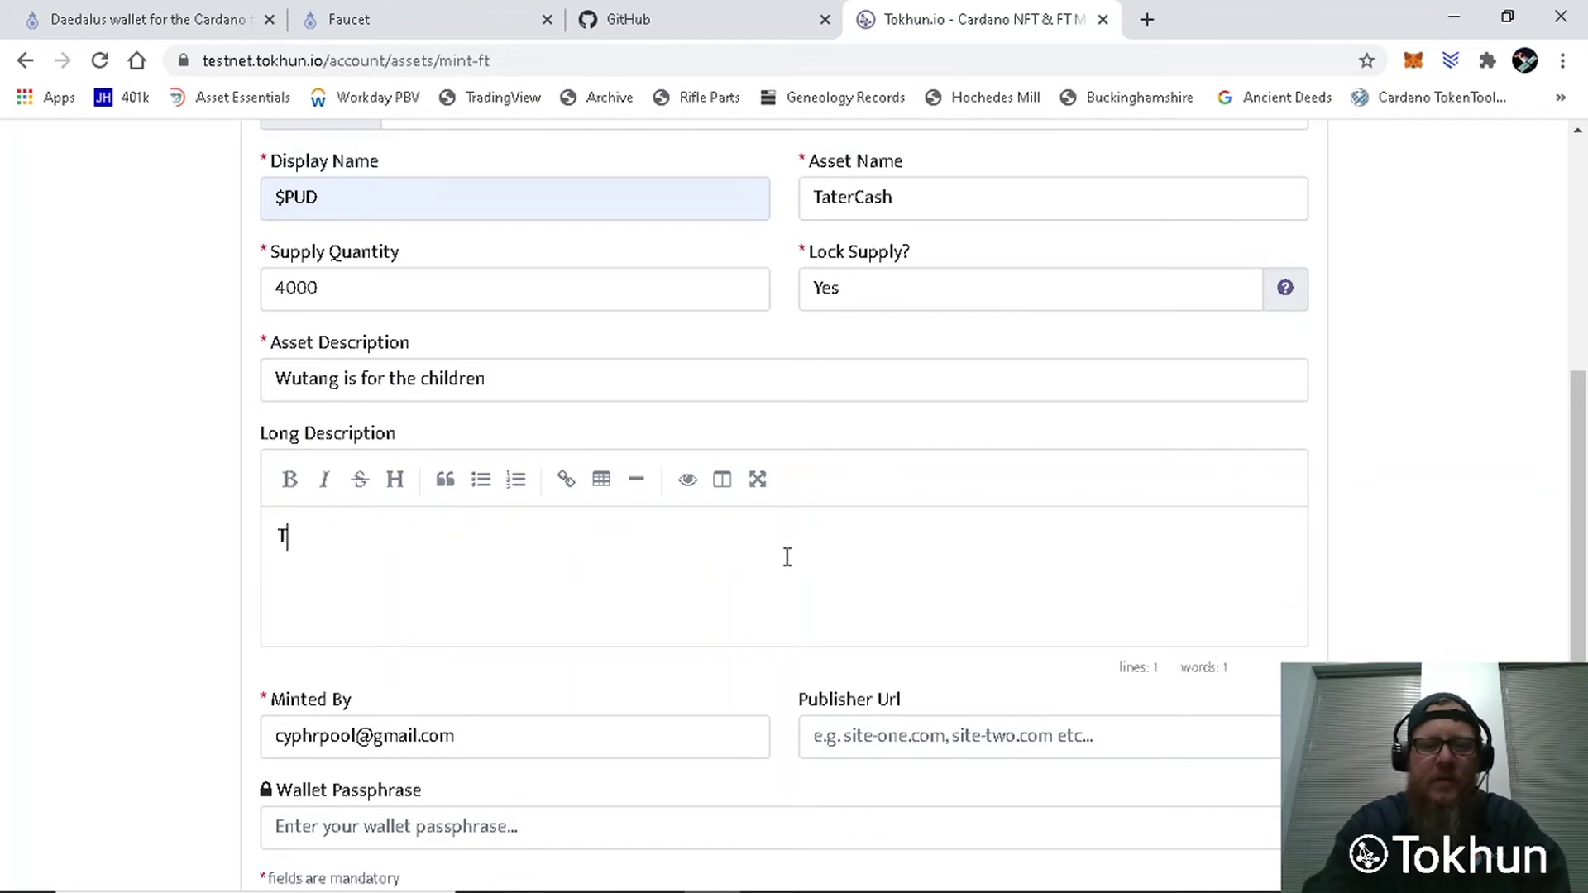
pyautogui.write('ater')
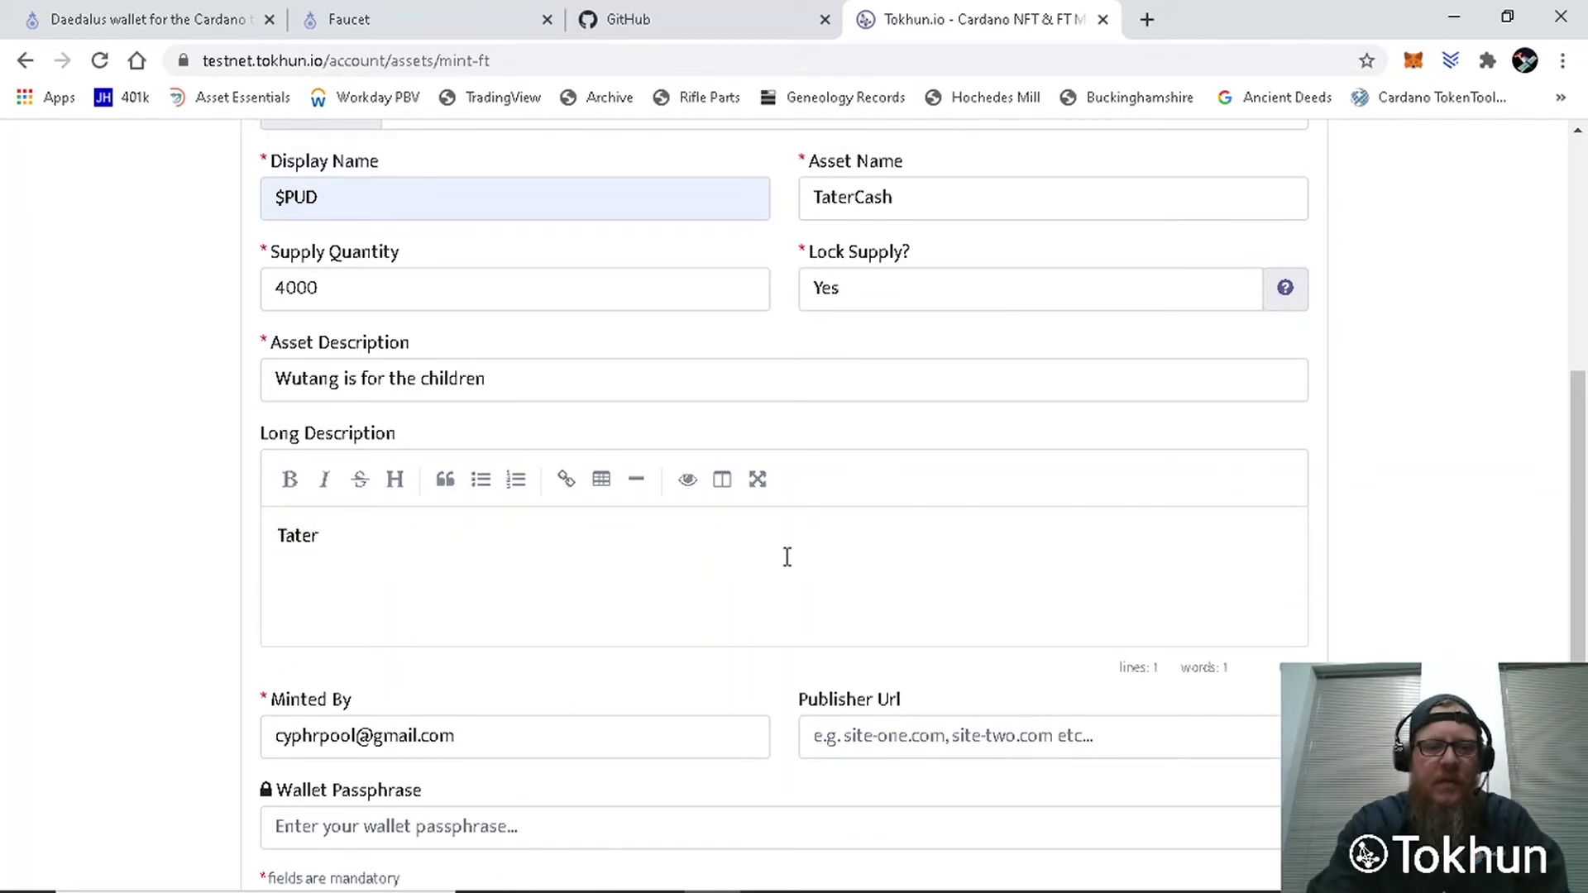
pyautogui.write('Cash $SPUD')
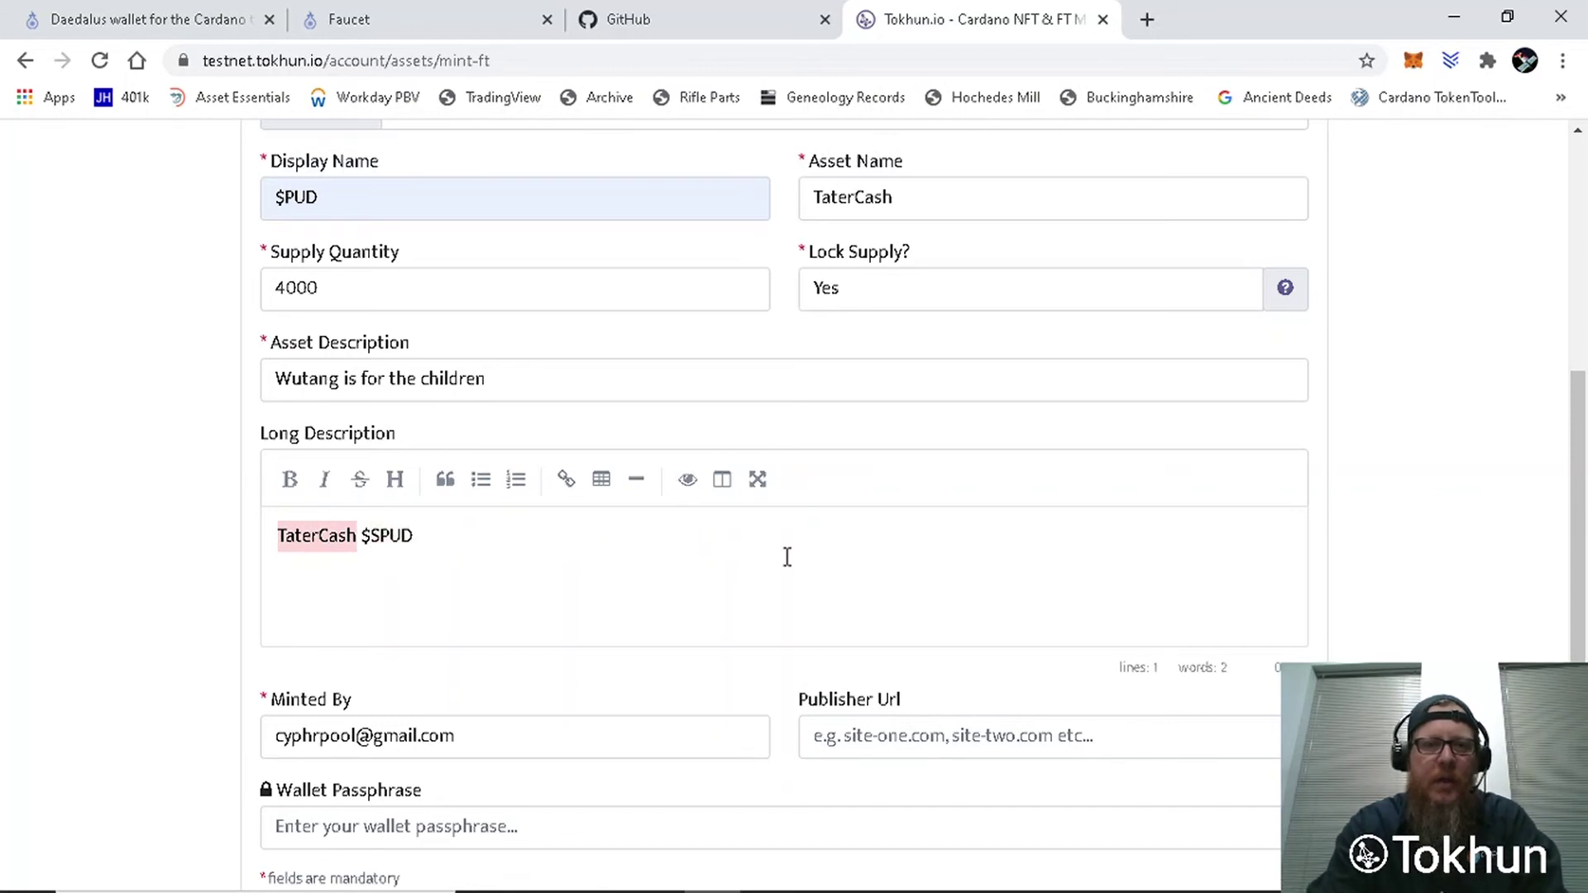
pyautogui.write(' is also ')
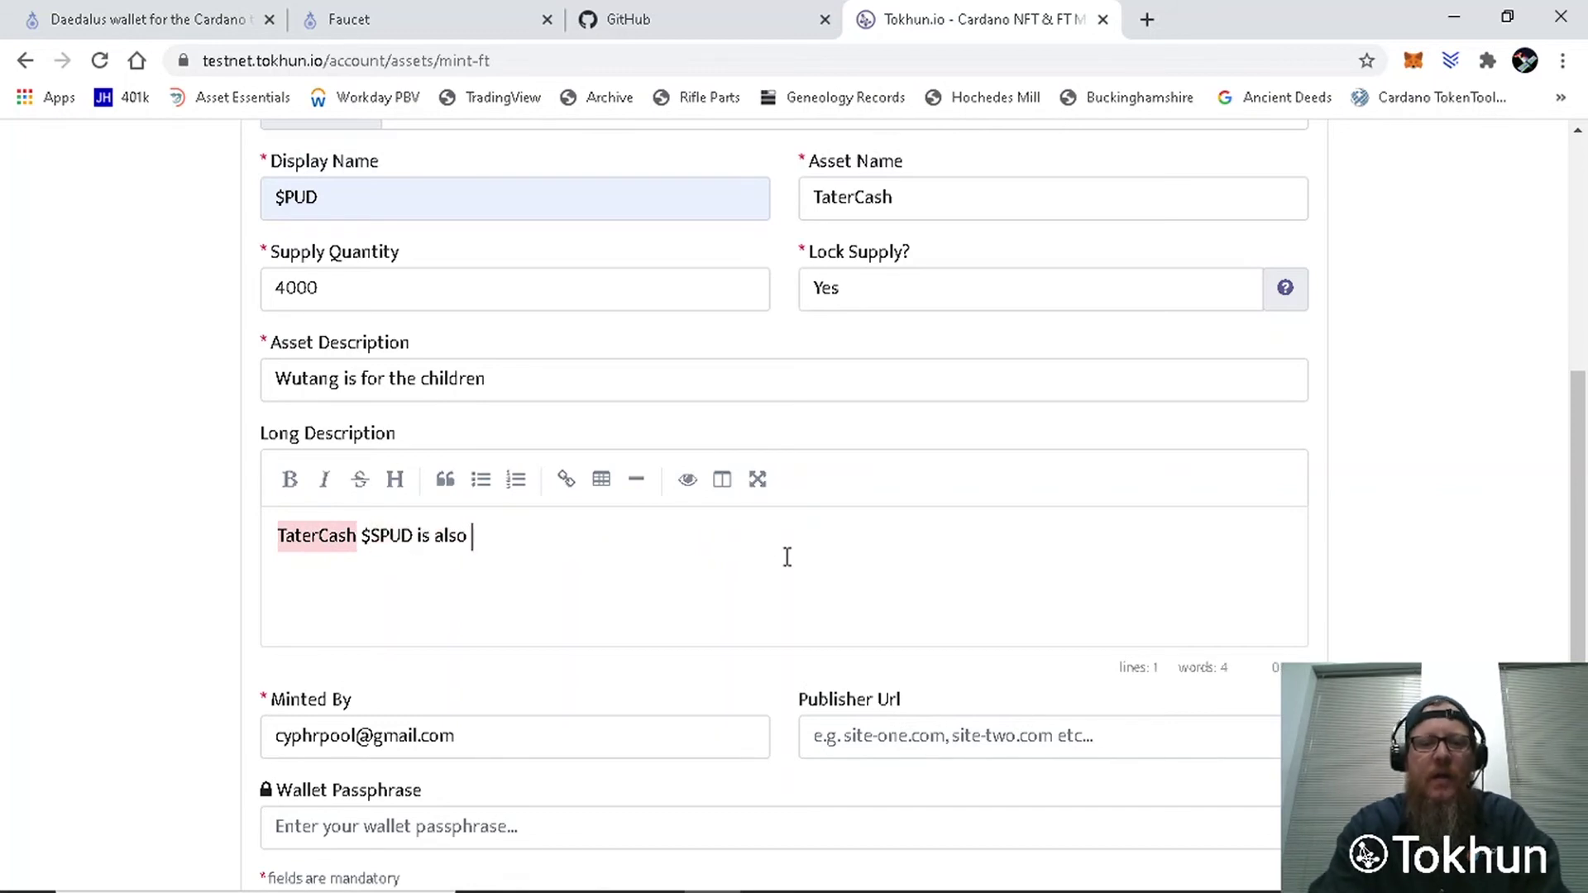
pyautogui.write('for the chi')
pyautogui.write('ldren')
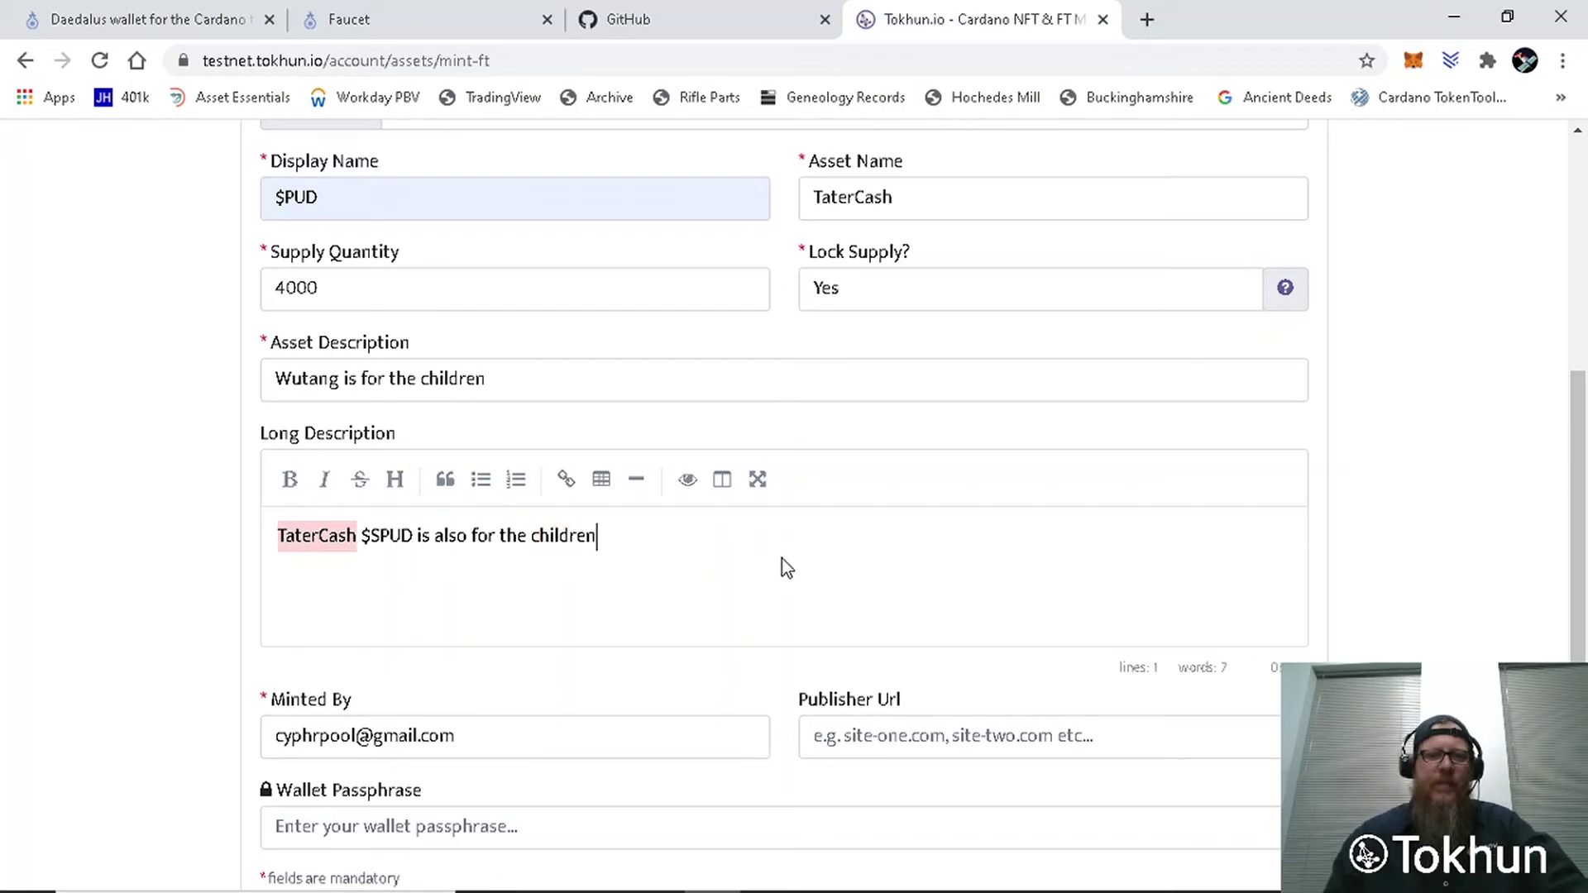
# Step: Replace the Minted By value with LibertyCrypto and set the publisher URL to token.io
pyautogui.scroll(-2, 783, 559)
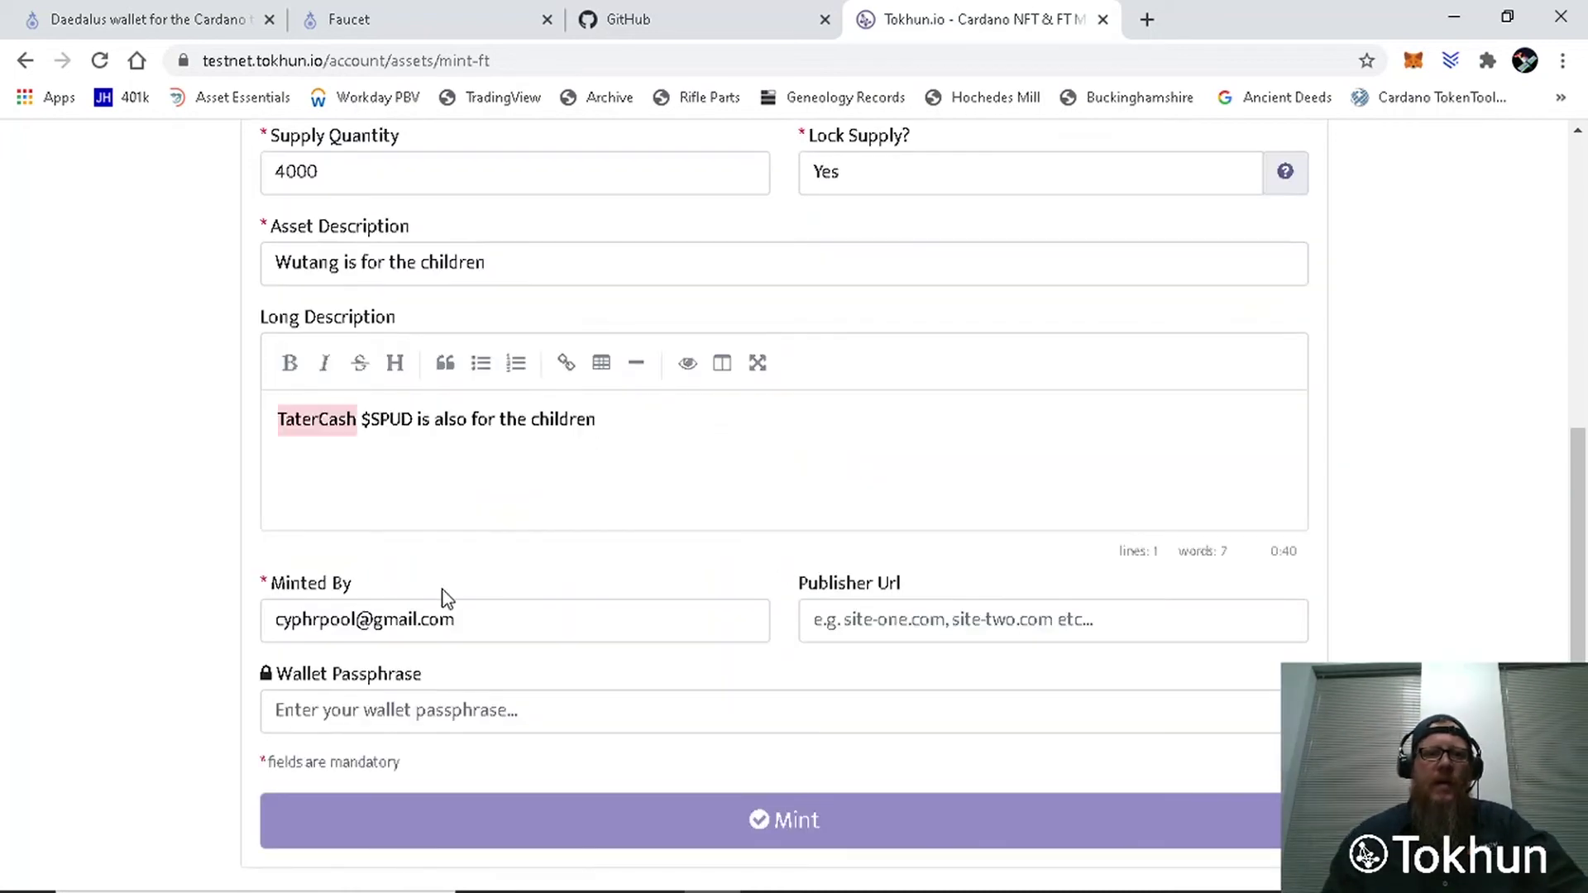
pyautogui.moveTo(461, 619); pyautogui.dragTo(174, 607)
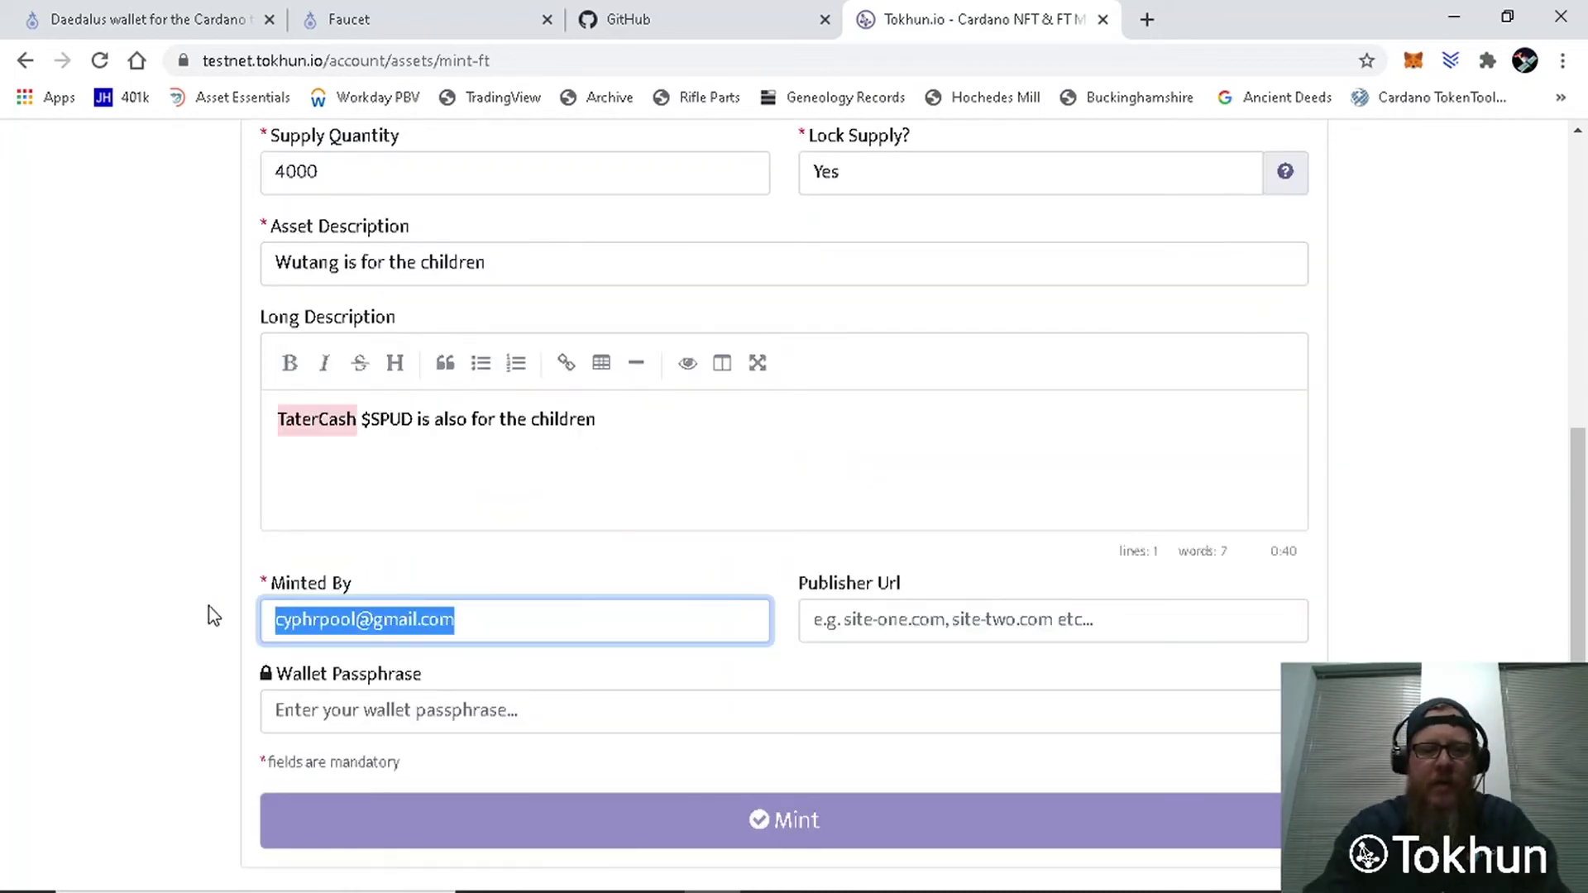
pyautogui.write('Lib')
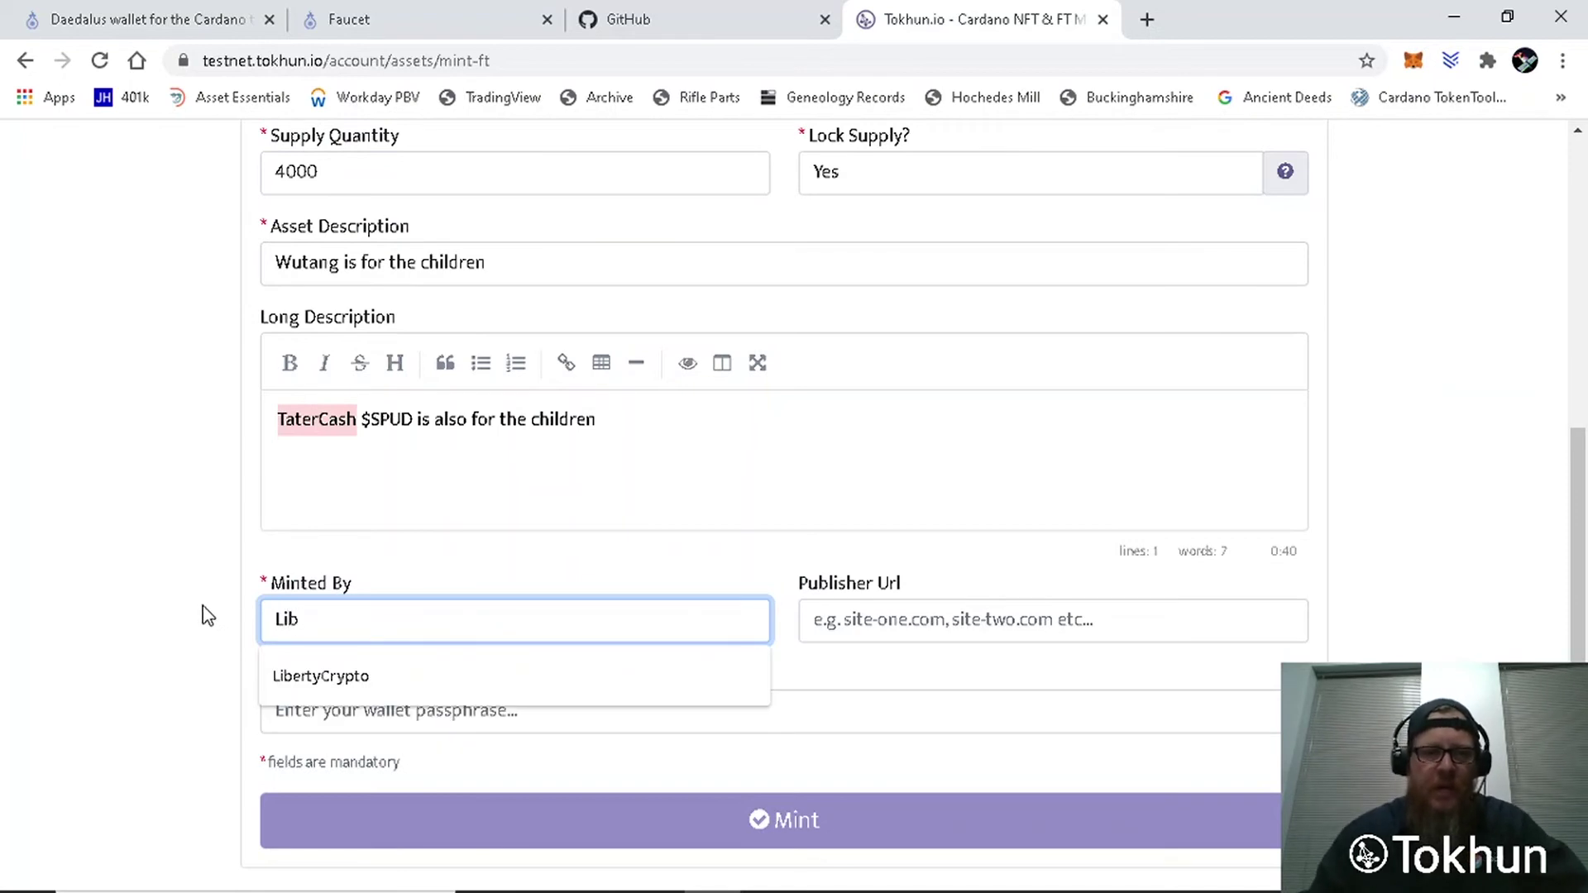
pyautogui.click(290, 677)
pyautogui.click(979, 626)
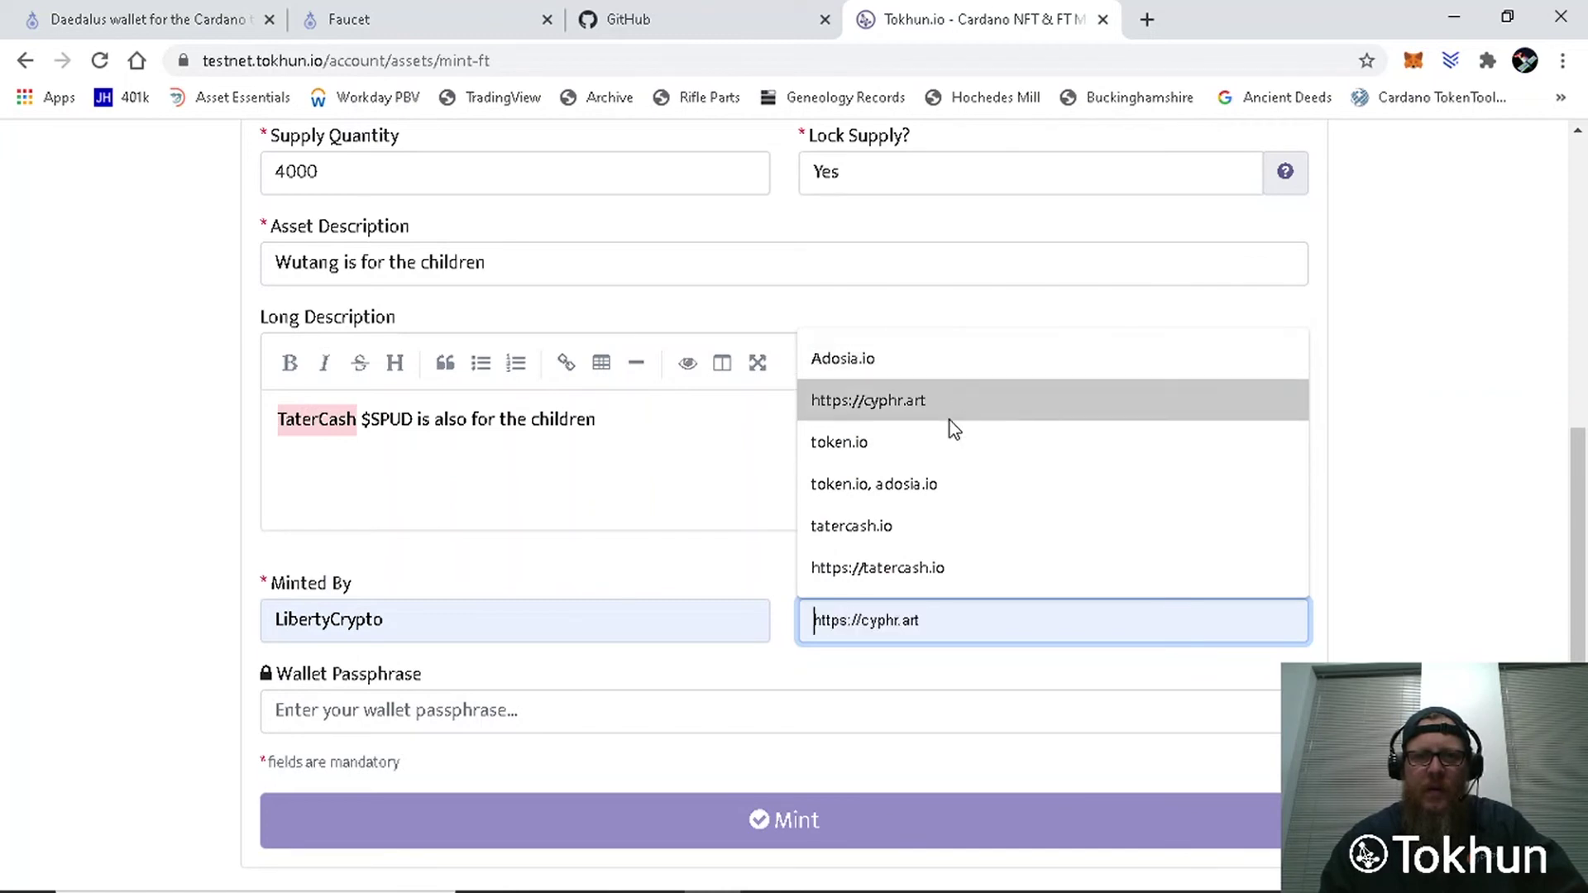
pyautogui.click(855, 451)
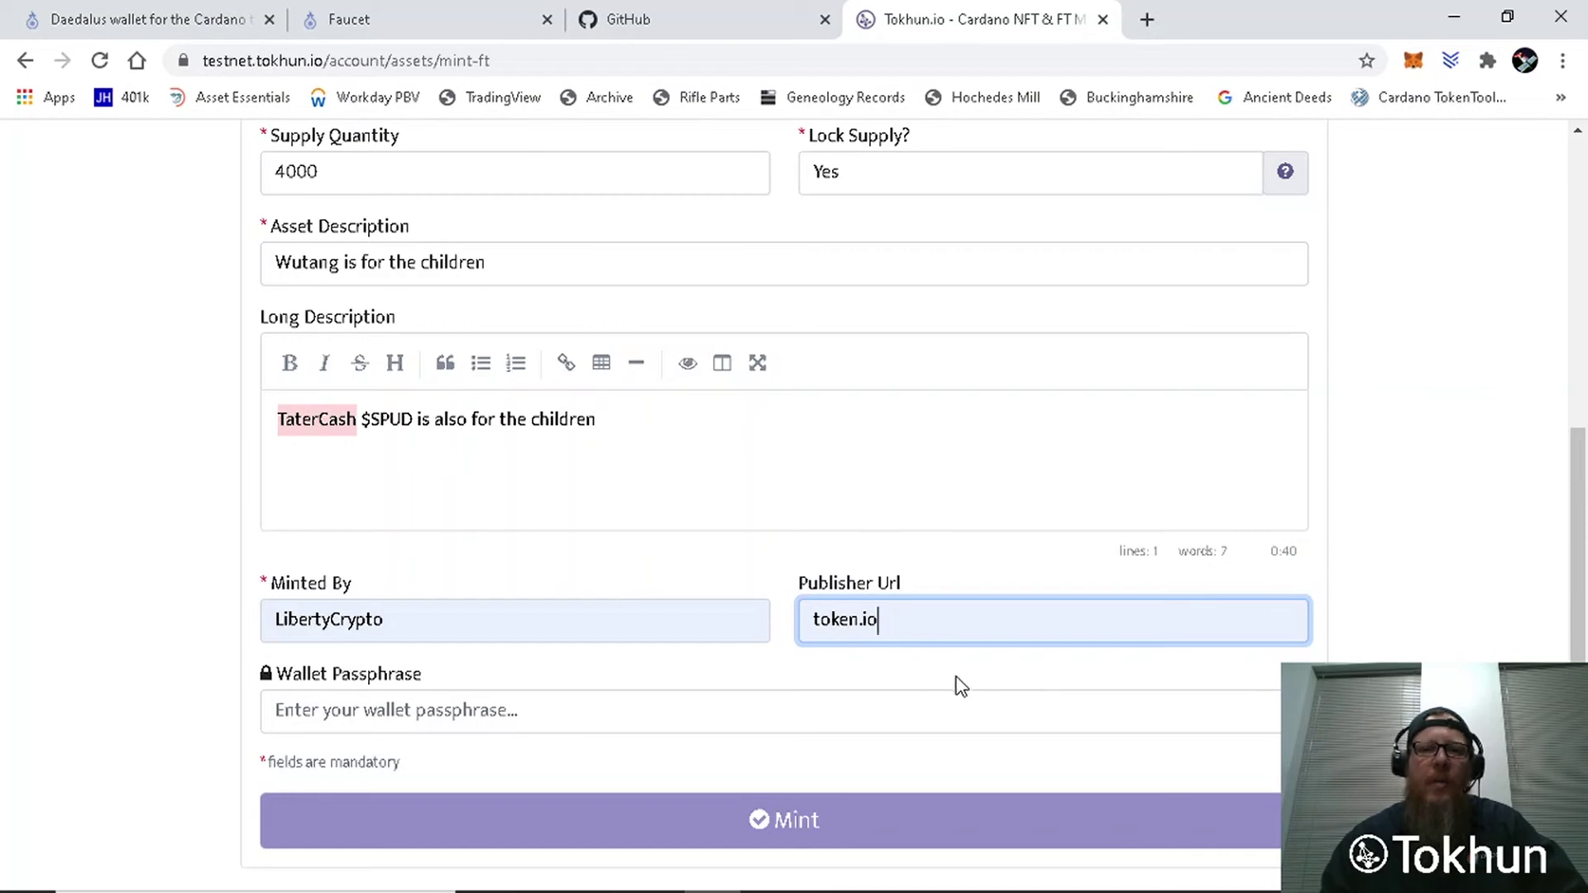
# Step: Enter the wallet passphrase, review the form and mint the TaterCash token
pyautogui.scroll(-2, 770, 664)
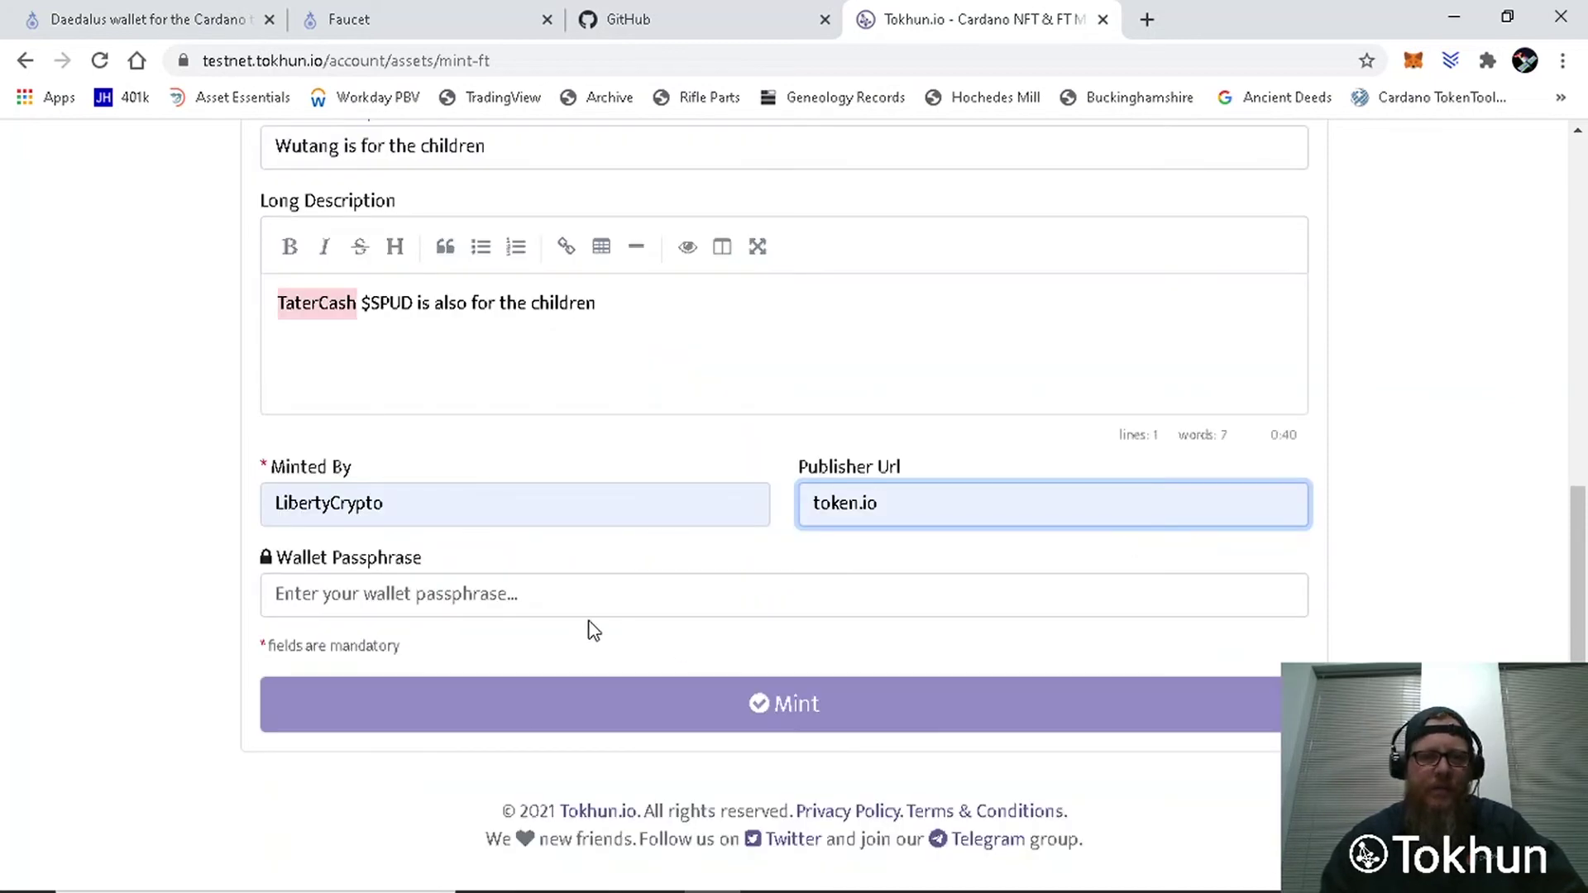
pyautogui.click(606, 589)
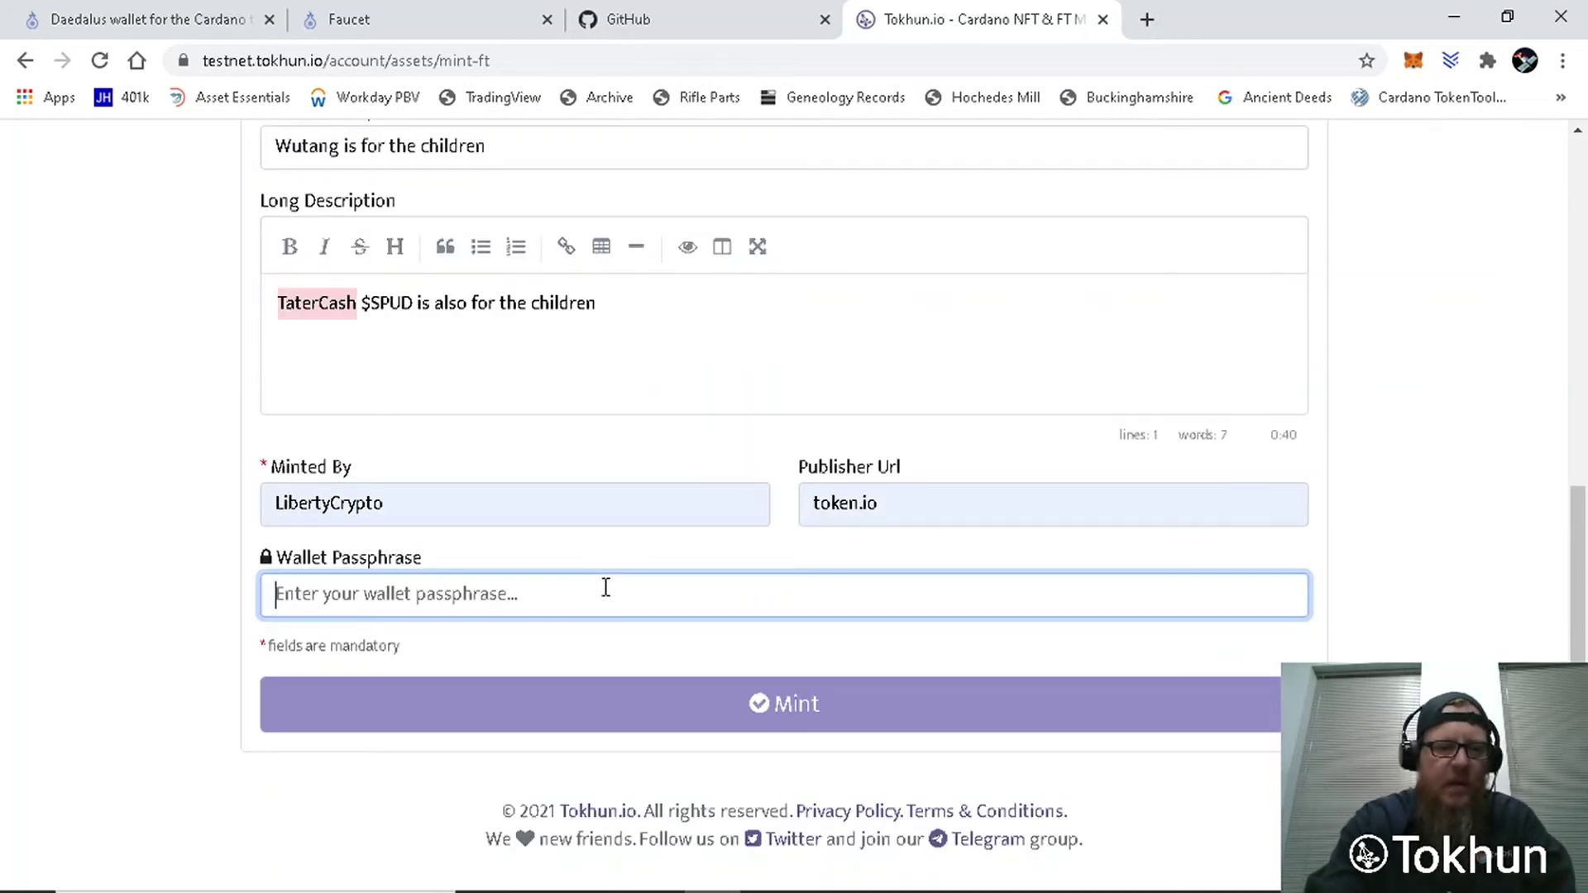
pyautogui.write('••••••••••')
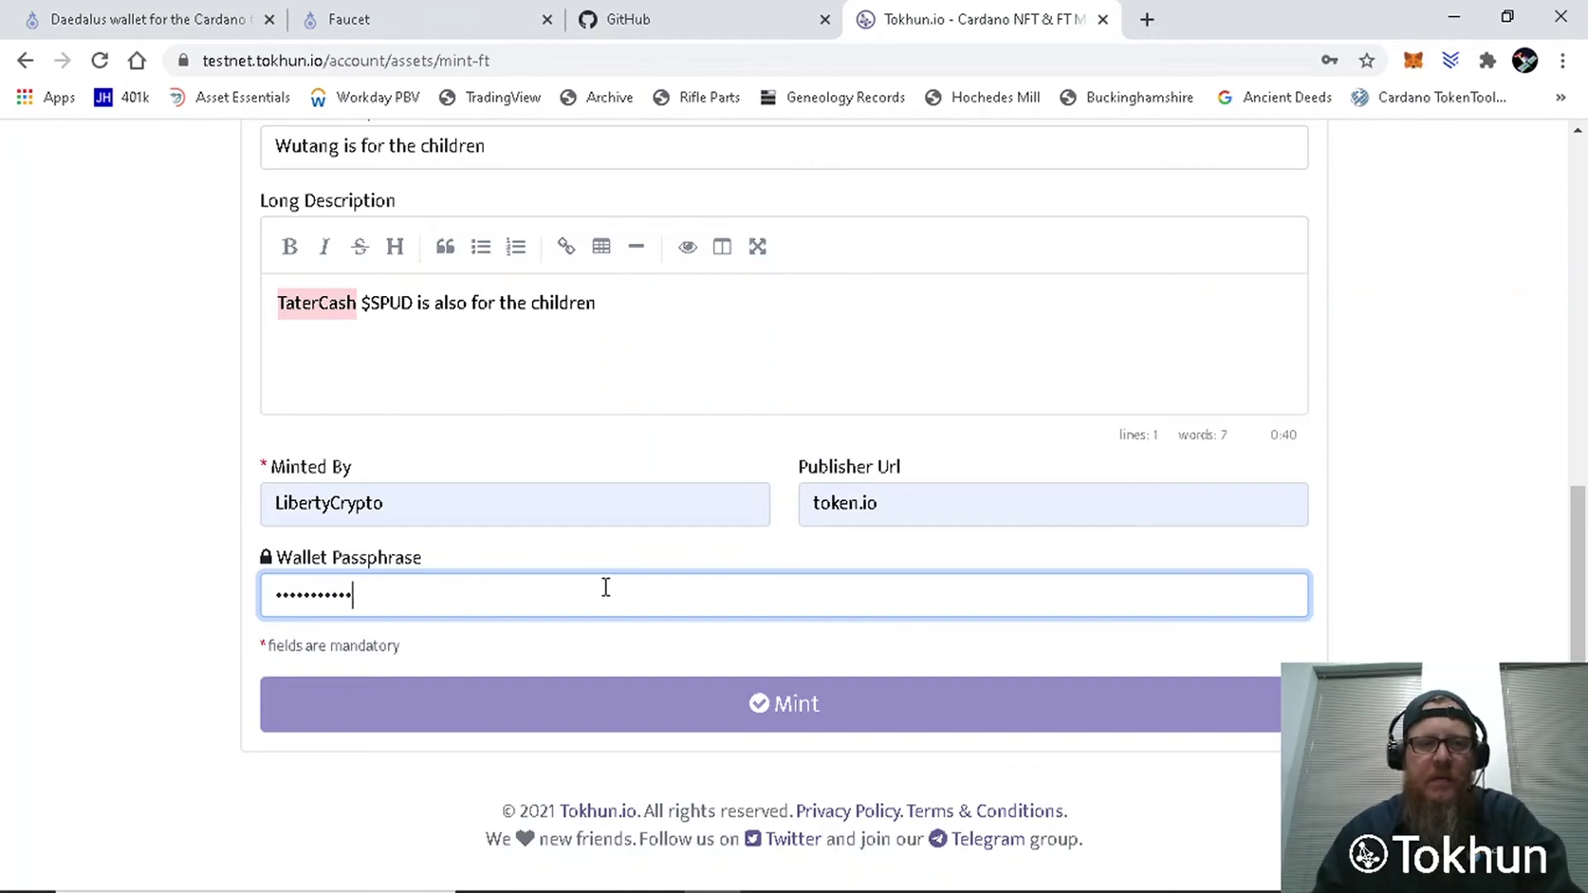
pyautogui.write('••')
pyautogui.click(1350, 518)
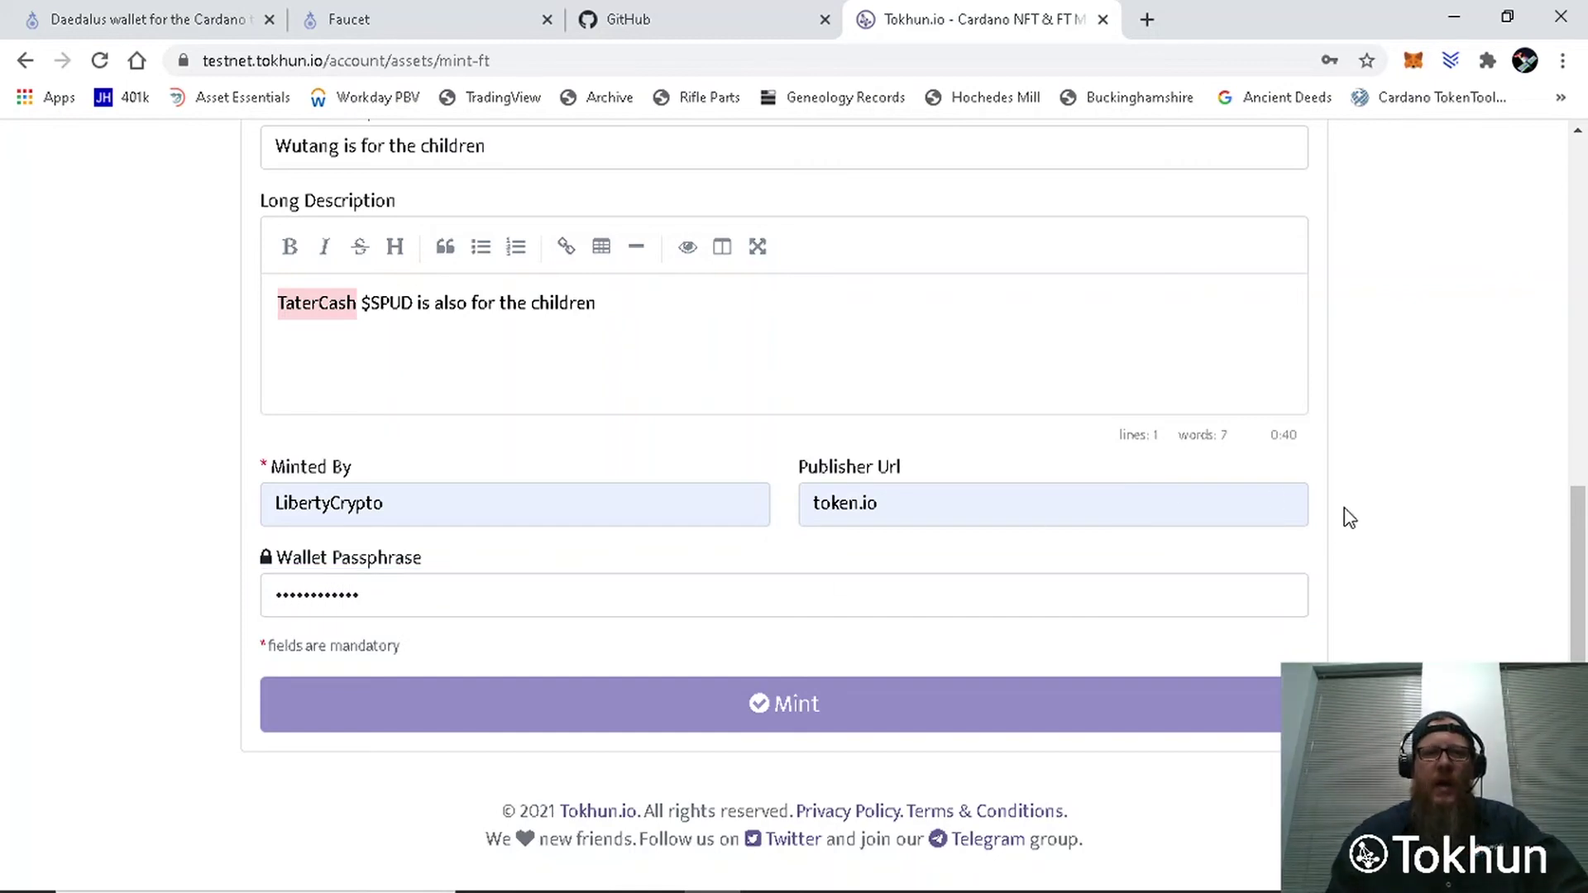
pyautogui.scroll(4, 1376, 521)
pyautogui.scroll(-4, 1376, 521)
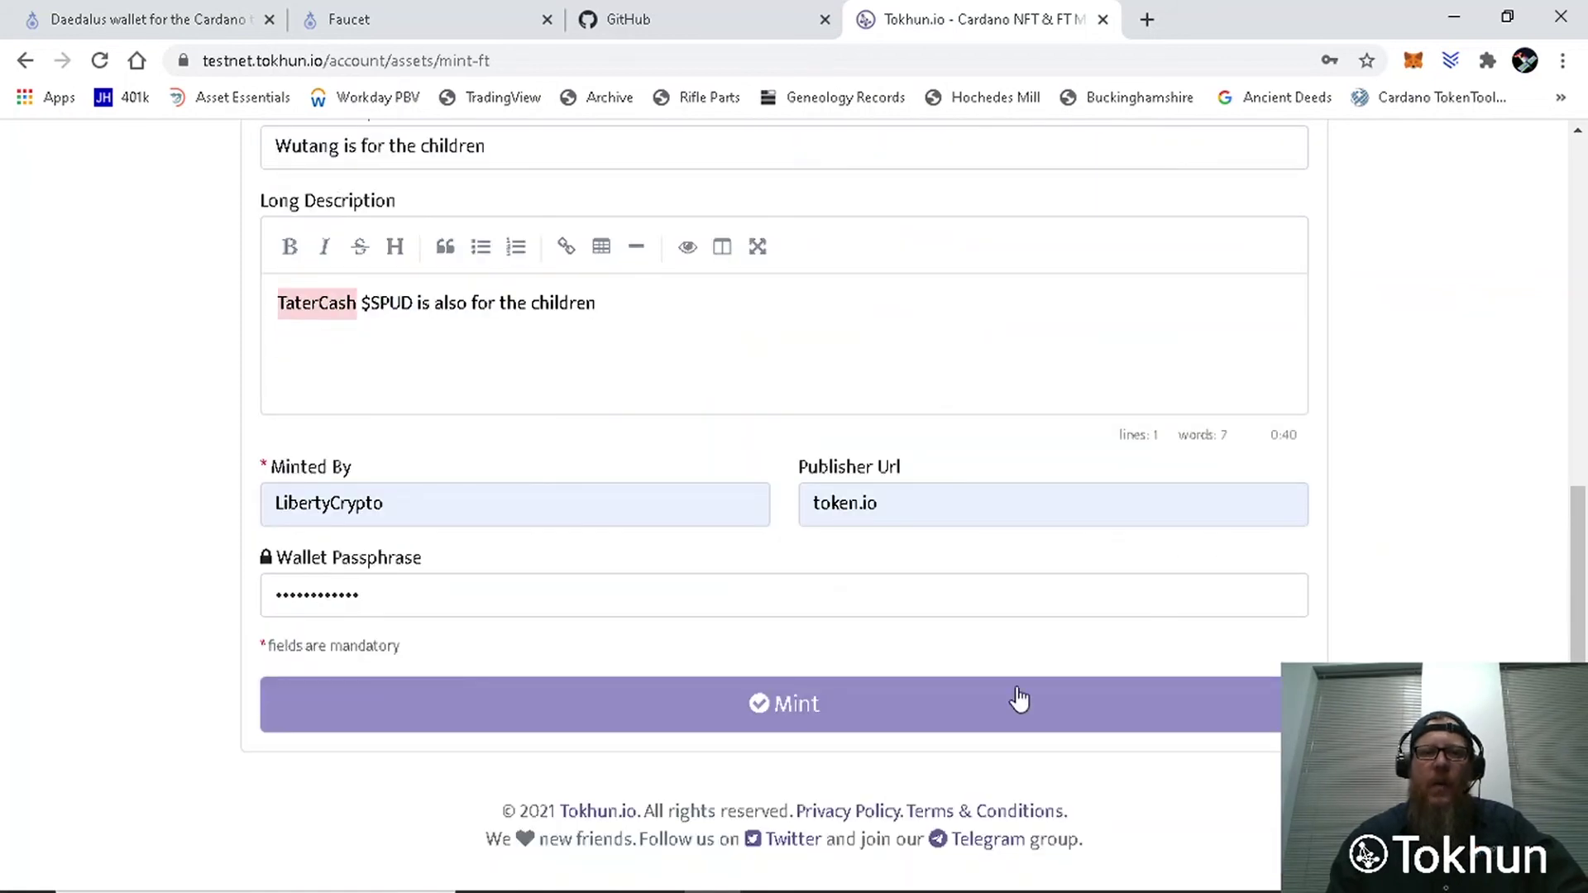
pyautogui.click(975, 716)
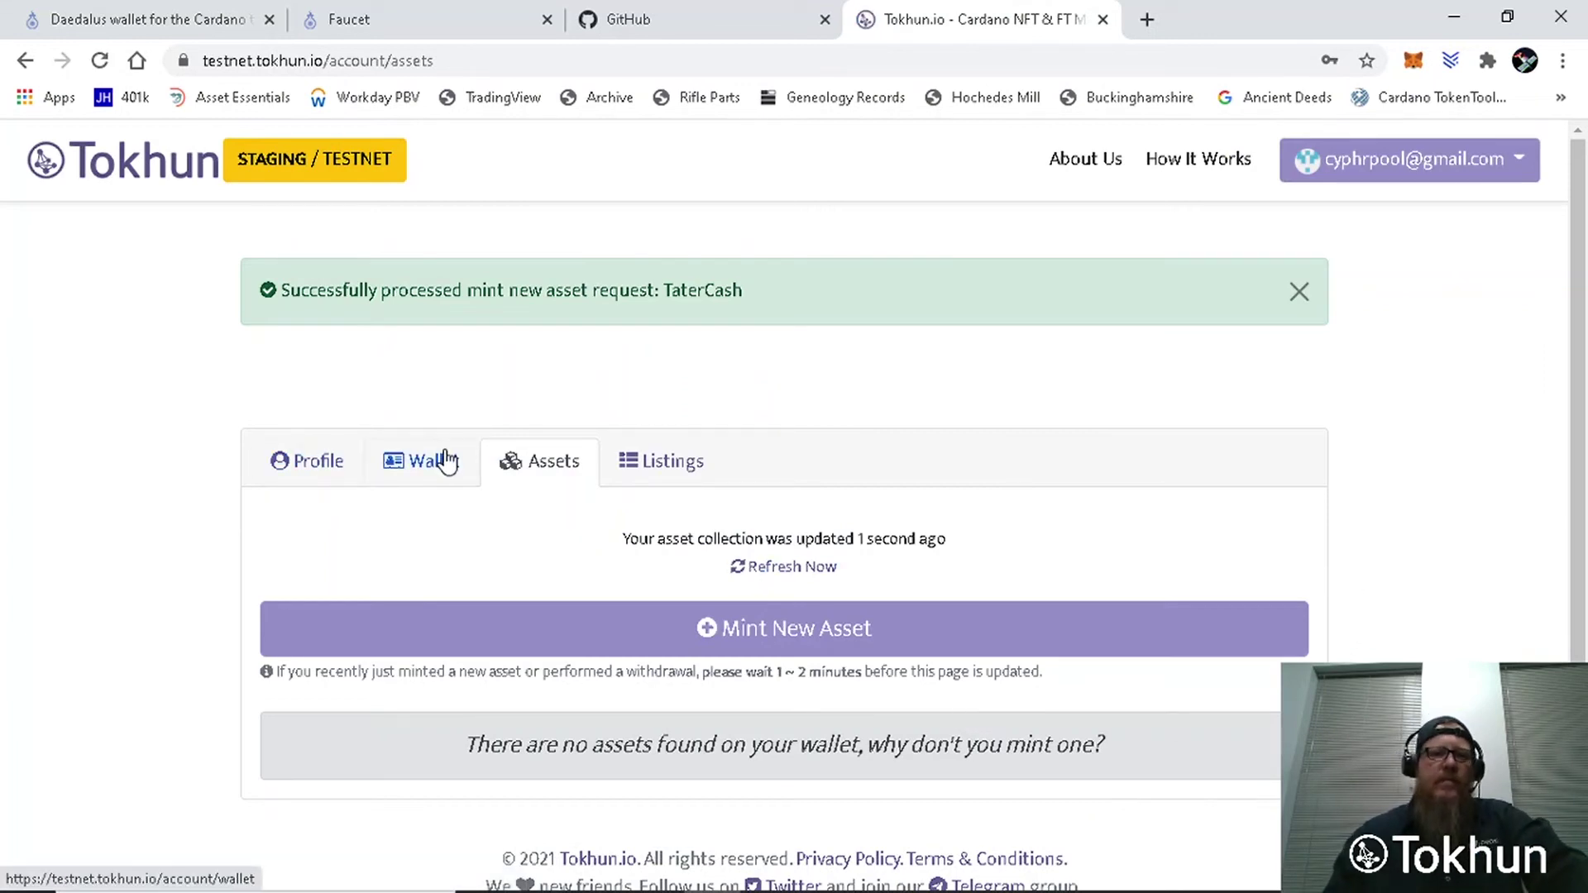
# Step: Examine the minted token in the asset collection, filtering by NFTs, by FTs and back to all assets
pyautogui.scroll(-4, 1127, 591)
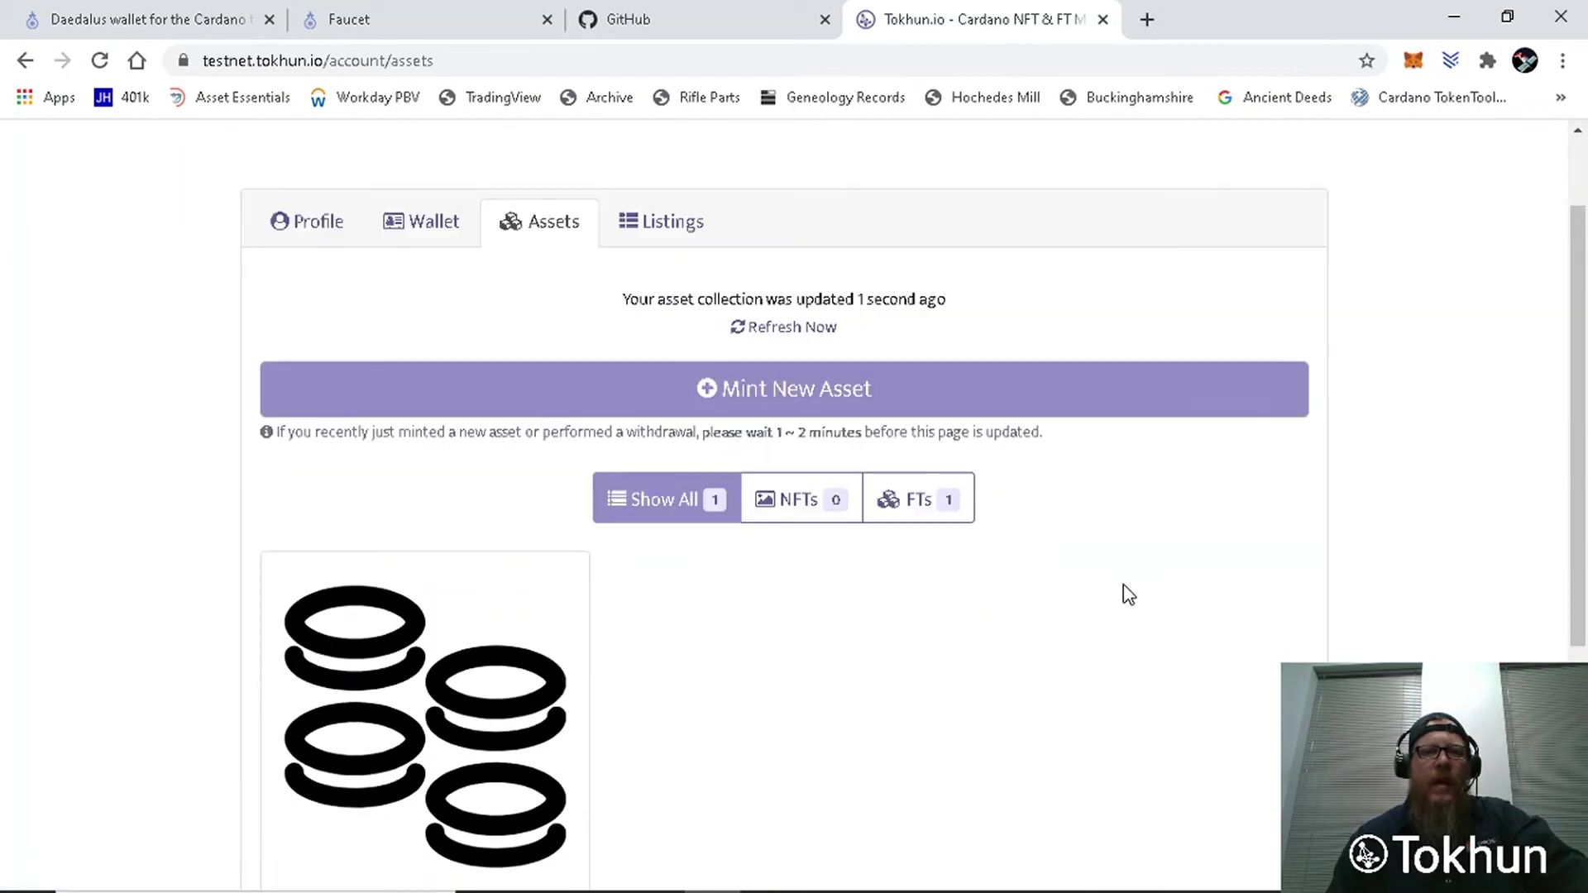
pyautogui.scroll(1, 1130, 583)
pyautogui.scroll(-2, 1128, 581)
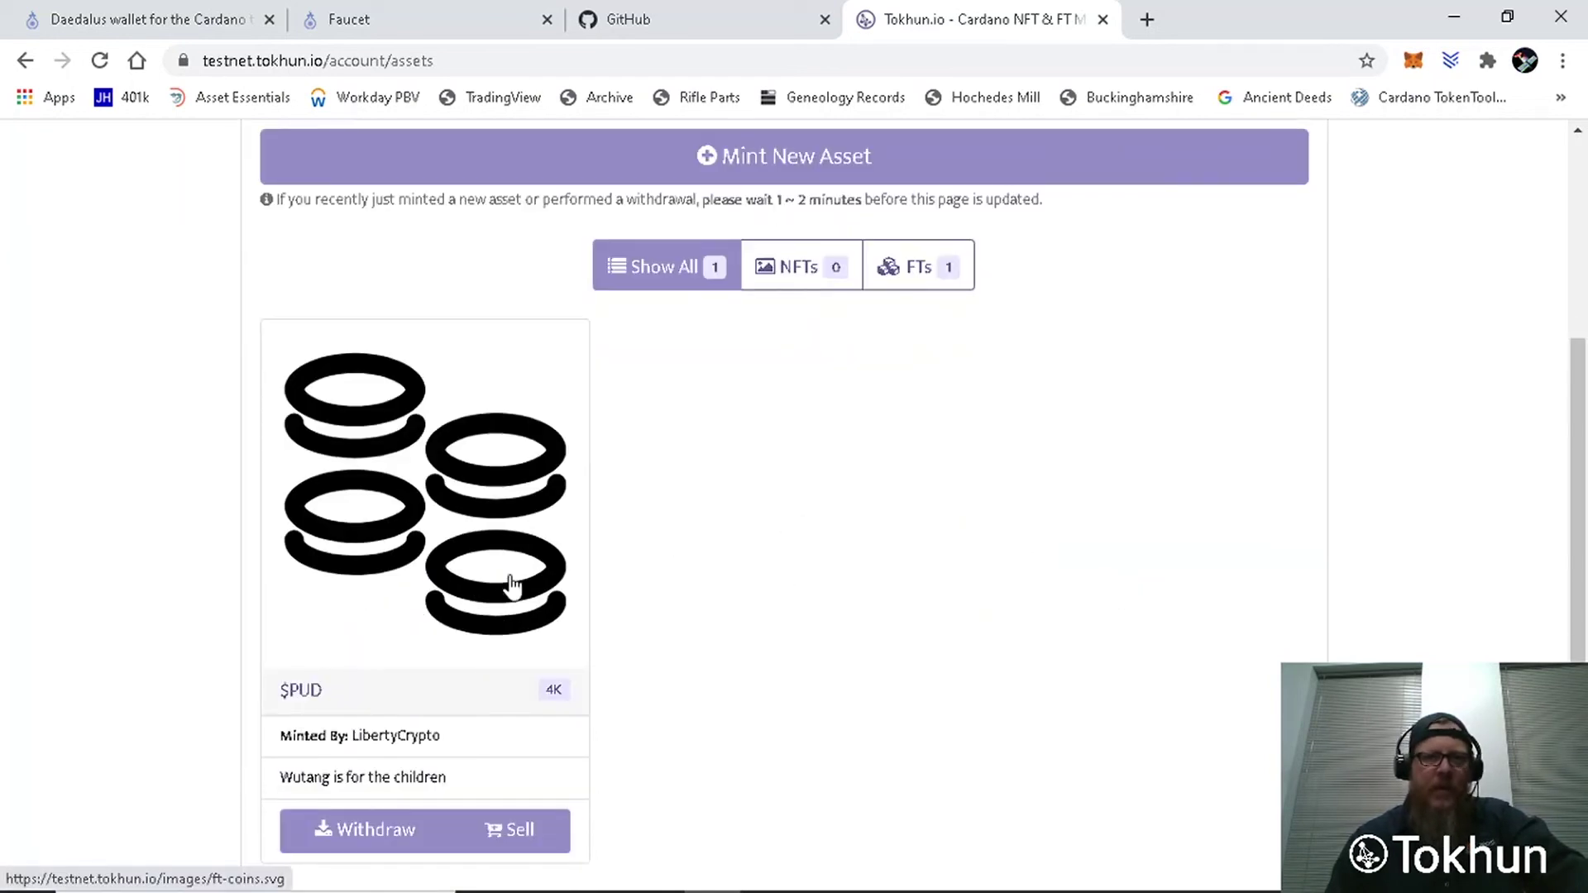
pyautogui.click(801, 280)
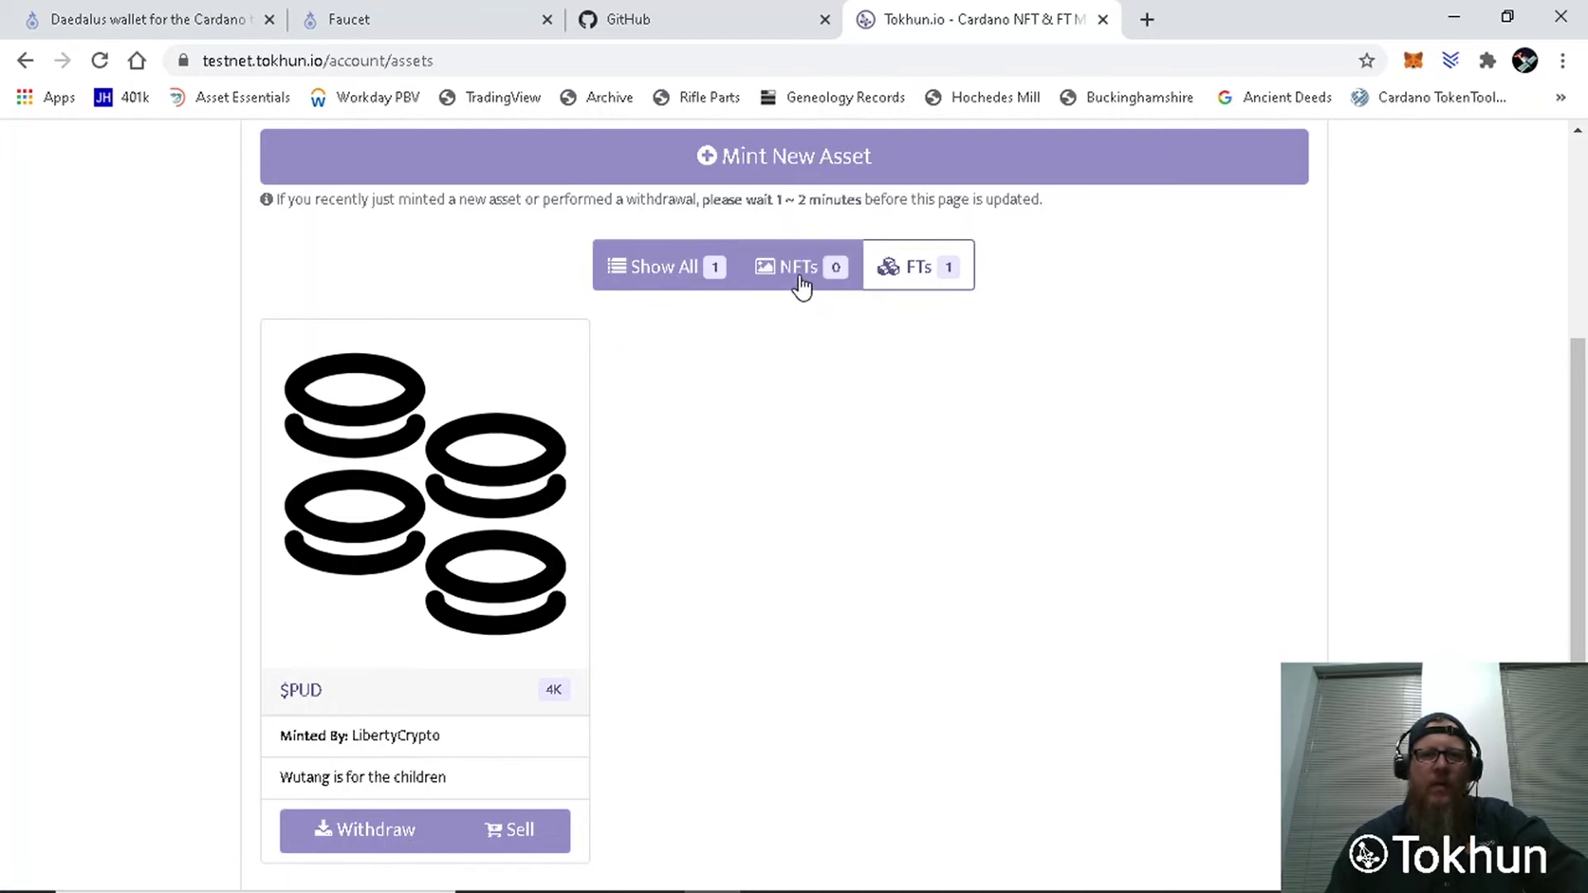
pyautogui.click(921, 620)
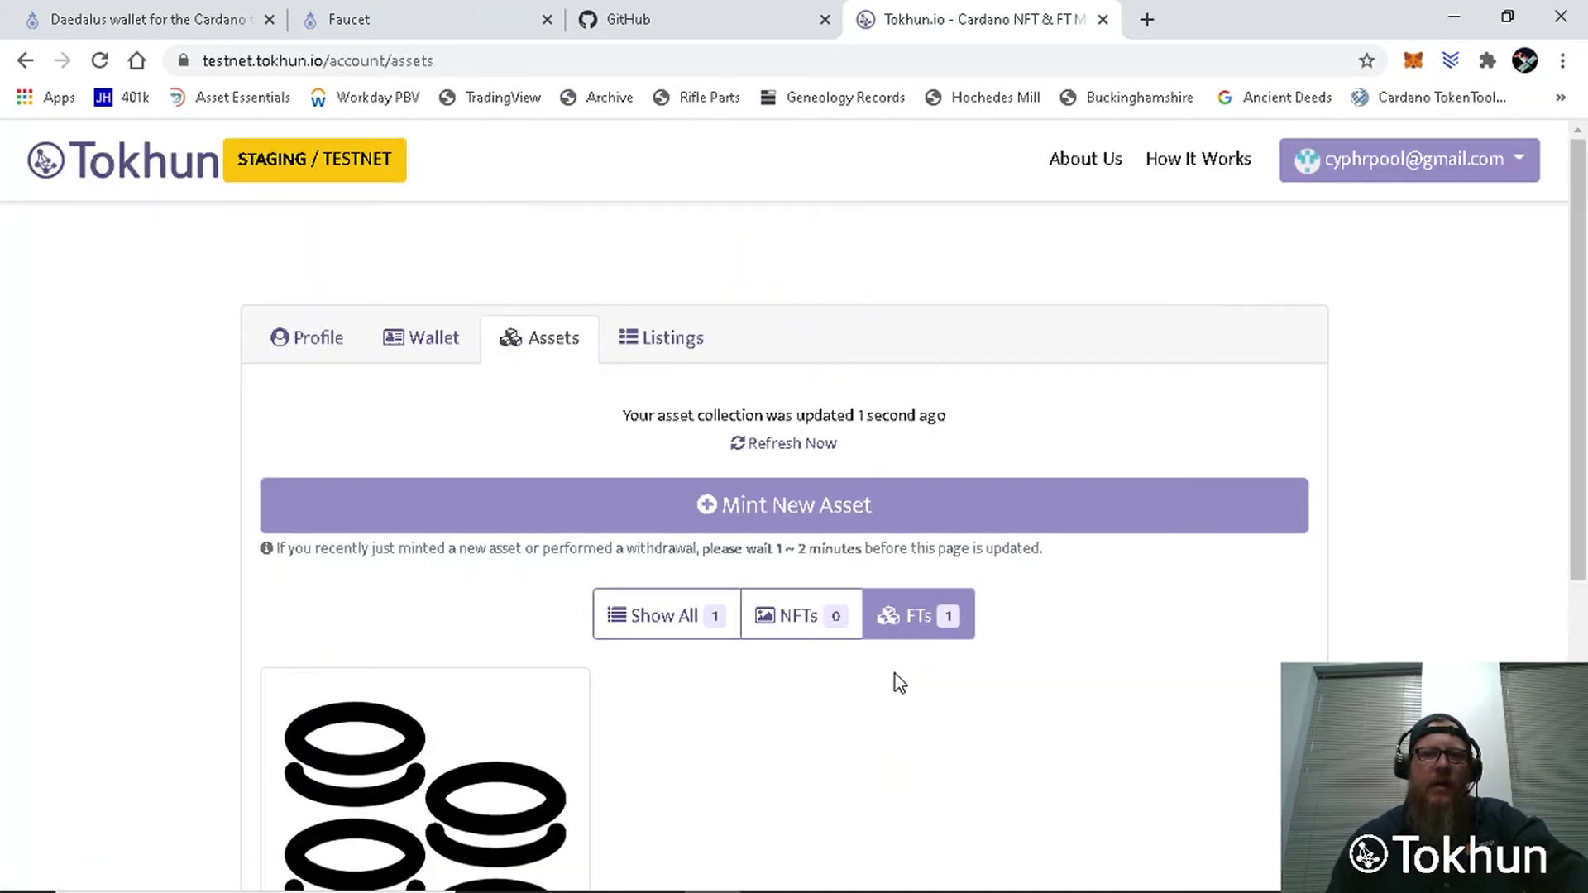
pyautogui.scroll(-2, 902, 677)
pyautogui.scroll(-1, 910, 670)
pyautogui.click(667, 274)
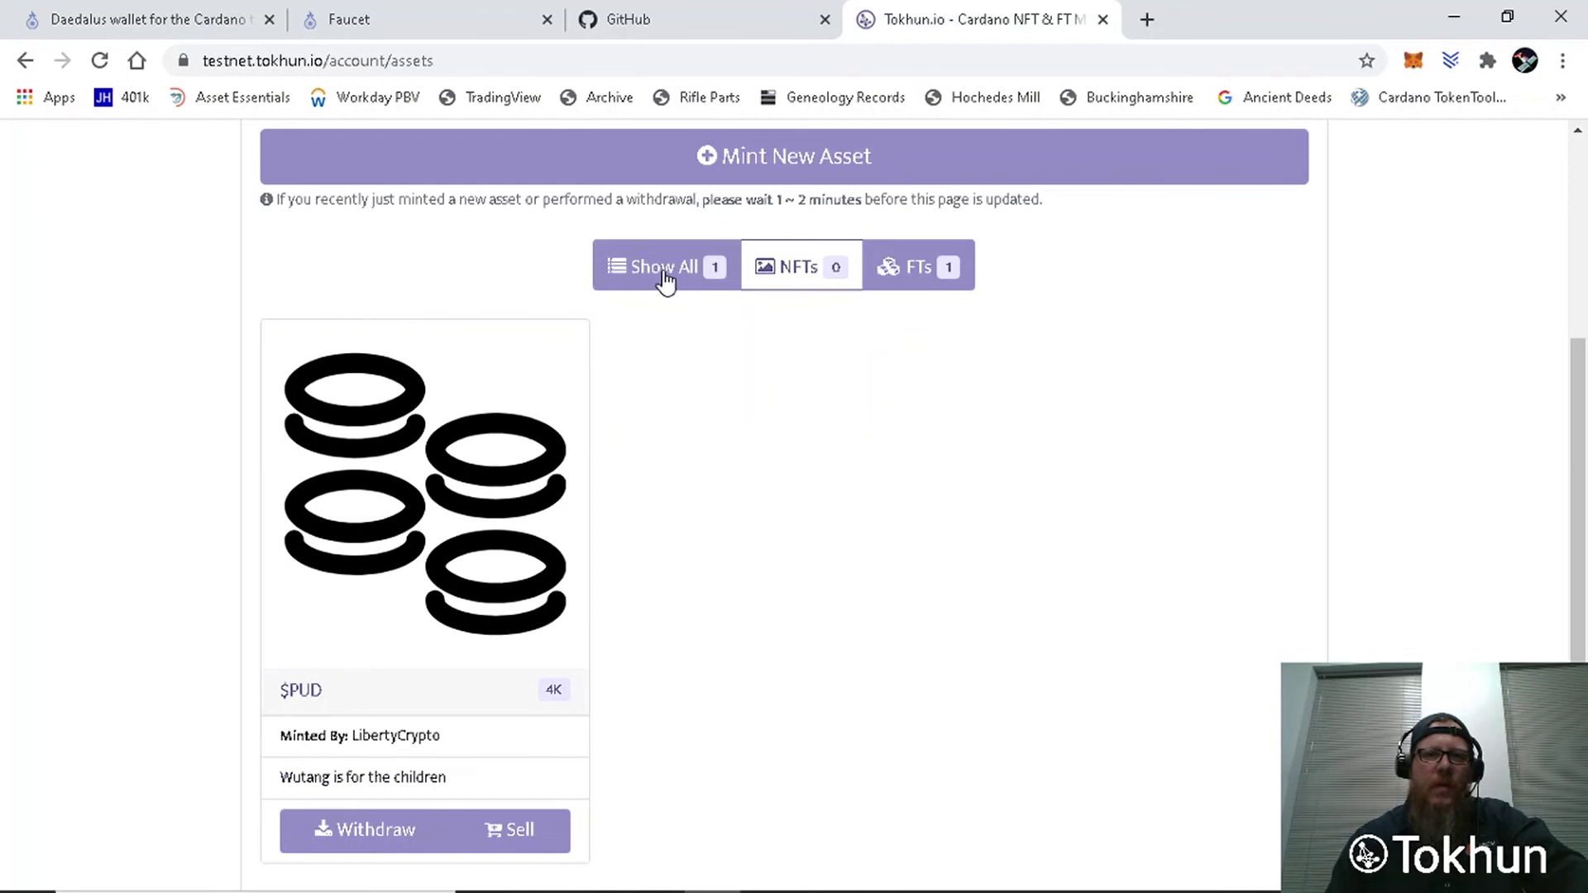
pyautogui.scroll(-2, 686, 475)
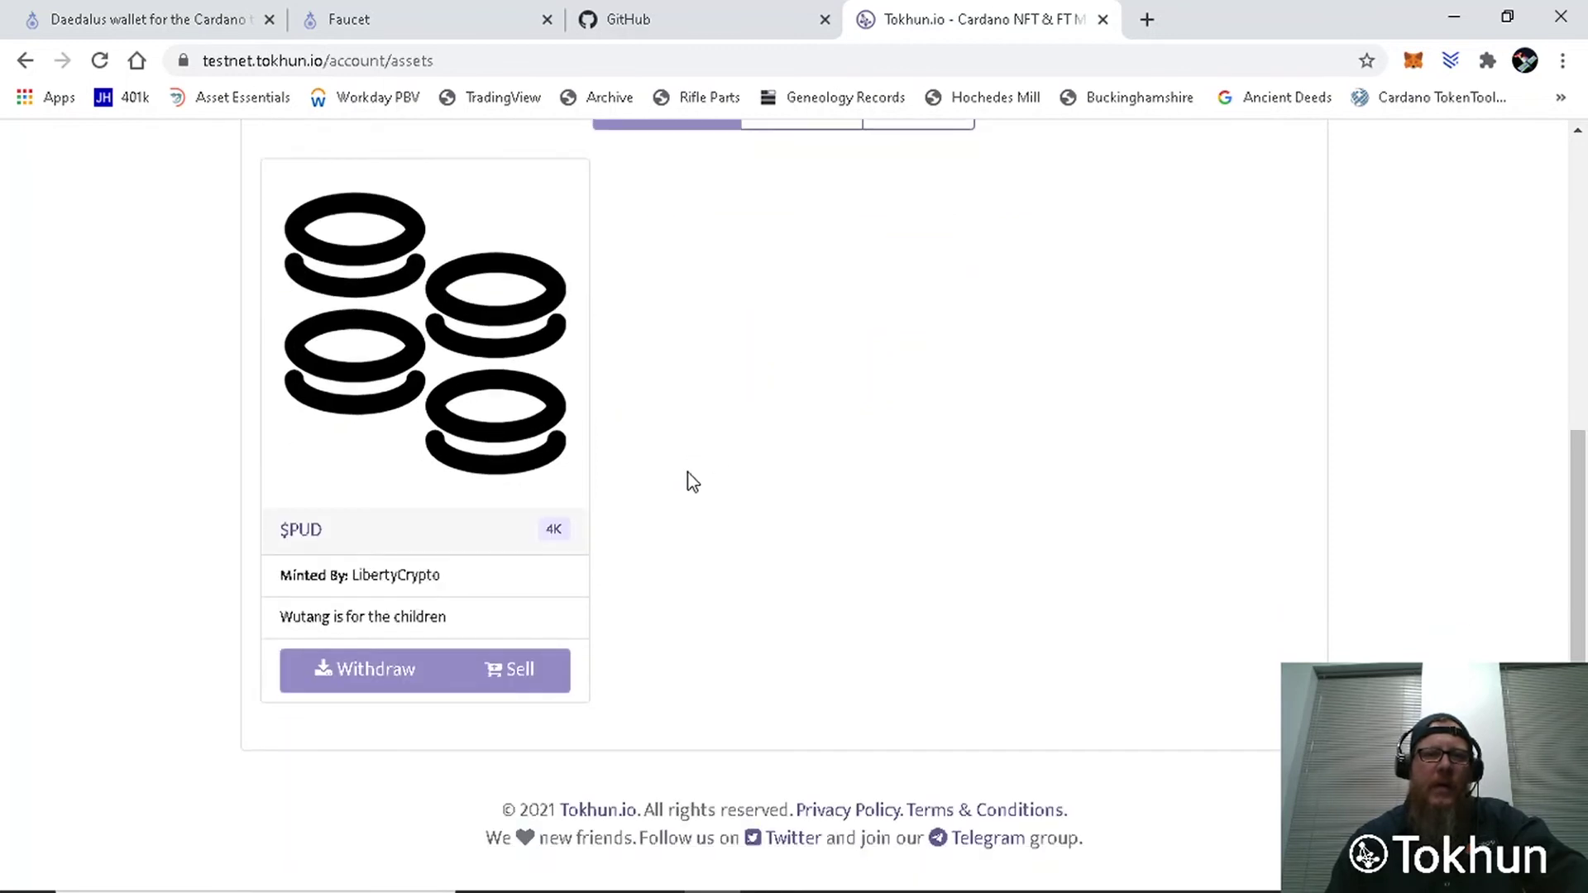
pyautogui.scroll(2, 689, 479)
pyautogui.scroll(-2, 687, 477)
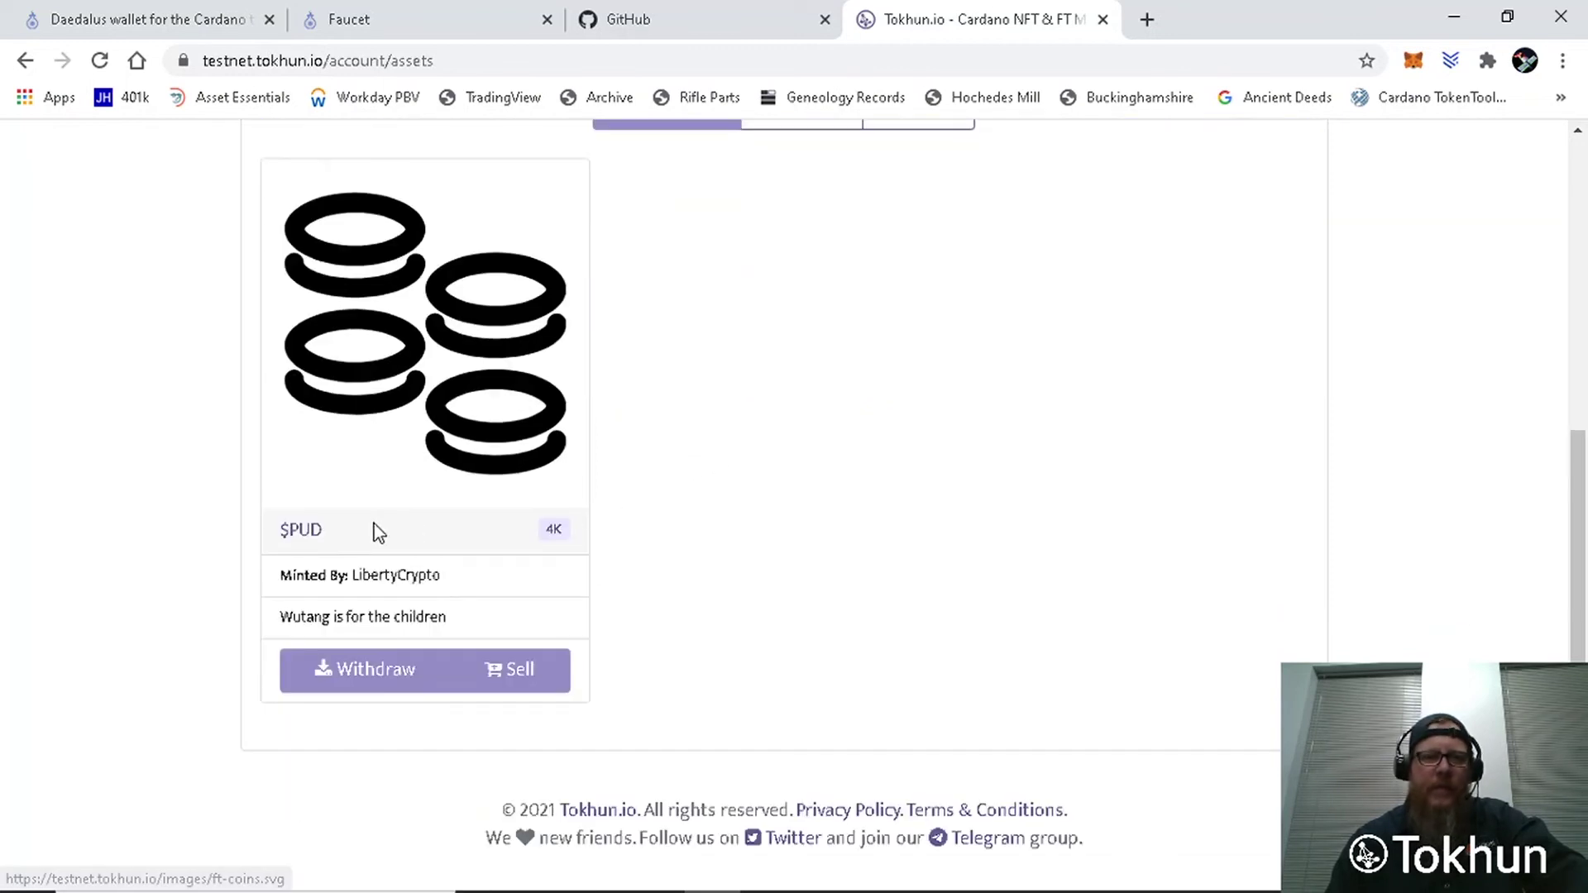
# Step: Check the $PUD token's quantity on its card and open its minting transaction in the Cardano testnet explorer
pyautogui.doubleClick(552, 530)
pyautogui.click(605, 531)
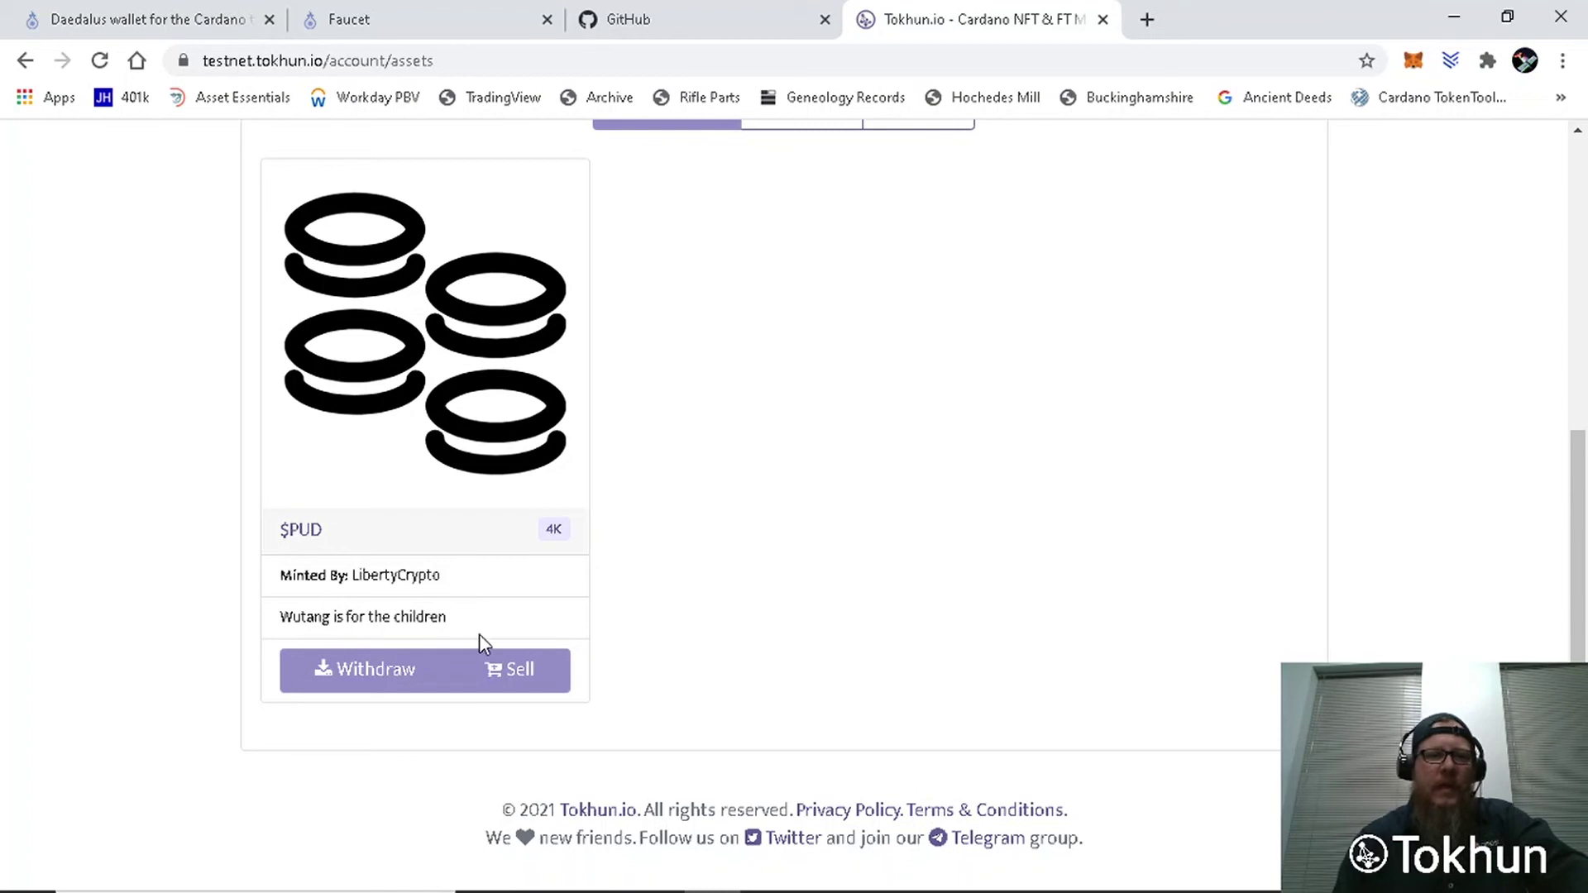
pyautogui.click(296, 537)
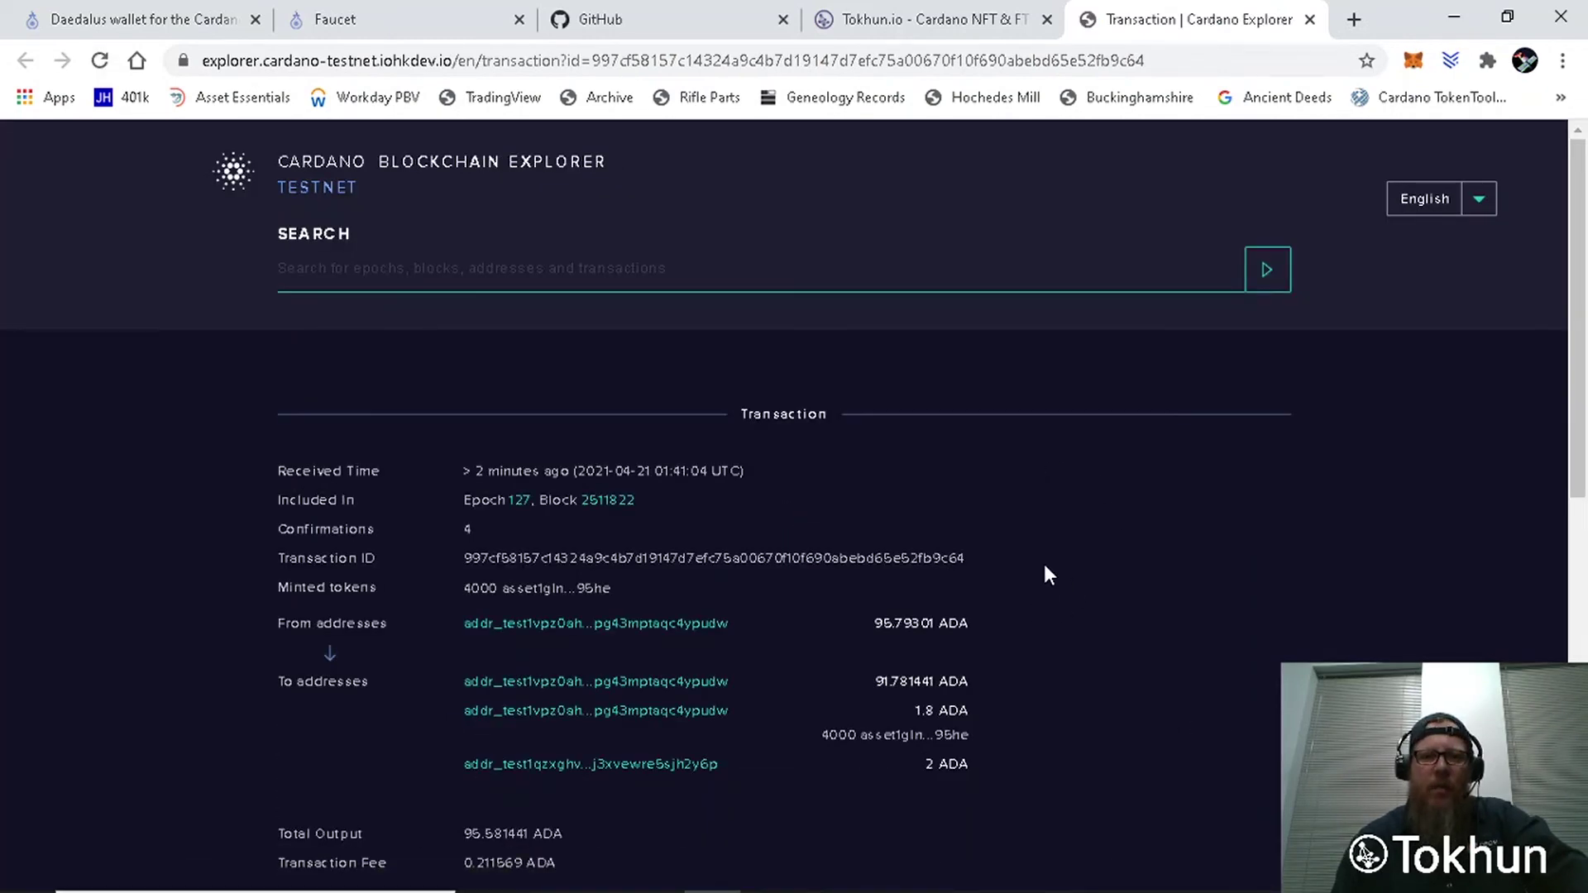
# Step: Show the minting transaction's unmoderated metadata, examine its token details, policy ID and publisher entries, and close the explorer page
pyautogui.scroll(-3, 1044, 571)
pyautogui.scroll(-2, 1043, 546)
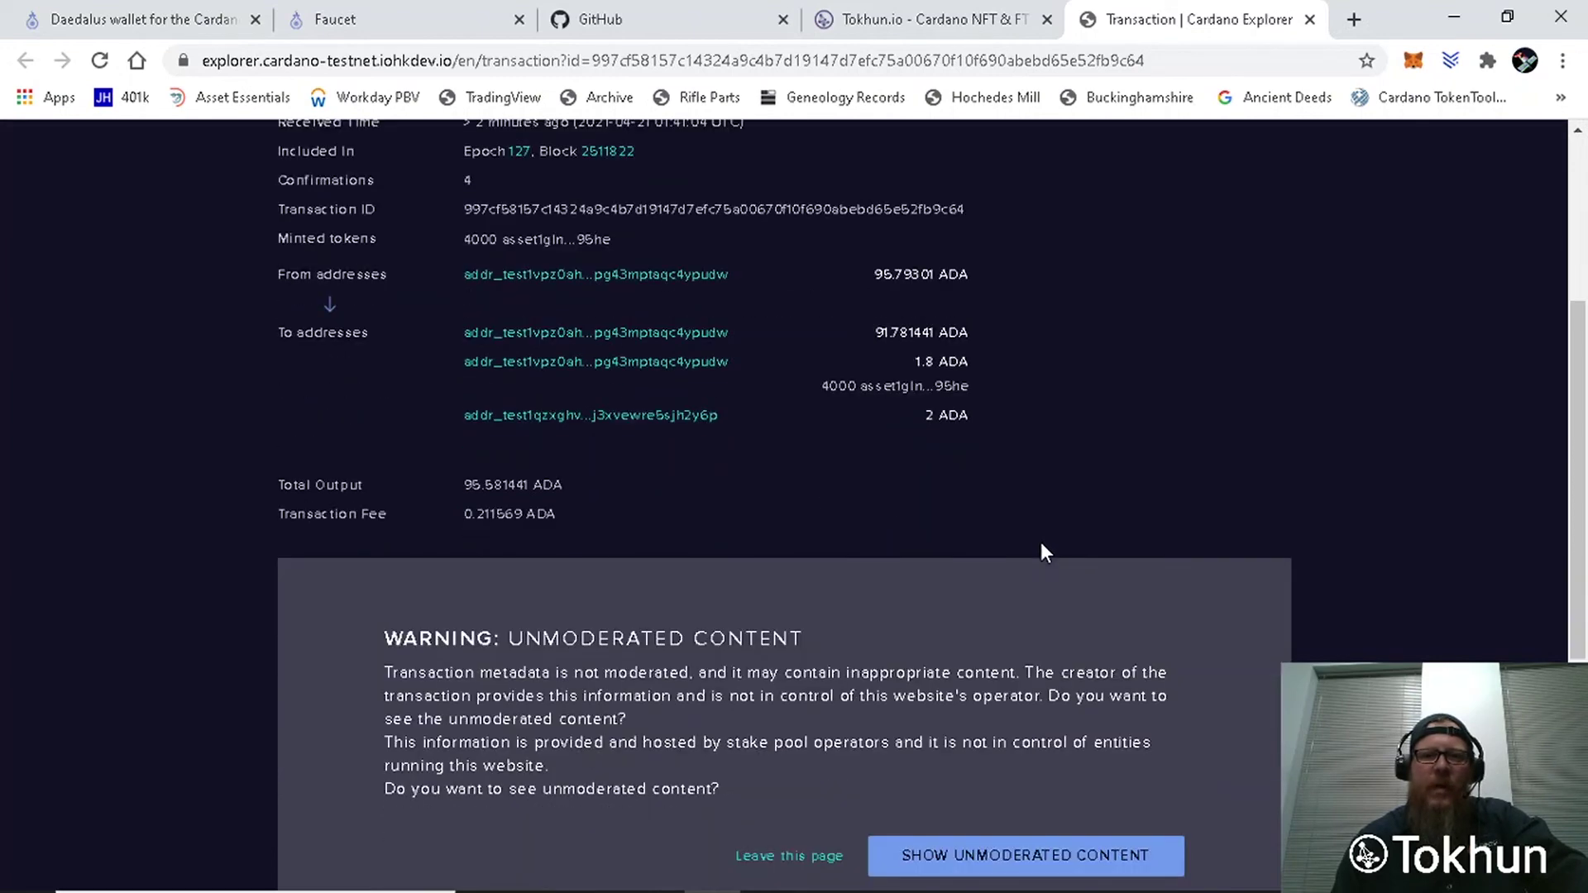
pyautogui.scroll(-3, 1041, 536)
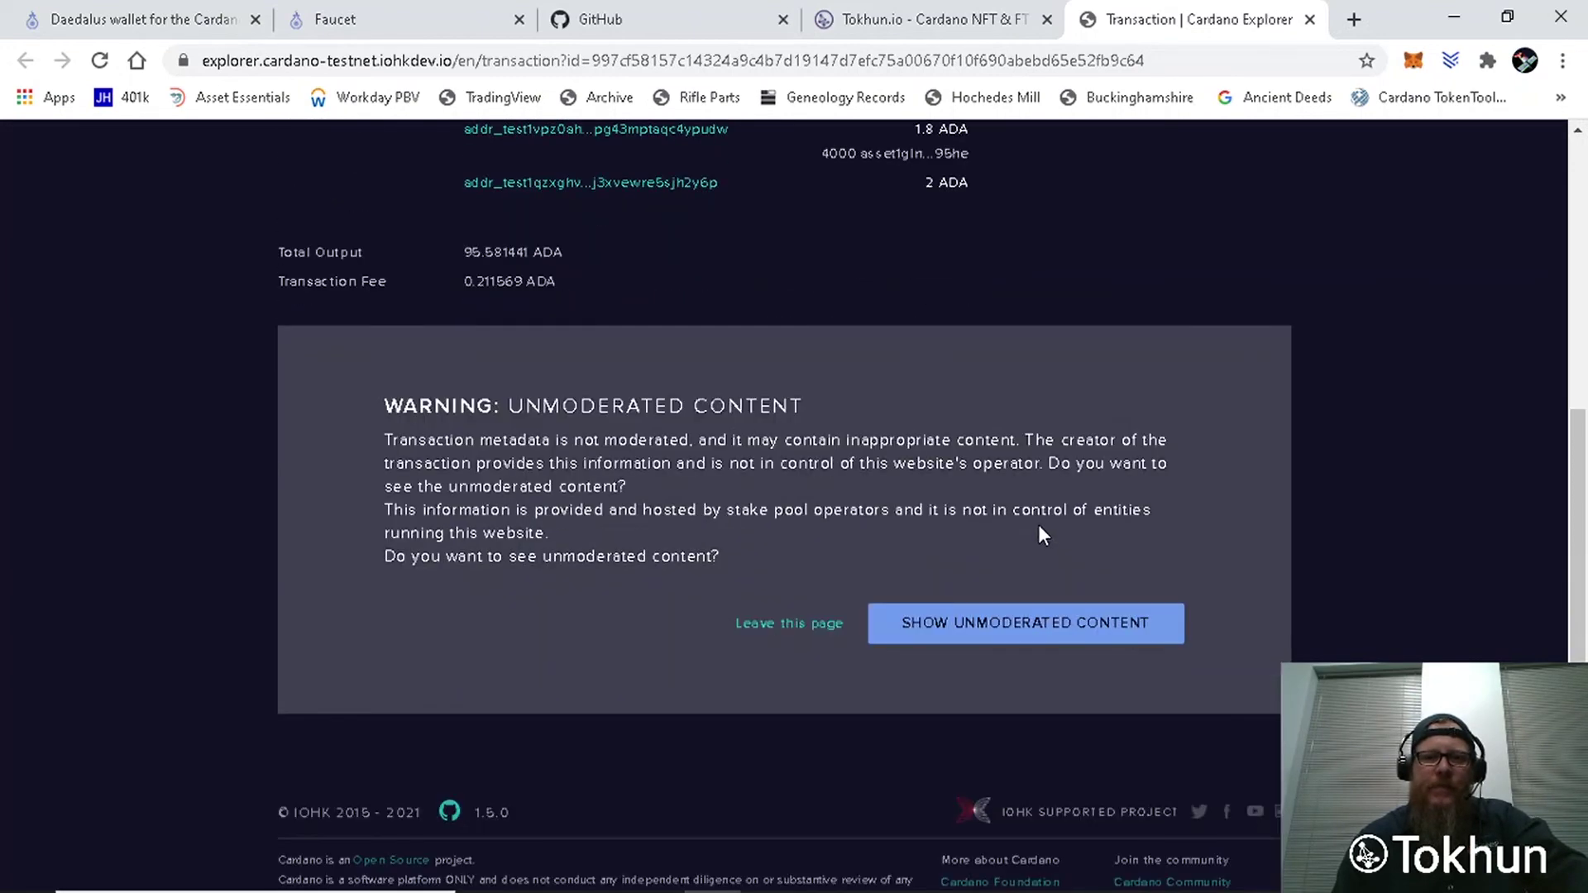
pyautogui.click(1009, 626)
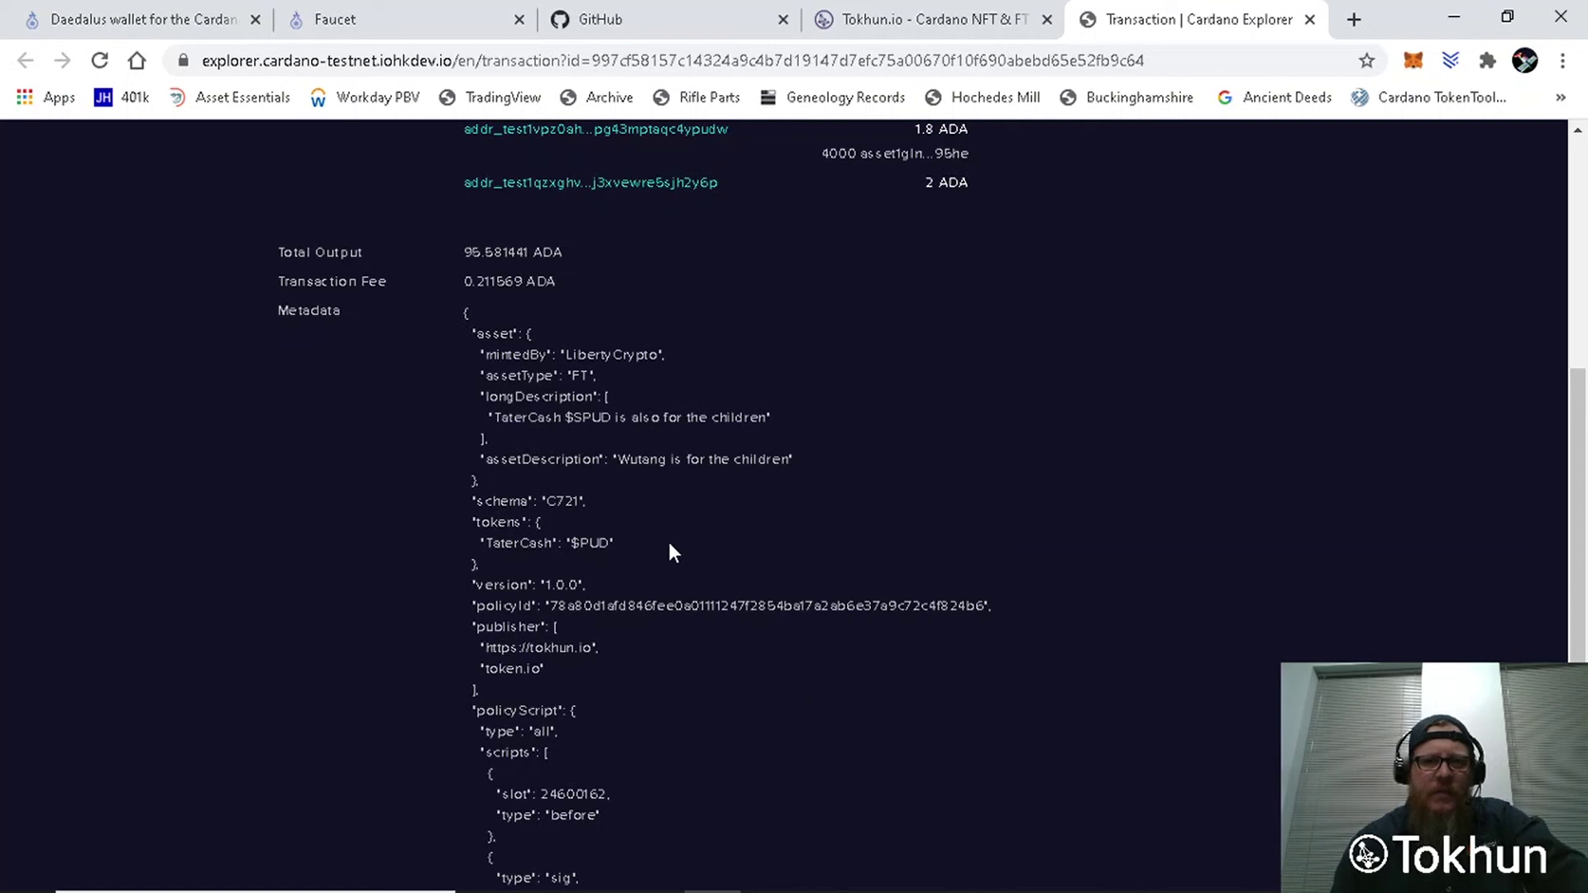
pyautogui.scroll(-2, 662, 554)
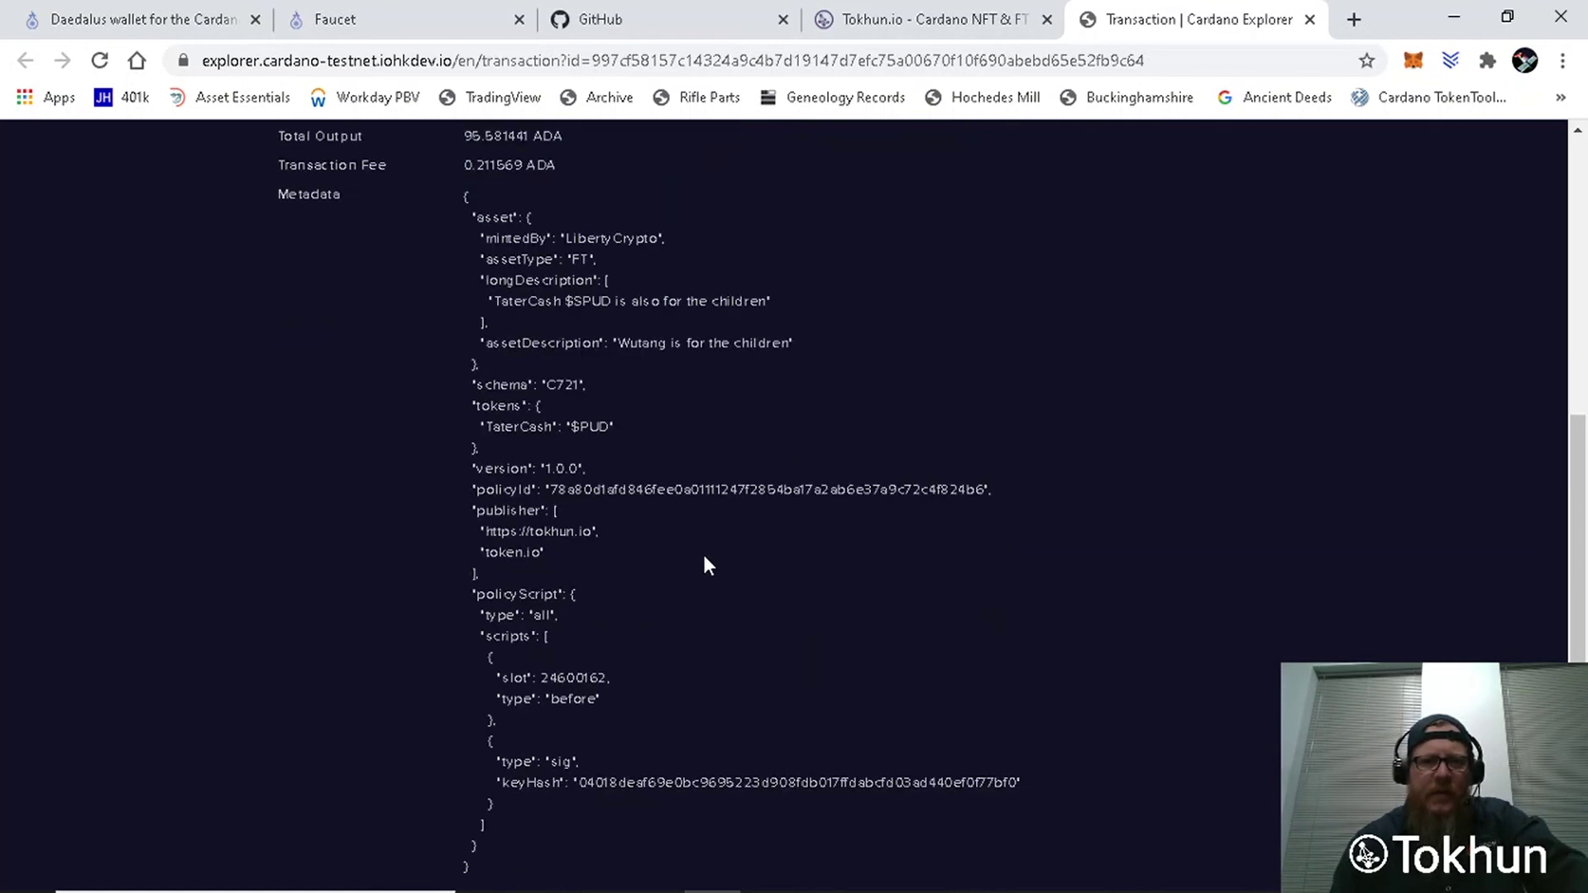
pyautogui.doubleClick(686, 490)
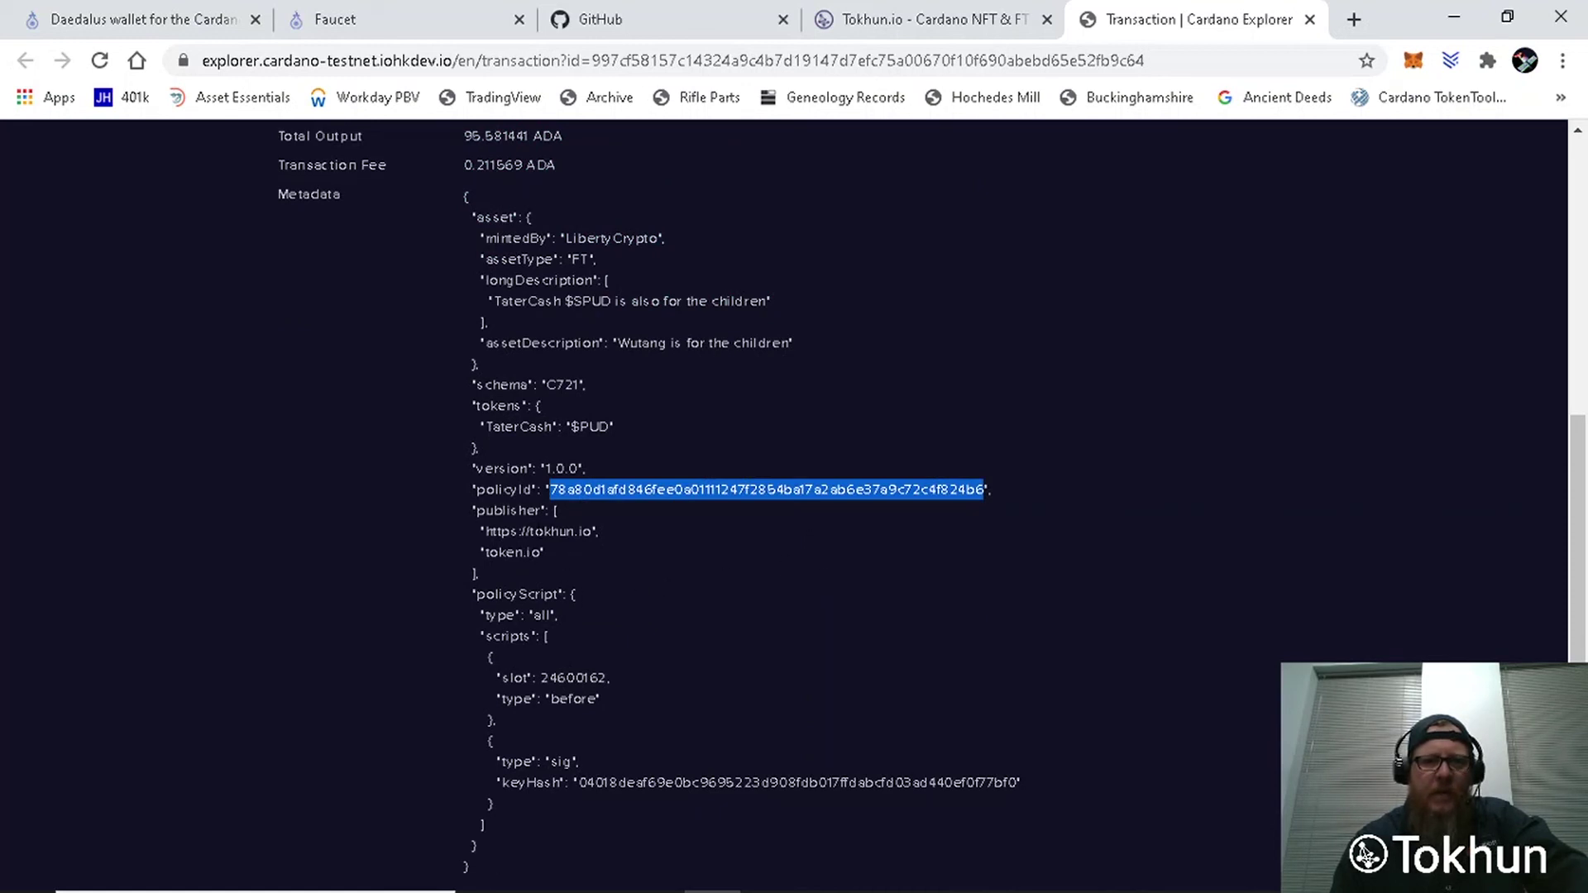
pyautogui.doubleClick(551, 531)
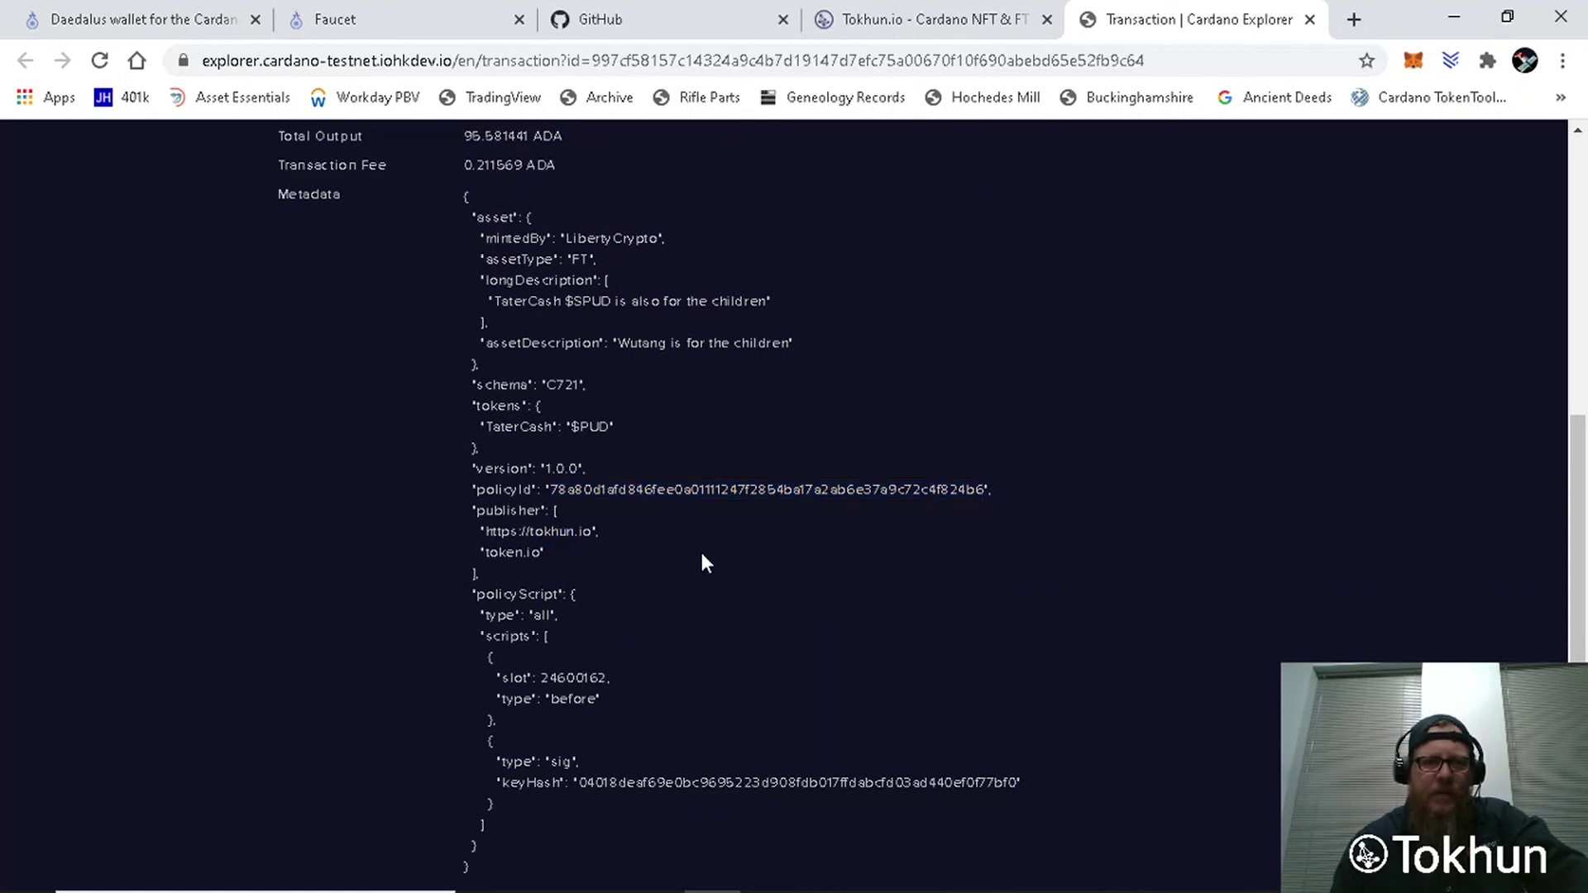
pyautogui.hotkey('ctrl', 'w')
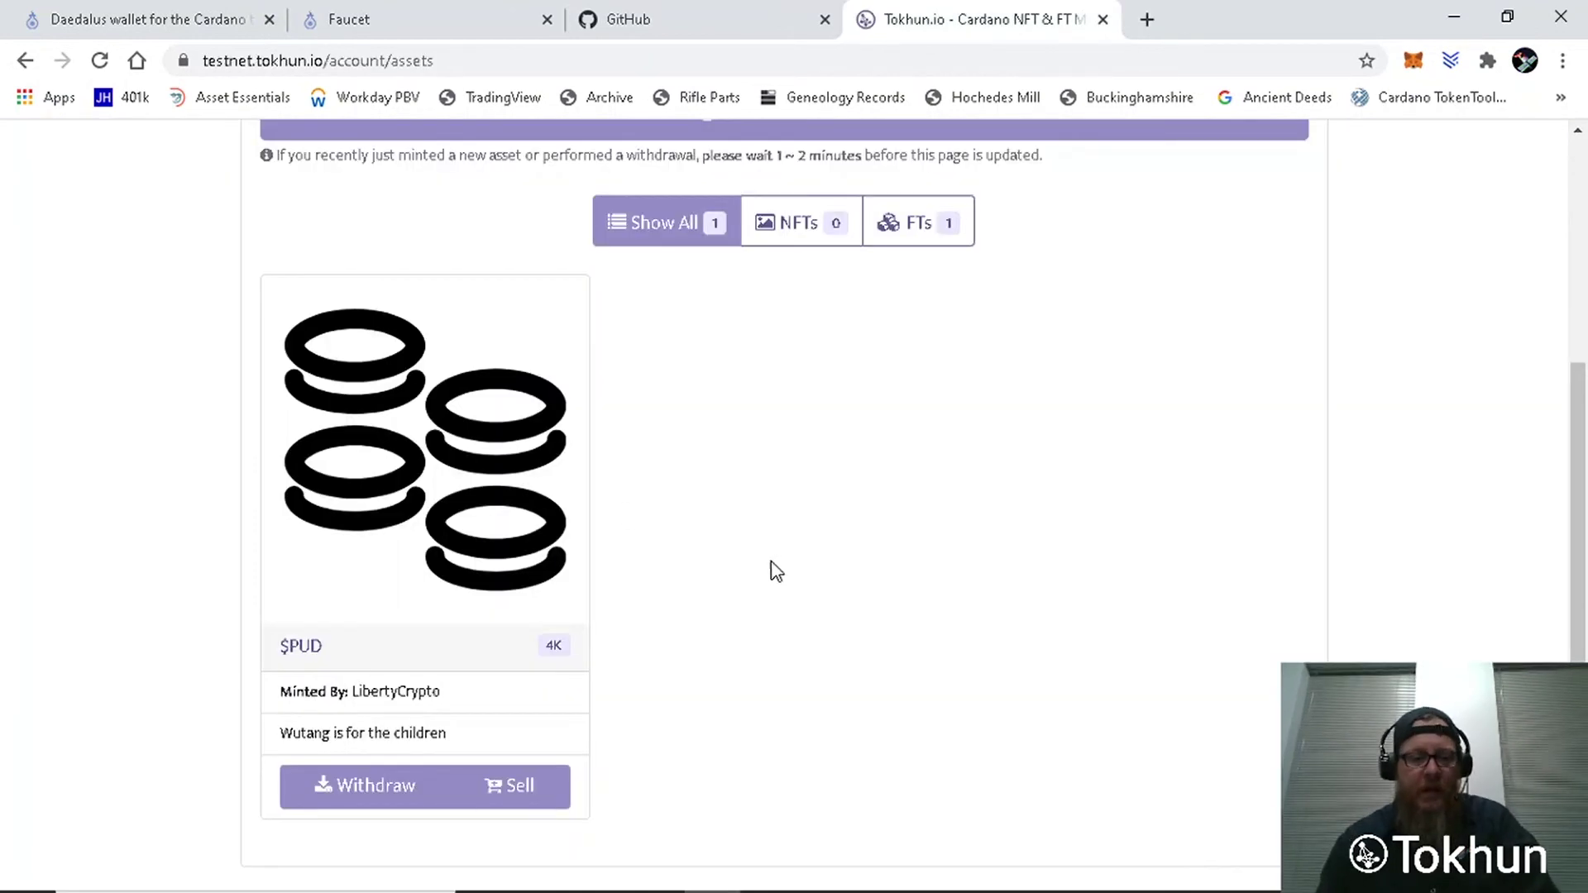
# Step: Switch to Daedalus and copy the first available receiving address of the test wallet
pyautogui.hotkey('alt', 'Tab')
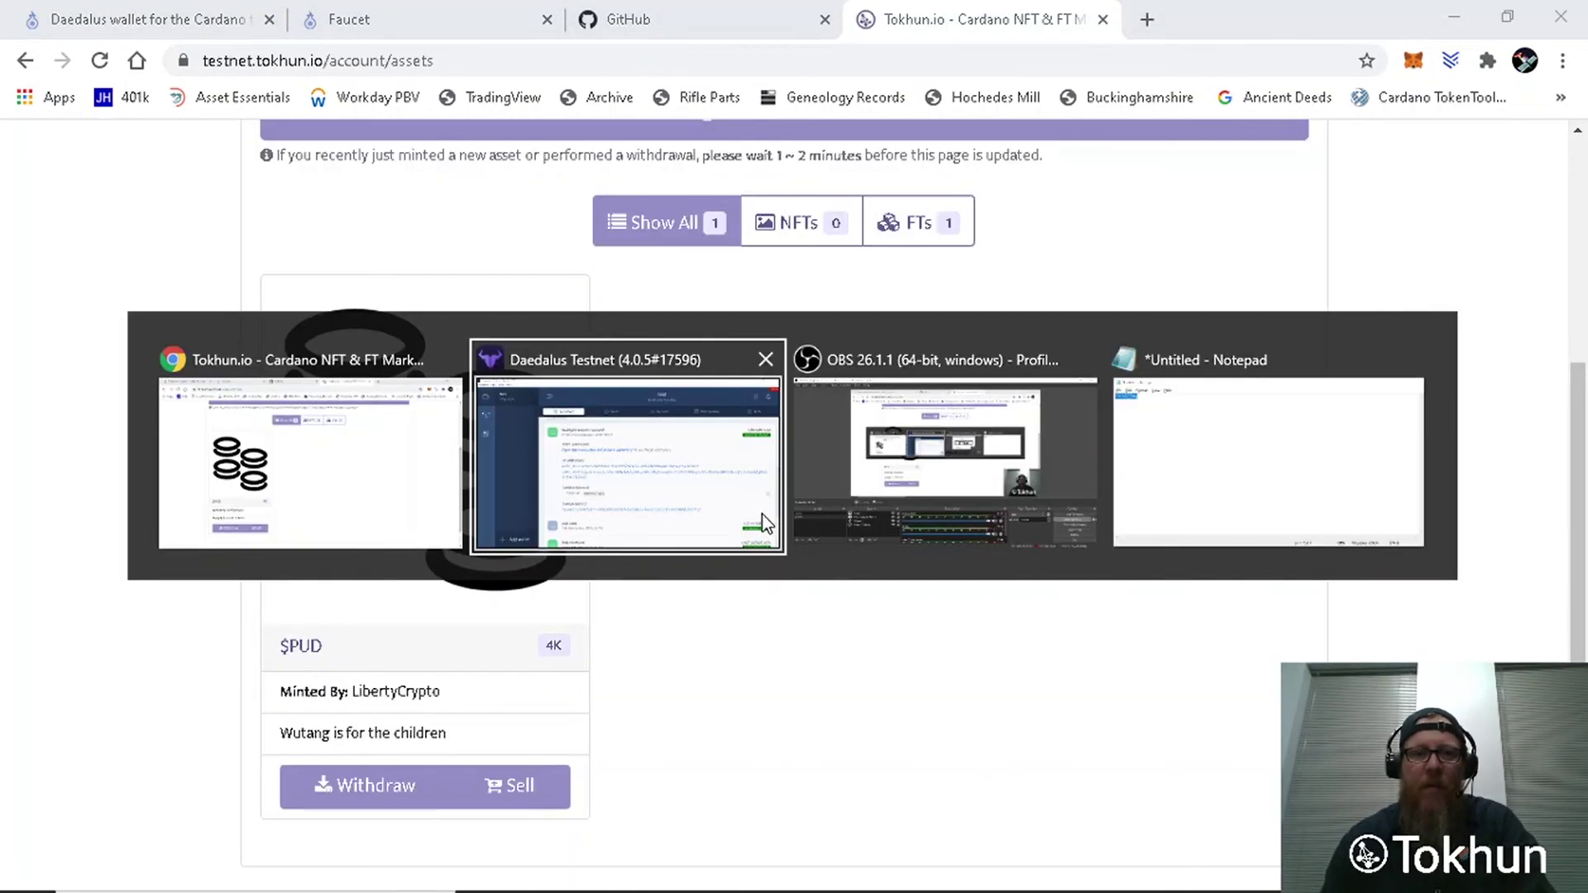
pyautogui.click(763, 521)
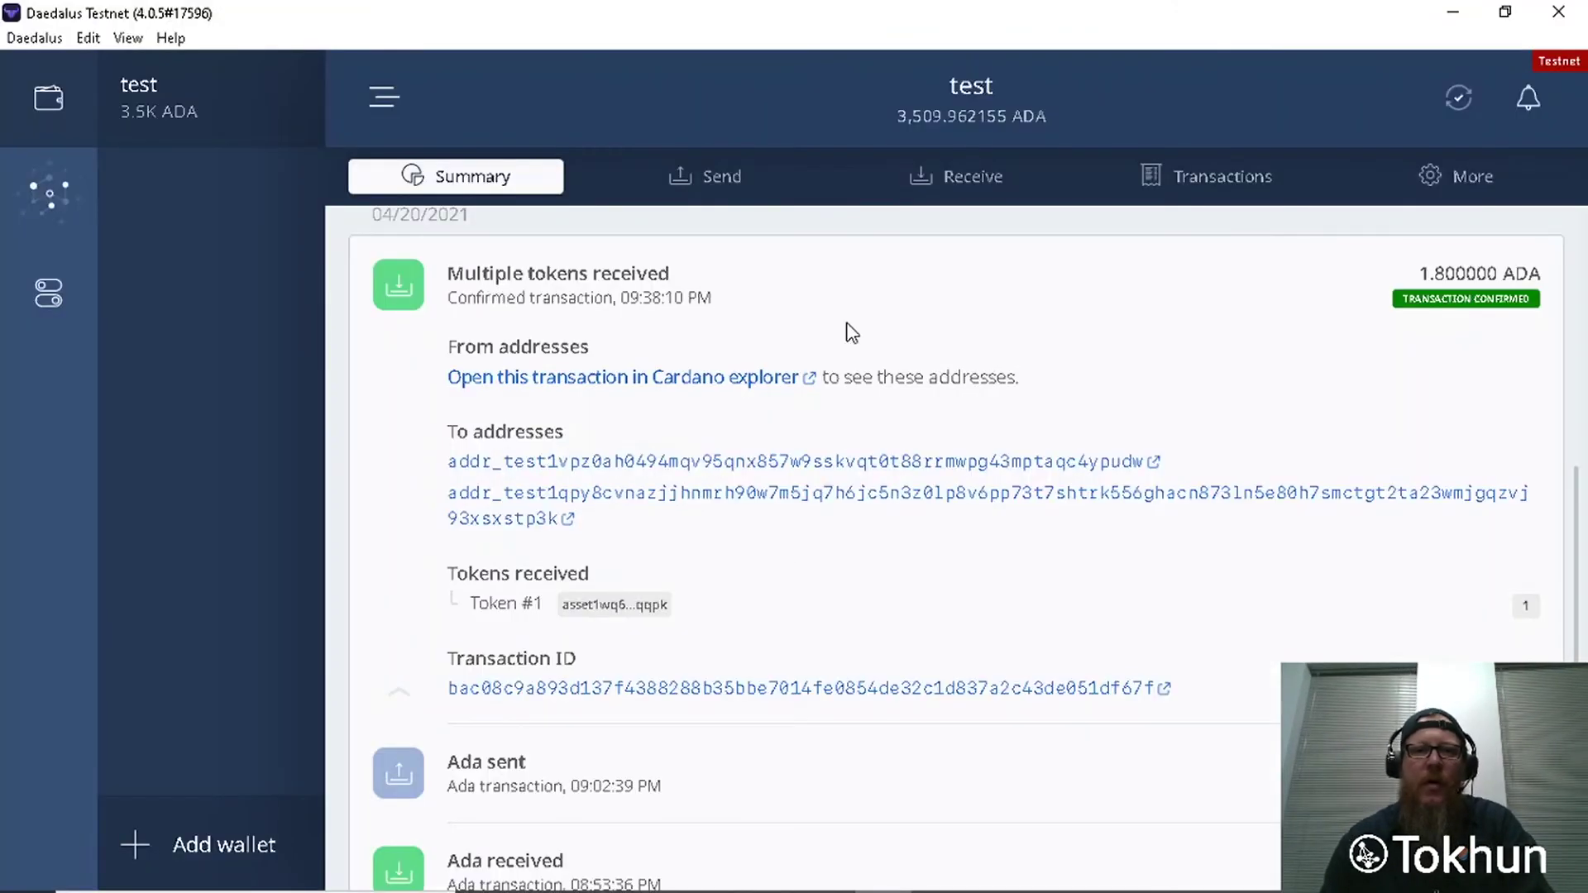
pyautogui.click(932, 197)
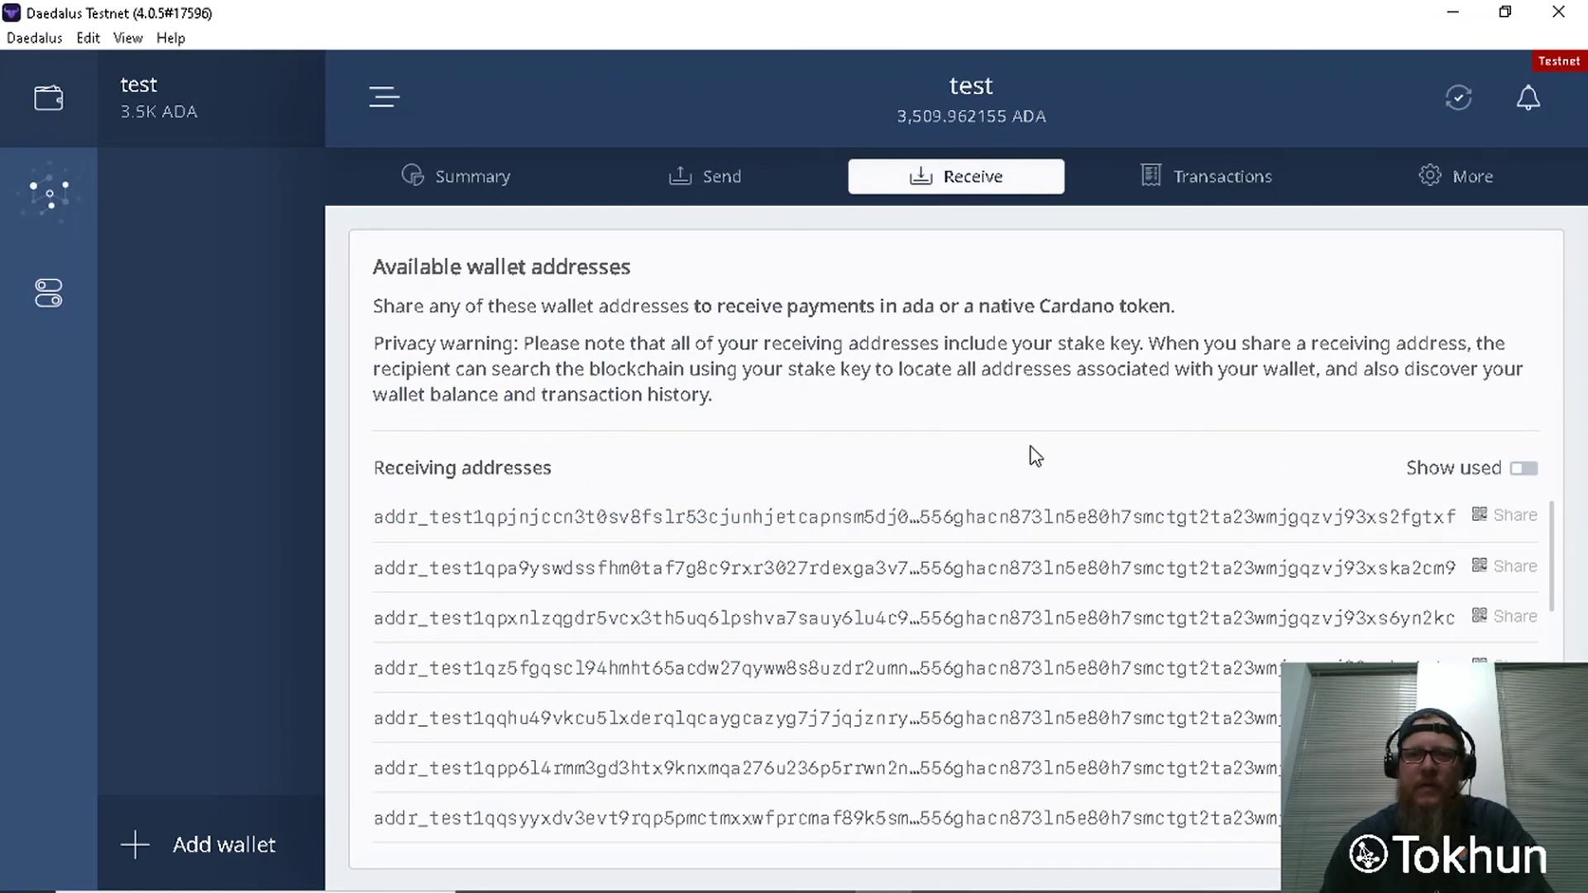
pyautogui.click(975, 527)
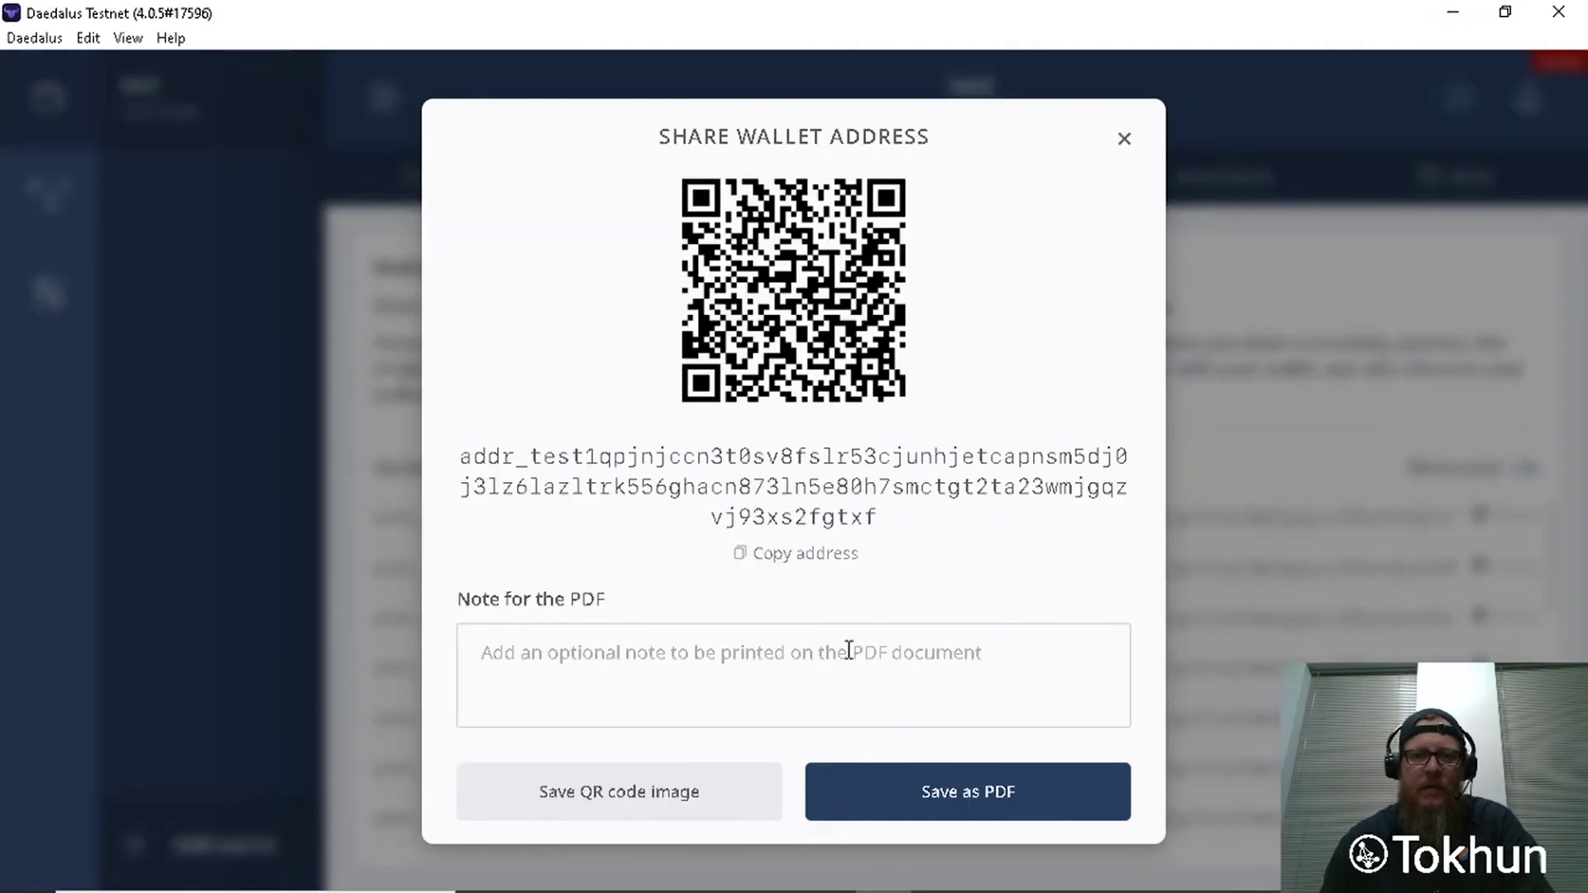
pyautogui.click(799, 559)
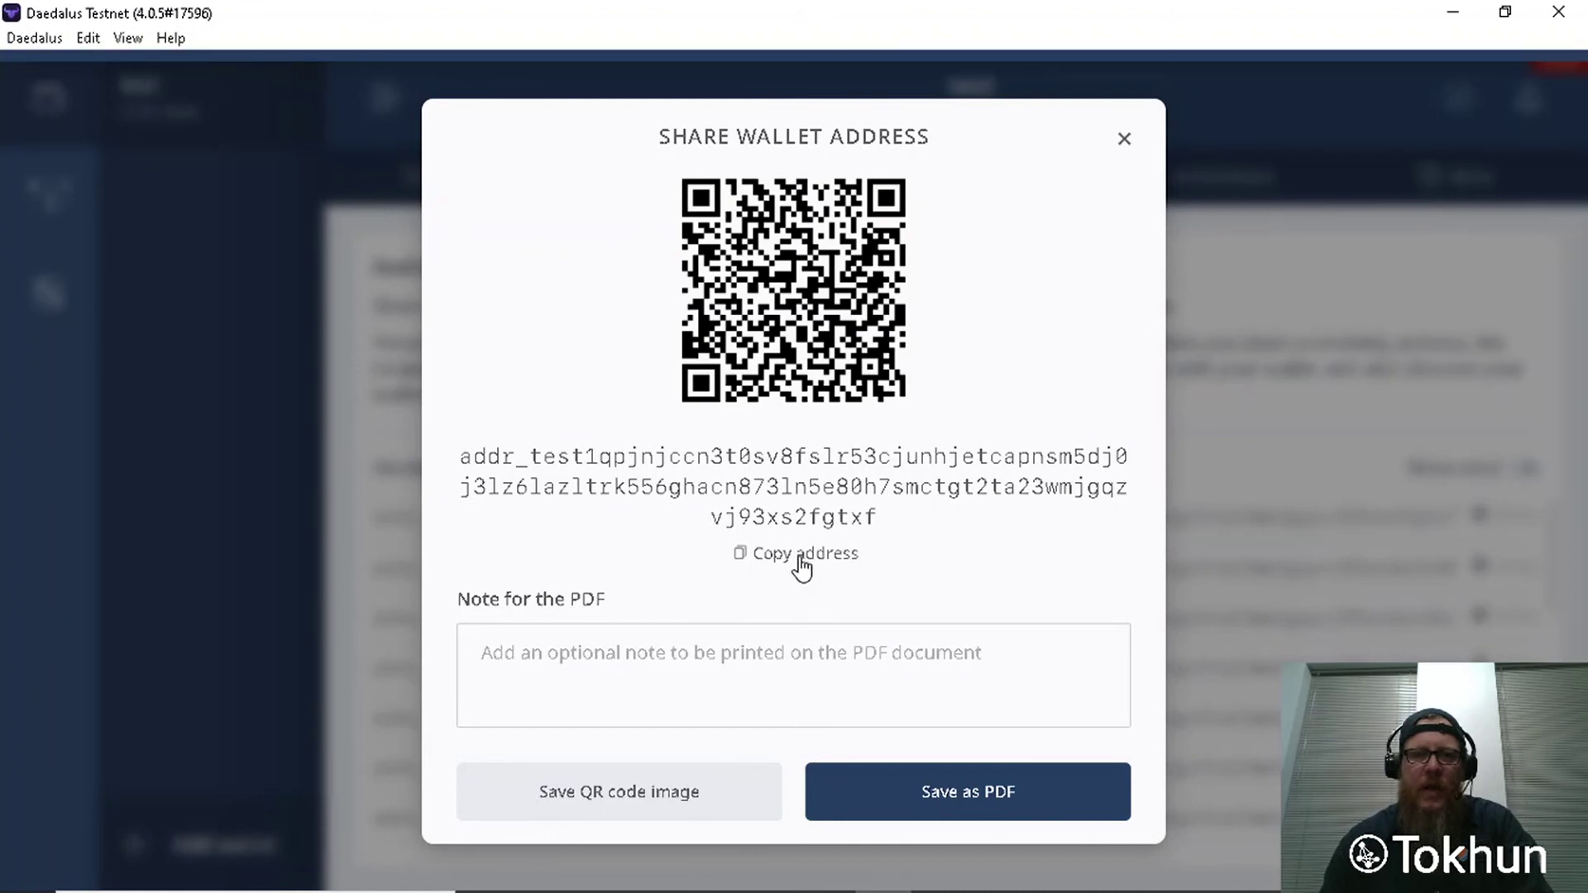
# Step: Return to Tokhun in the browser, start a withdrawal of $PUD and paste the copied wallet address as recipient
pyautogui.hotkey('alt', 'Tab')
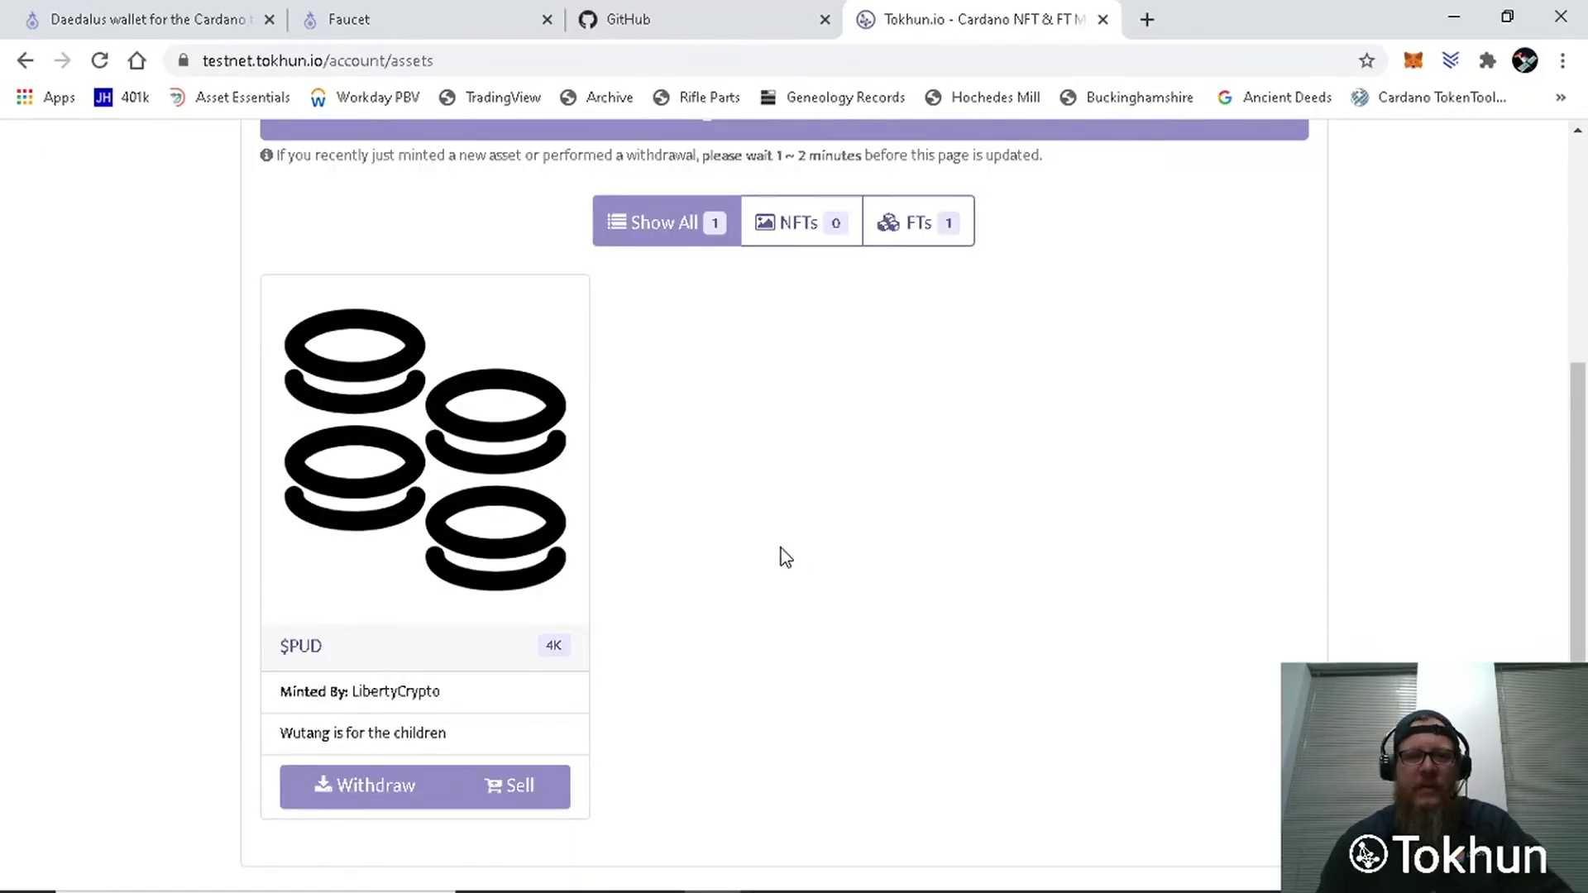
pyautogui.click(364, 790)
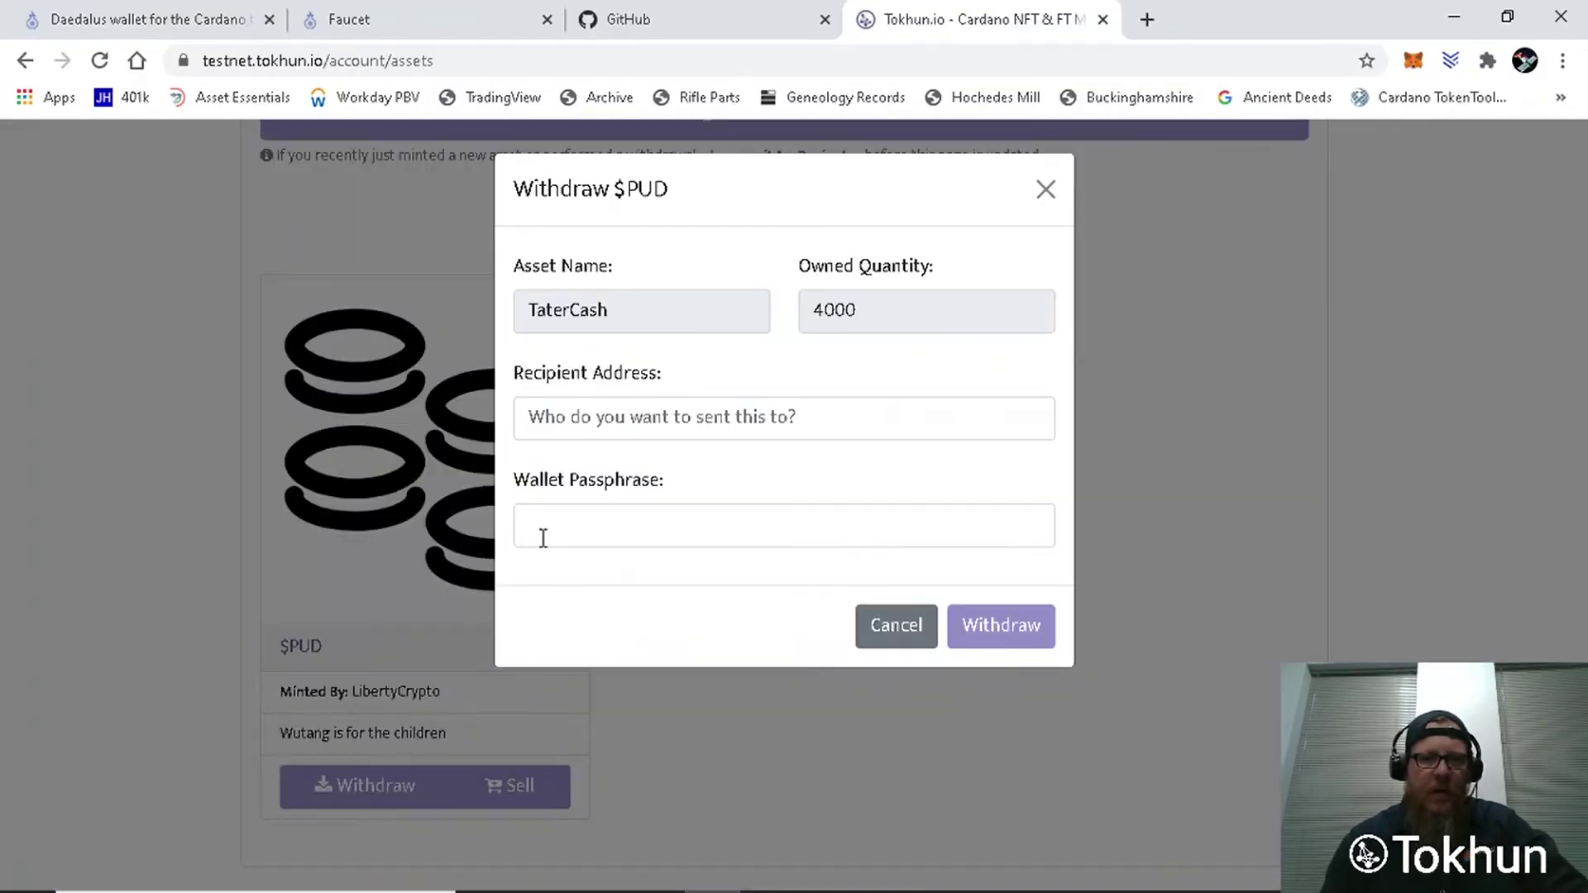
pyautogui.moveTo(867, 317); pyautogui.dragTo(775, 322)
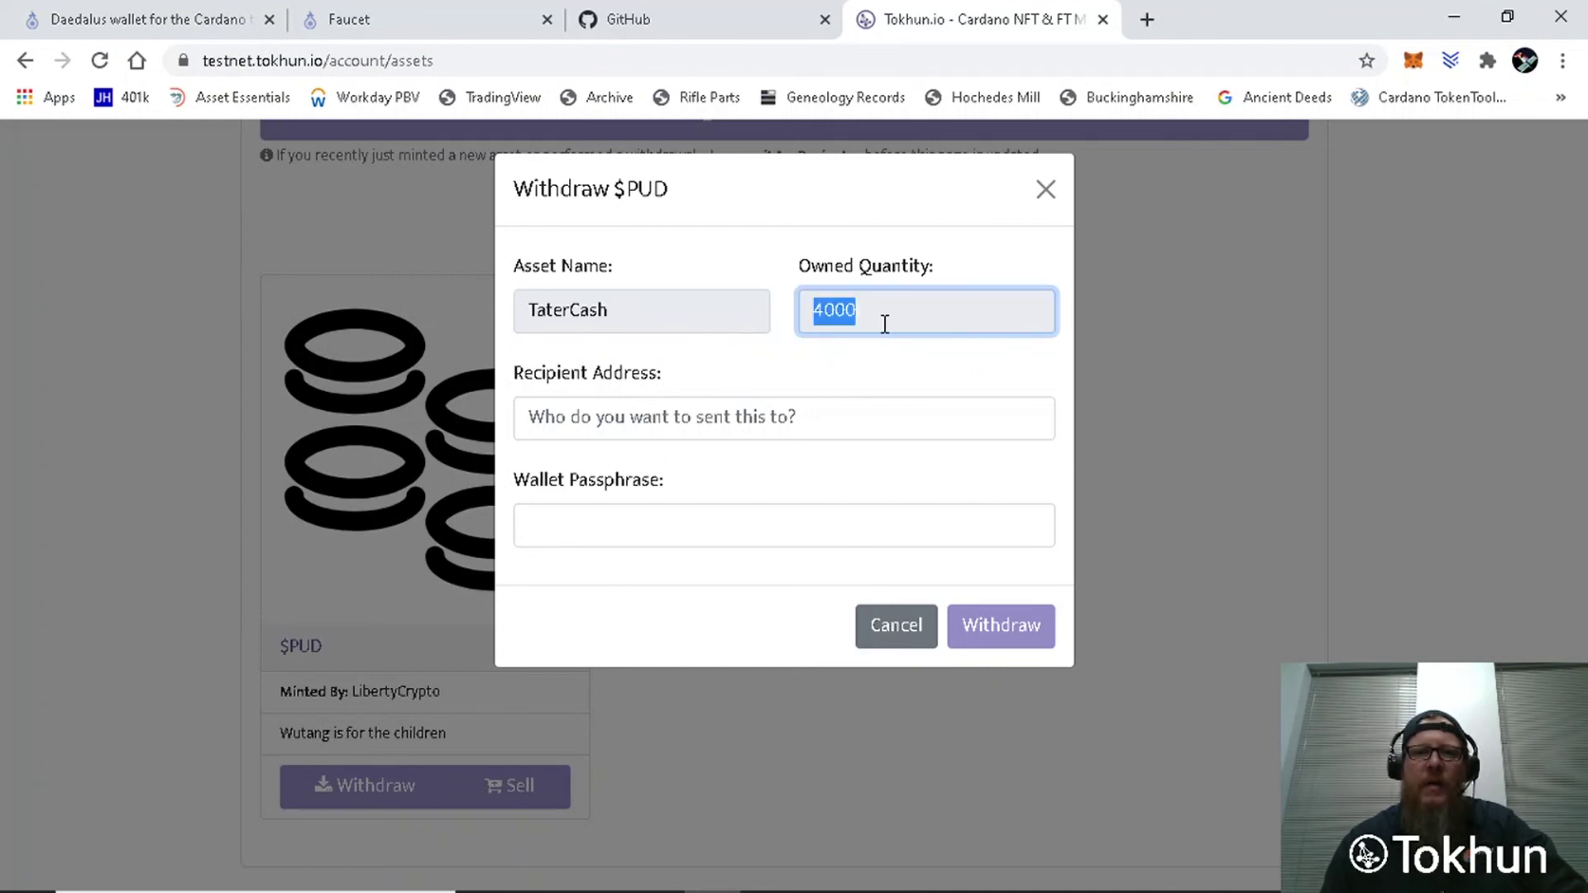
pyautogui.click(815, 420)
pyautogui.hotkey('ctrl', 'v')
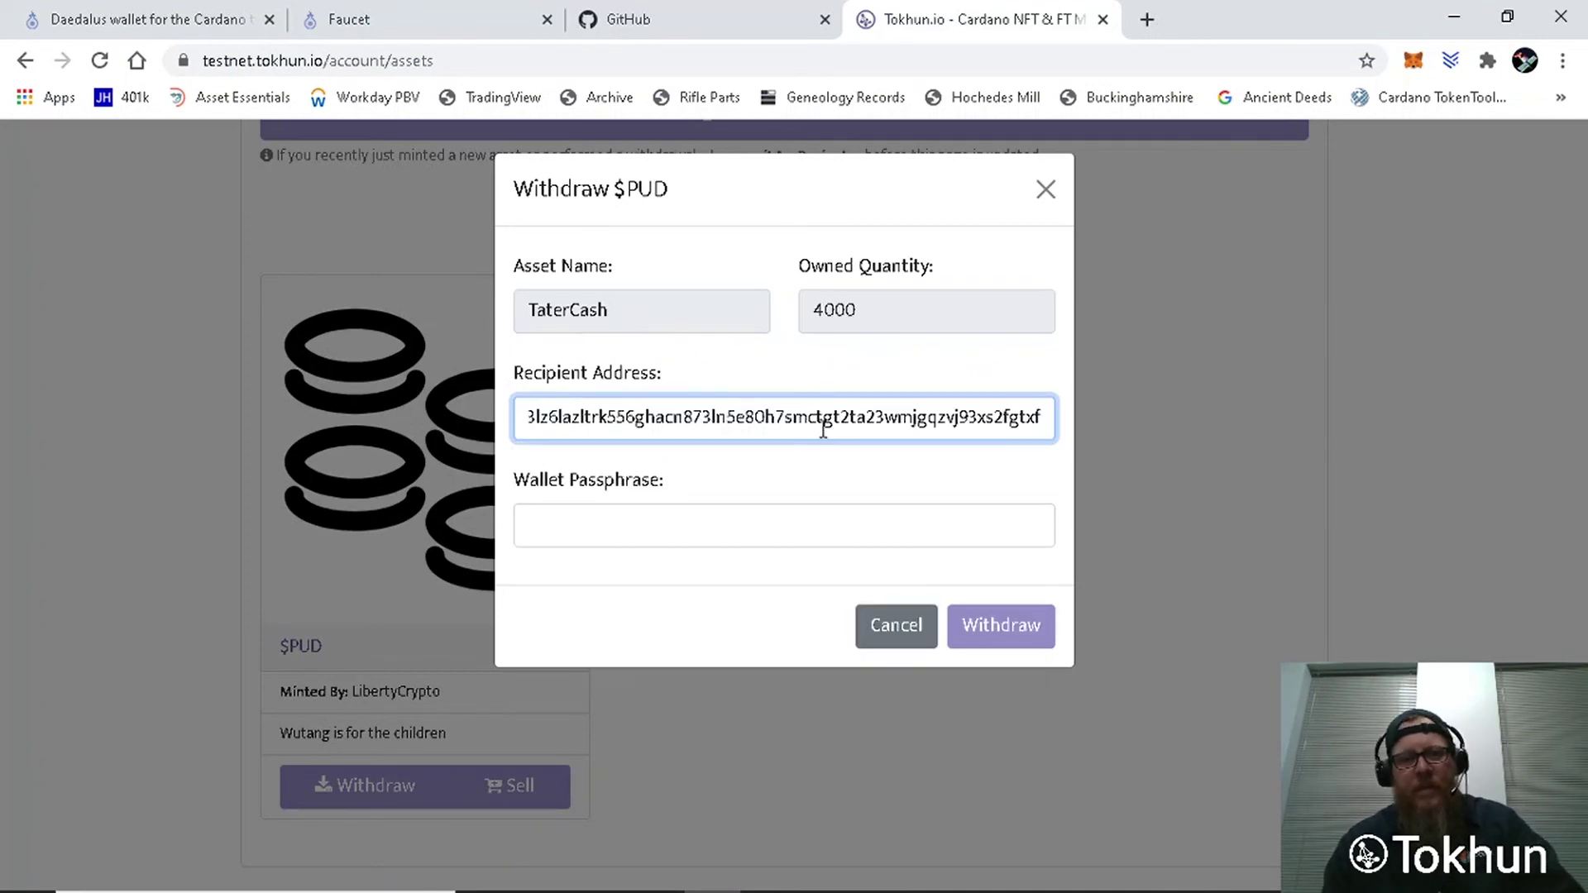
# Step: Enter the wallet passphrase, submit the $PUD withdrawal and check the asset collection
pyautogui.click(677, 517)
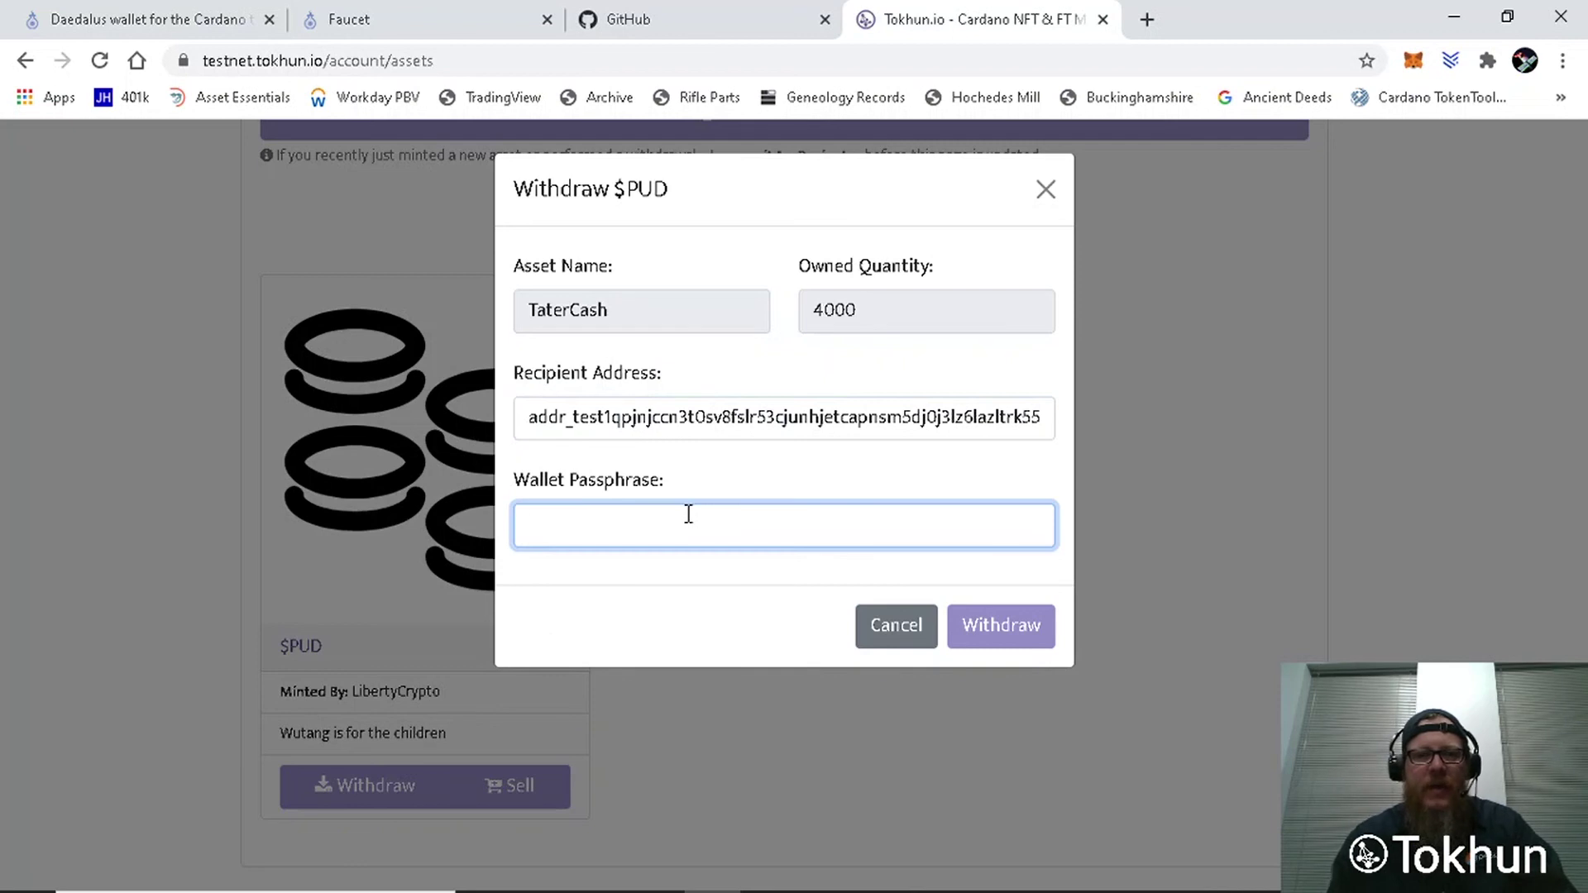
pyautogui.write('*******')
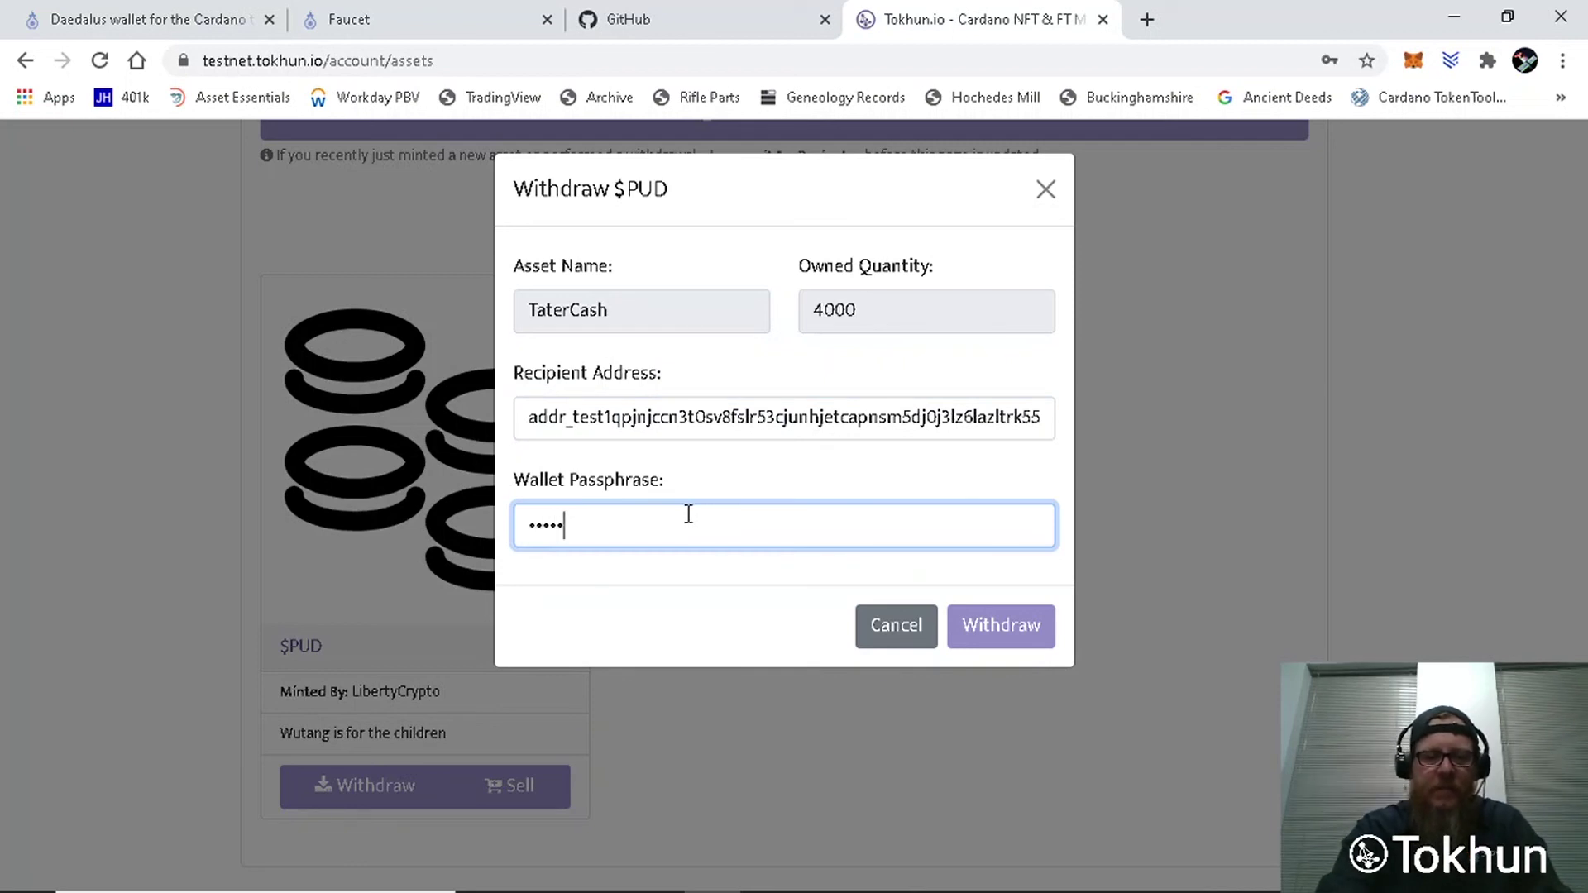
pyautogui.write('****')
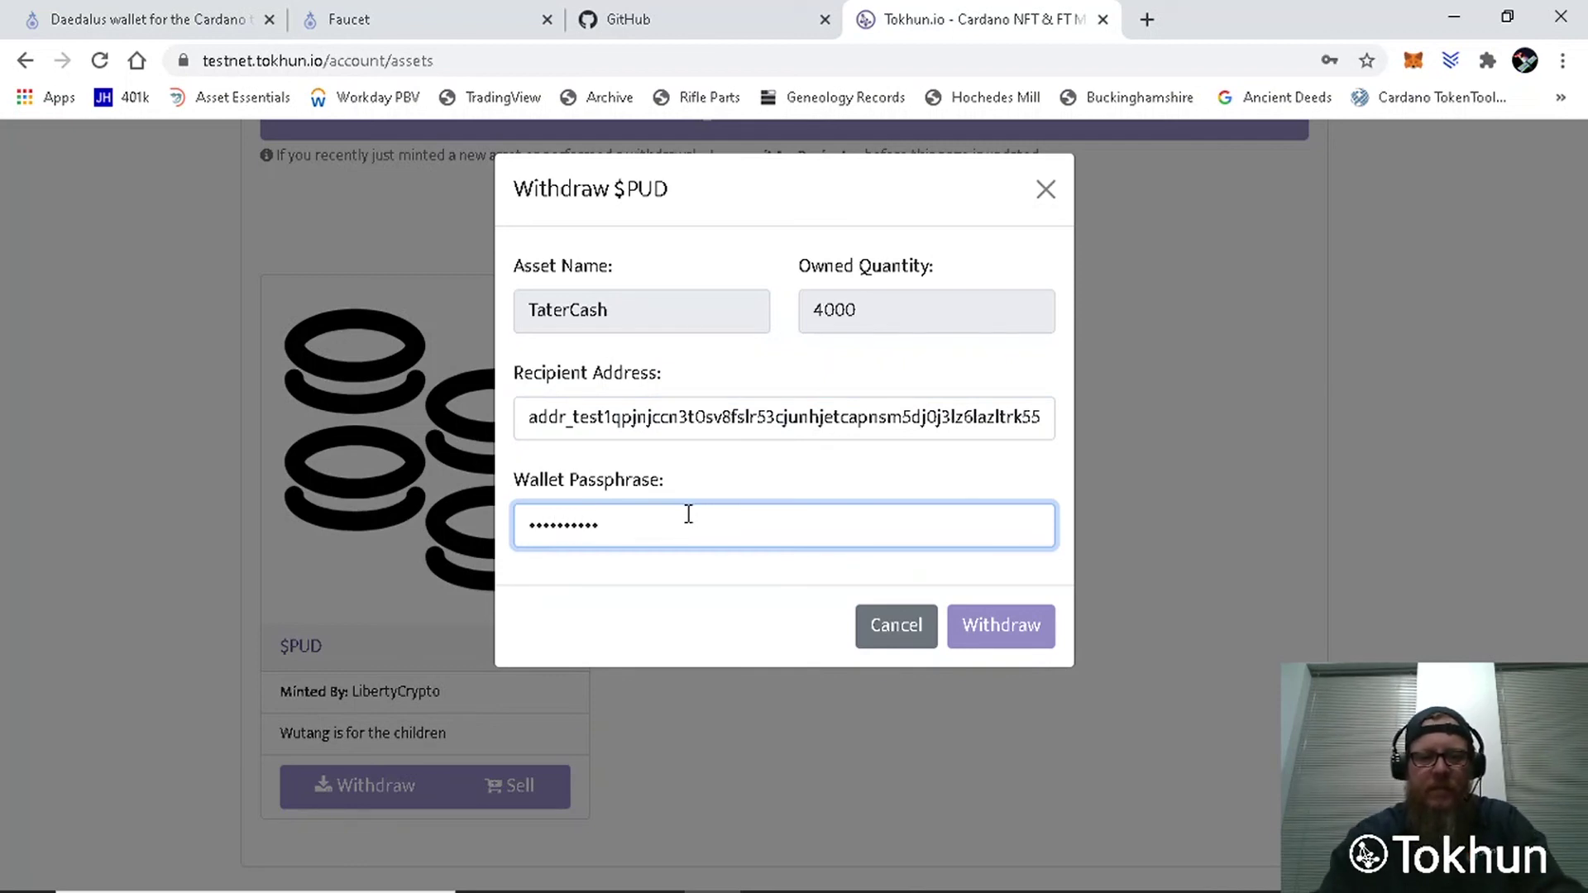
pyautogui.write('*')
pyautogui.click(998, 635)
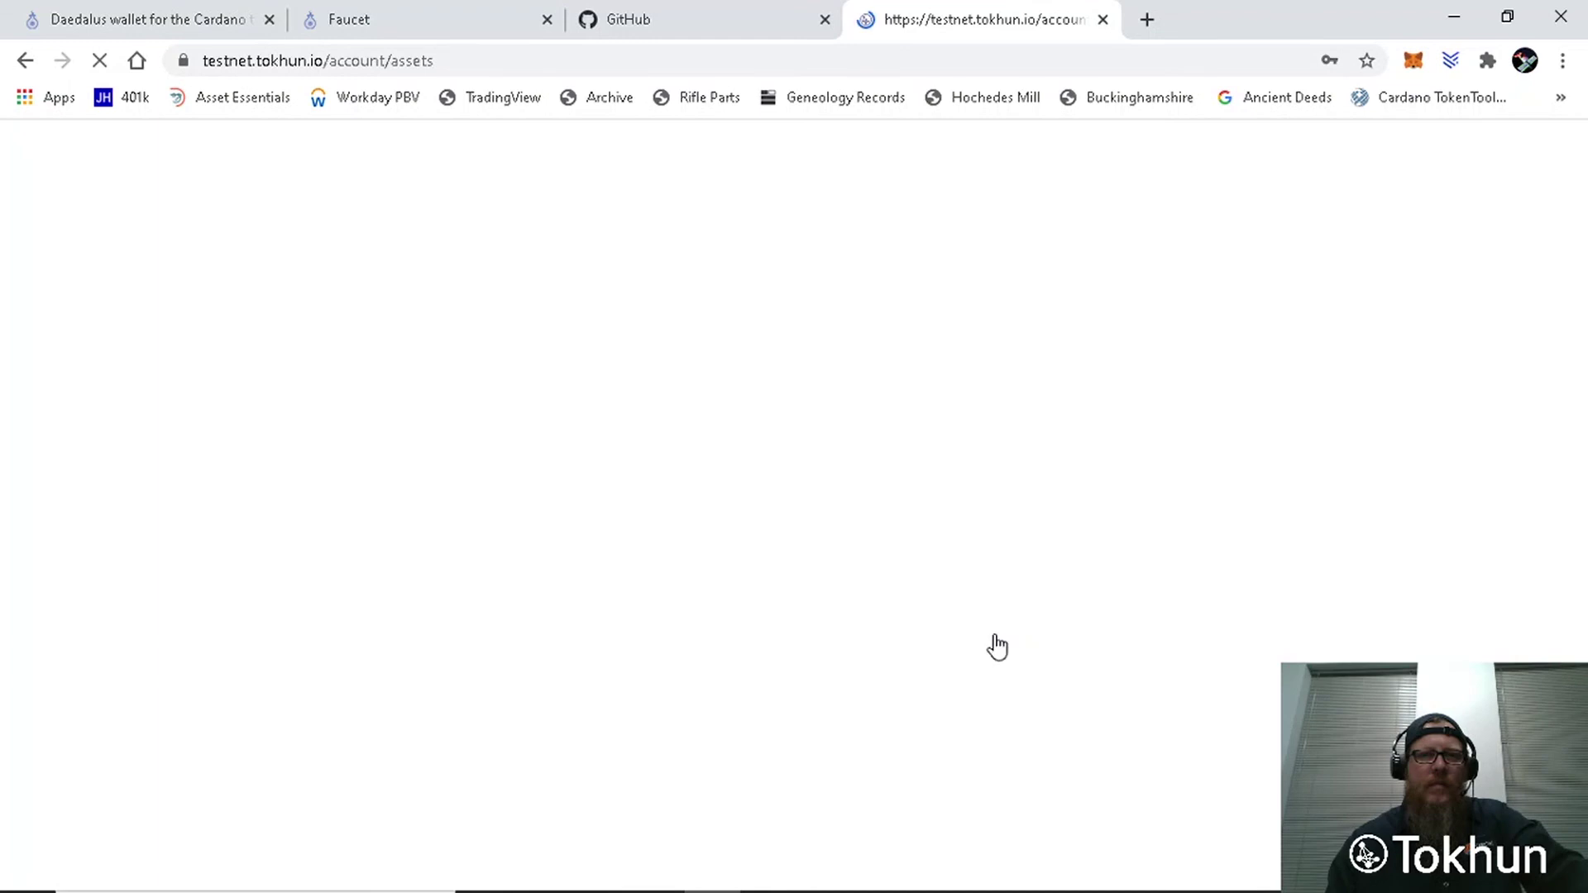
pyautogui.scroll(-7, 1289, 613)
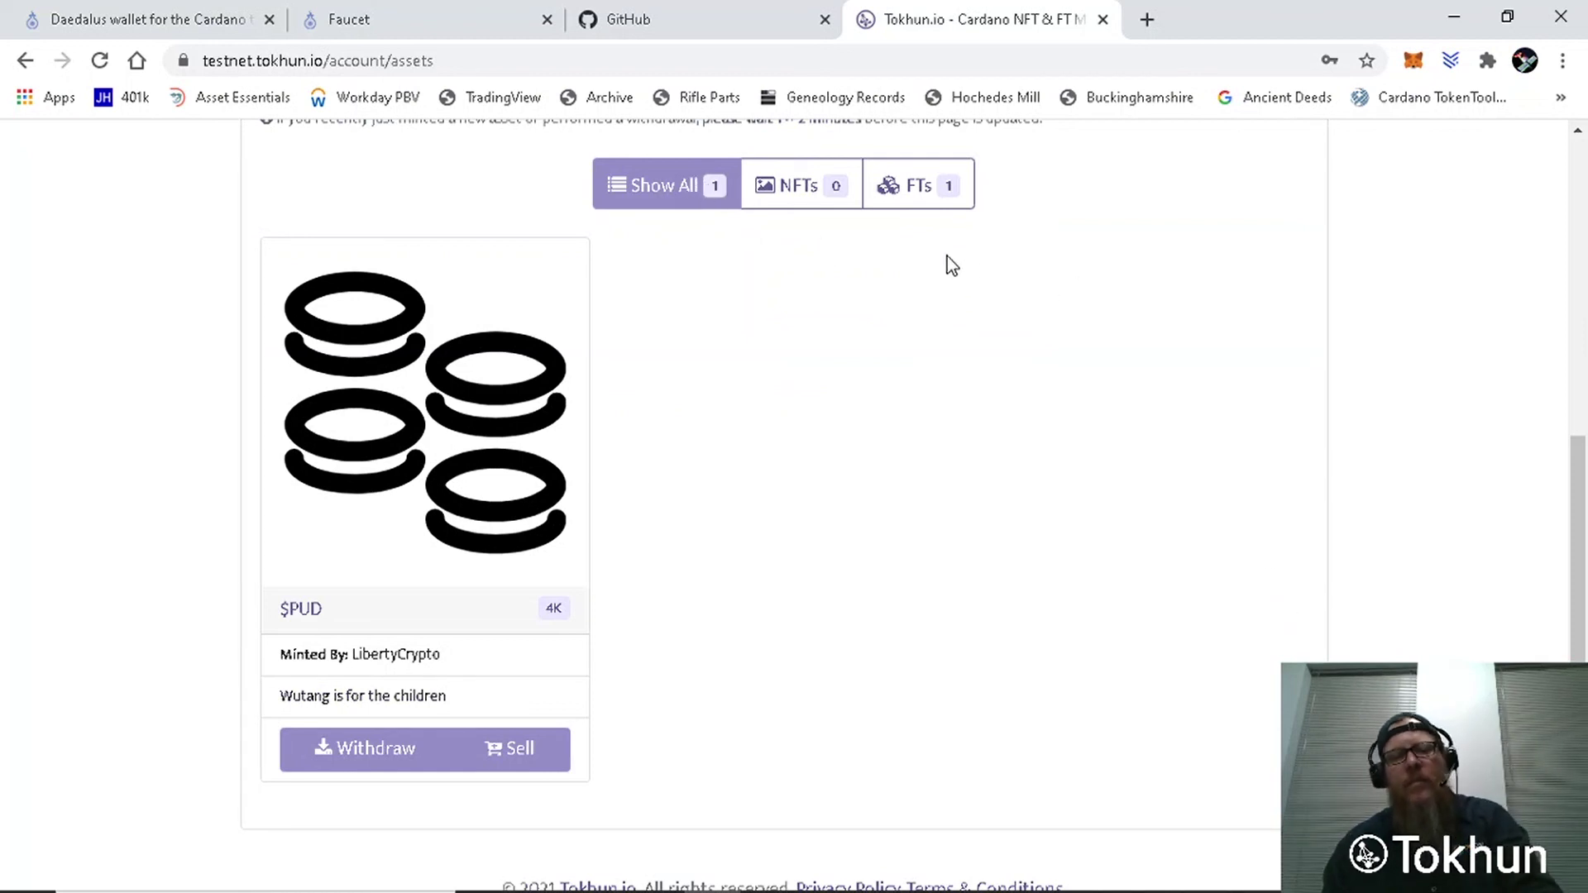
# Step: Switch to Daedalus, close the address-sharing dialog and examine the newest received-tokens transaction in the wallet summary for the token's policy ID and asset name
pyautogui.hotkey('alt', 'Tab')
pyautogui.hotkey('alt', 'Tab')
pyautogui.hotkey('alt', 'Tab')
pyautogui.hotkey('alt', 'Tab')
pyautogui.hotkey('alt', 'Tab')
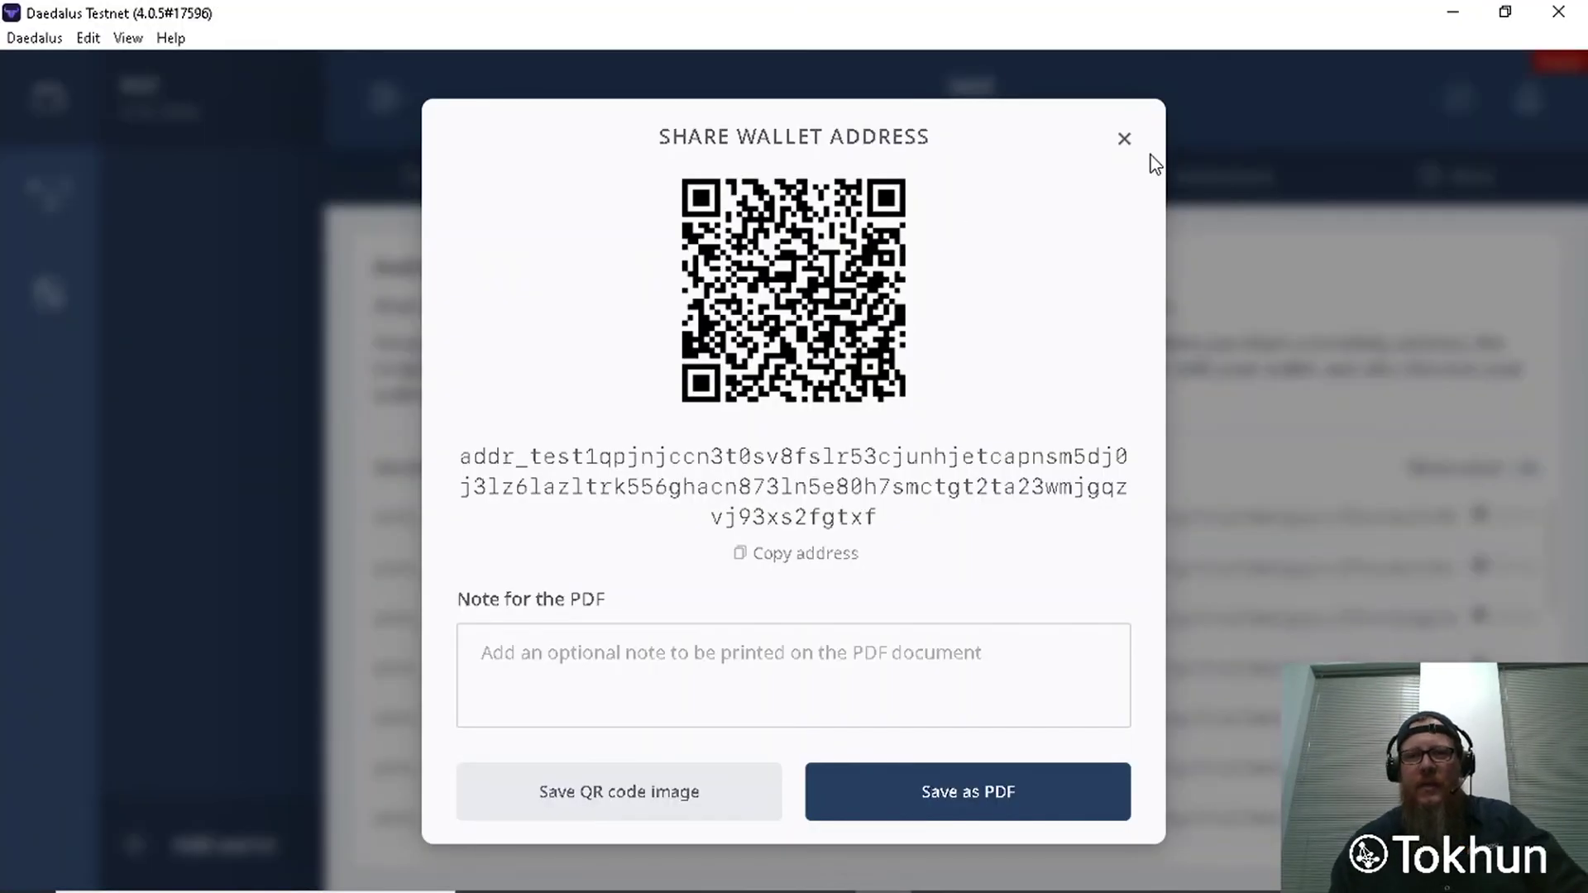
pyautogui.click(1123, 141)
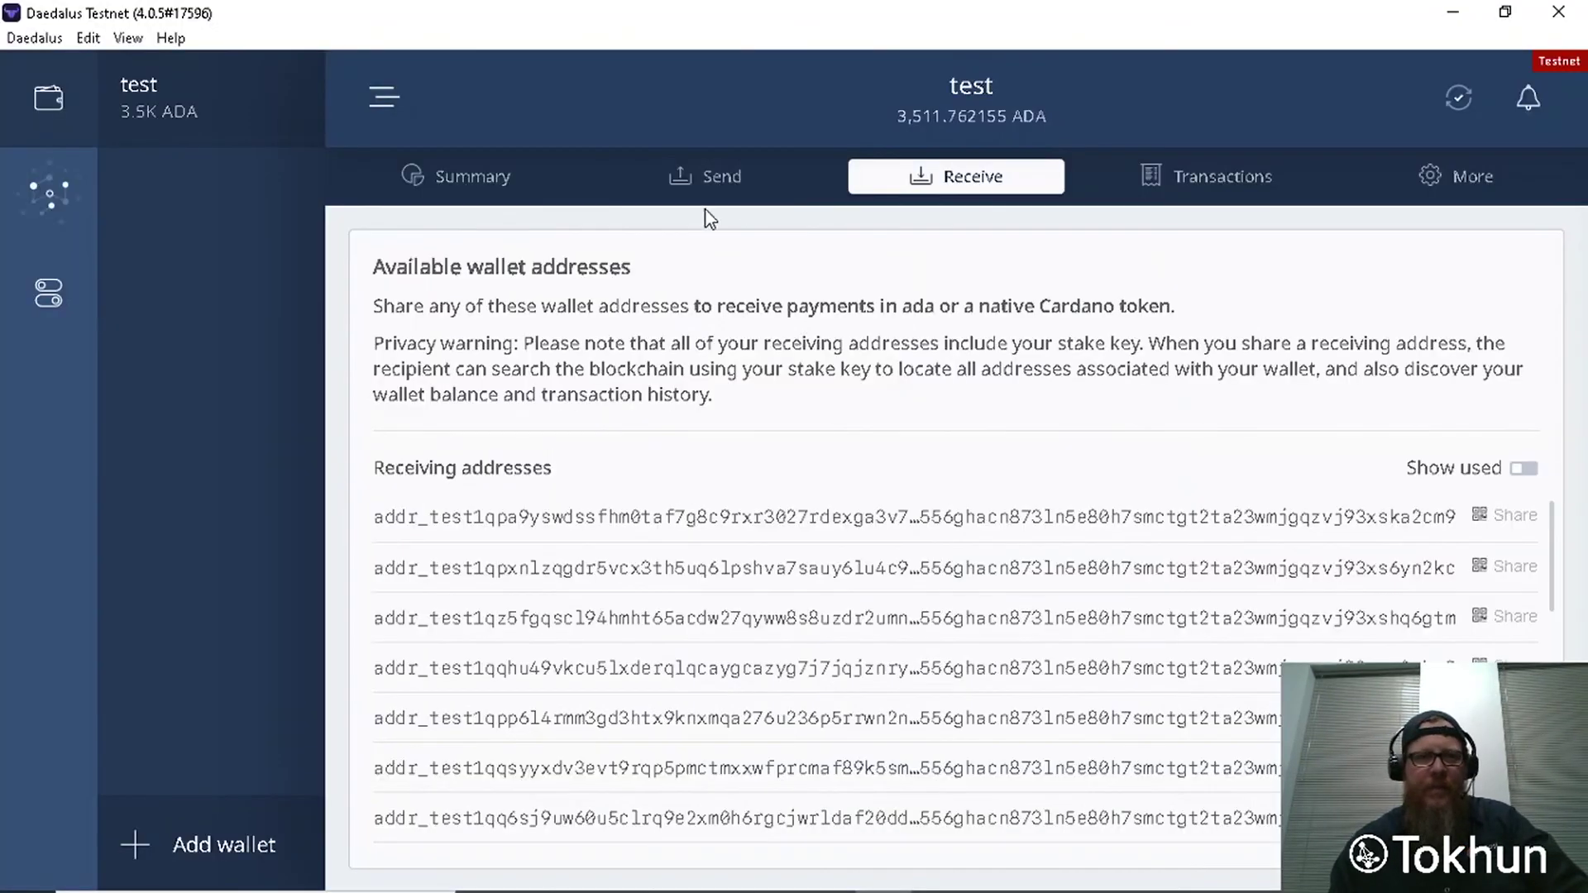
pyautogui.click(469, 178)
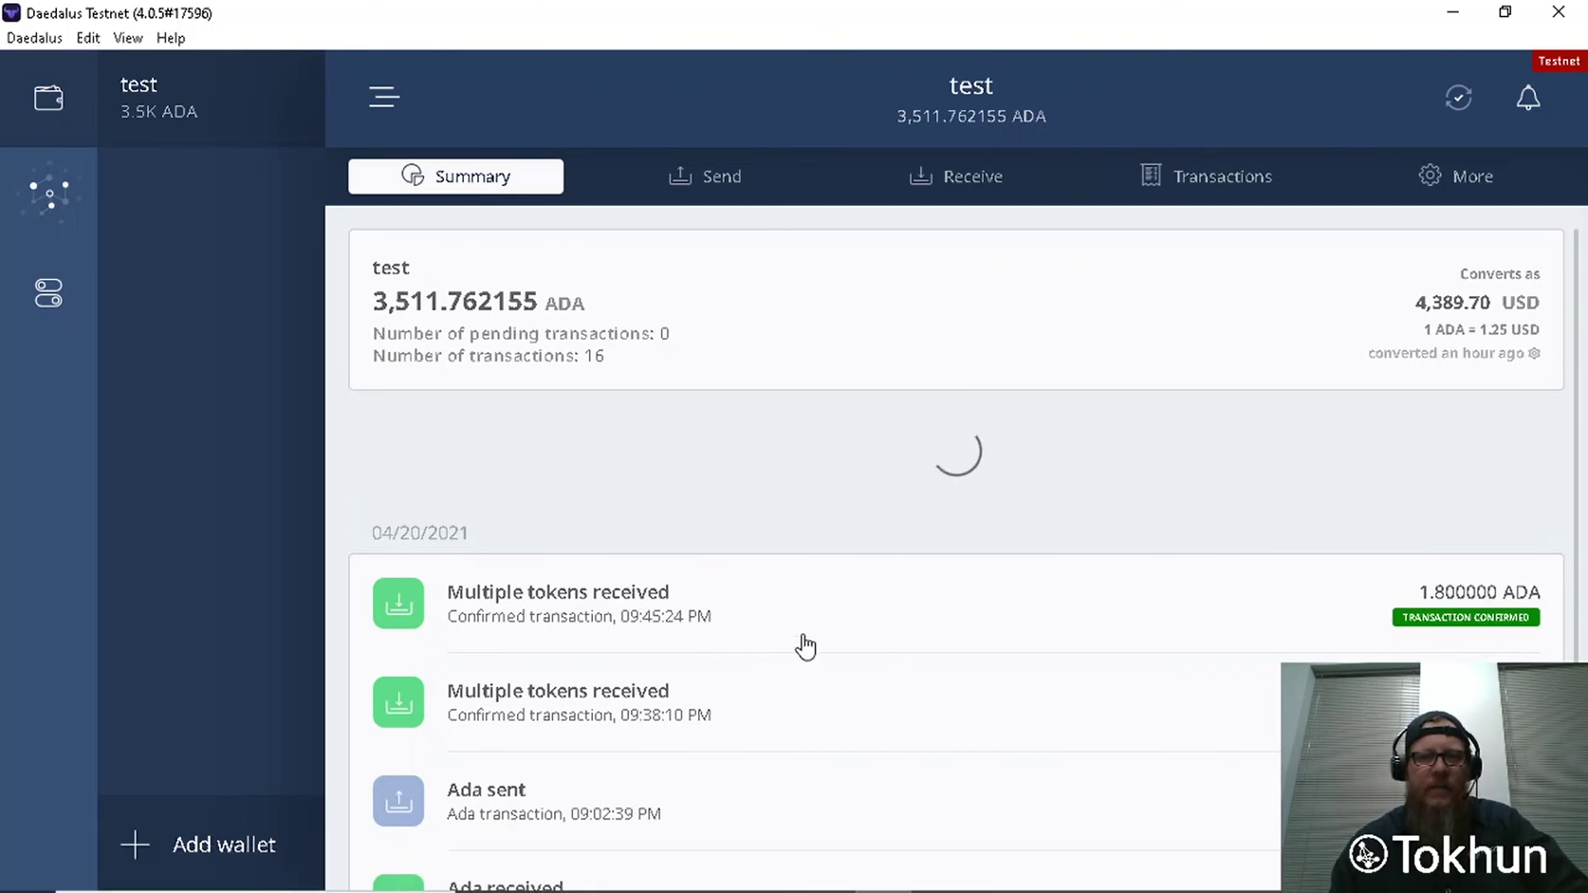
pyautogui.click(705, 614)
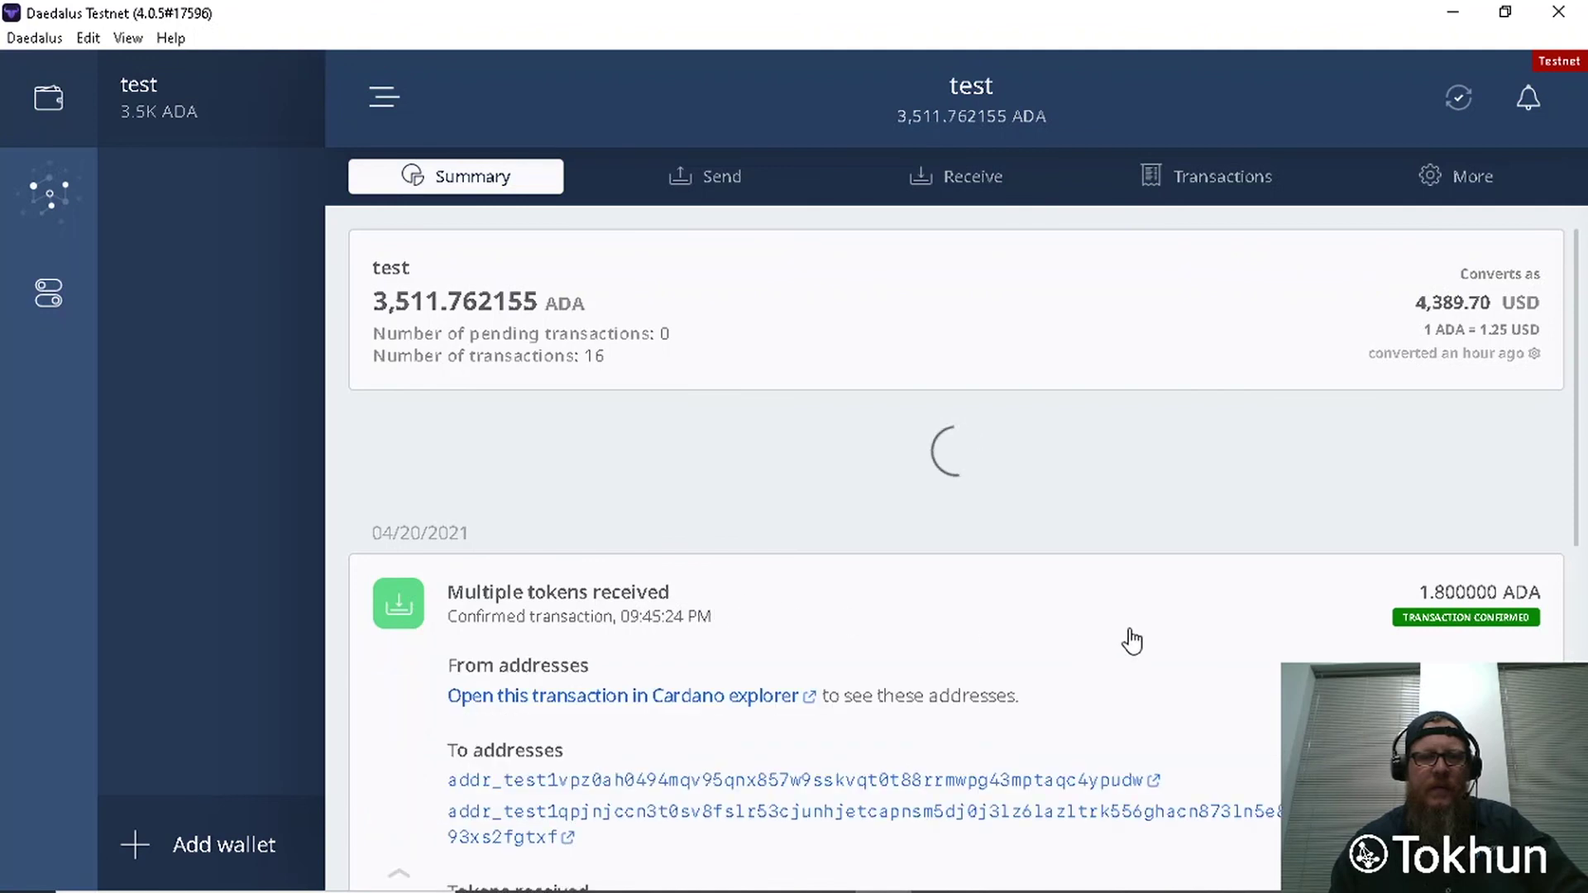
pyautogui.scroll(-3, 1130, 642)
pyautogui.moveTo(562, 697)
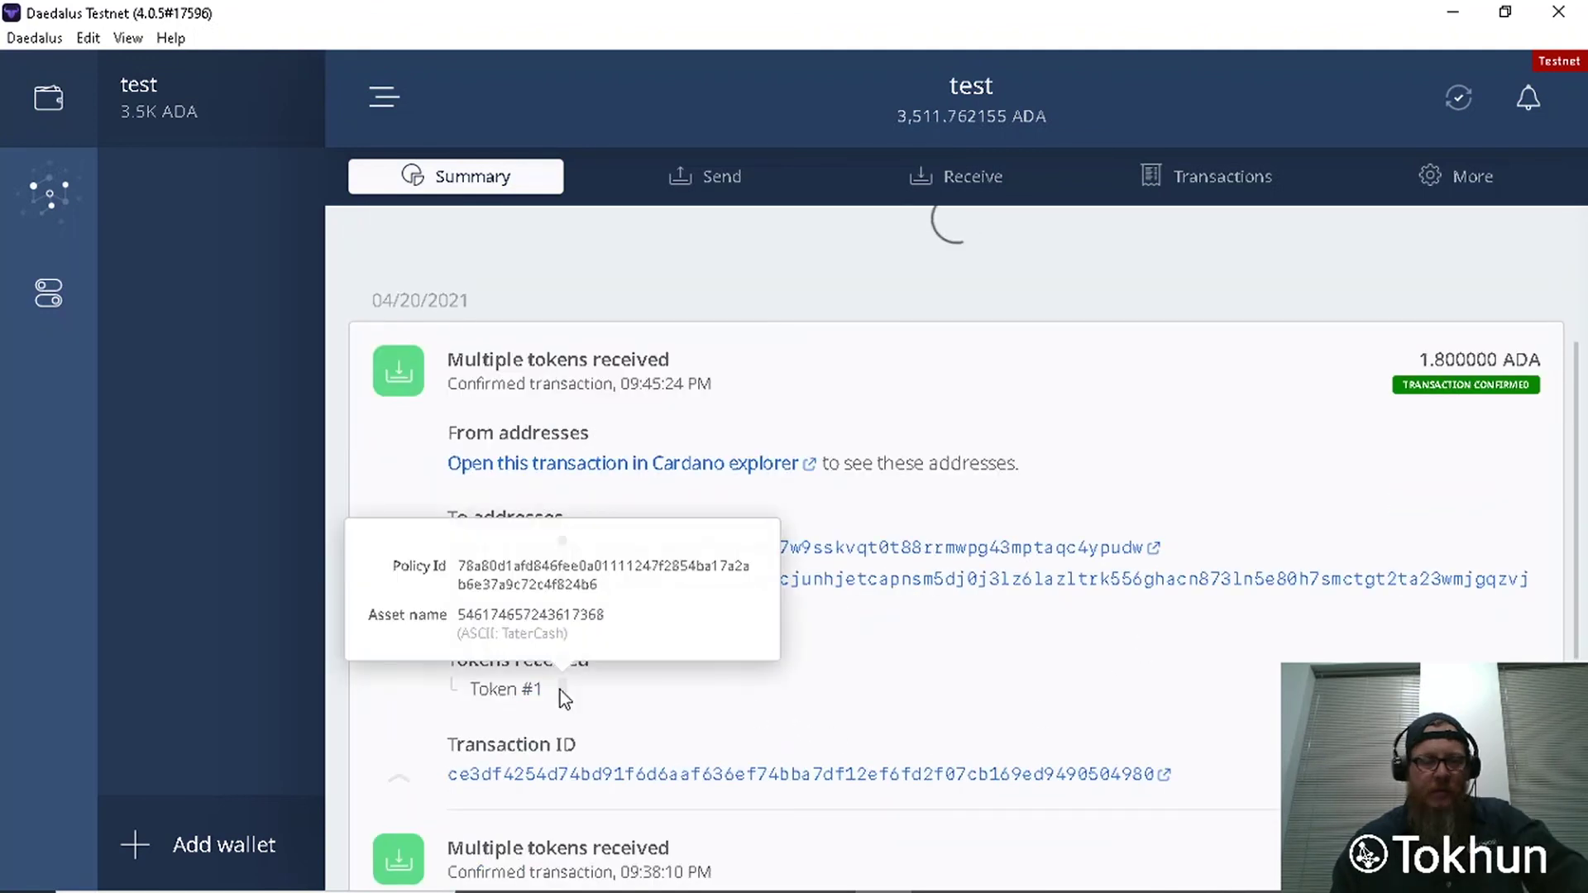